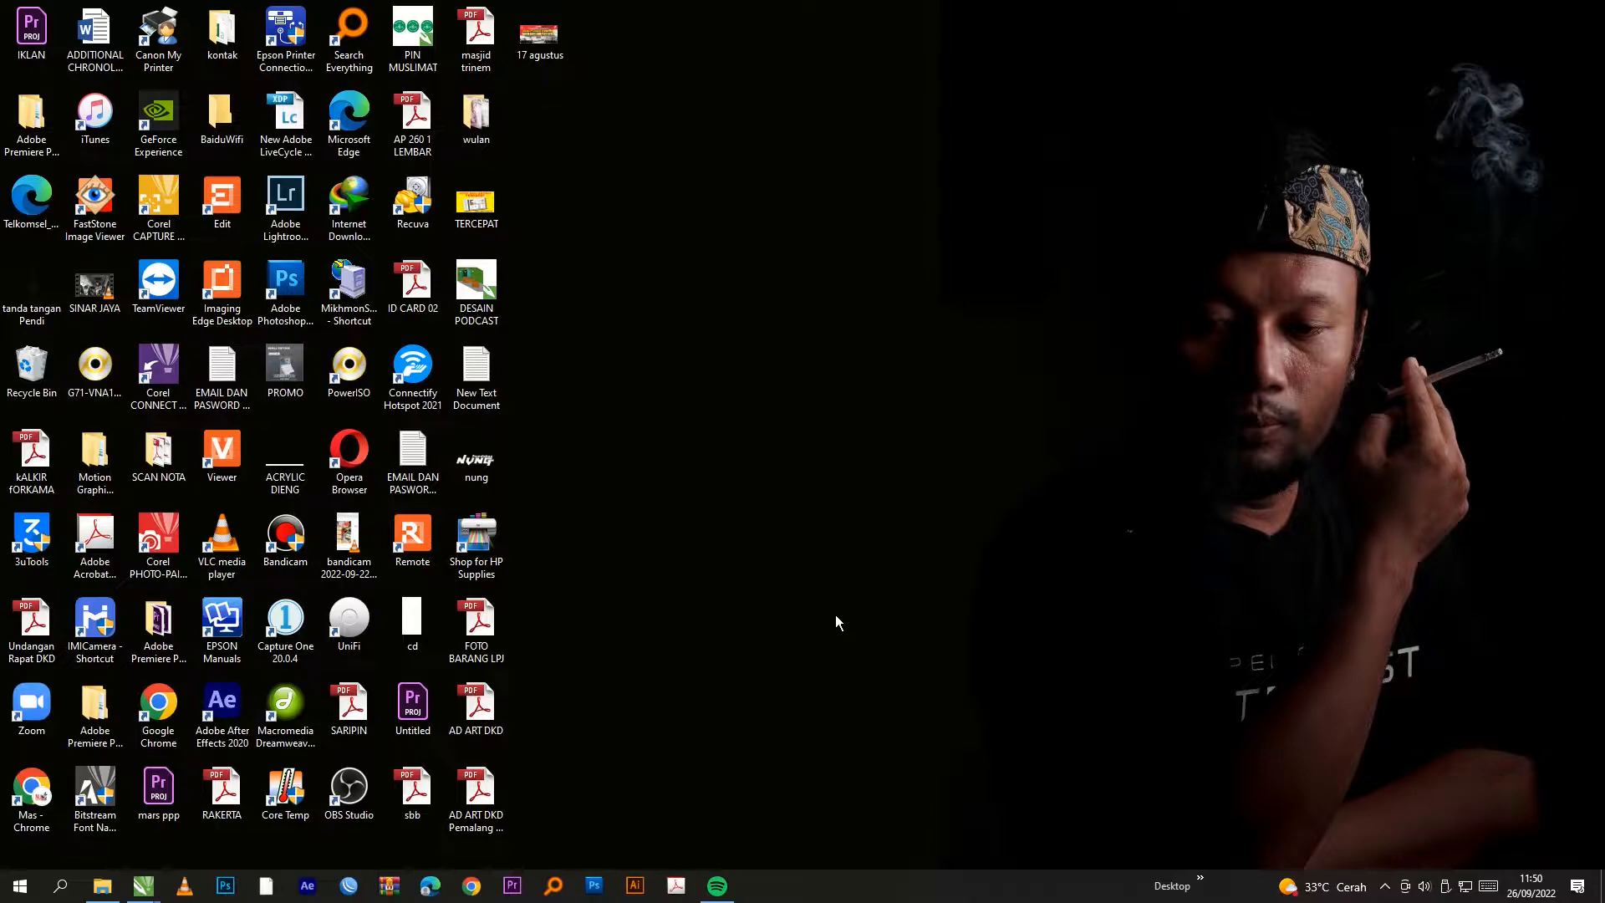
# Step: Bring the Backup_of_PERCOBAN.cdr banner document to the front
pyautogui.moveTo(163, 892)
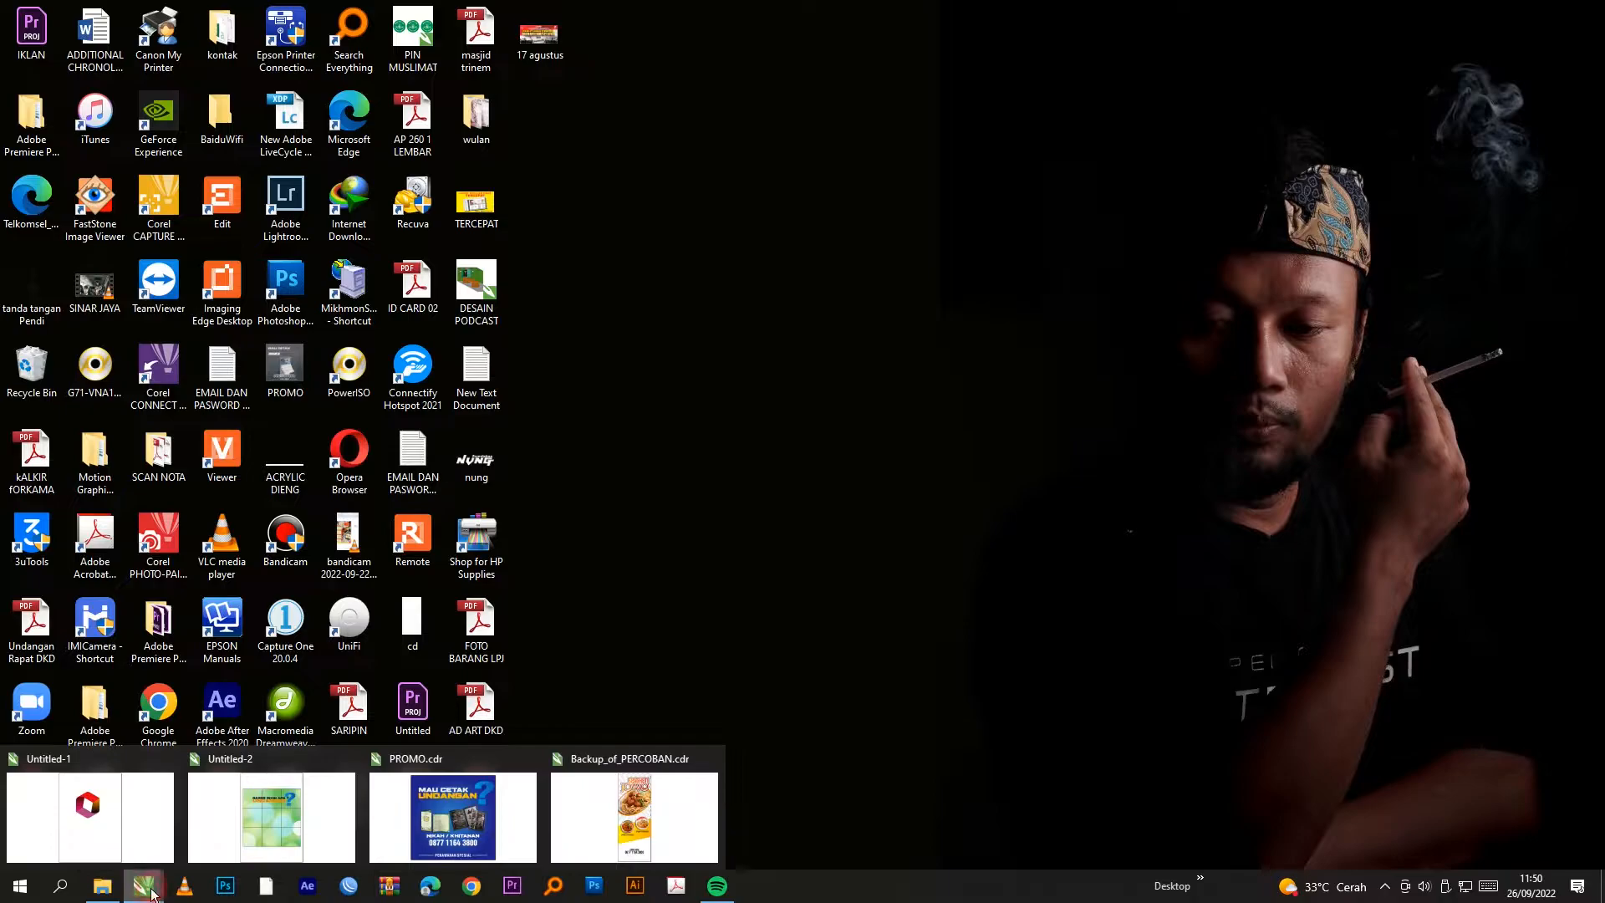
pyautogui.click(658, 804)
pyautogui.click(1054, 565)
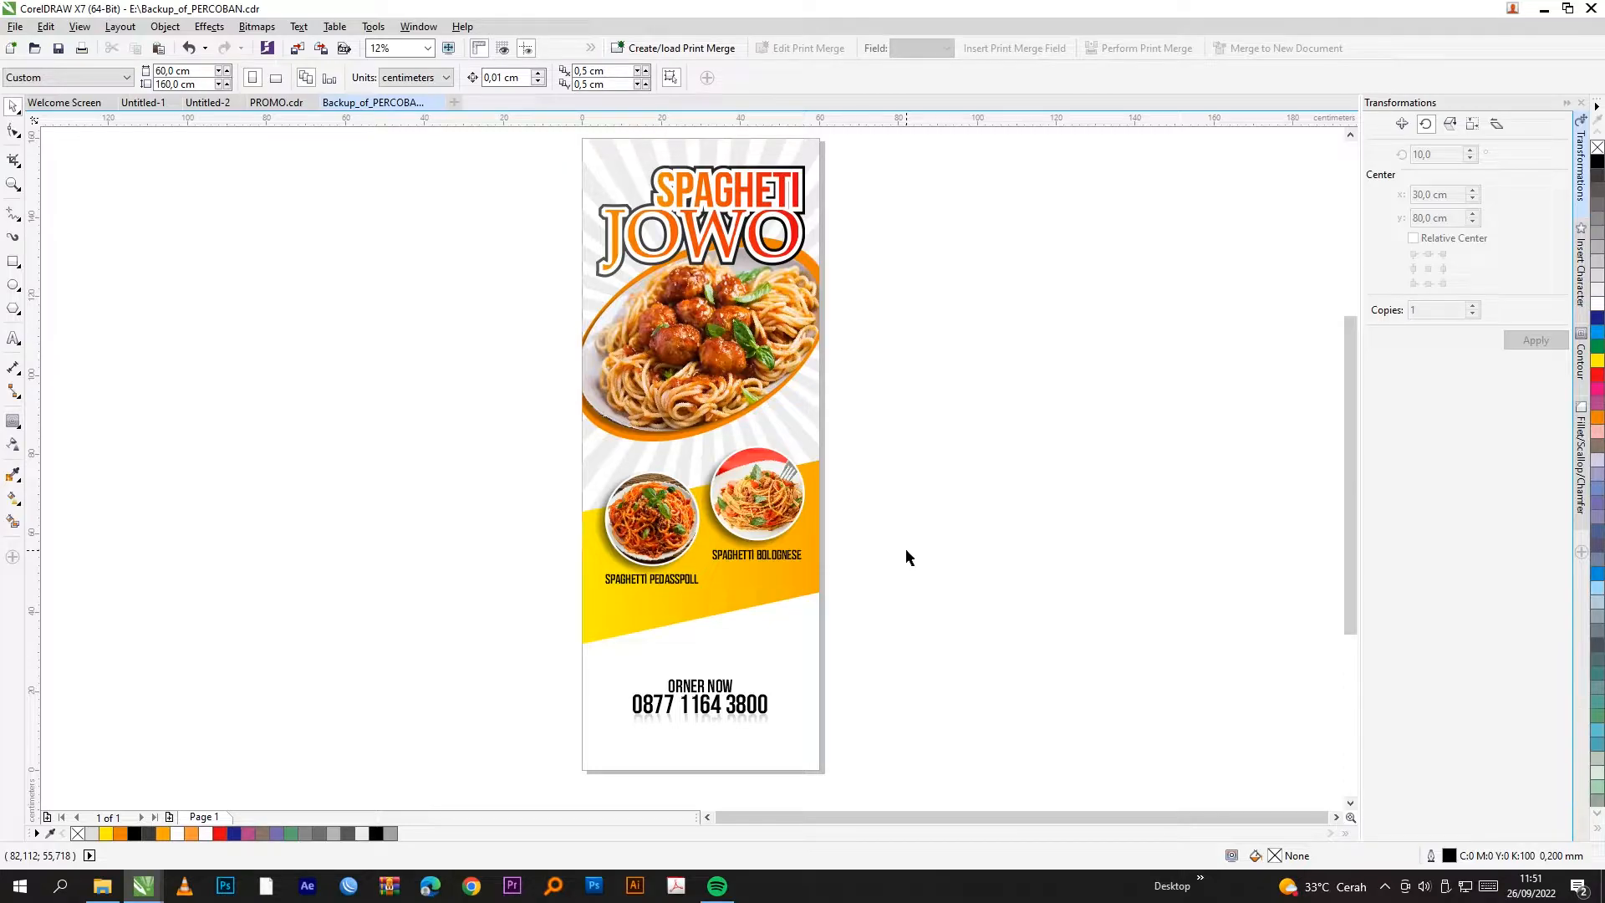
# Step: Marquee-select every poster object and drag the whole poster left of the page
pyautogui.scroll(-1, 757, 529)
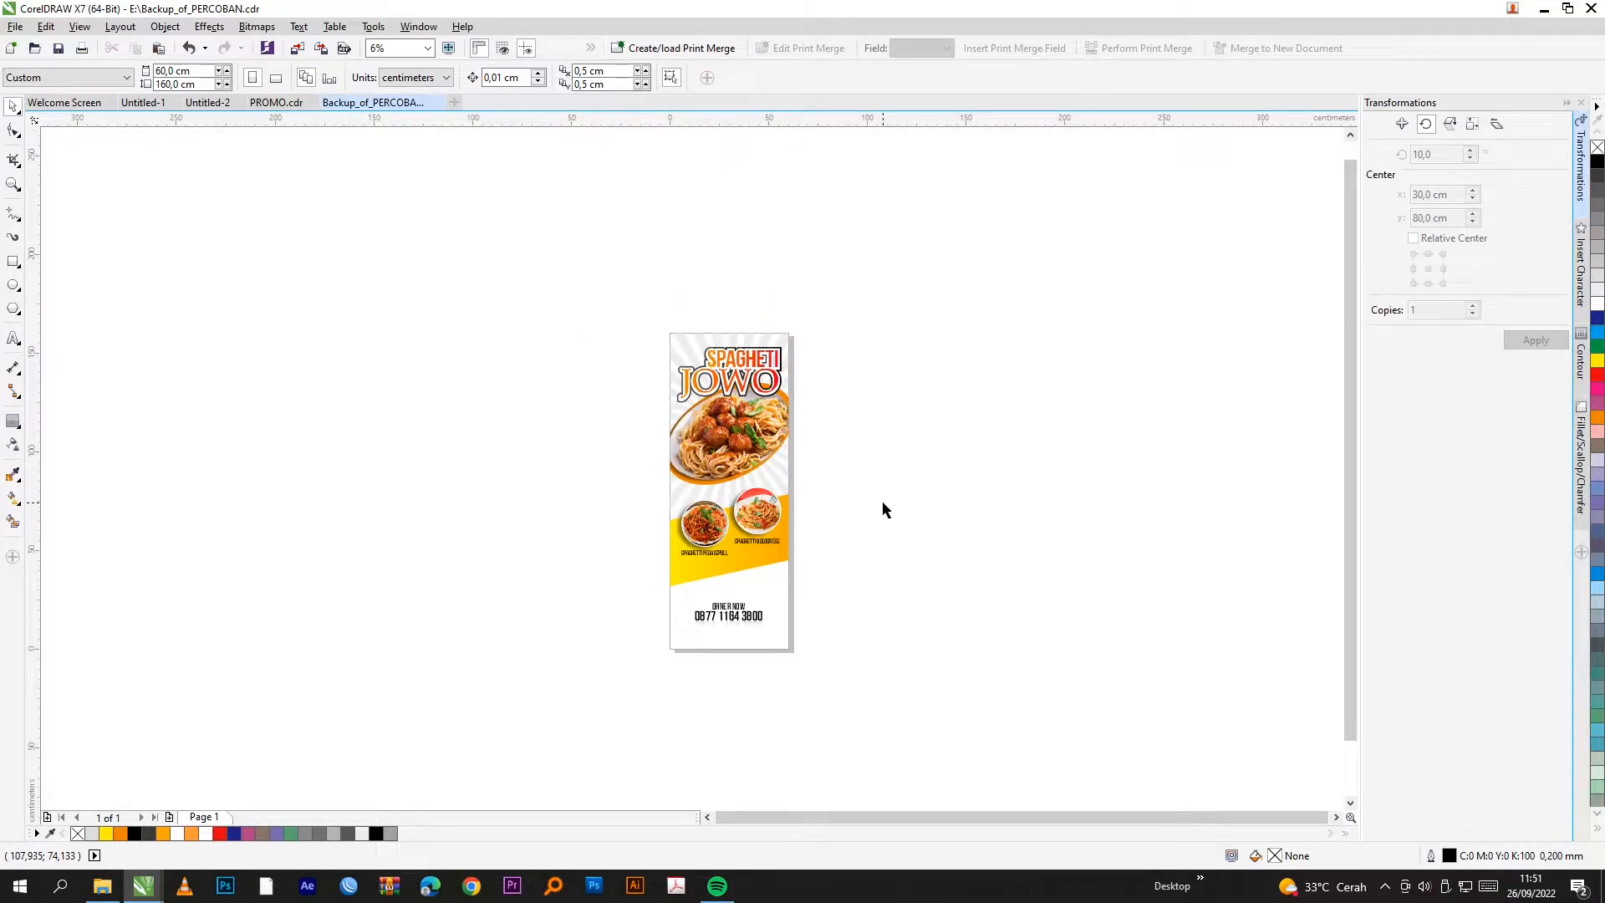
pyautogui.moveTo(609, 268); pyautogui.dragTo(885, 602)
pyautogui.scroll(1, 750, 498)
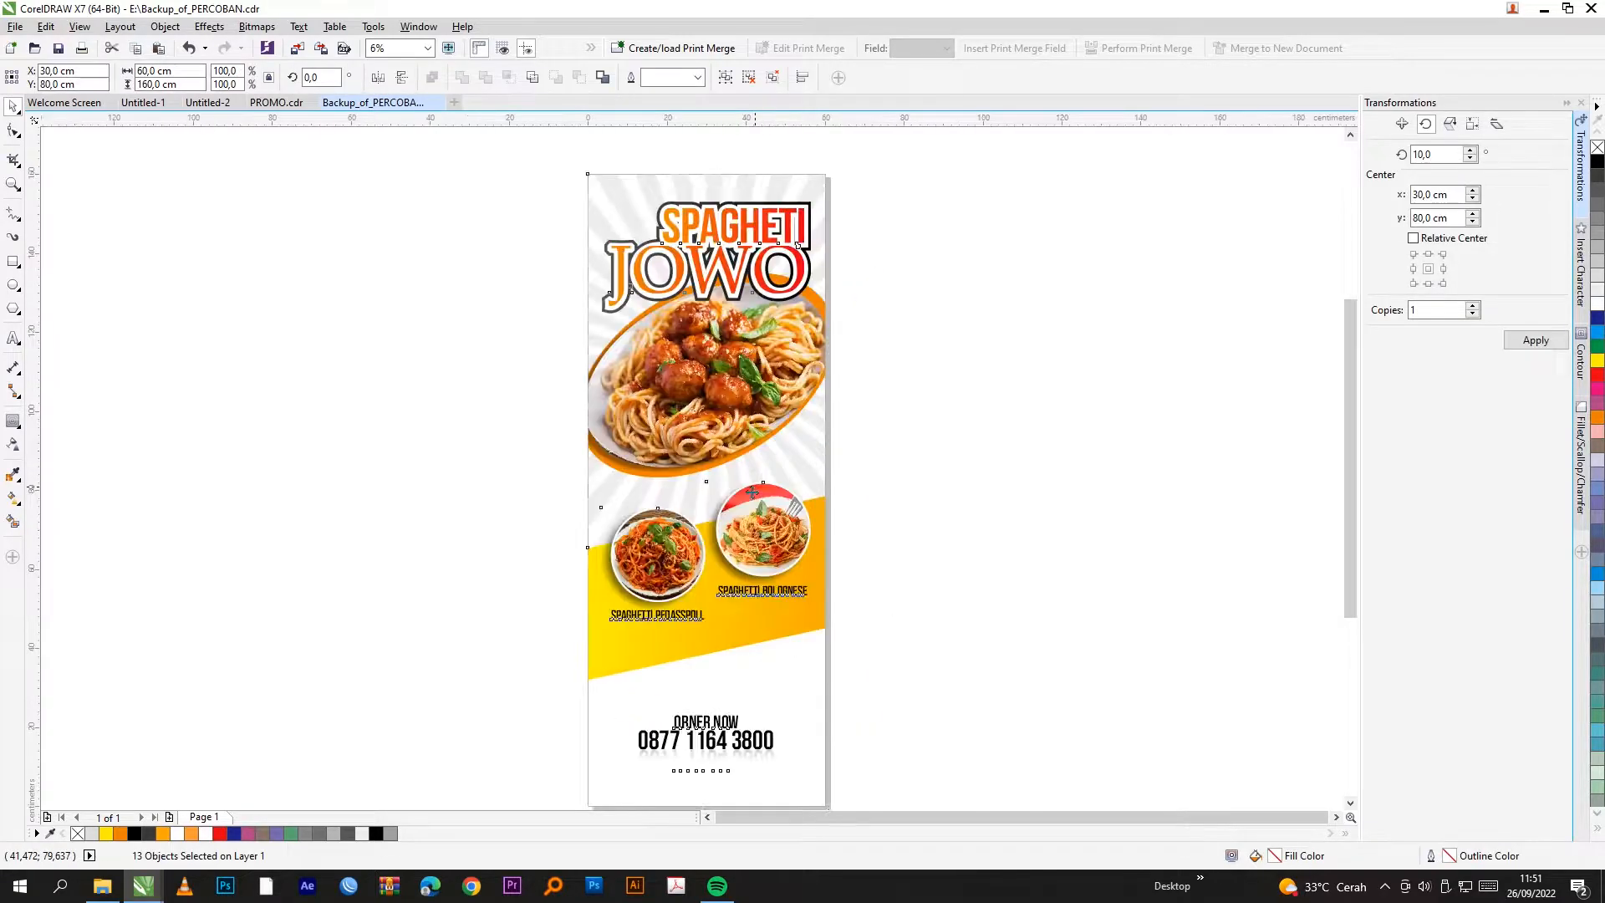
pyautogui.scroll(-1, 749, 499)
pyautogui.scroll(1, 748, 500)
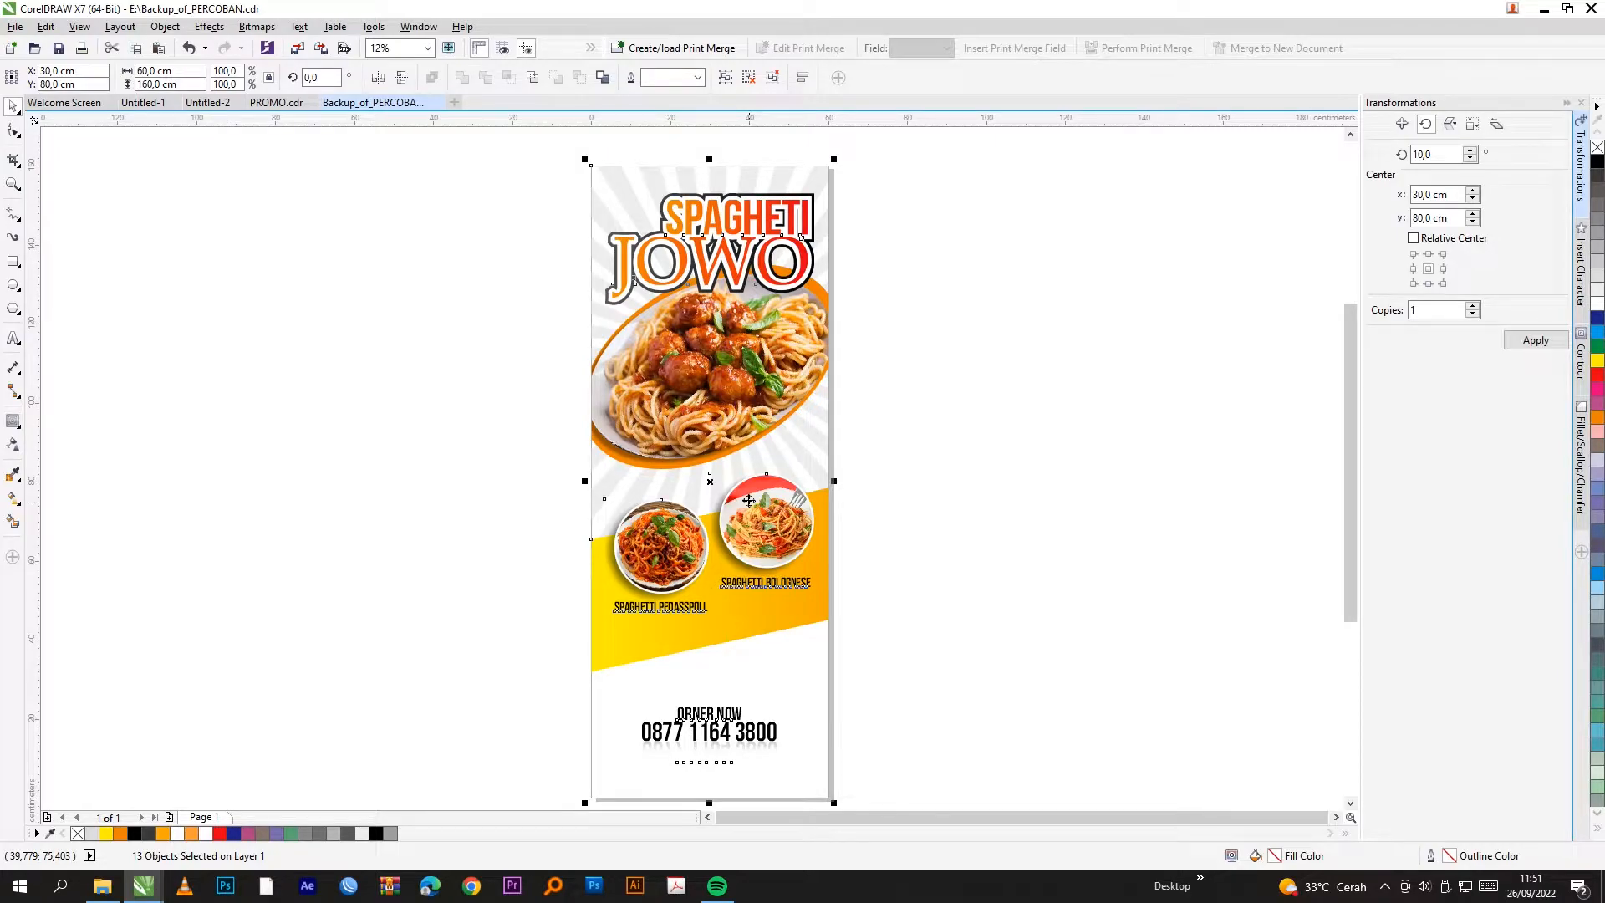
pyautogui.moveTo(748, 500); pyautogui.dragTo(387, 500)
# Step: Give the poster's PowerClip frame a black hairline outline from the palette
pyautogui.click(980, 542)
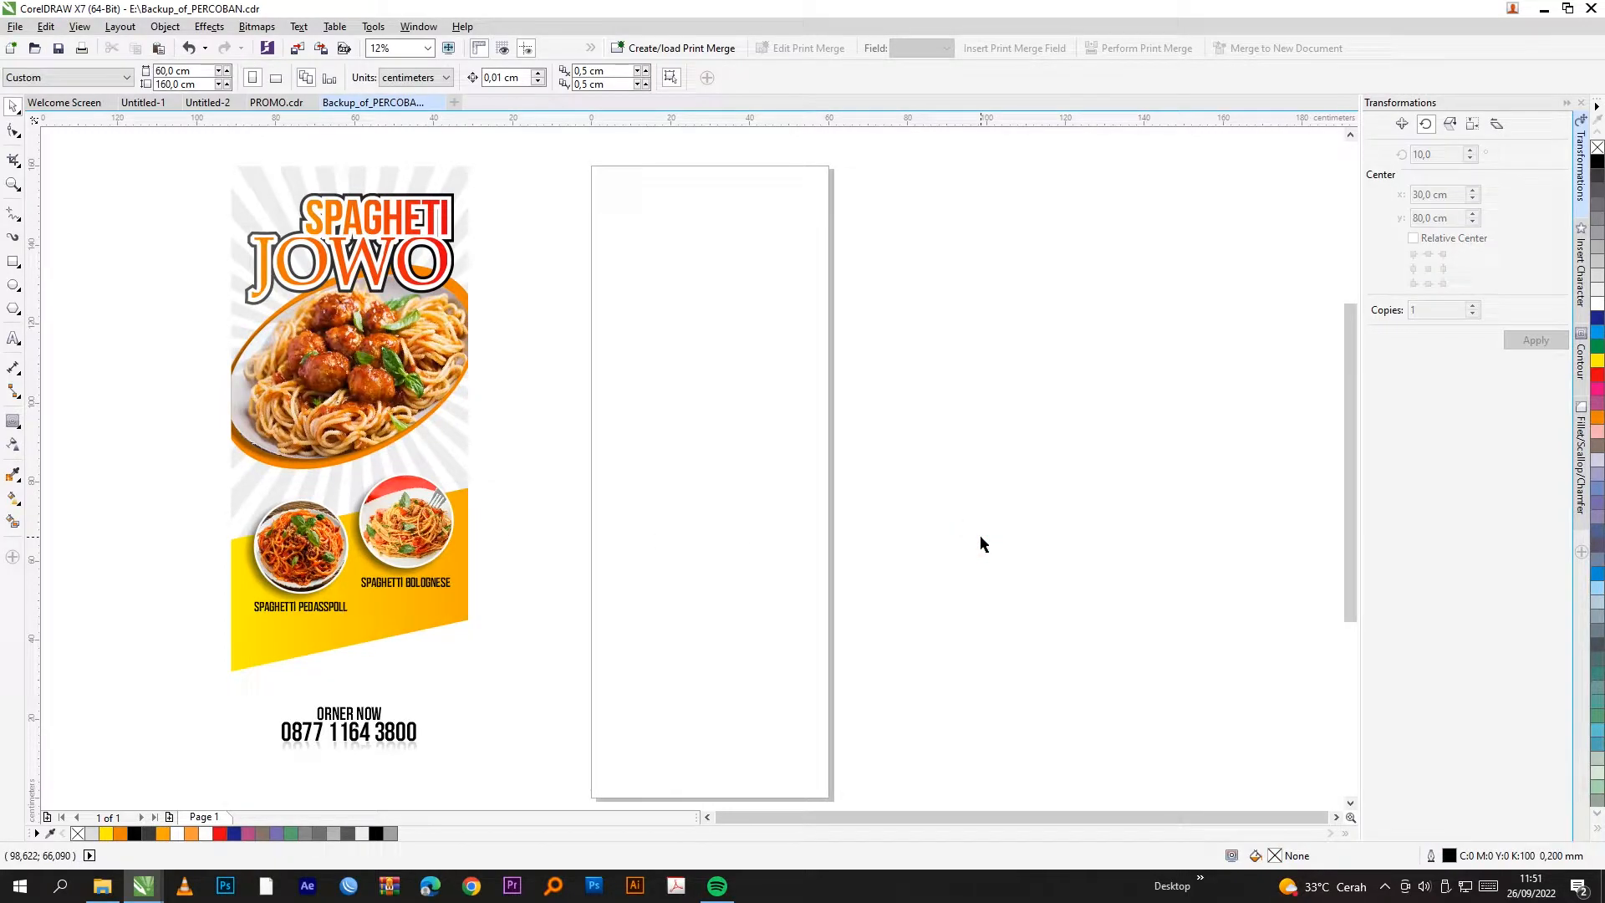
pyautogui.click(433, 655)
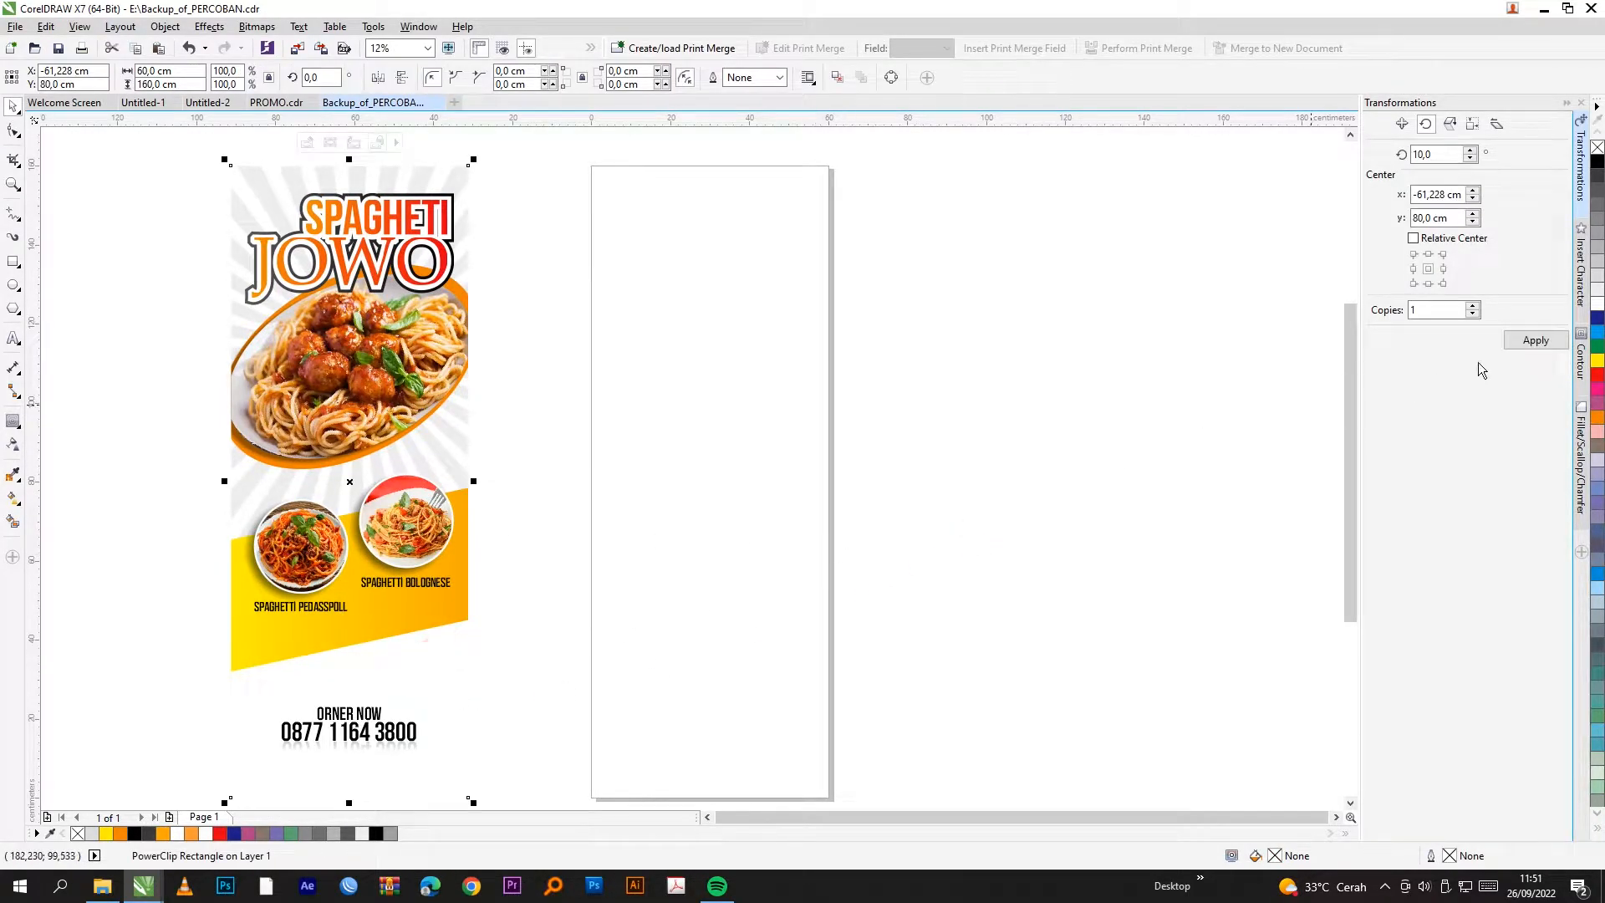
pyautogui.rightClick(1598, 162)
pyautogui.click(1121, 286)
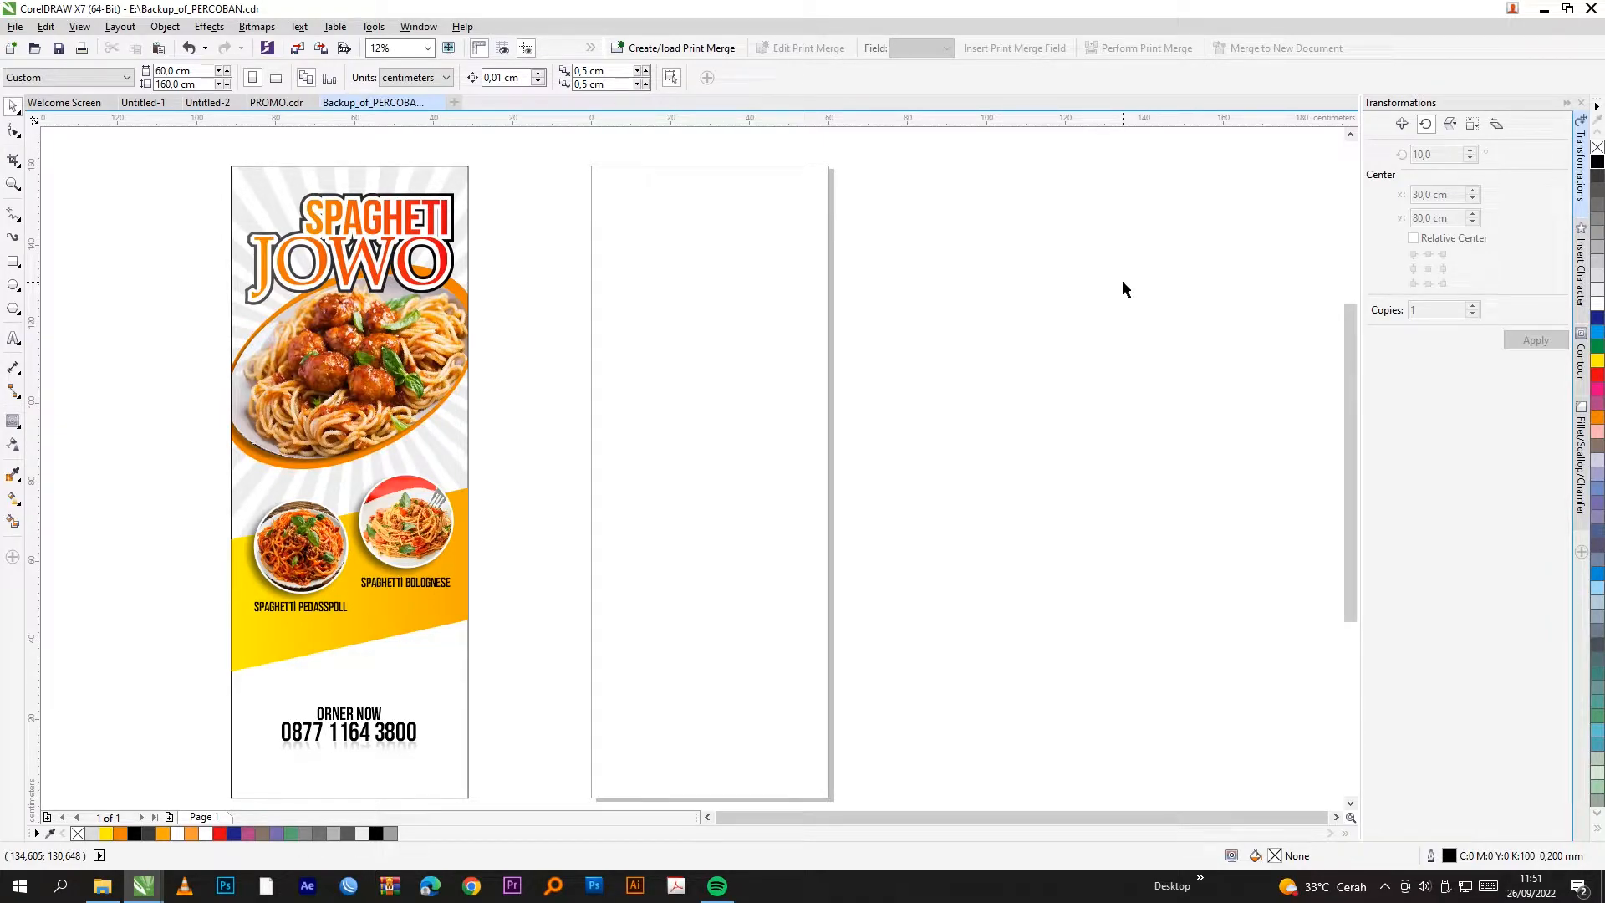
pyautogui.click(456, 338)
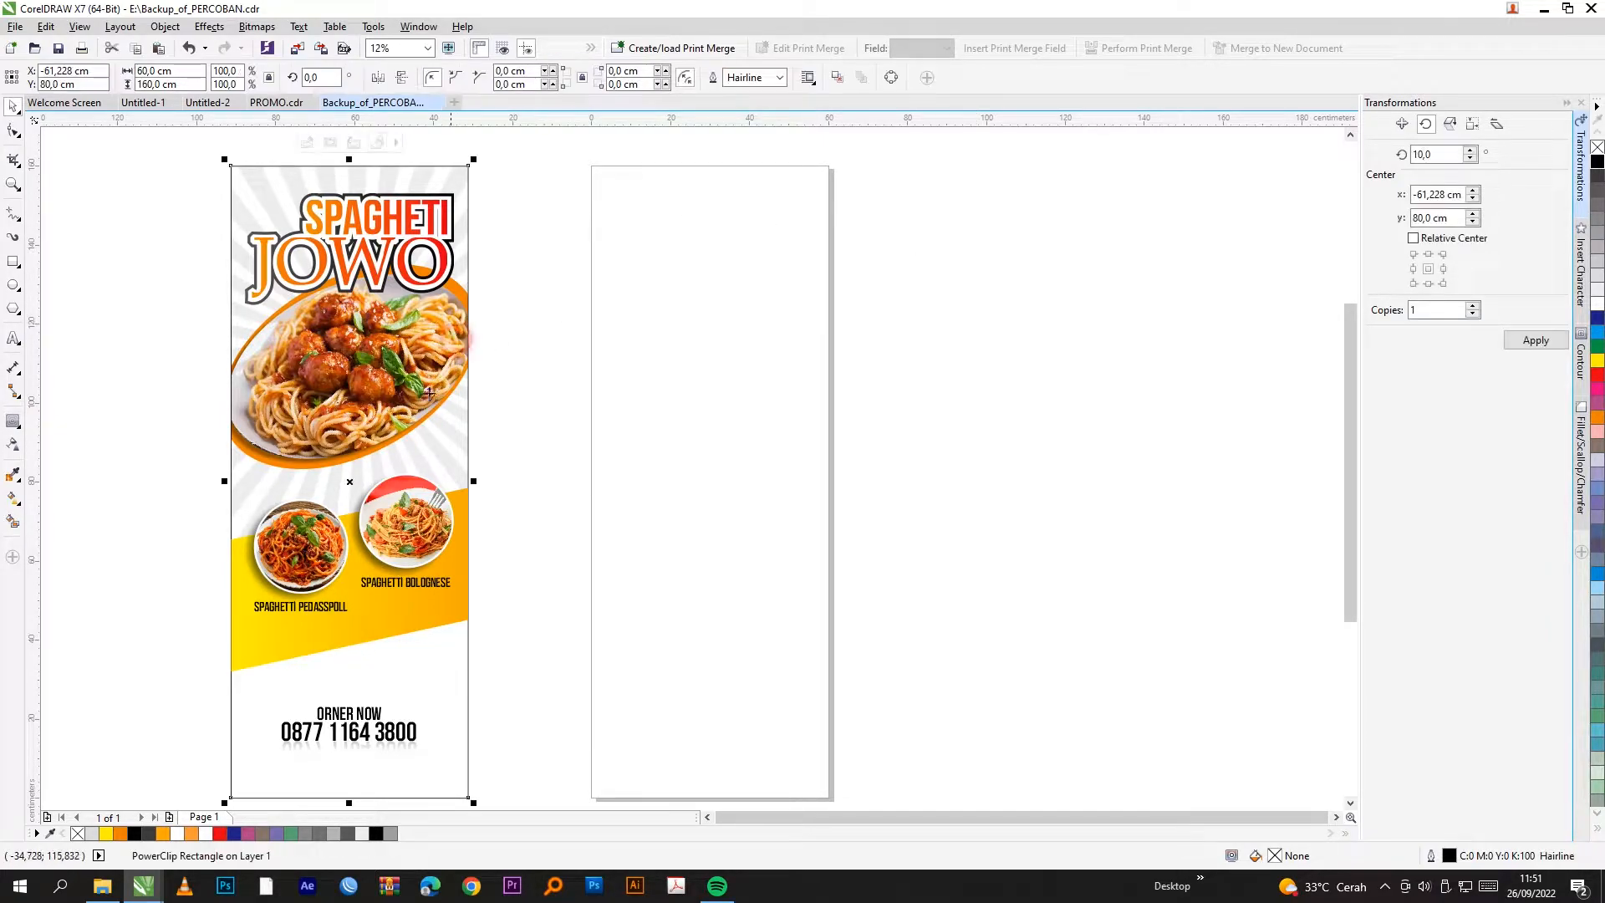
# Step: Extract the poster's PowerClip contents and select the three dish photos for copying
pyautogui.rightClick(453, 427)
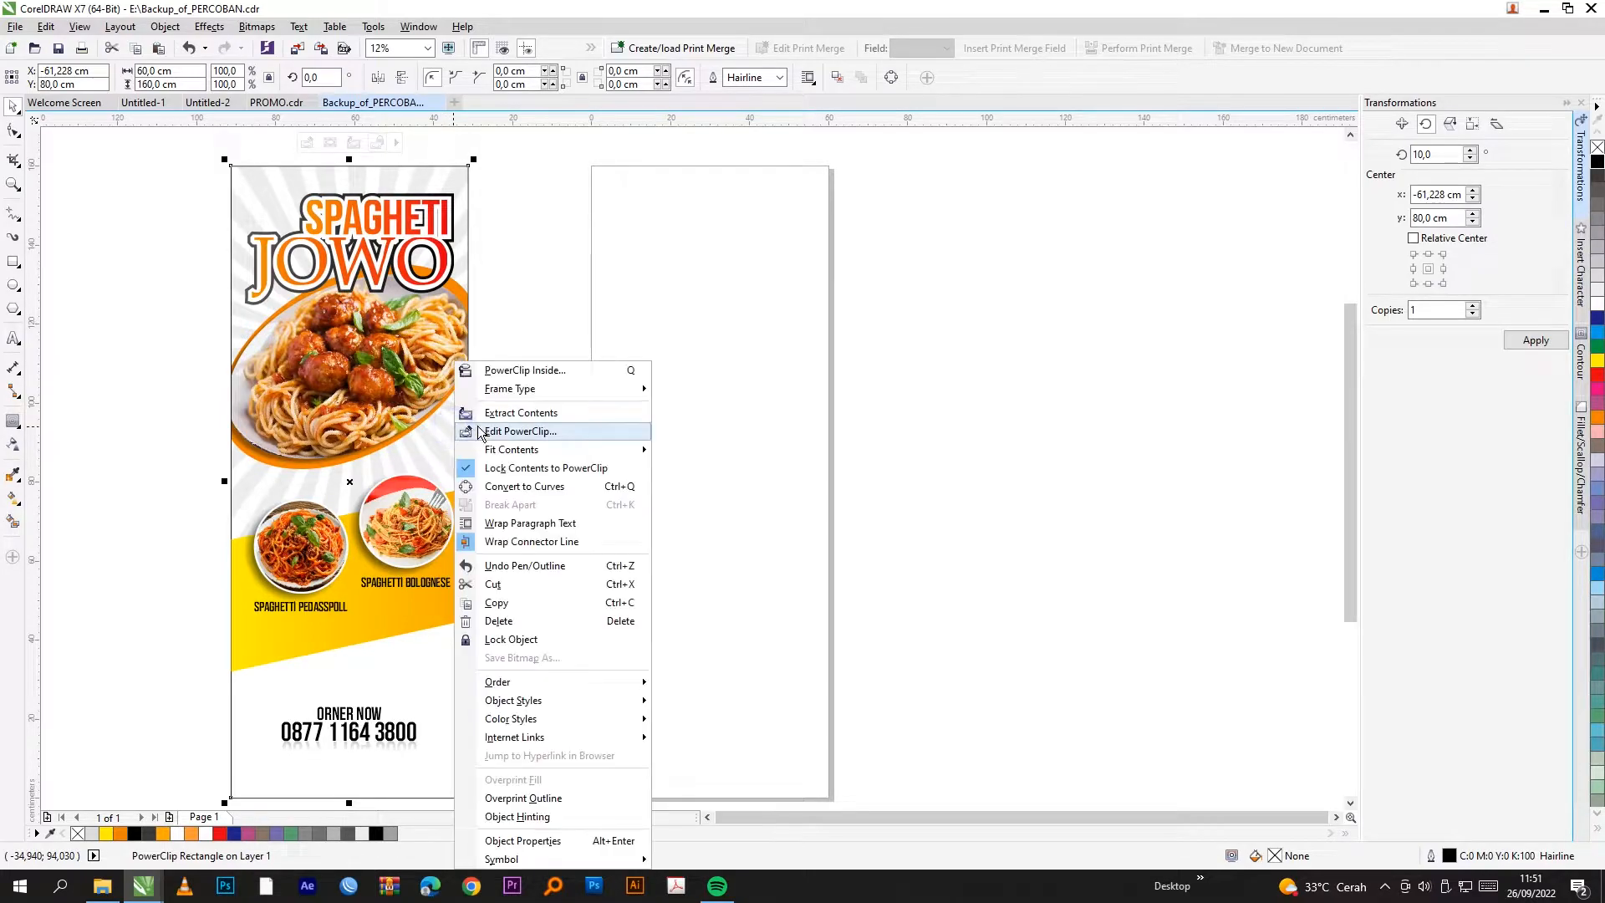
pyautogui.click(499, 413)
pyautogui.click(914, 333)
pyautogui.click(366, 426)
pyautogui.keyDown('shift'); pyautogui.click(400, 518); pyautogui.keyUp('shift')
pyautogui.keyDown('shift'); pyautogui.click(285, 555); pyautogui.keyUp('shift')
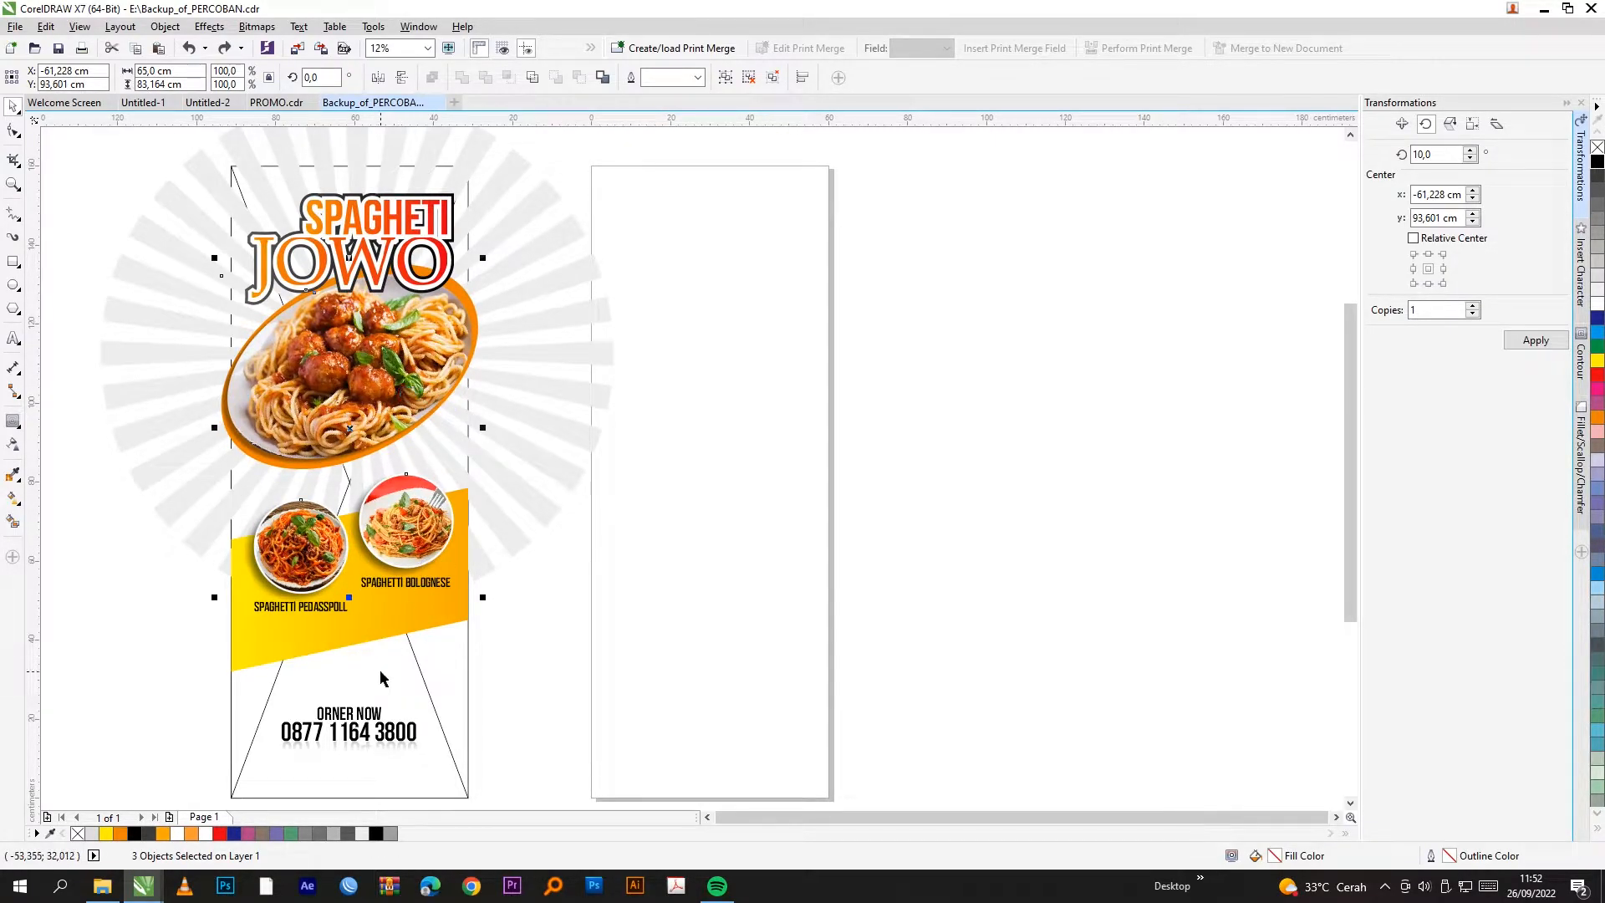
pyautogui.scroll(-2, 417, 508)
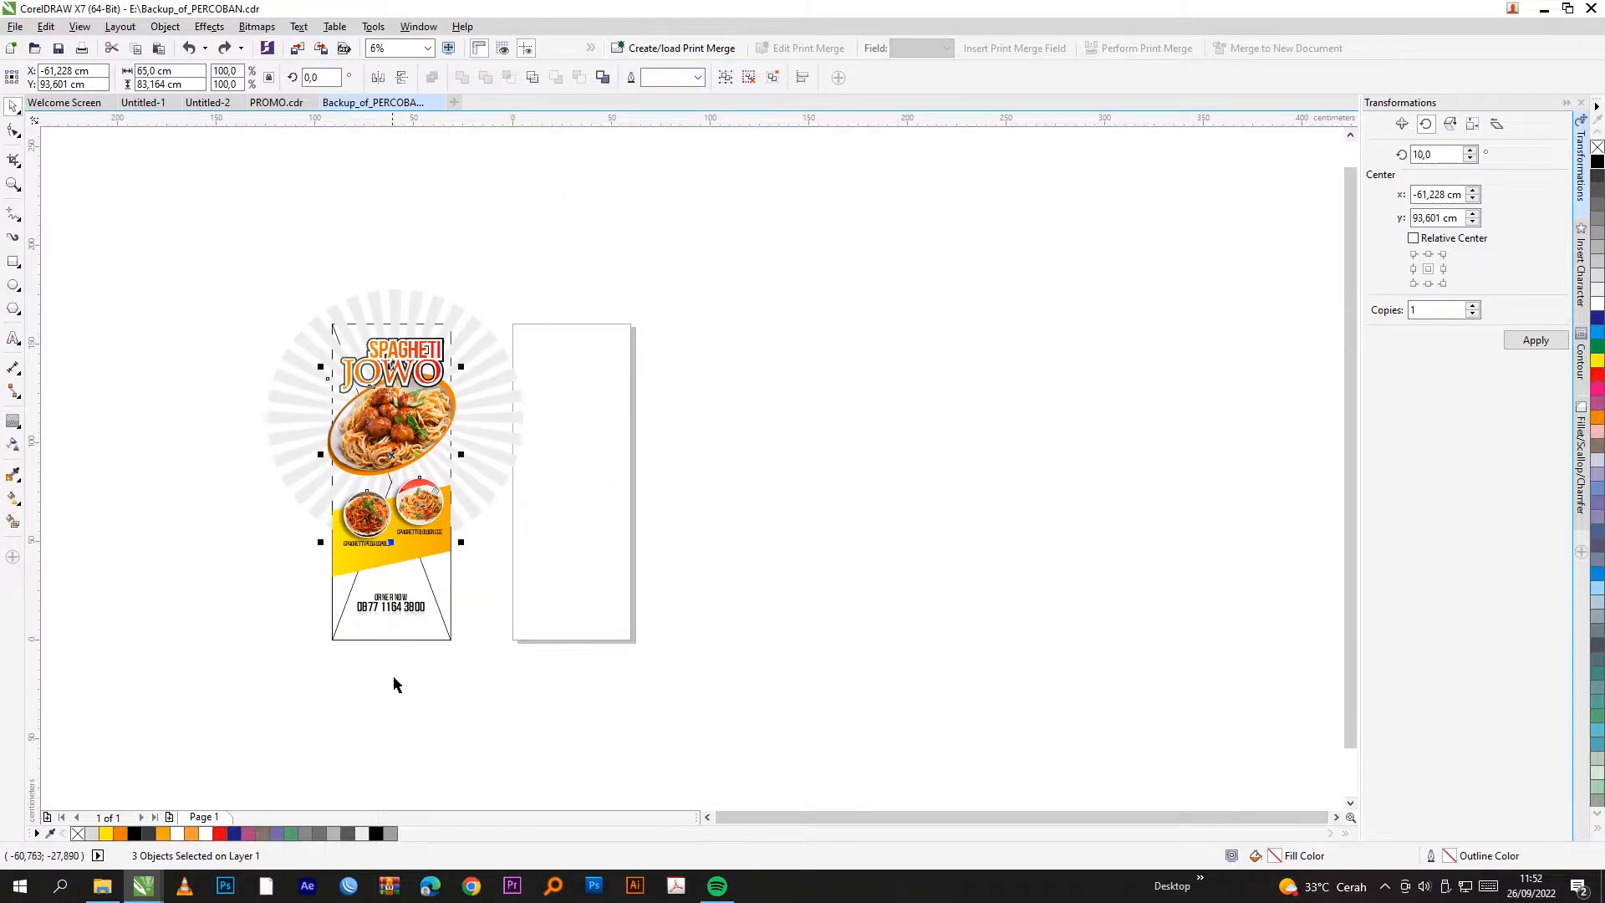
pyautogui.click(454, 688)
pyautogui.click(451, 652)
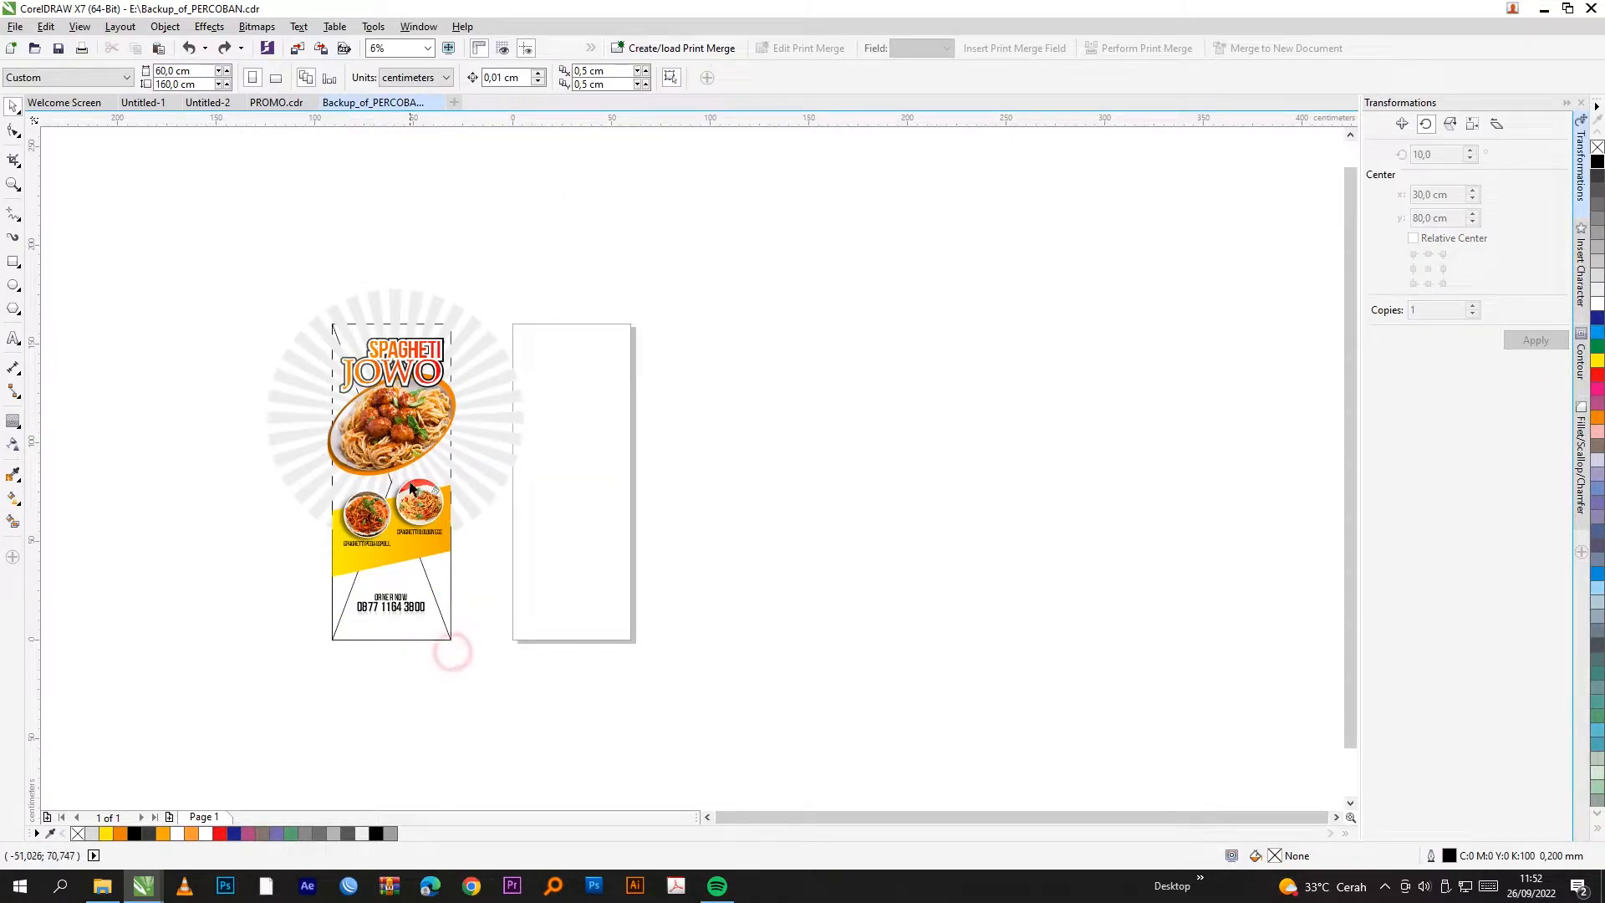
pyautogui.click(407, 484)
pyautogui.press('Escape')
# Step: Undo the extraction, paste the dish photo copies, and move them right of the page
pyautogui.scroll(2, 268, 433)
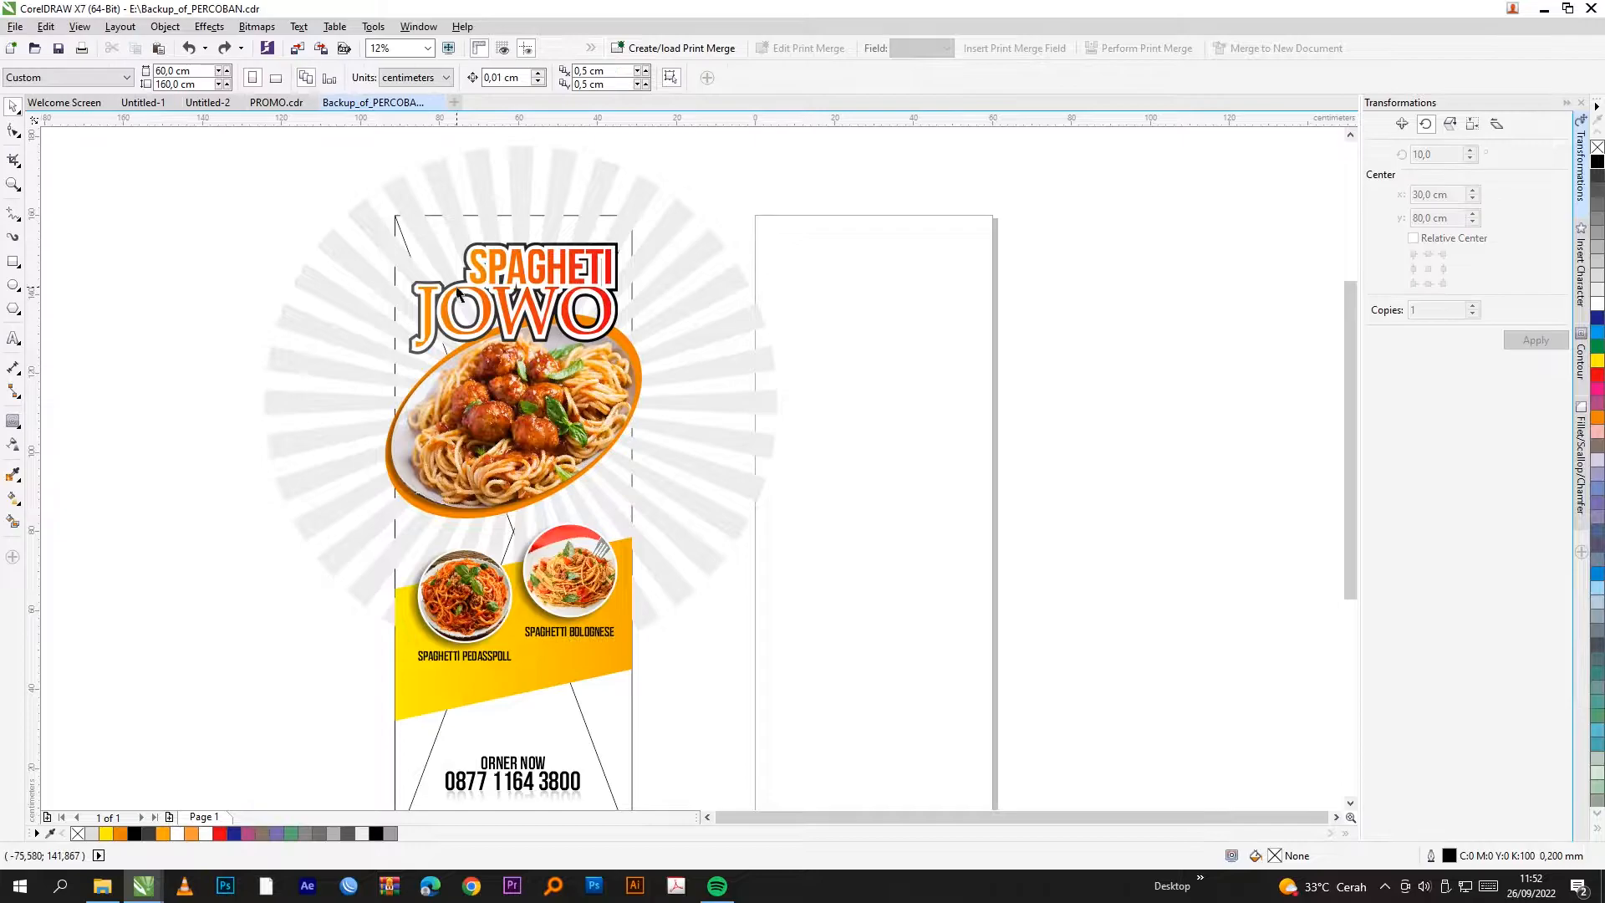
pyautogui.scroll(-2, 429, 373)
pyautogui.scroll(2, 456, 450)
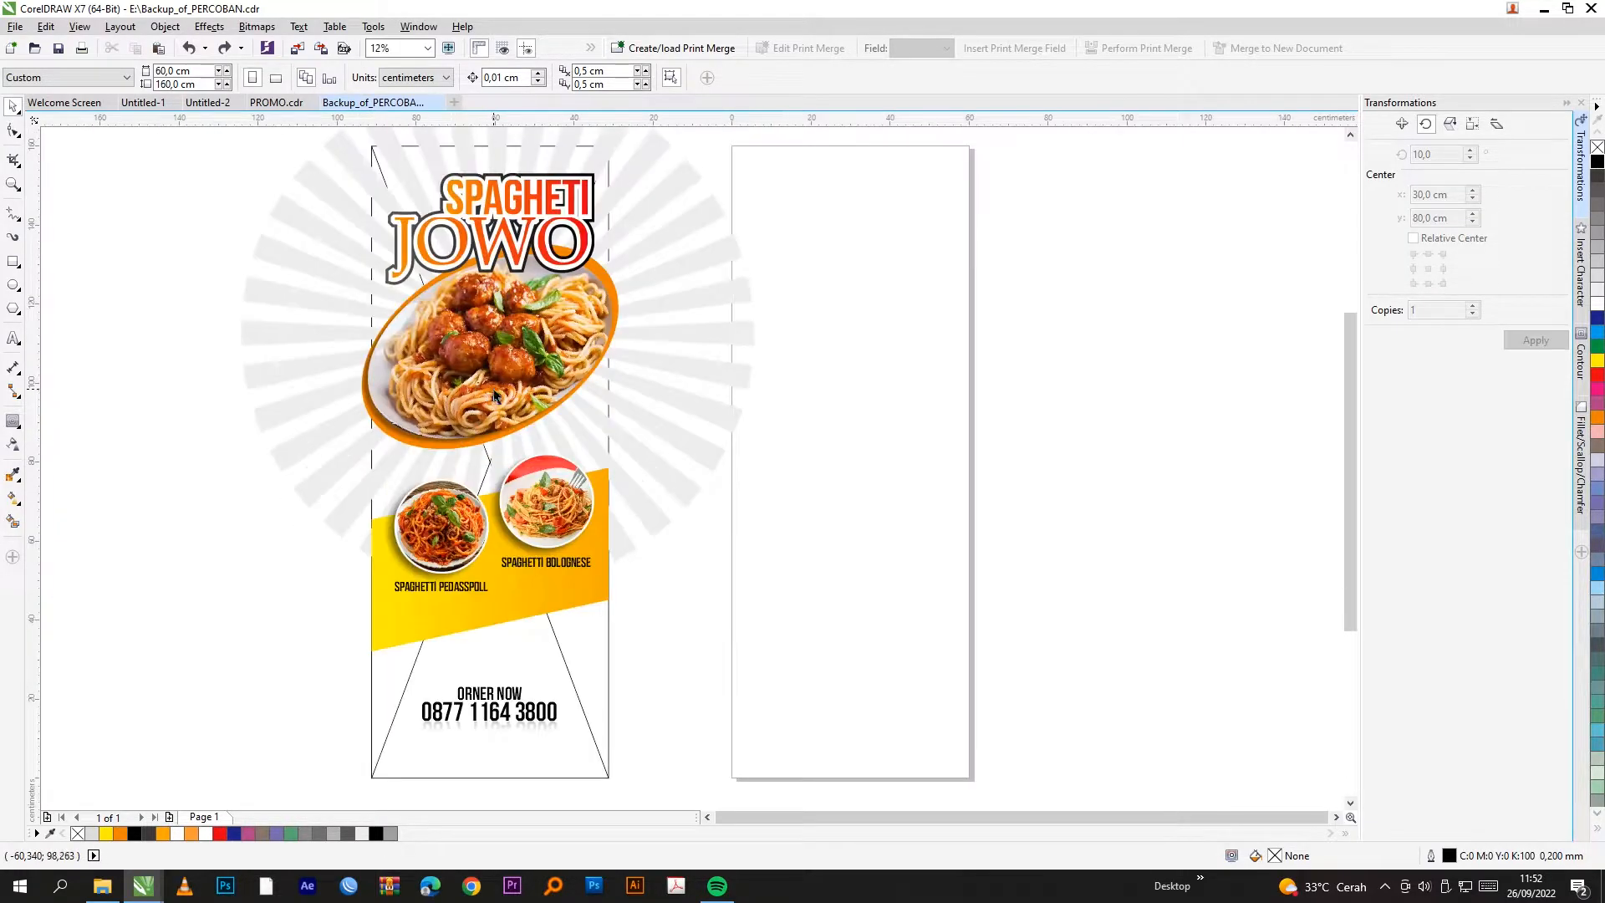
pyautogui.scroll(-2, 475, 449)
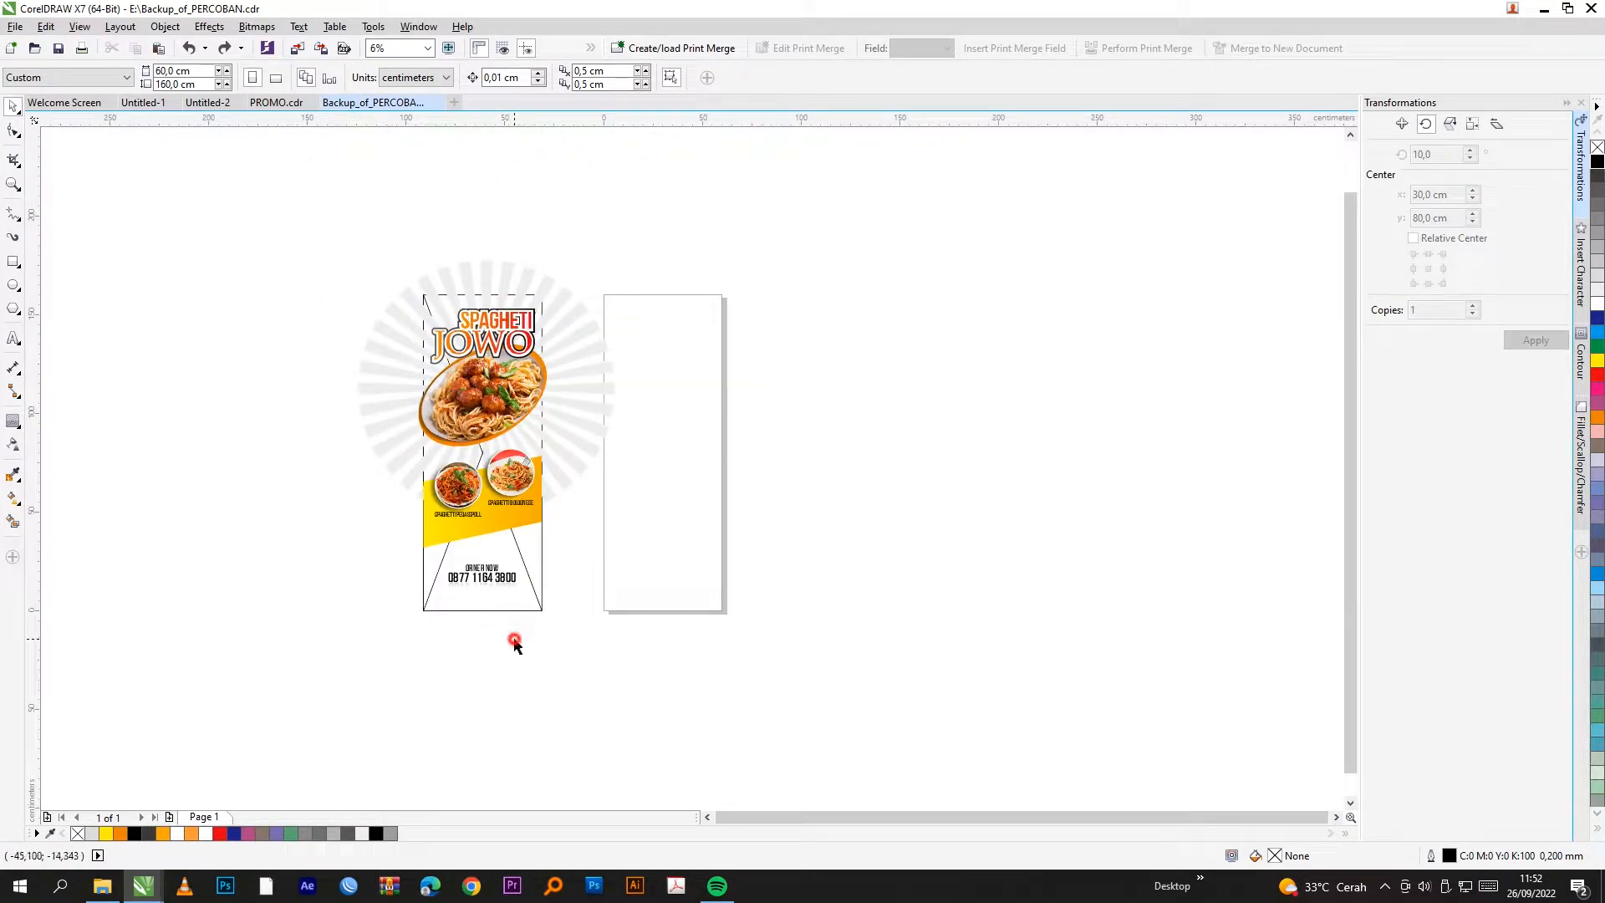
pyautogui.click(479, 567)
pyautogui.moveTo(297, 204); pyautogui.dragTo(673, 733)
pyautogui.click(672, 712)
pyautogui.hotkey('ctrl', 'z')
pyautogui.click(675, 702)
pyautogui.hotkey('ctrl', 'v')
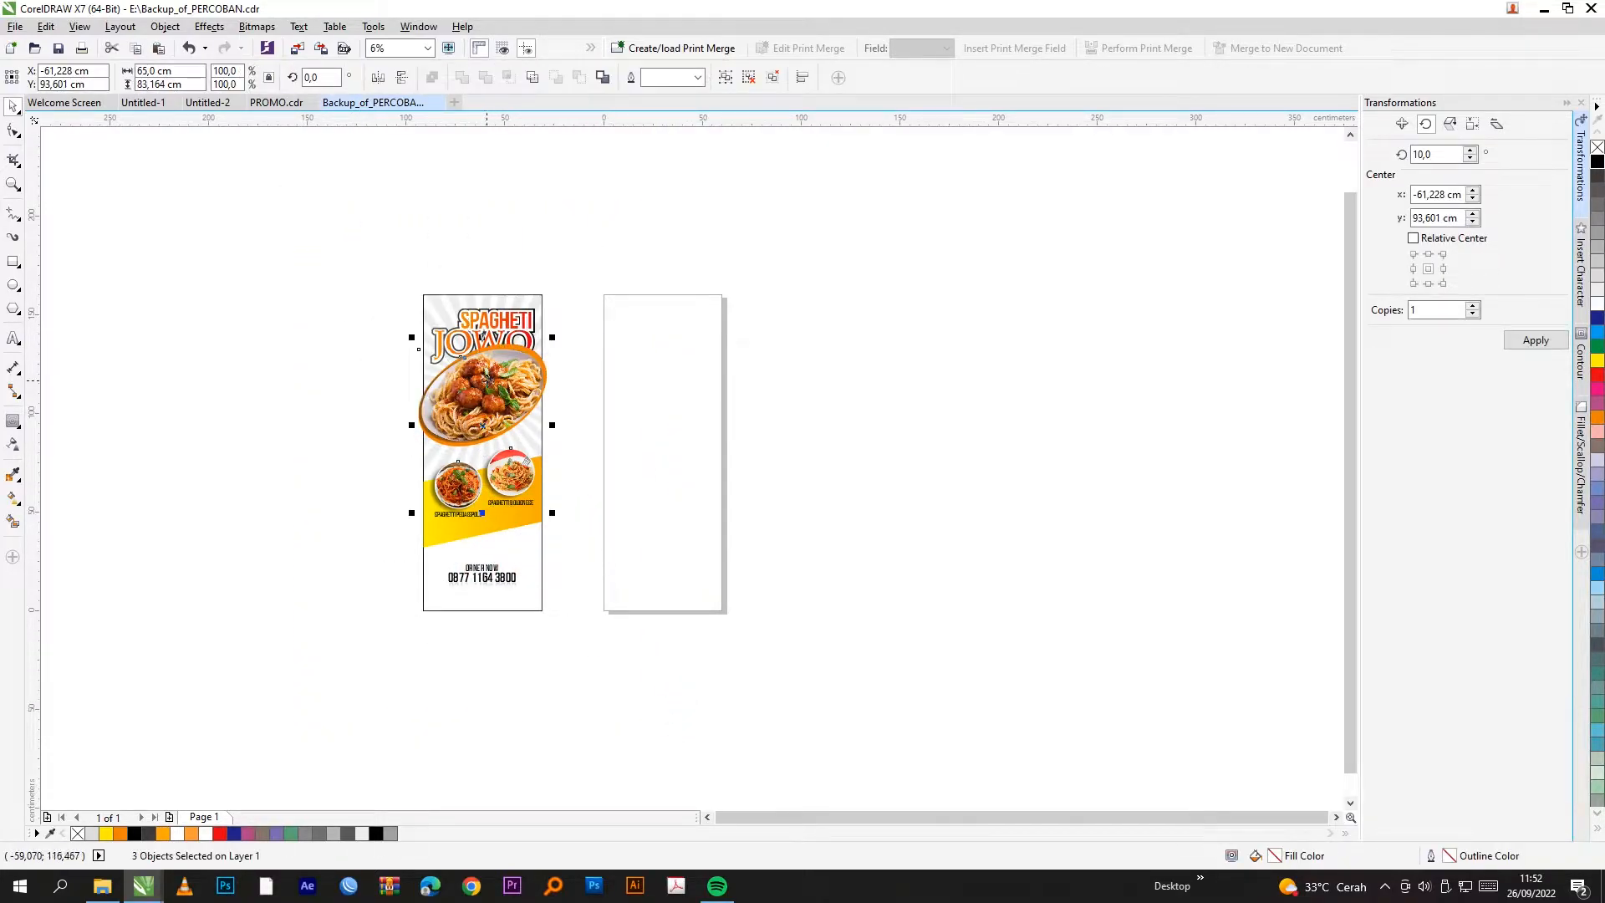
pyautogui.moveTo(485, 418); pyautogui.dragTo(1025, 443)
# Step: Ungroup the copied dish photos and pull the big plate out of its orange oval
pyautogui.click(952, 638)
pyautogui.click(1027, 408)
pyautogui.rightClick(1040, 403)
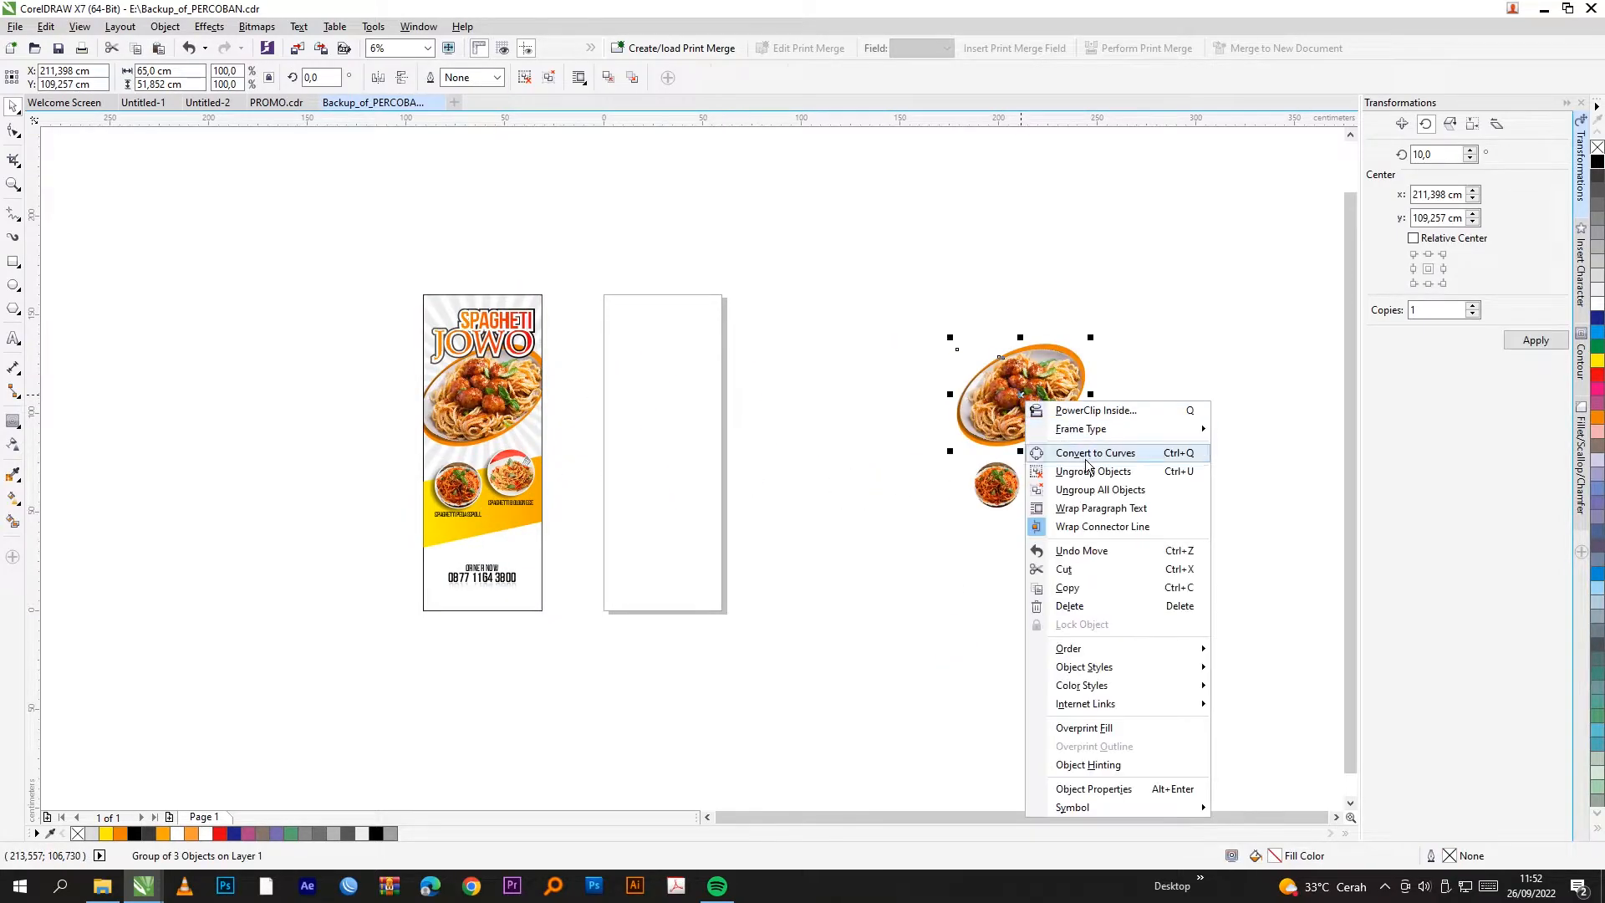
pyautogui.click(1163, 420)
pyautogui.moveTo(1034, 388); pyautogui.dragTo(866, 378)
# Step: Extract both small dish photos from their round frames and place them side by side
pyautogui.click(1212, 396)
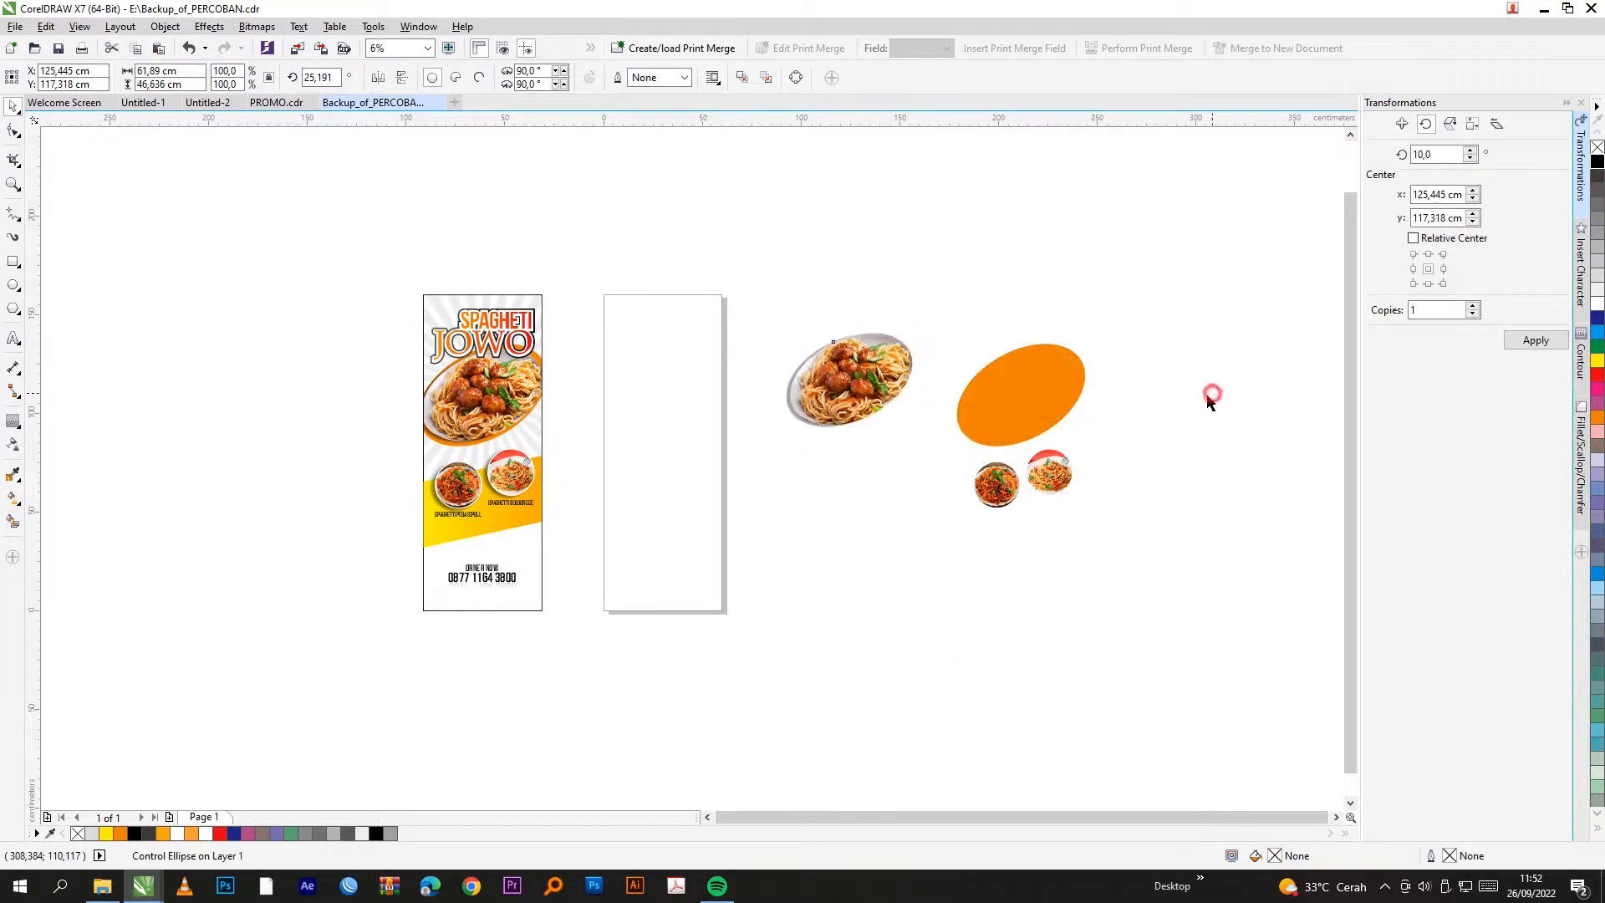
pyautogui.click(1000, 489)
pyautogui.rightClick(1002, 493)
pyautogui.click(1103, 415)
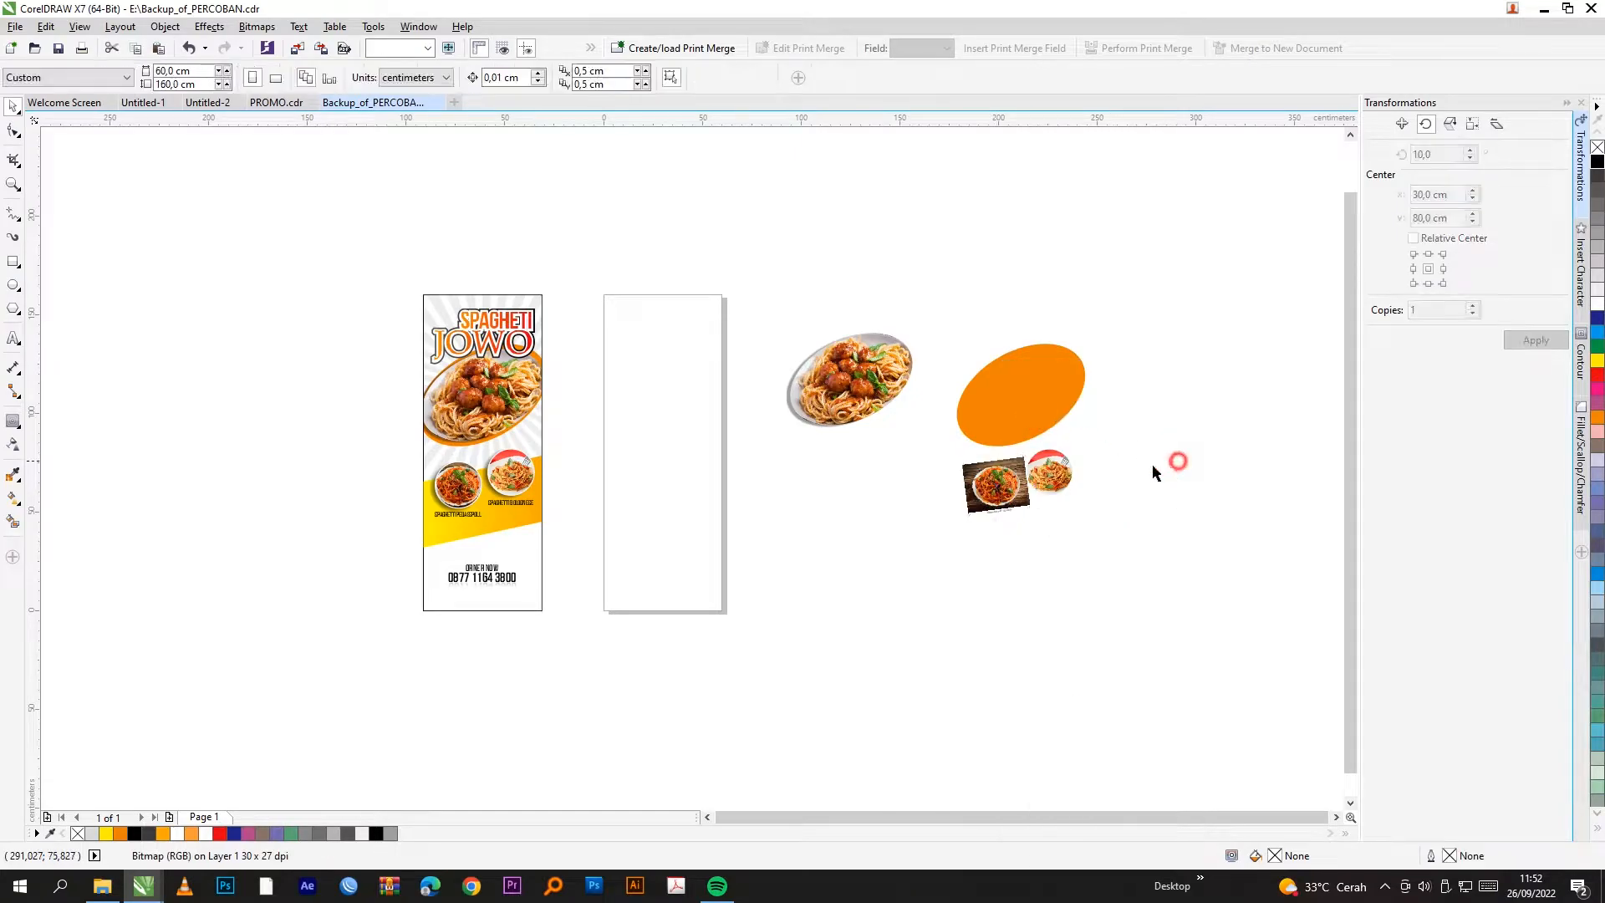
pyautogui.click(1049, 472)
pyautogui.rightClick(1042, 472)
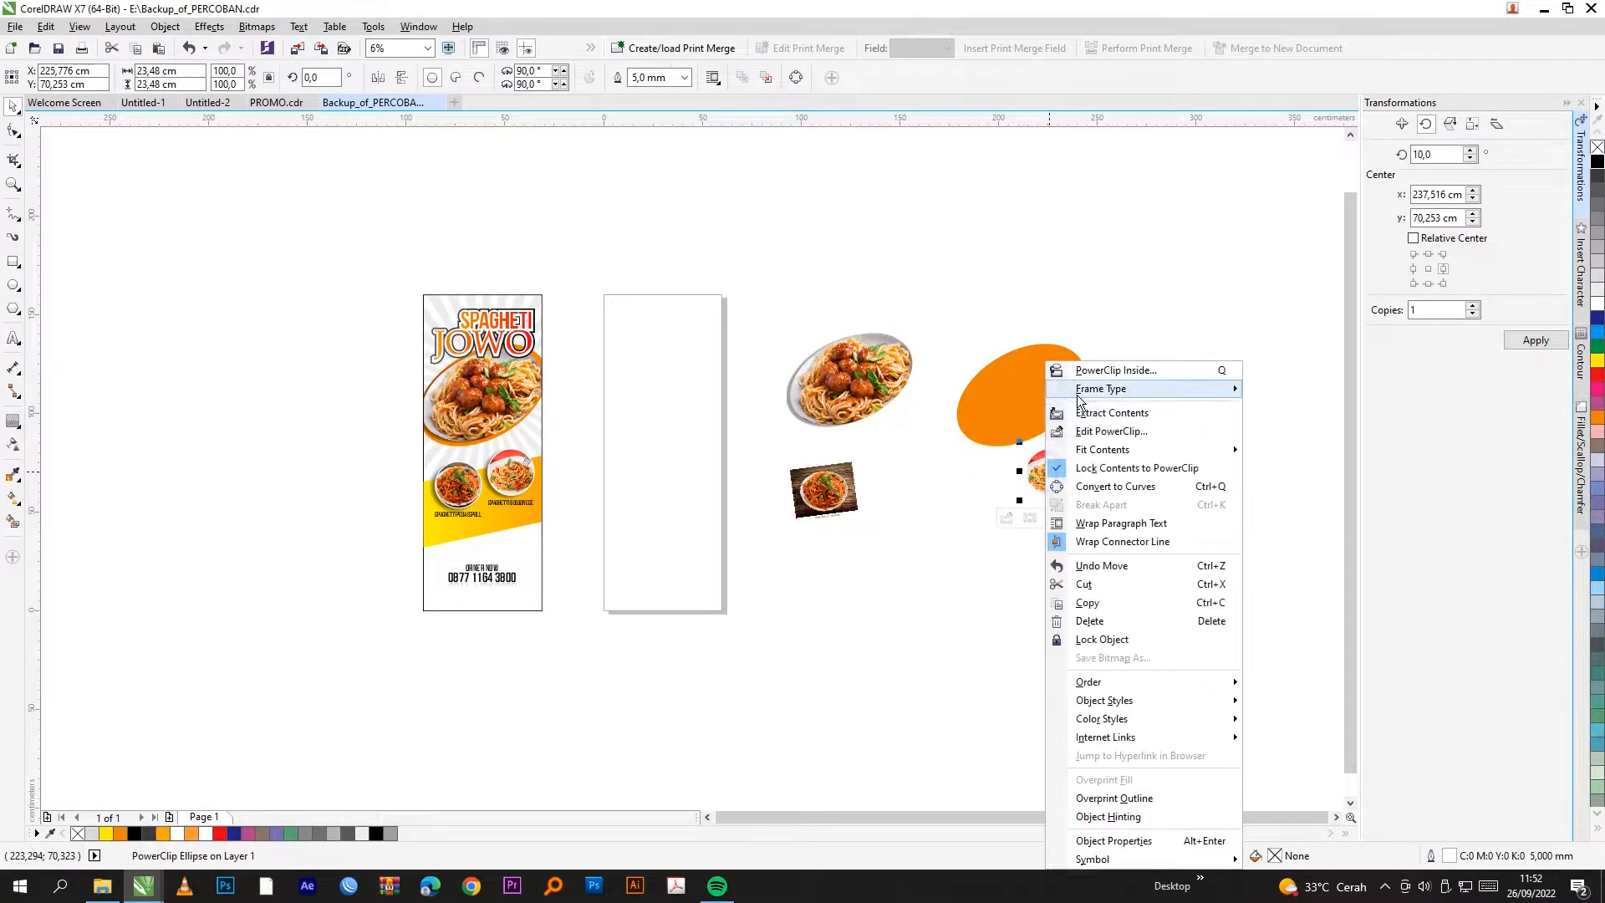
pyautogui.click(1121, 398)
pyautogui.moveTo(1038, 487); pyautogui.dragTo(887, 507)
# Step: Delete the leftover orange oval
pyautogui.moveTo(1135, 437); pyautogui.dragTo(916, 534)
pyautogui.click(1003, 402)
pyautogui.press('Delete')
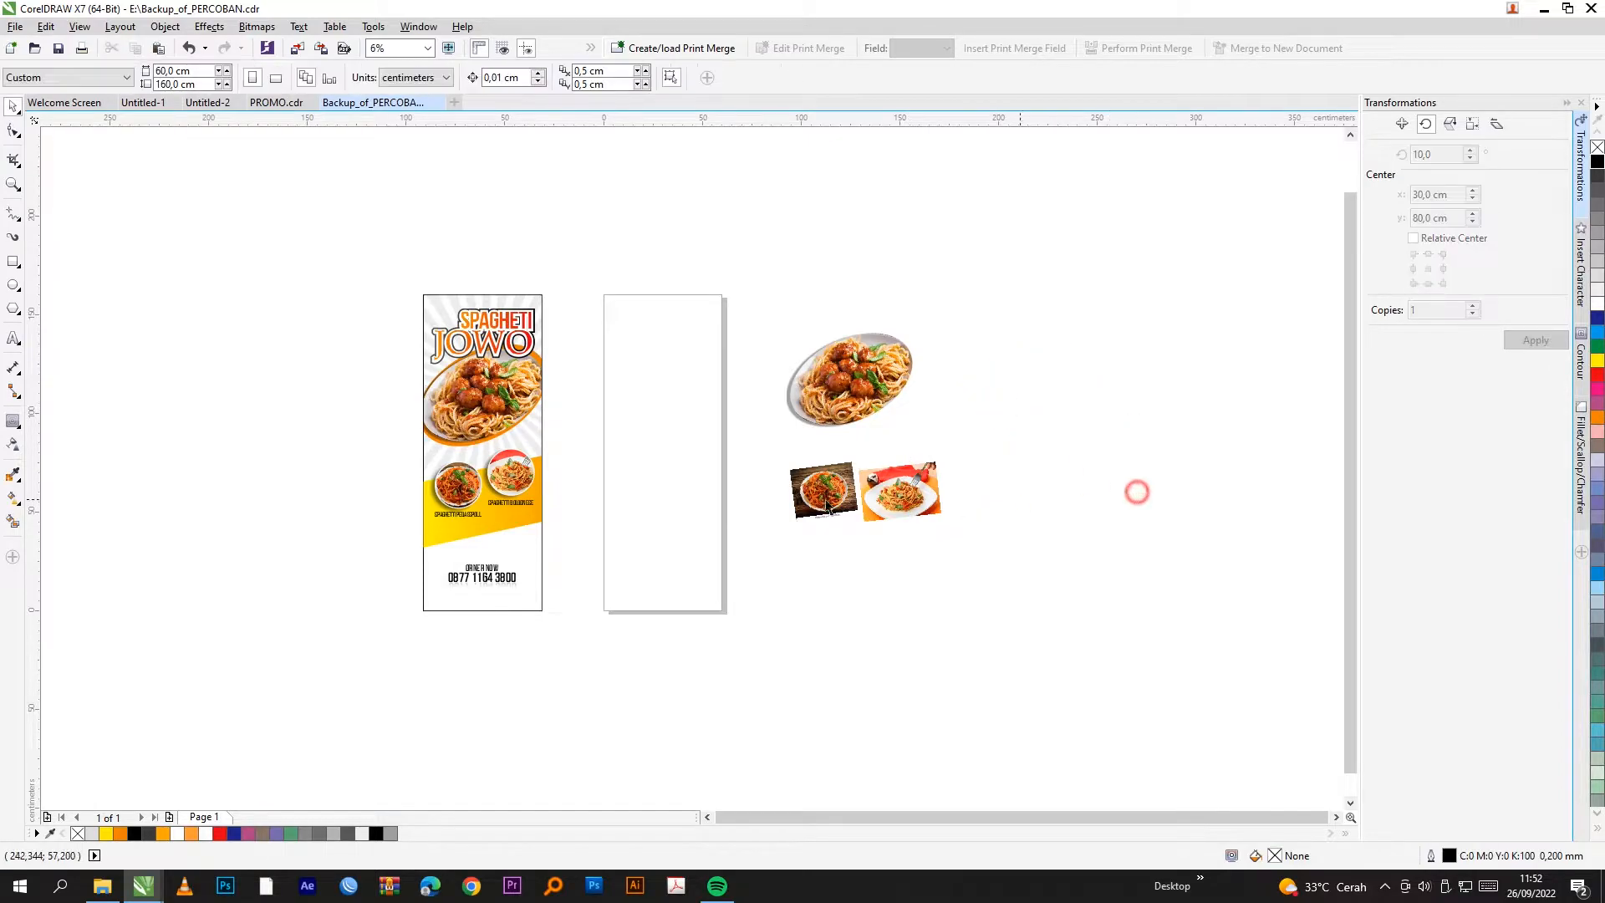
pyautogui.scroll(2, 540, 405)
pyautogui.scroll(-2, 765, 450)
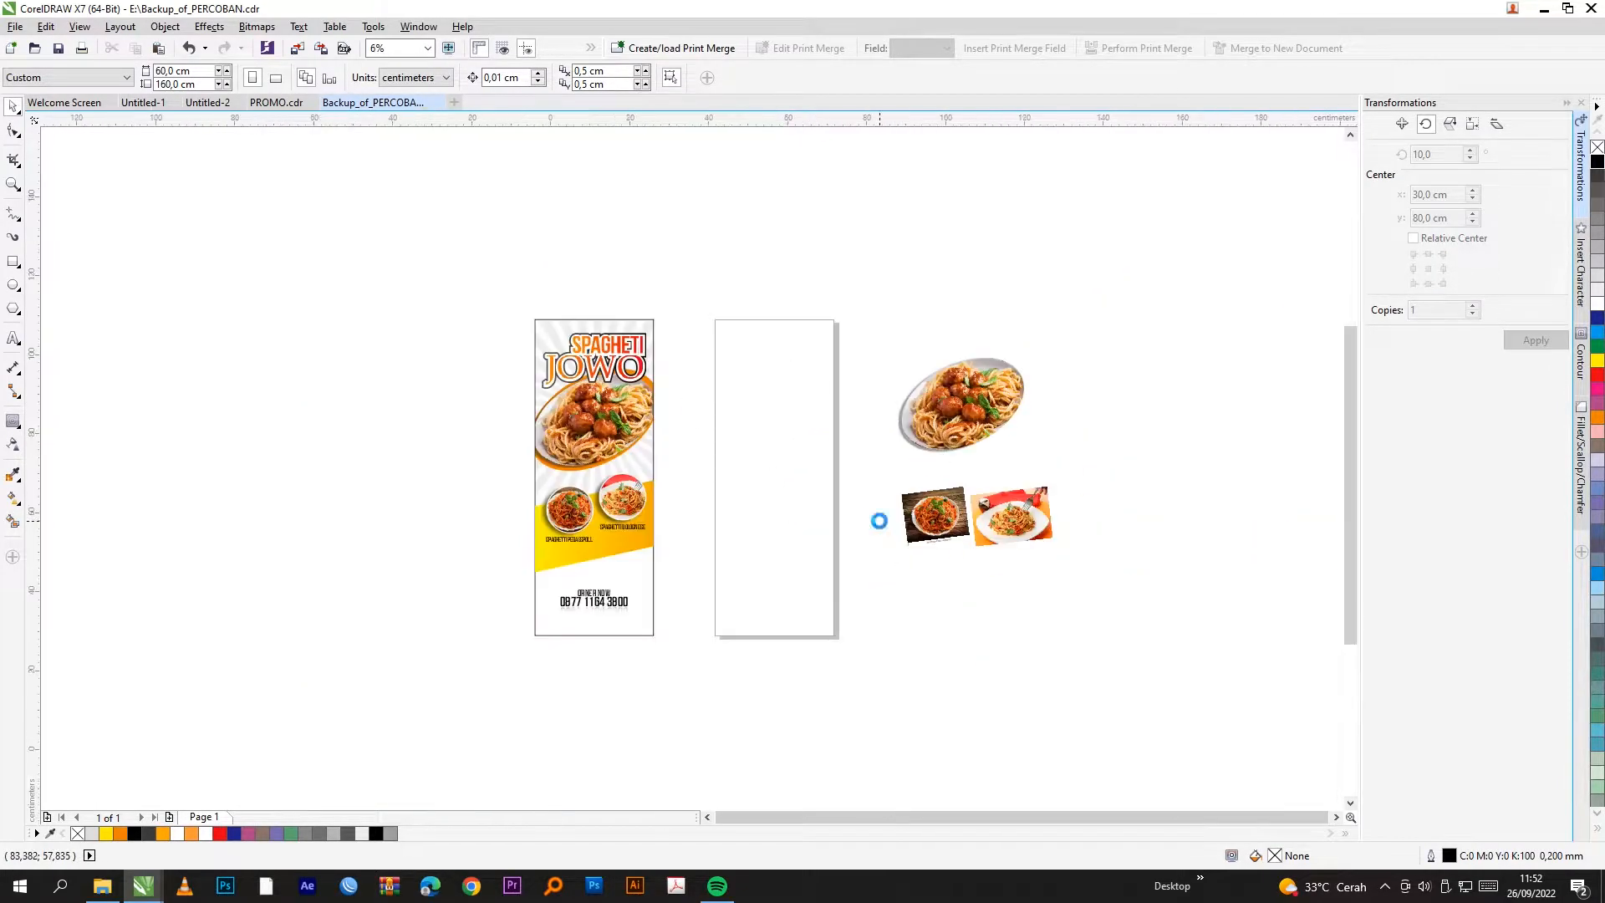
pyautogui.scroll(2, 863, 439)
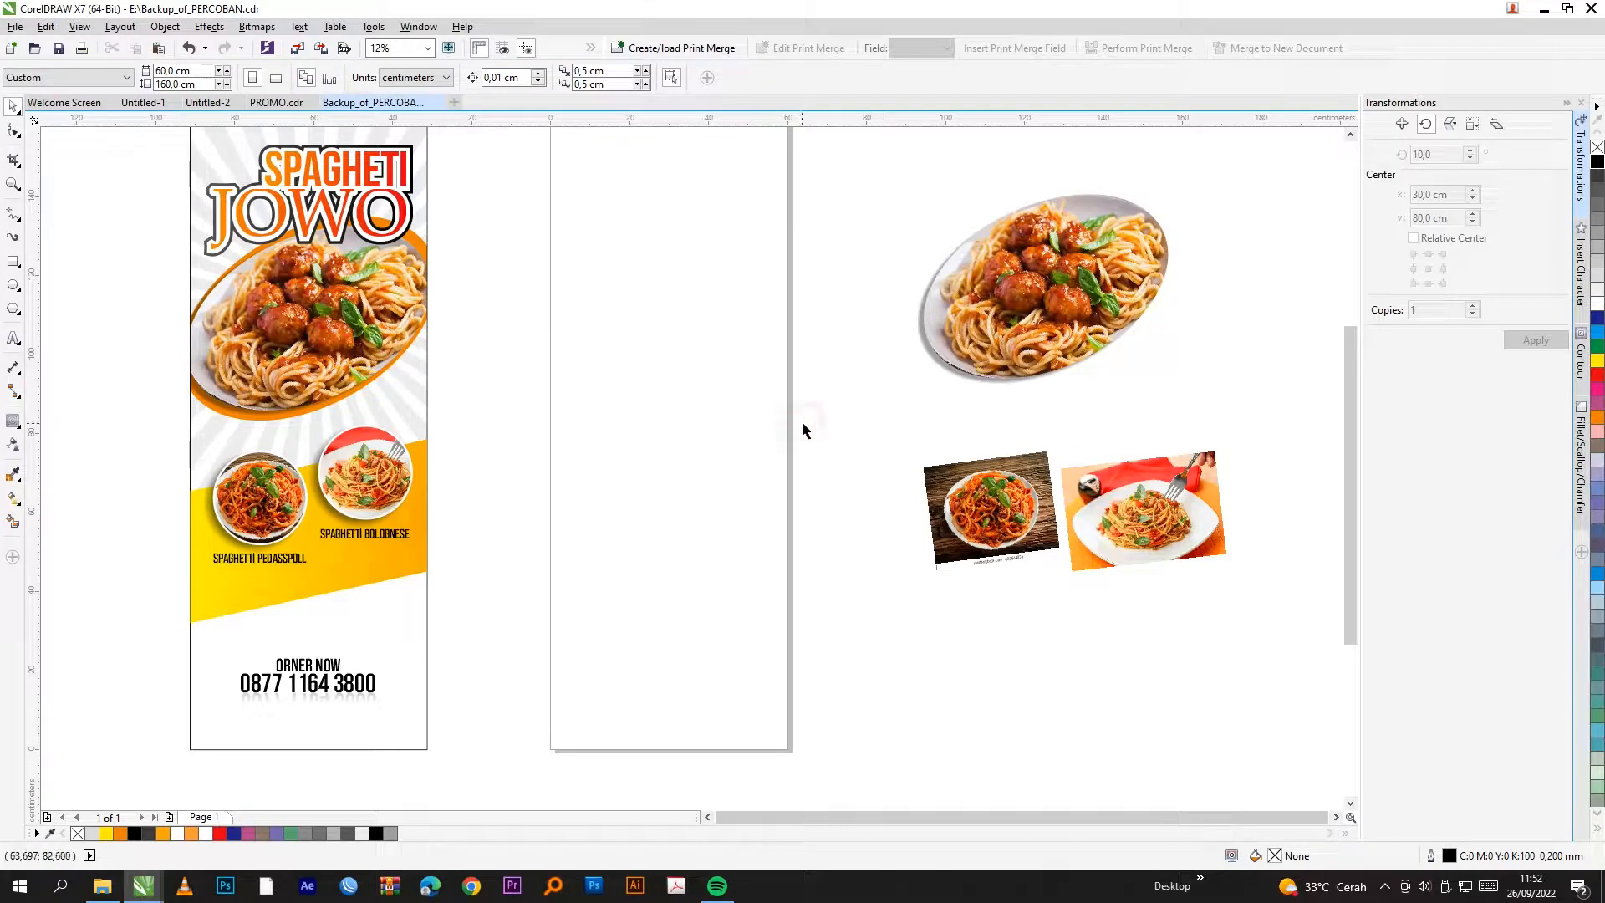
pyautogui.scroll(-2, 810, 605)
pyautogui.scroll(2, 776, 540)
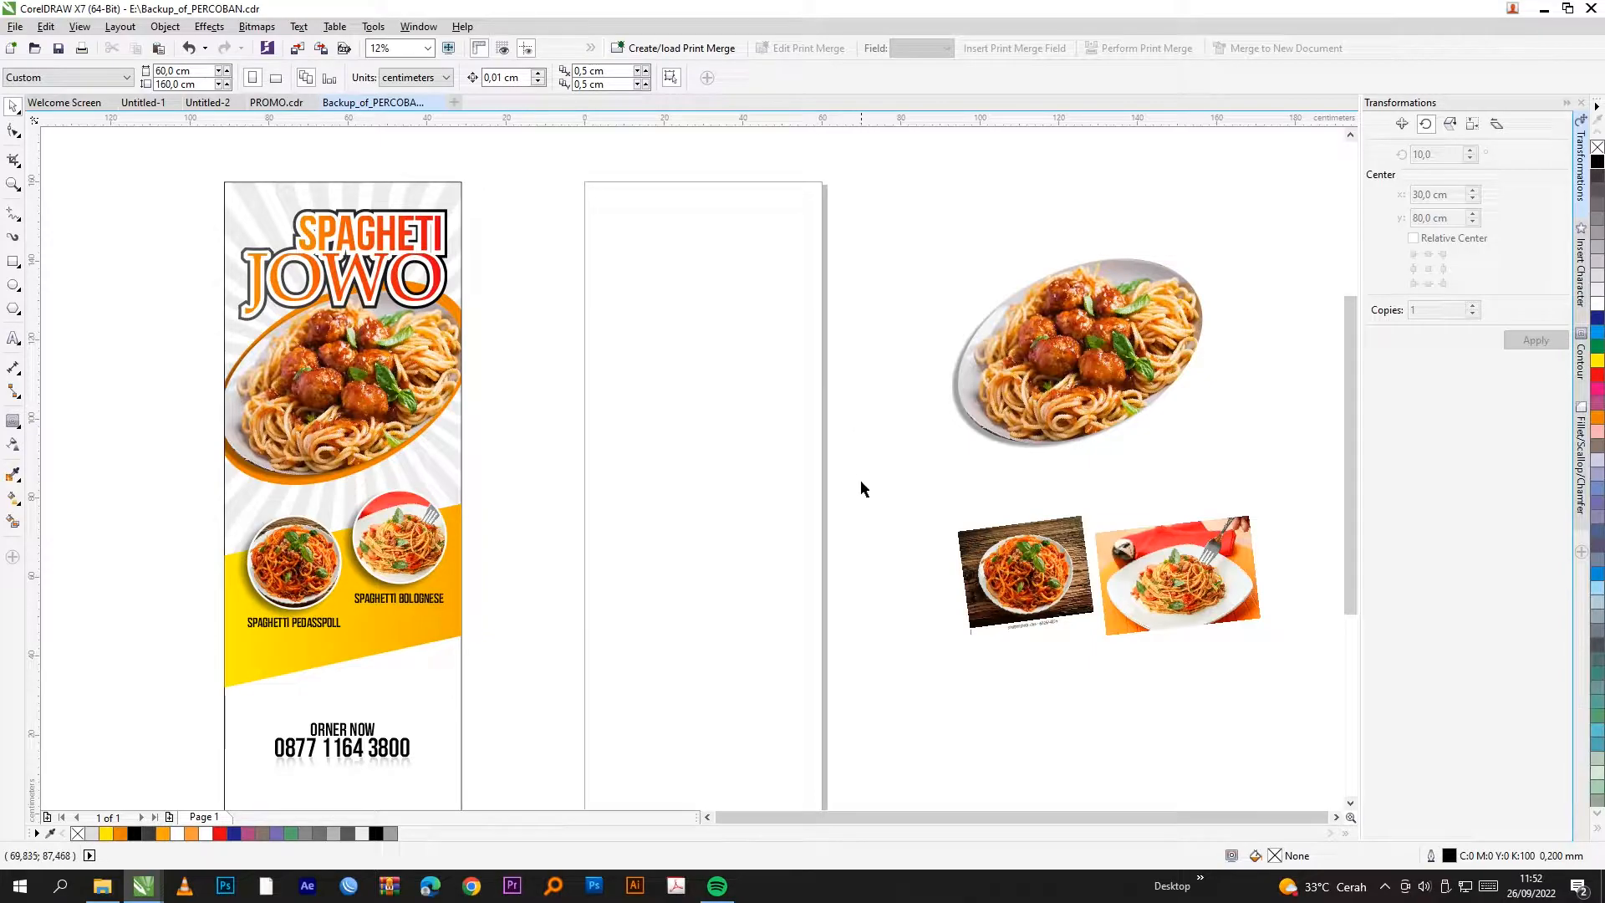
pyautogui.scroll(-2, 859, 523)
pyautogui.scroll(2, 724, 349)
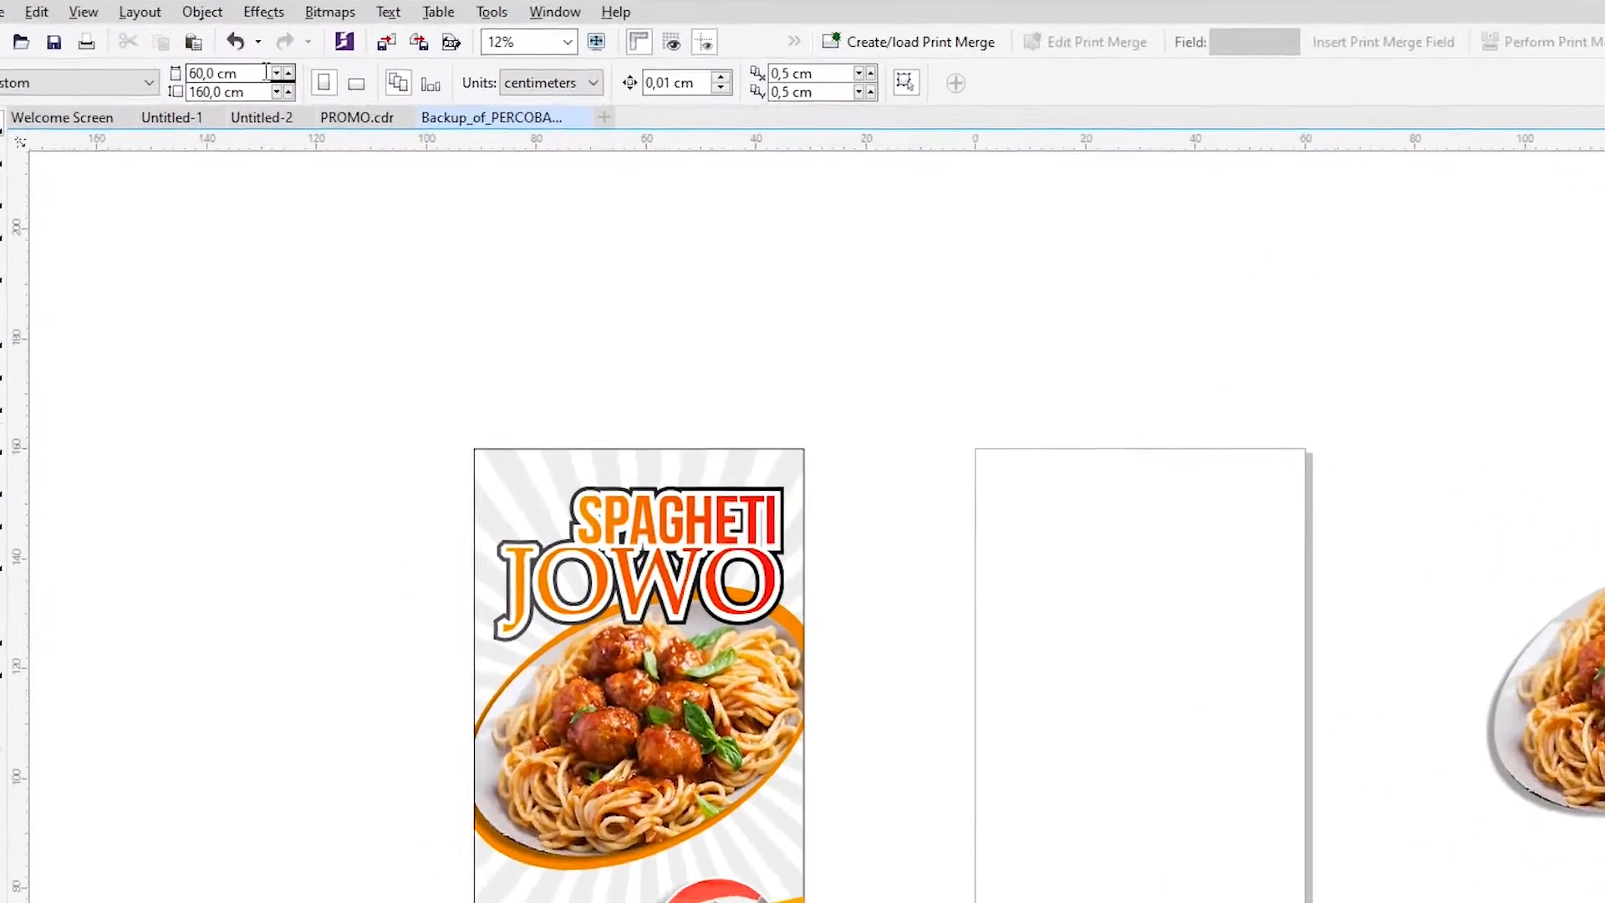
pyautogui.click(189, 69)
pyautogui.moveTo(357, 79); pyautogui.dragTo(278, 80)
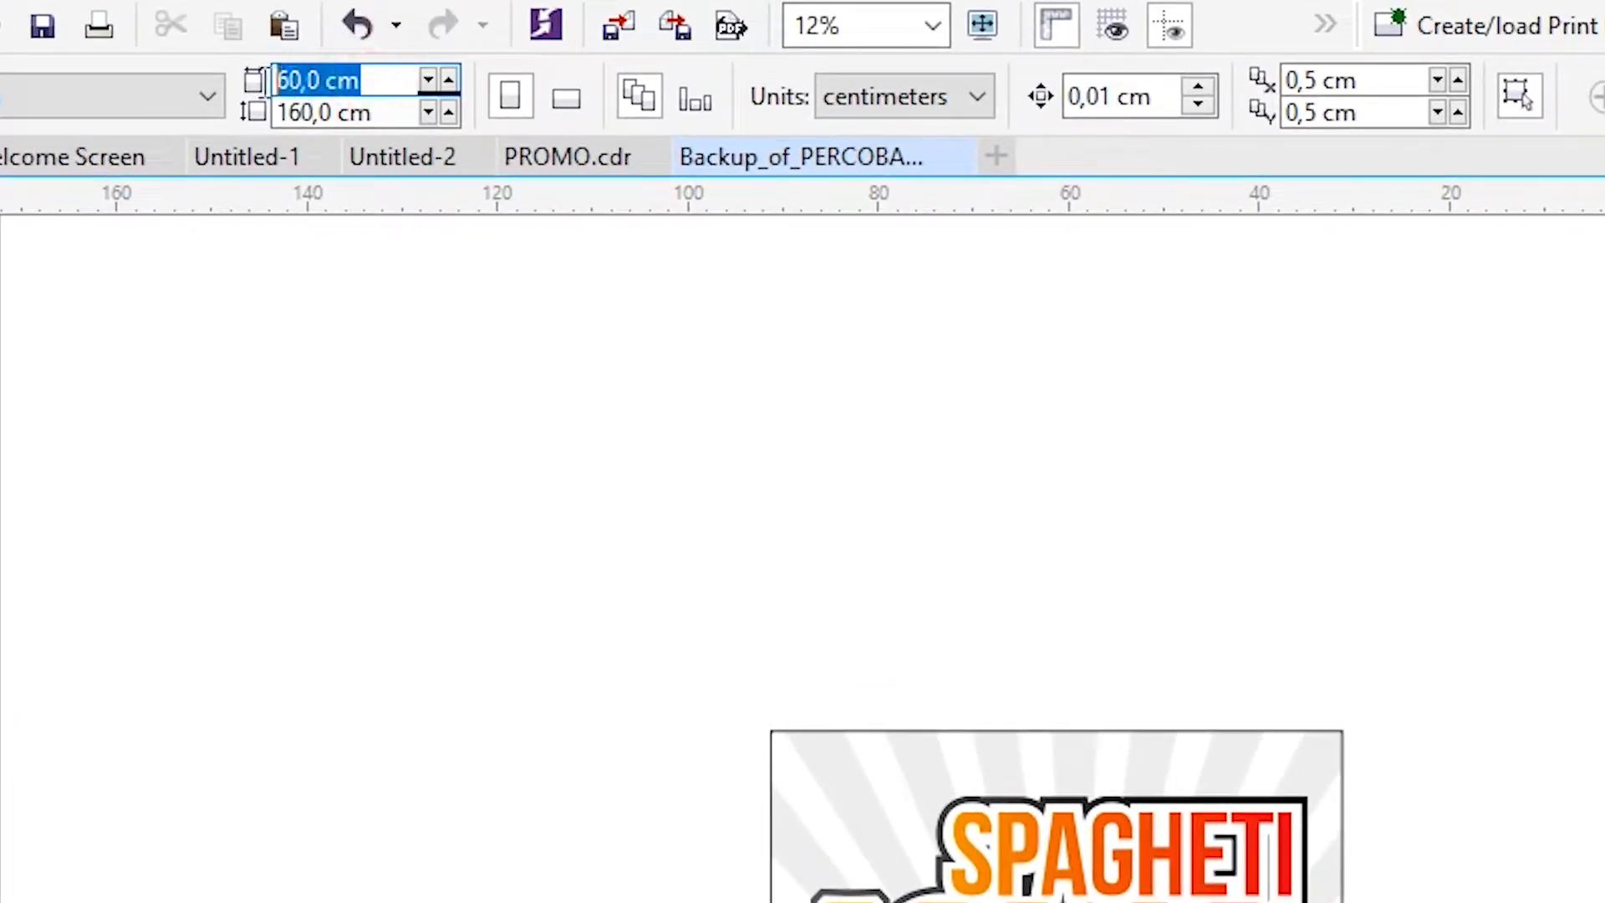
pyautogui.click(374, 113)
pyautogui.moveTo(374, 112); pyautogui.dragTo(276, 115)
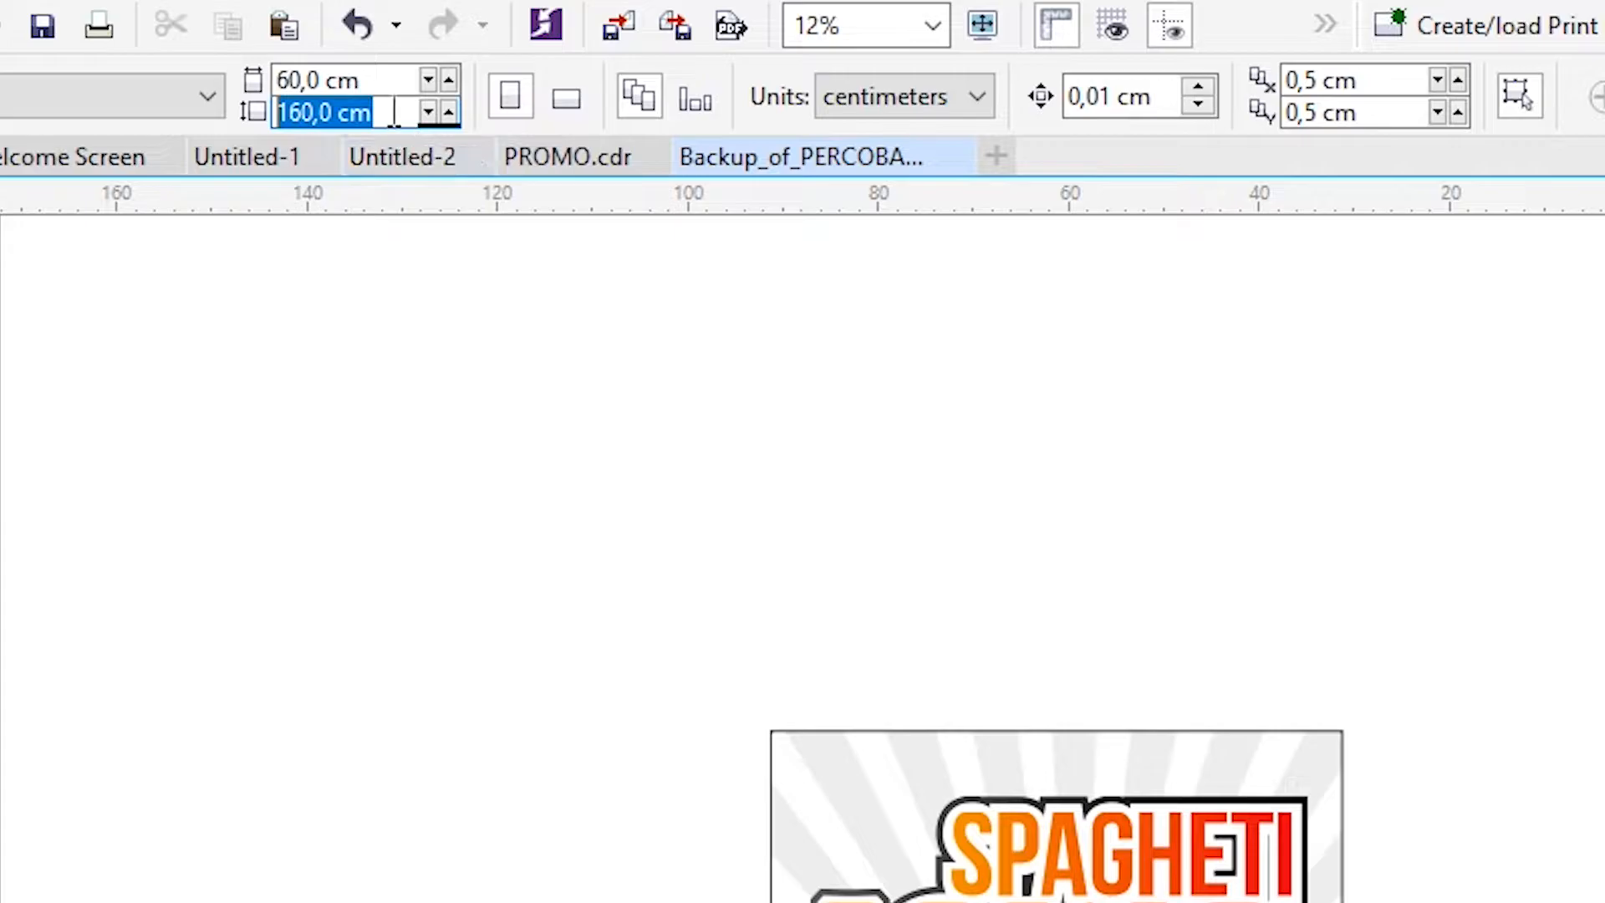
pyautogui.click(1296, 433)
pyautogui.scroll(-2, 1203, 476)
pyautogui.scroll(2, 1486, 835)
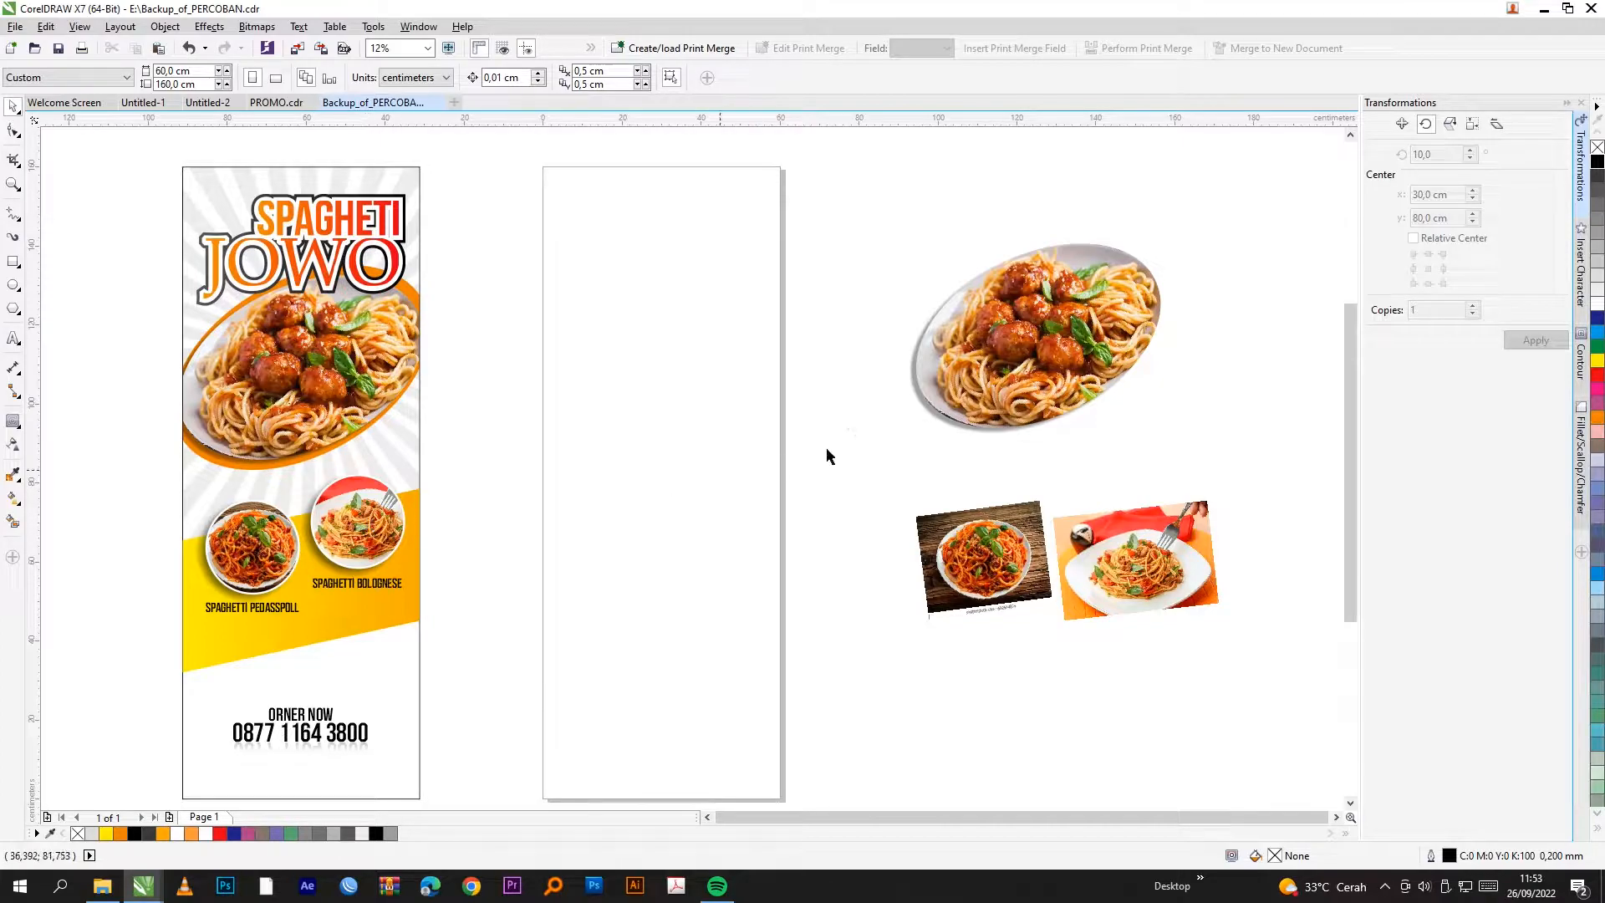
# Step: Draw an ellipse across the upper blank page and tilt it about 12°
pyautogui.click(14, 285)
pyautogui.moveTo(532, 290); pyautogui.dragTo(805, 457)
pyautogui.press('space')
pyautogui.click(761, 385)
pyautogui.moveTo(811, 284)
pyautogui.mouseDown()
pyautogui.moveTo(815, 245)
pyautogui.moveTo(815, 283)
pyautogui.moveTo(825, 261)
pyautogui.mouseUp()
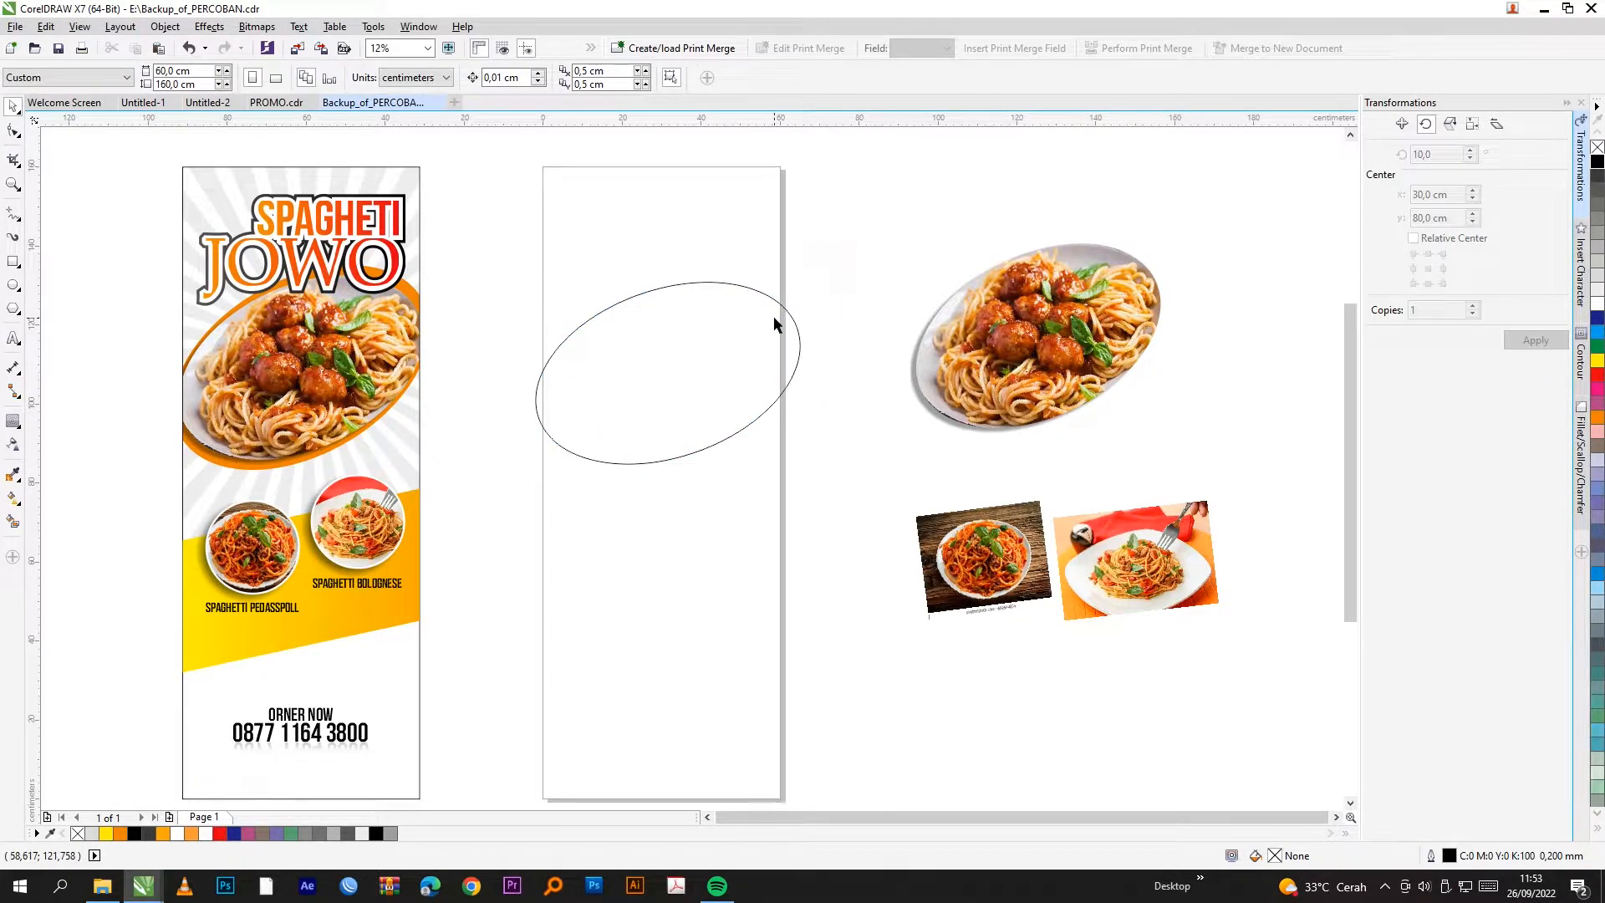
pyautogui.click(751, 366)
# Step: Rotate the ellipse further to about 27.6° and nudge it into place
pyautogui.scroll(2, 728, 358)
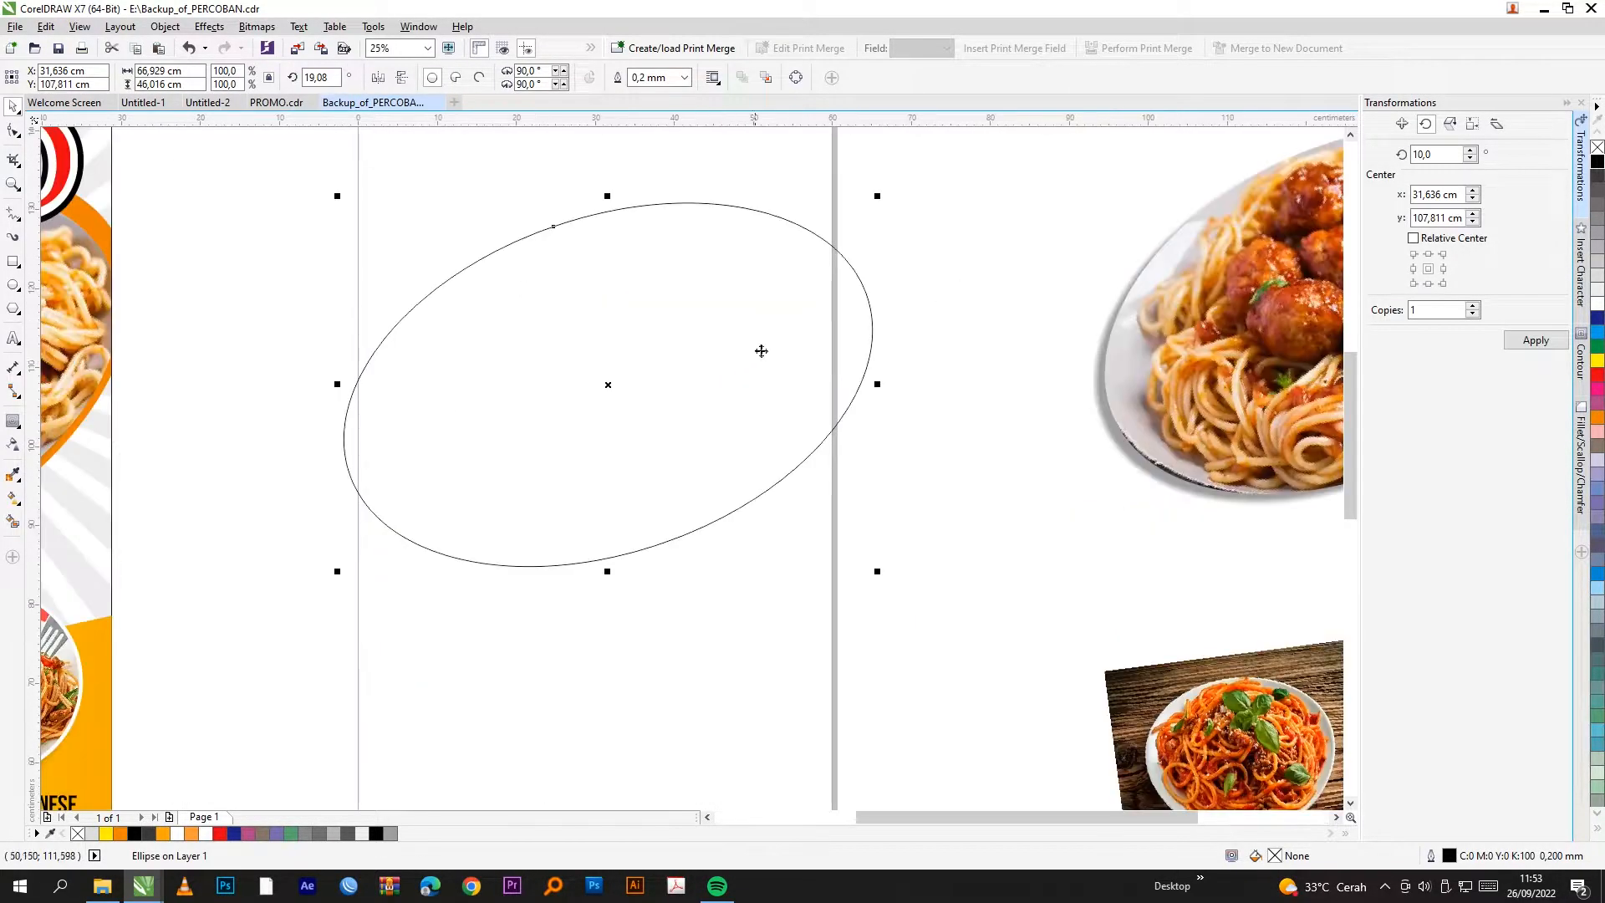
pyautogui.click(924, 319)
pyautogui.click(769, 365)
pyautogui.click(769, 368)
pyautogui.moveTo(878, 199); pyautogui.dragTo(866, 170)
pyautogui.moveTo(874, 192); pyautogui.dragTo(870, 166)
pyautogui.scroll(-1, 702, 365)
pyautogui.click(831, 294)
pyautogui.click(742, 333)
pyautogui.moveTo(742, 334); pyautogui.dragTo(736, 333)
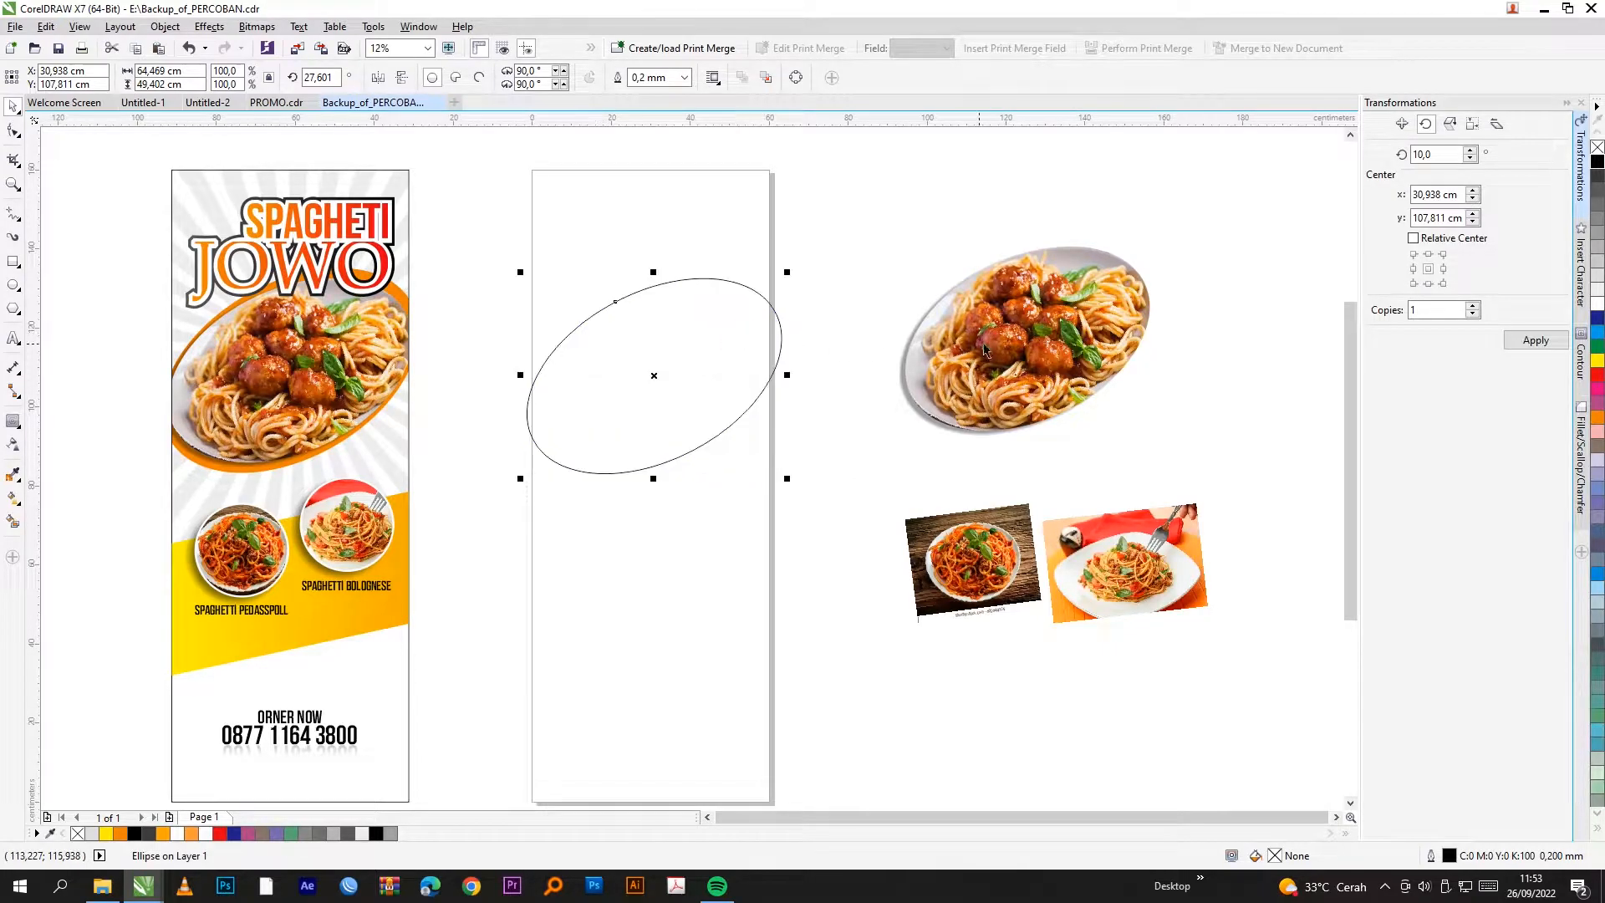
# Step: Drop a copy of the tilted ellipse to its left
pyautogui.click(994, 343)
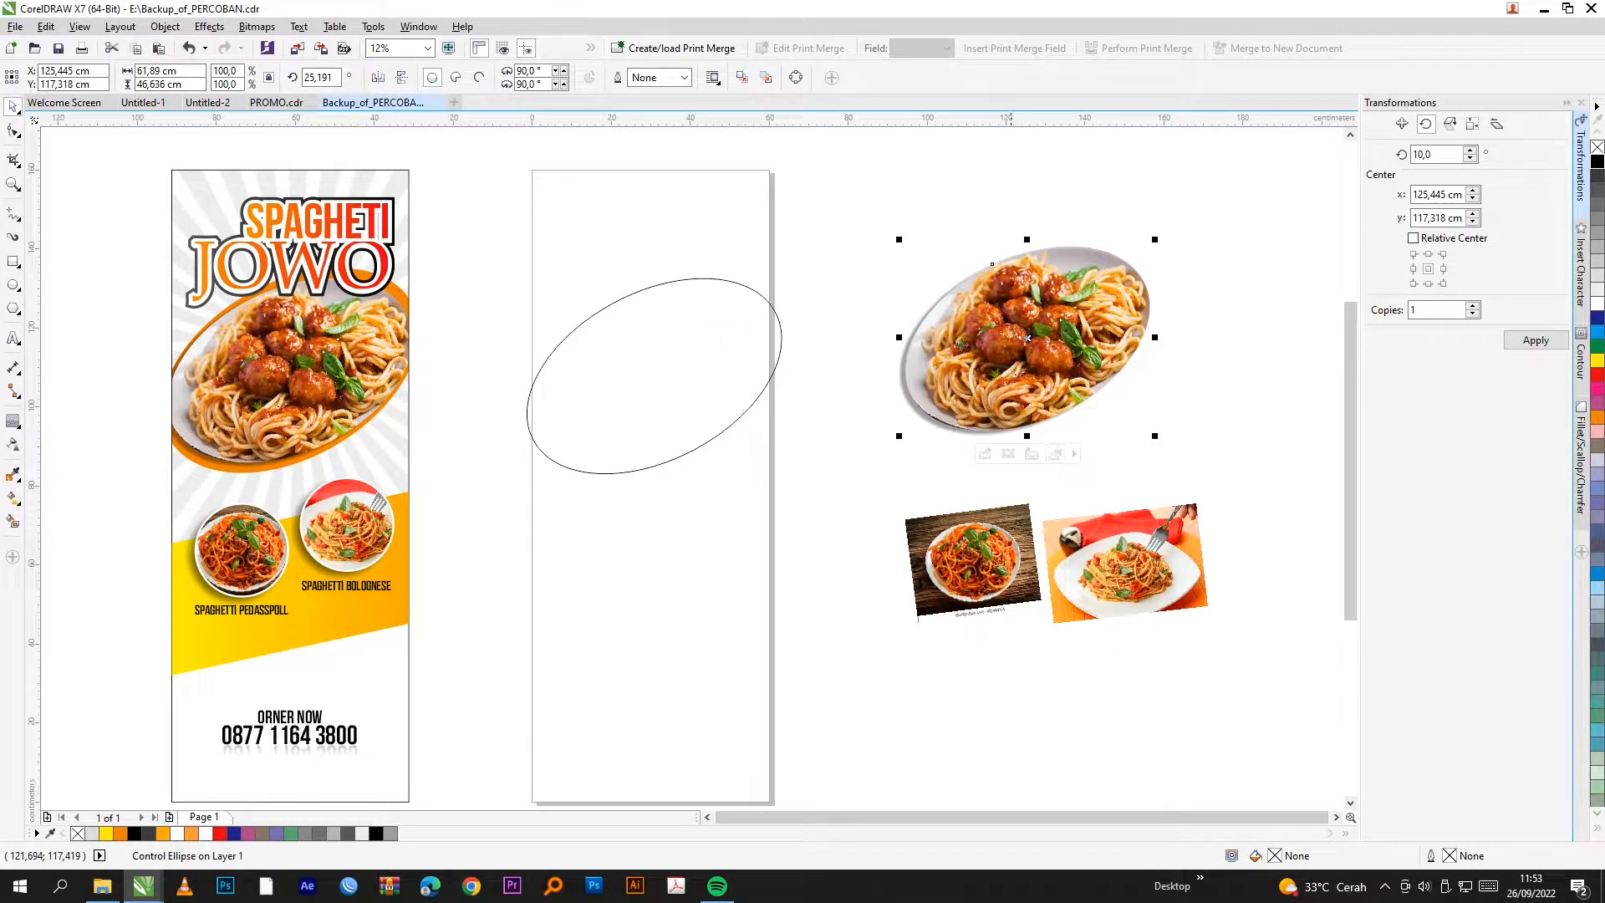
pyautogui.click(868, 288)
pyautogui.click(720, 340)
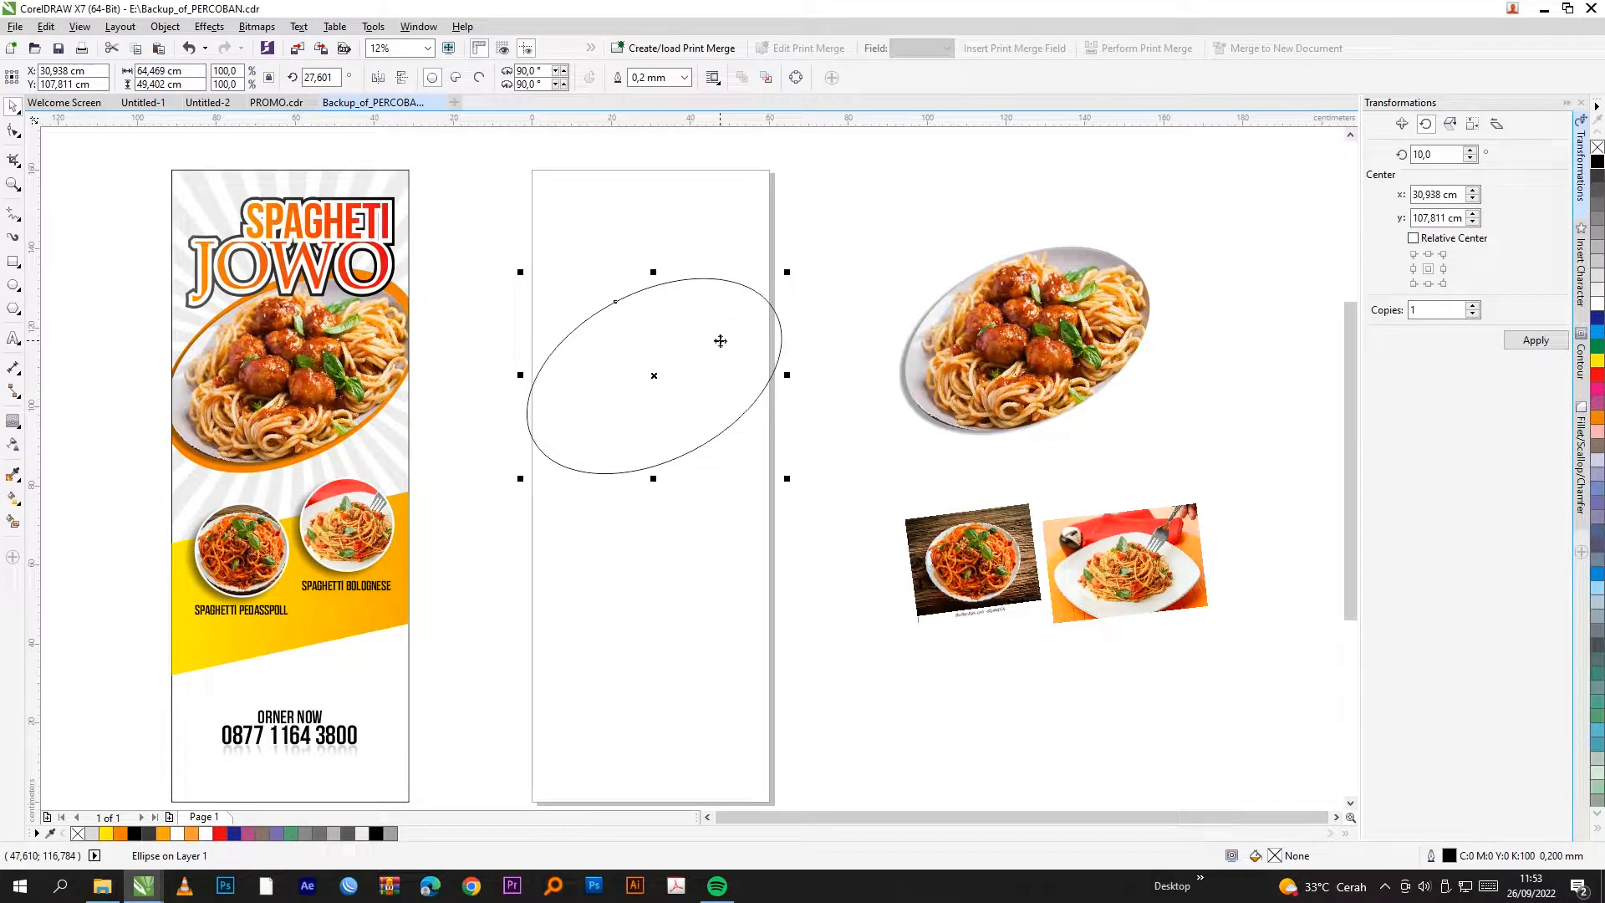
pyautogui.moveTo(743, 334); pyautogui.dragTo(577, 342)
# Step: Shift the finished banner further left and set the ellipse copy beside it
pyautogui.scroll(-1, 616, 262)
pyautogui.moveTo(342, 183); pyautogui.dragTo(532, 547)
pyautogui.moveTo(458, 382); pyautogui.dragTo(398, 382)
pyautogui.click(722, 425)
pyautogui.scroll(1, 616, 276)
pyautogui.moveTo(508, 273); pyautogui.dragTo(423, 282)
pyautogui.click(1021, 322)
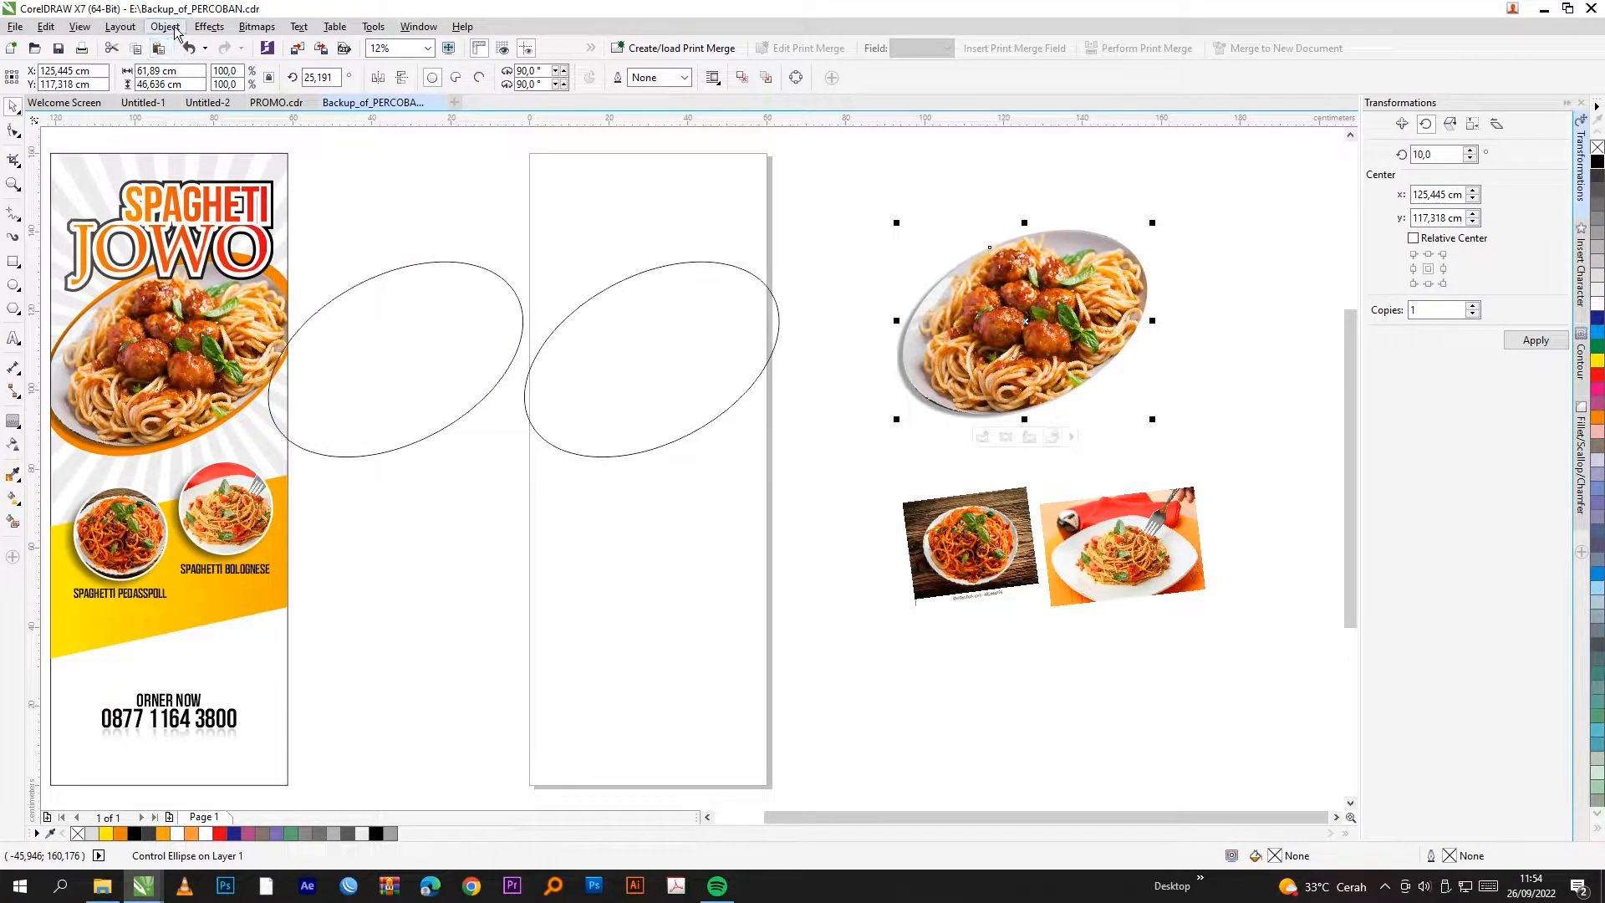
# Step: Place the meatball spaghetti photo inside the tilted ellipse with PowerClip
pyautogui.click(148, 34)
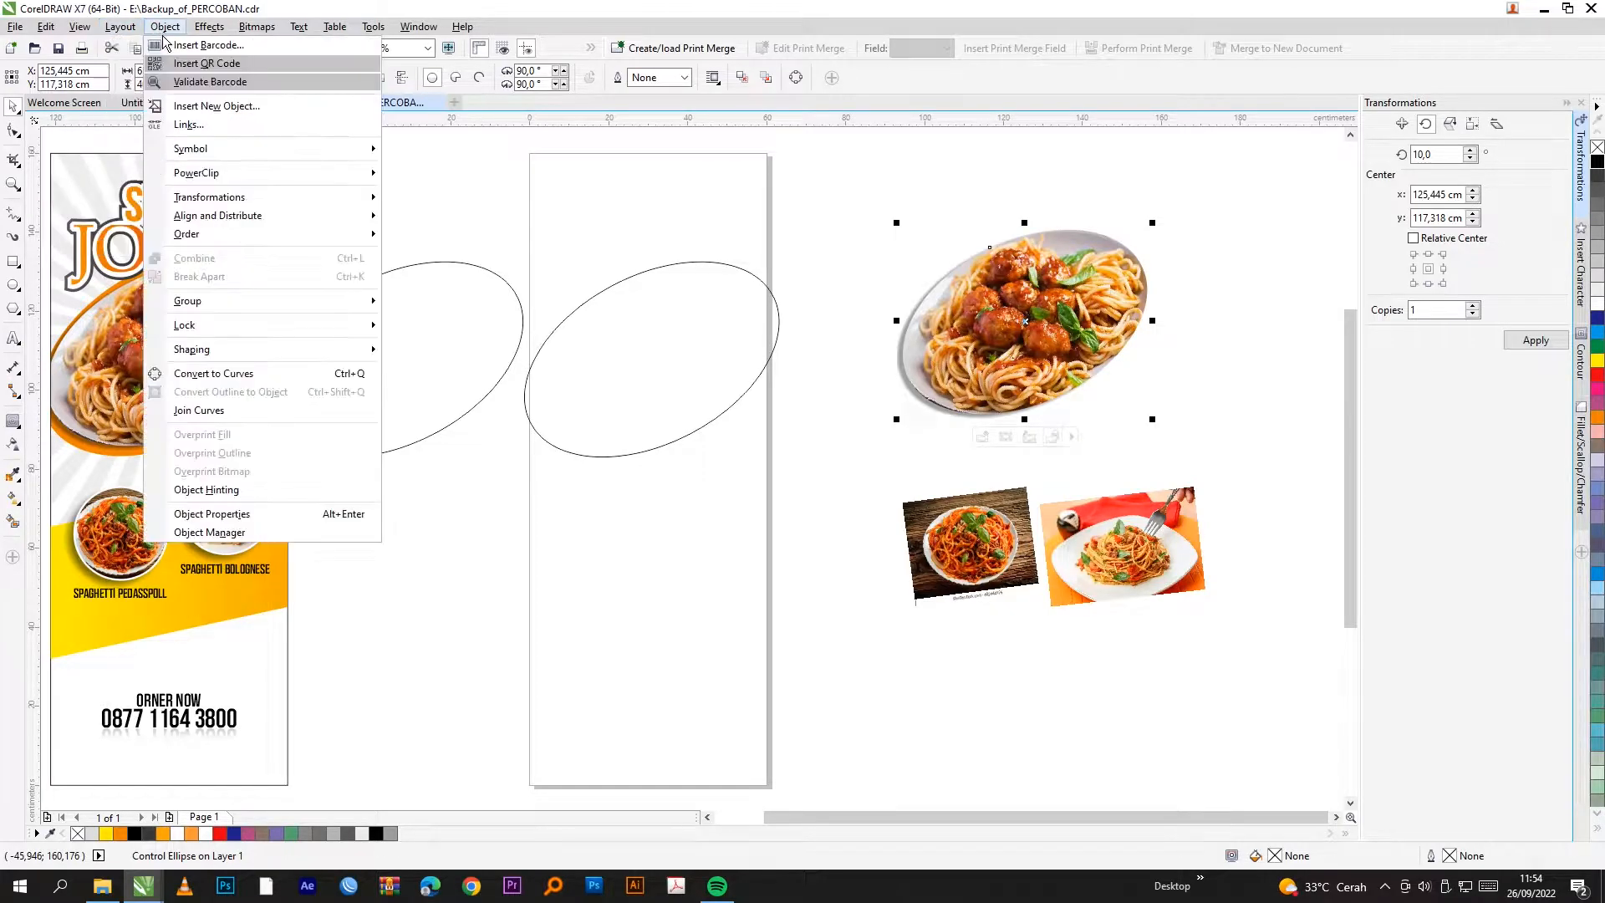
pyautogui.moveTo(204, 176)
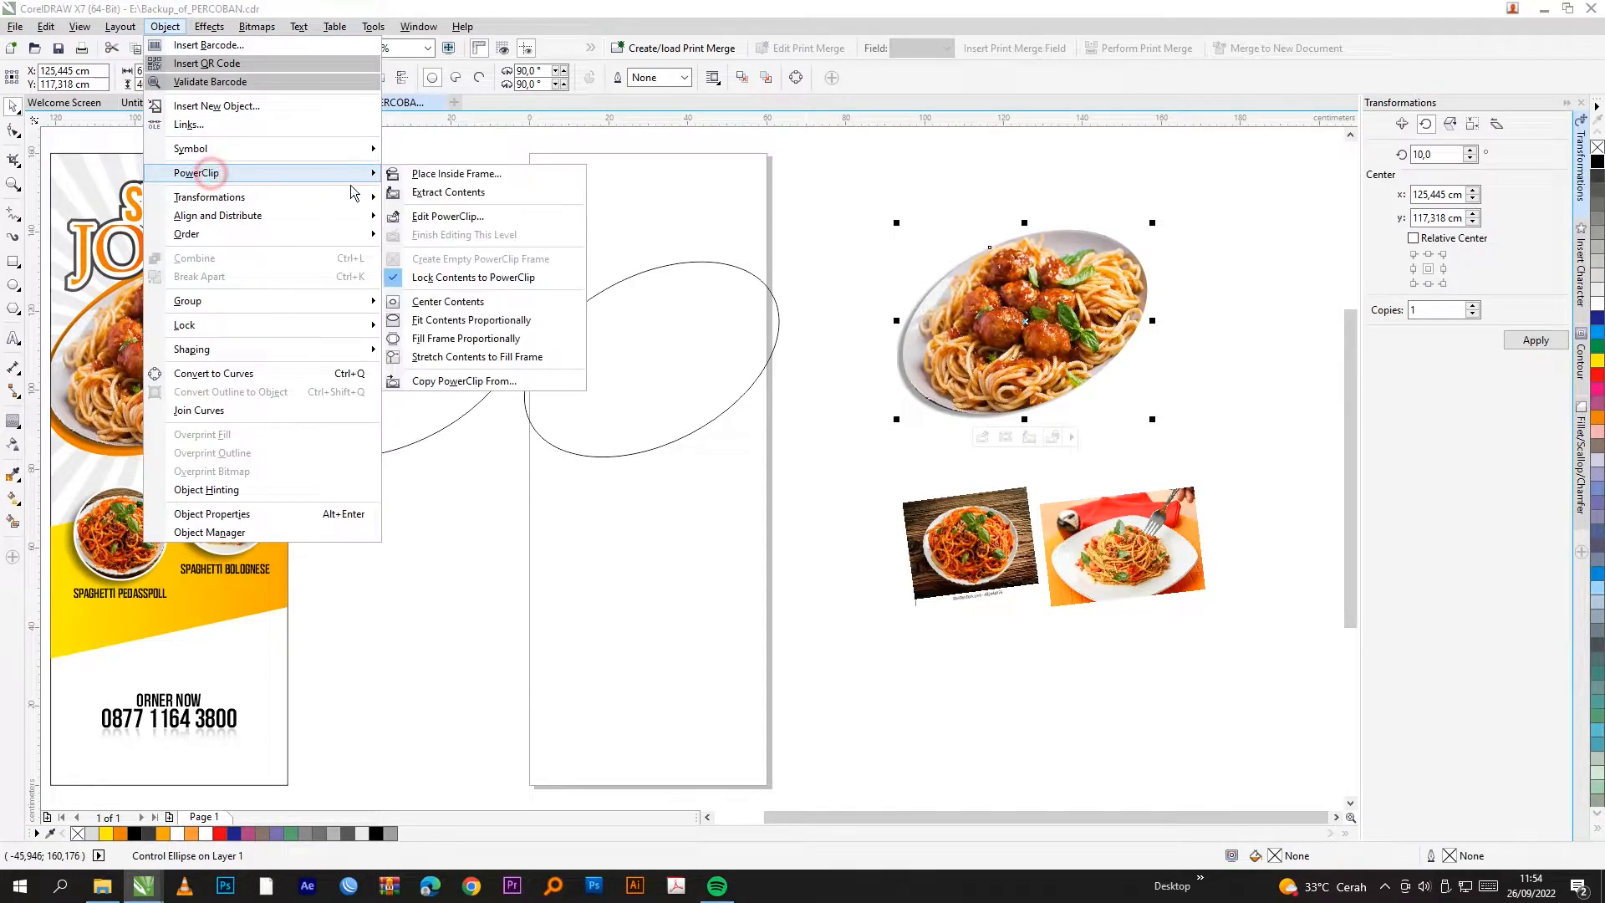
pyautogui.click(430, 176)
pyautogui.click(667, 371)
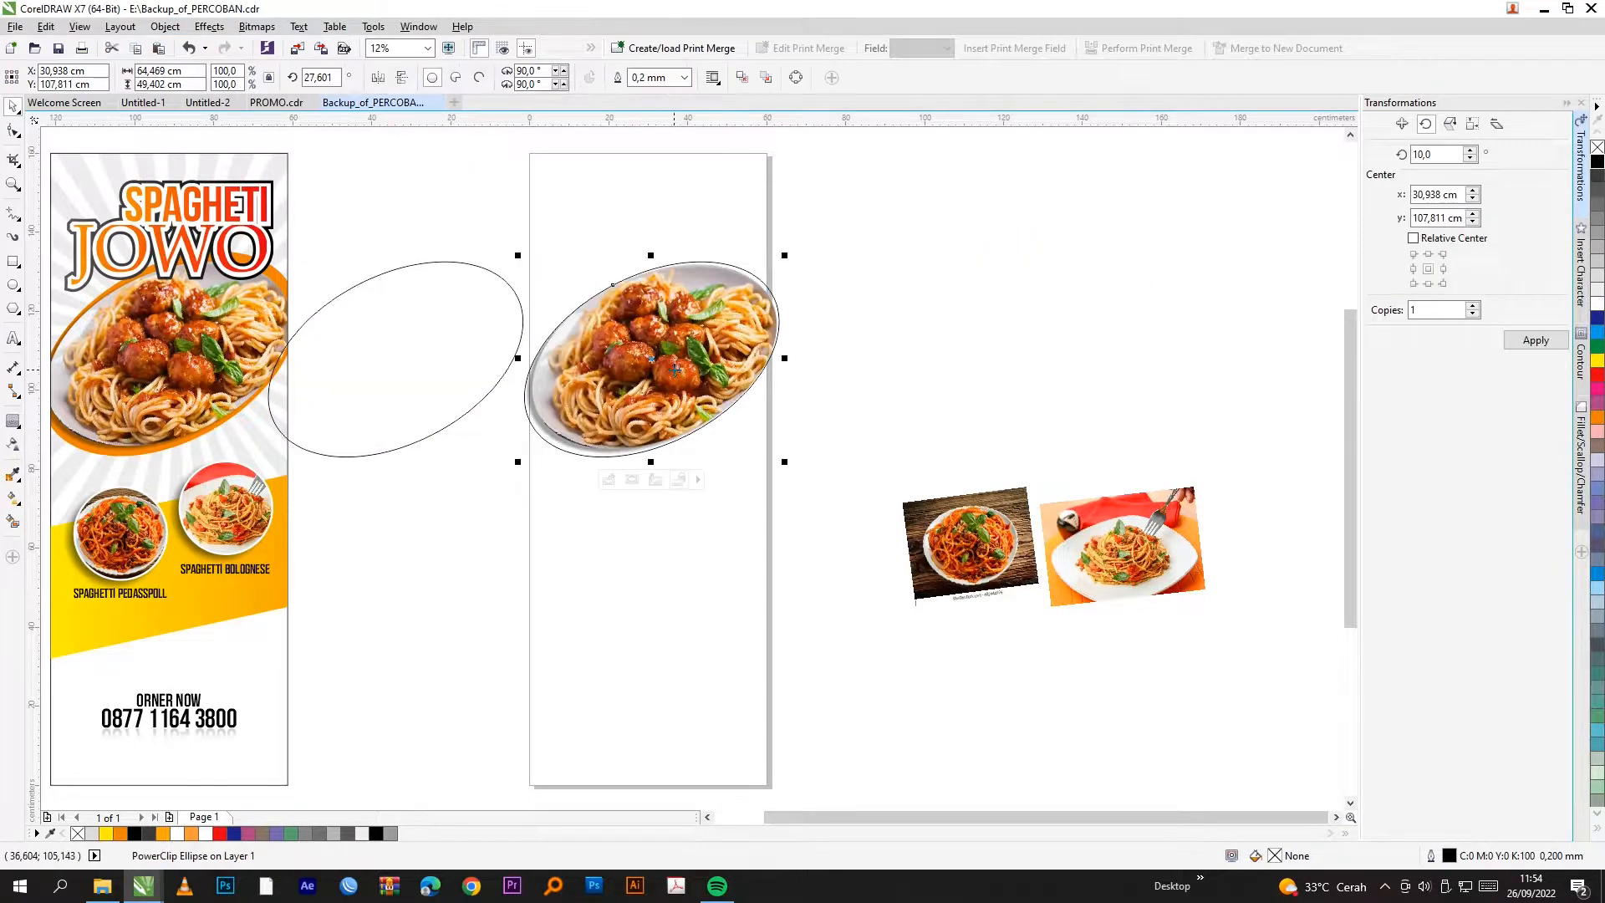
# Step: Edit the PowerClip to enlarge the photo slightly within the ellipse
pyautogui.rightClick(715, 344)
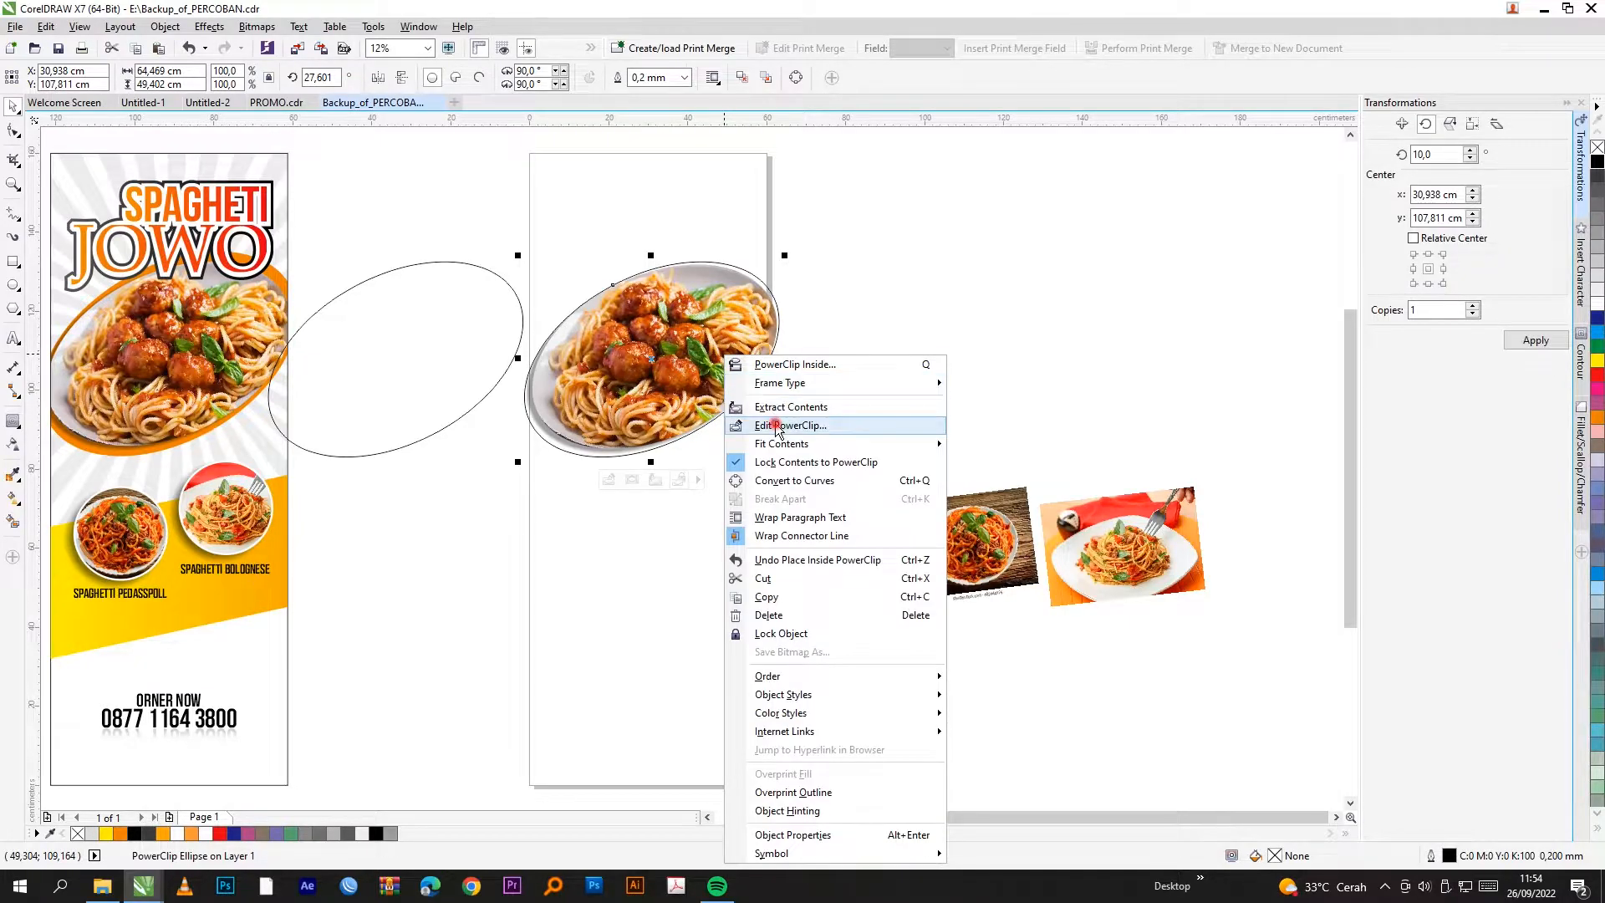
pyautogui.click(777, 422)
pyautogui.click(778, 294)
pyautogui.moveTo(781, 255); pyautogui.dragTo(737, 279)
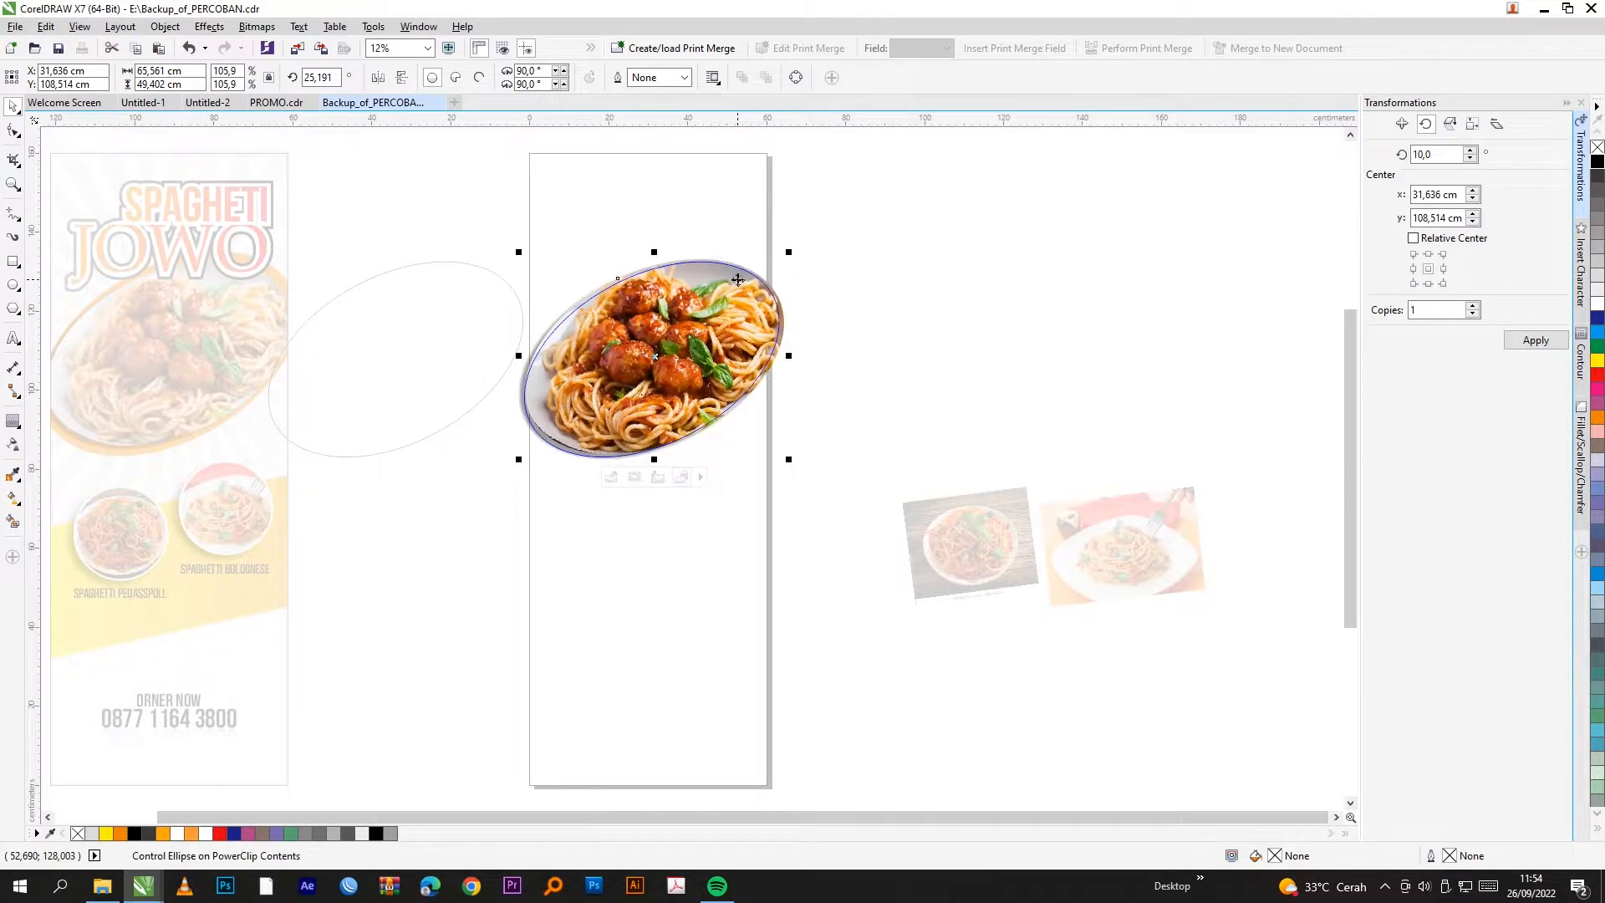
pyautogui.click(799, 506)
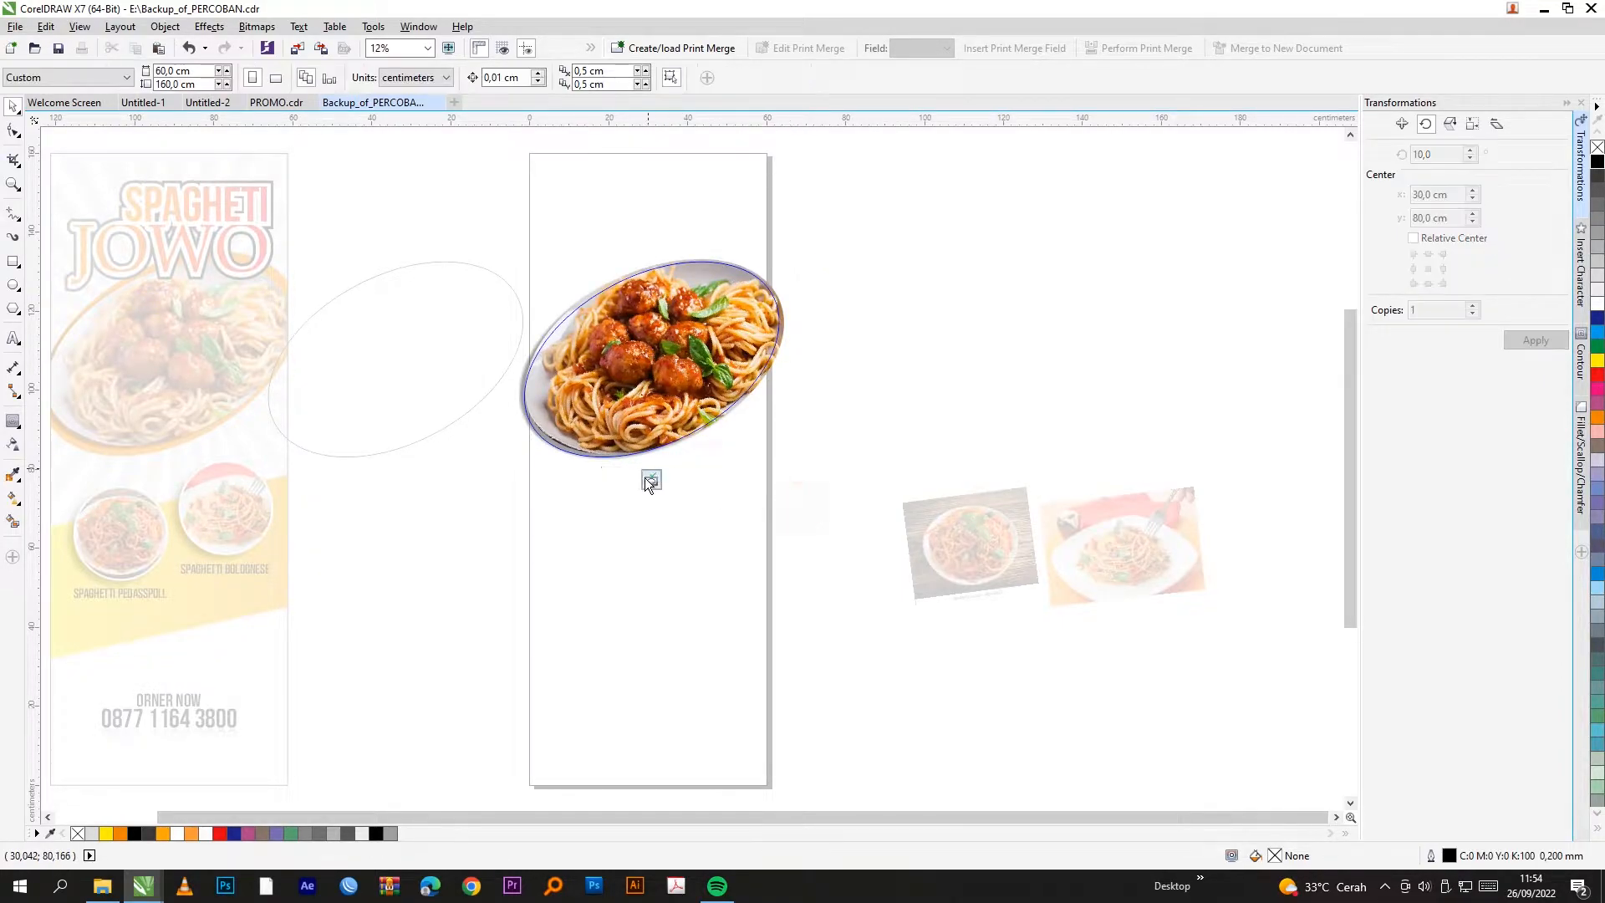
pyautogui.click(651, 480)
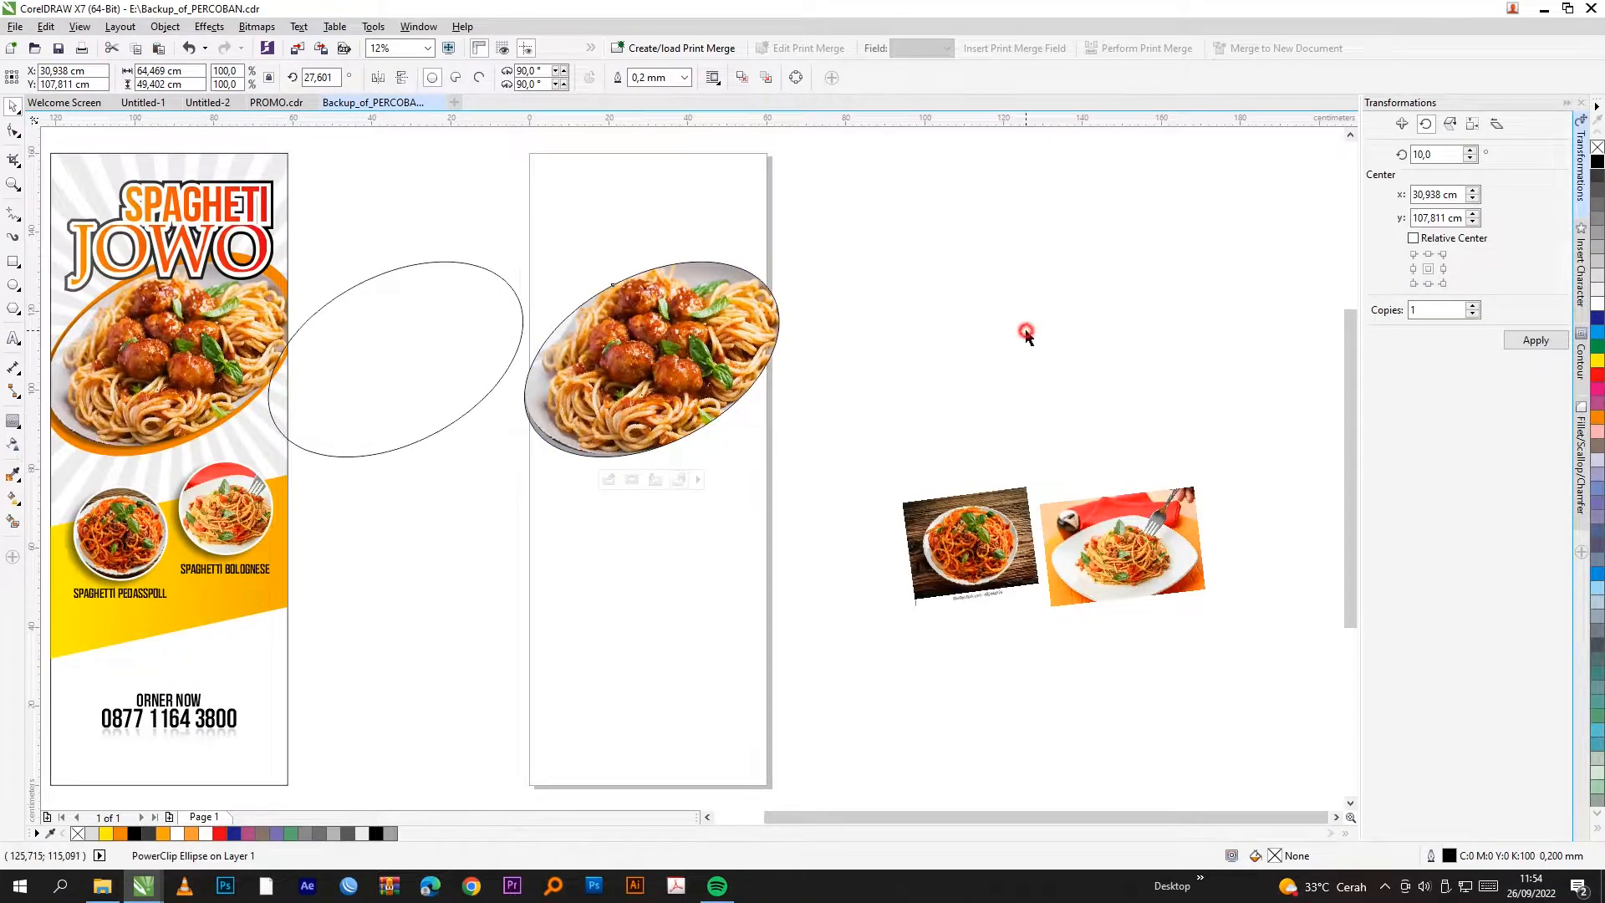
# Step: Set the ellipse frame's outline to none
pyautogui.scroll(3, 759, 276)
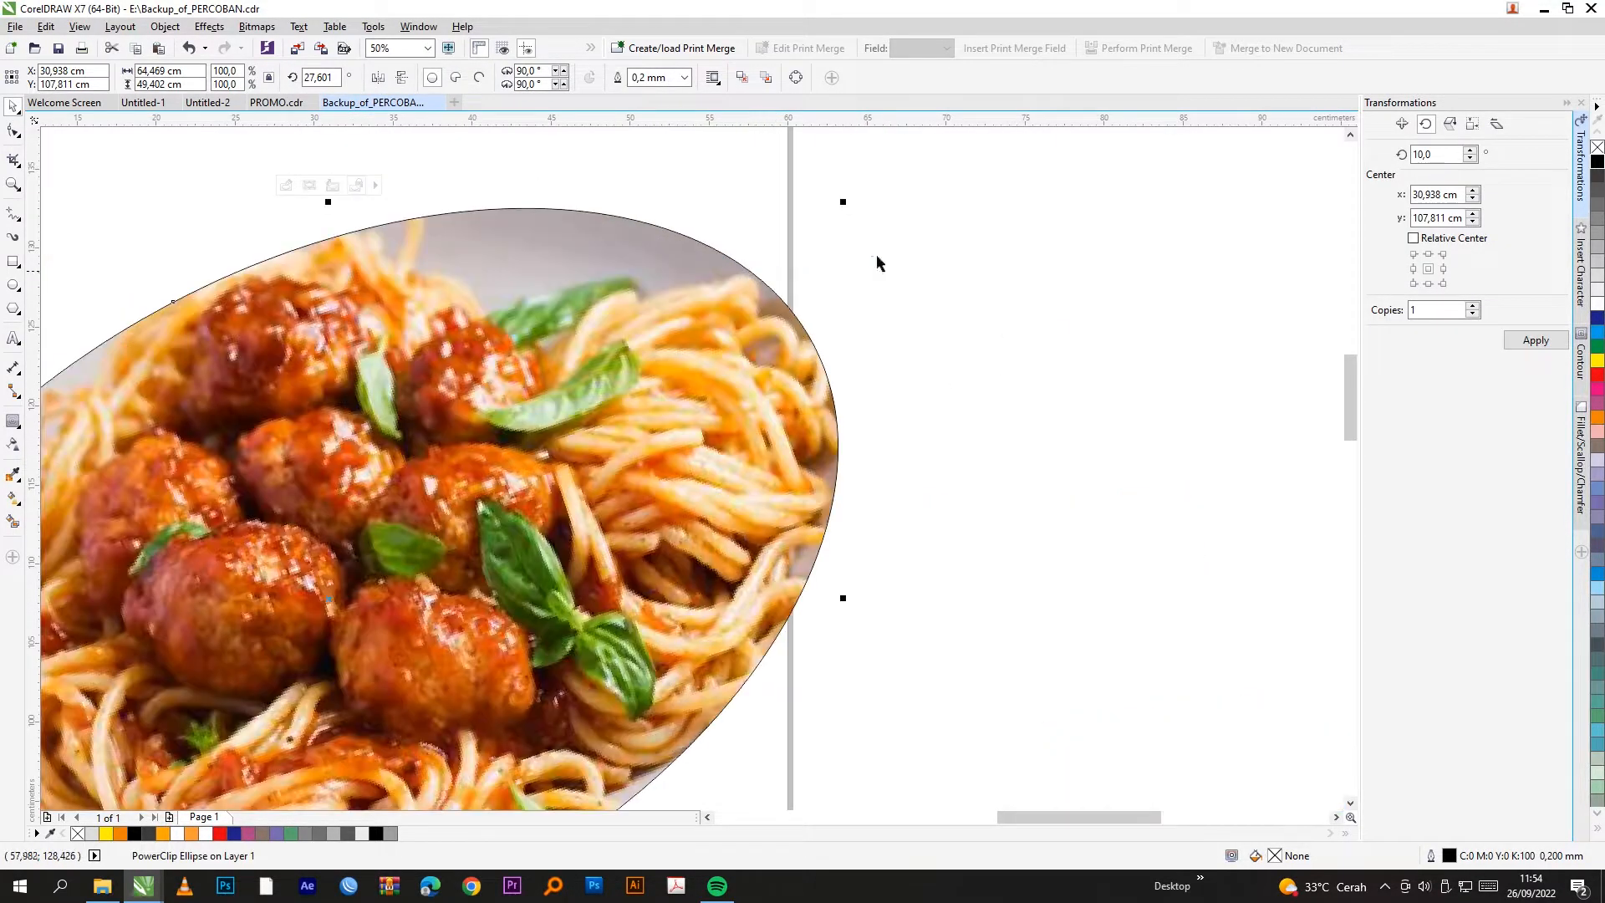
pyautogui.rightClick(1597, 150)
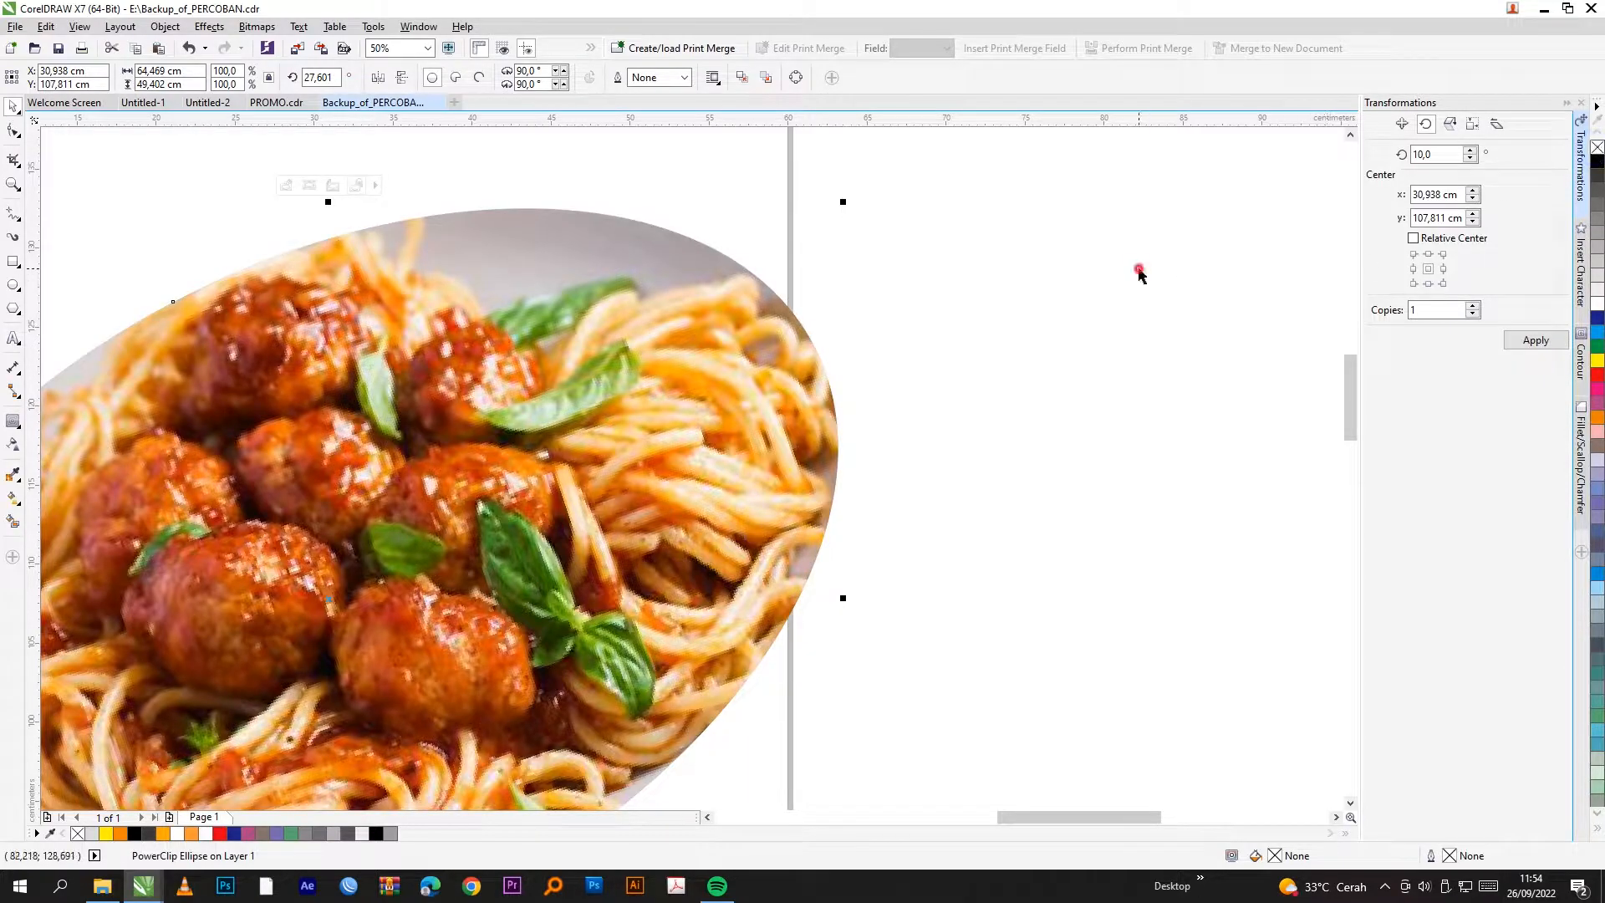
pyautogui.scroll(-2, 989, 262)
# Step: Move the ellipse copy onto the photo, fill it orange, and remove its outline
pyautogui.click(1060, 312)
pyautogui.click(294, 340)
pyautogui.moveTo(389, 349); pyautogui.dragTo(837, 349)
pyautogui.moveTo(413, 377); pyautogui.dragTo(364, 377)
pyautogui.click(1597, 418)
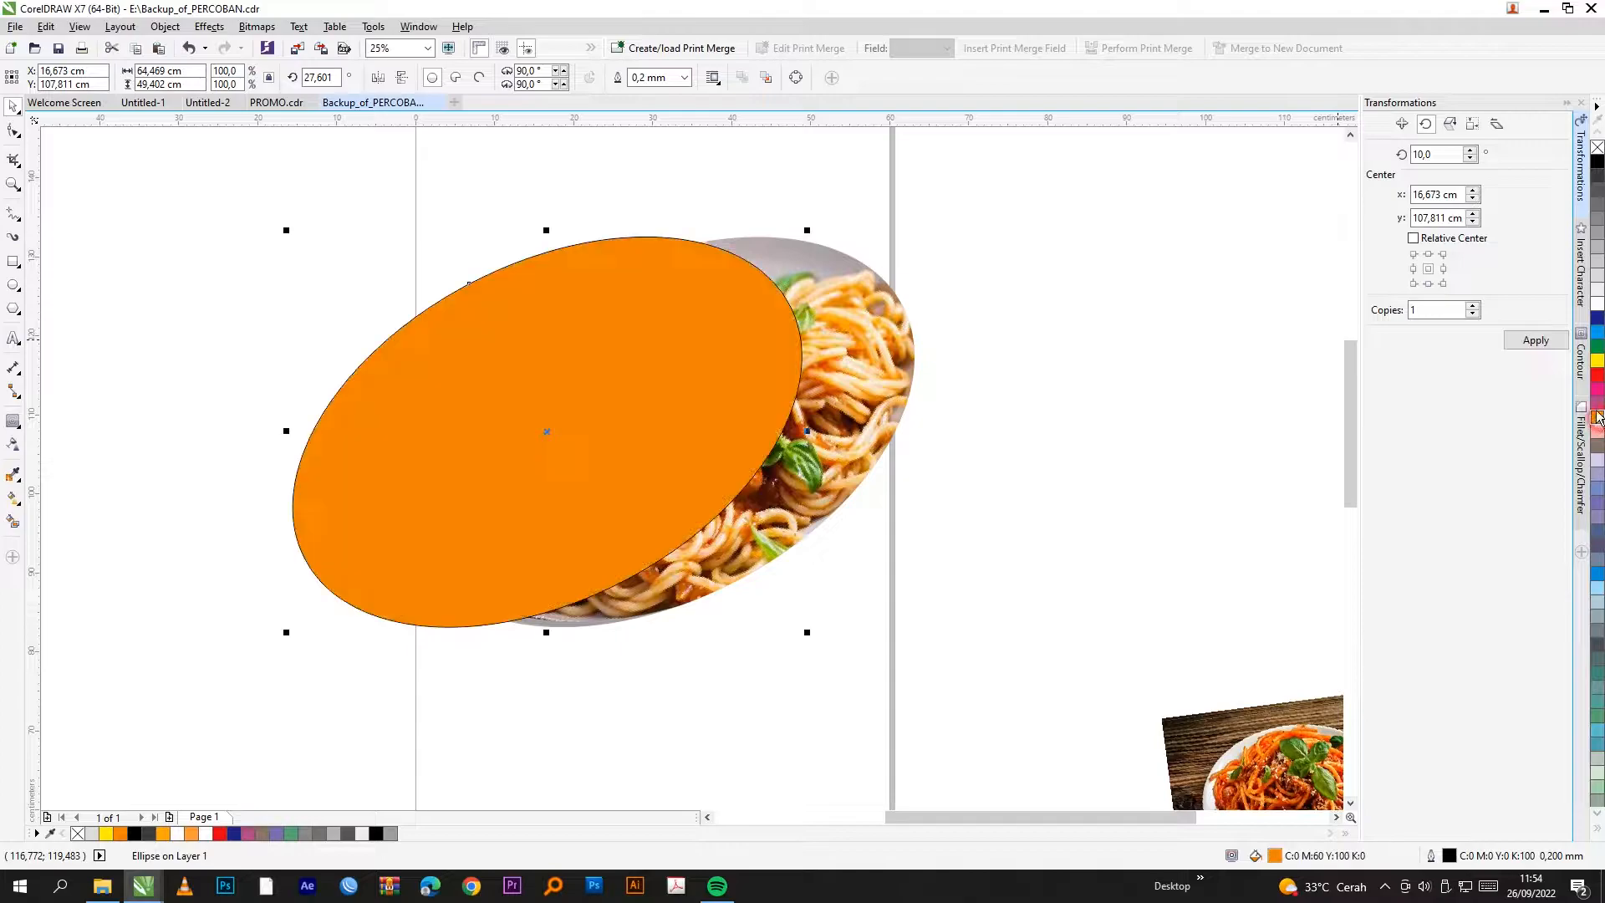
pyautogui.rightClick(1597, 148)
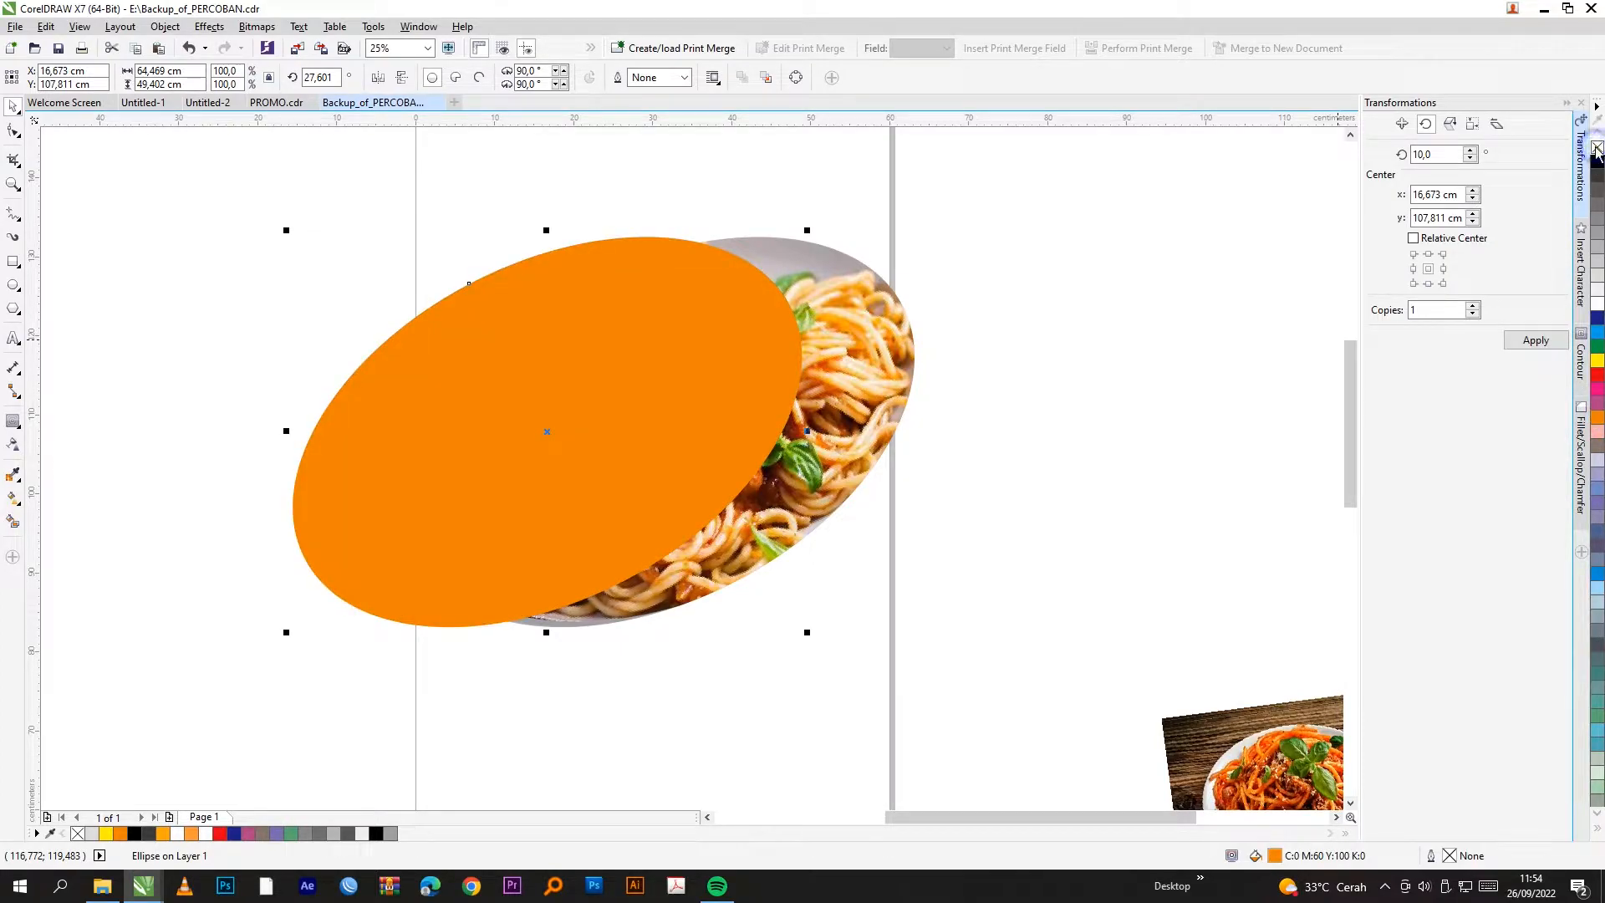
# Step: Place the orange ellipse behind the spaghetti photo and align them
pyautogui.rightClick(627, 295)
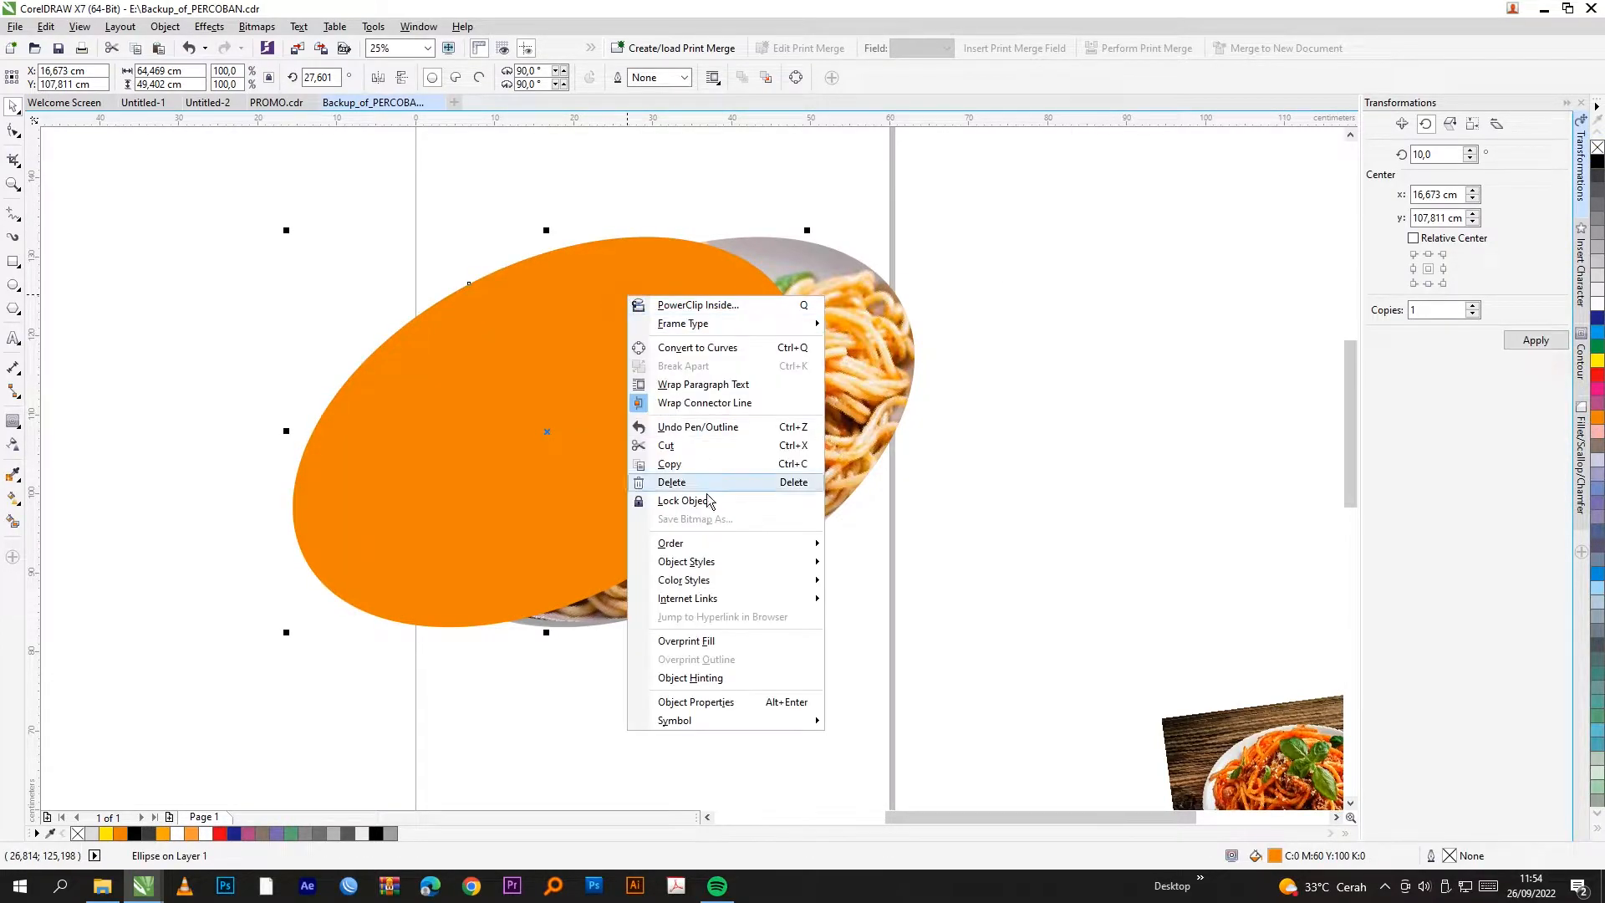
pyautogui.moveTo(706, 544)
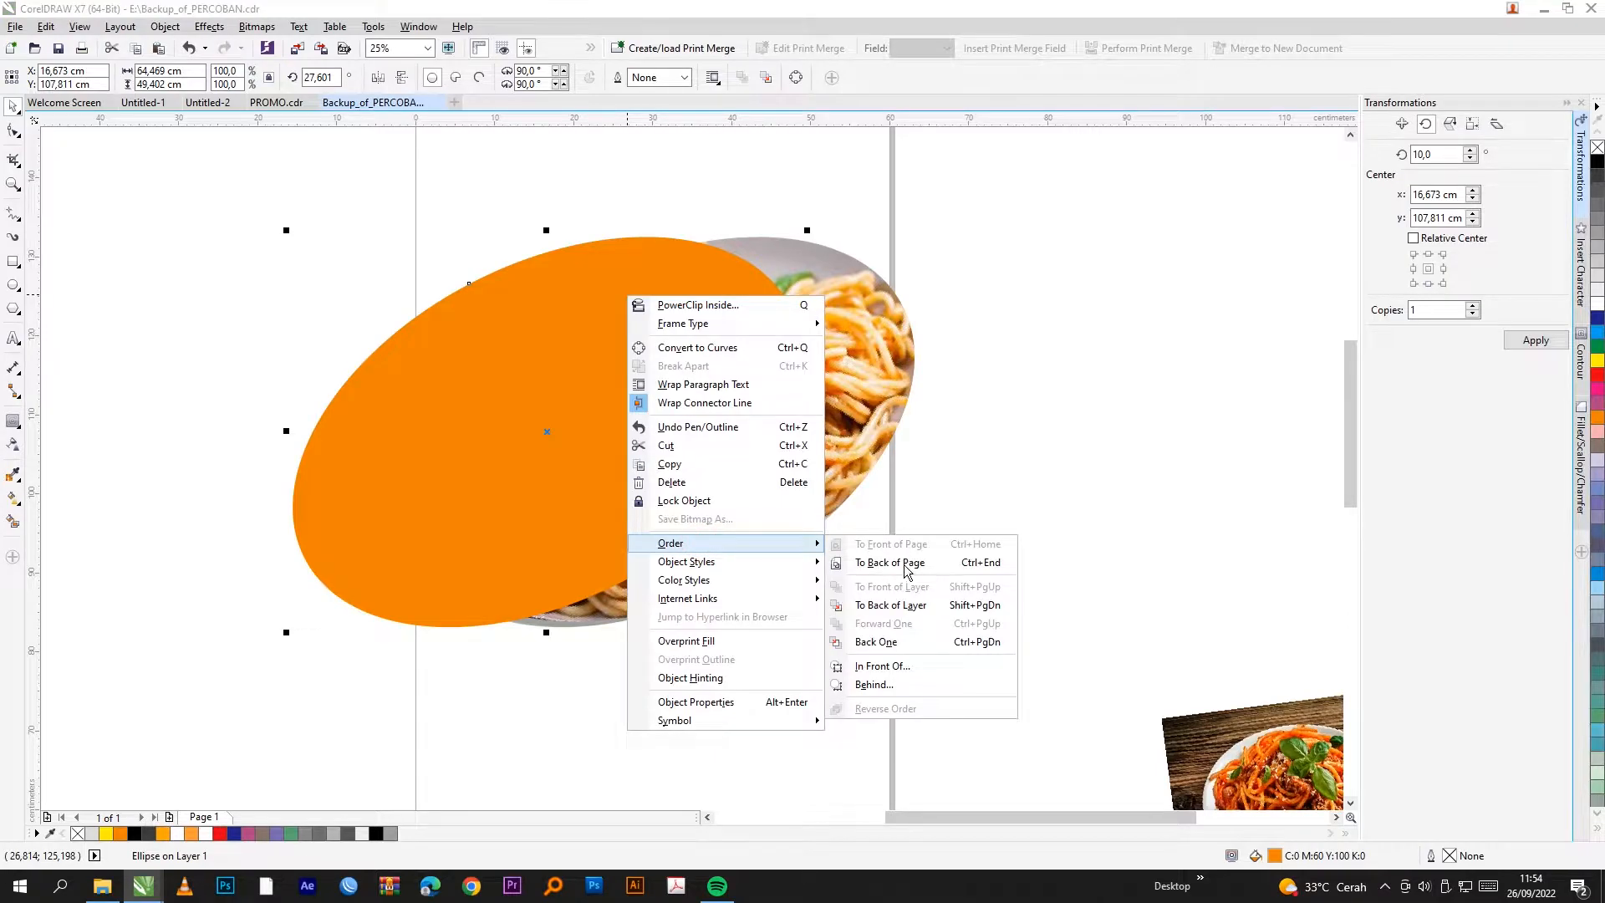
pyautogui.click(873, 684)
pyautogui.click(877, 396)
pyautogui.moveTo(393, 362); pyautogui.dragTo(494, 358)
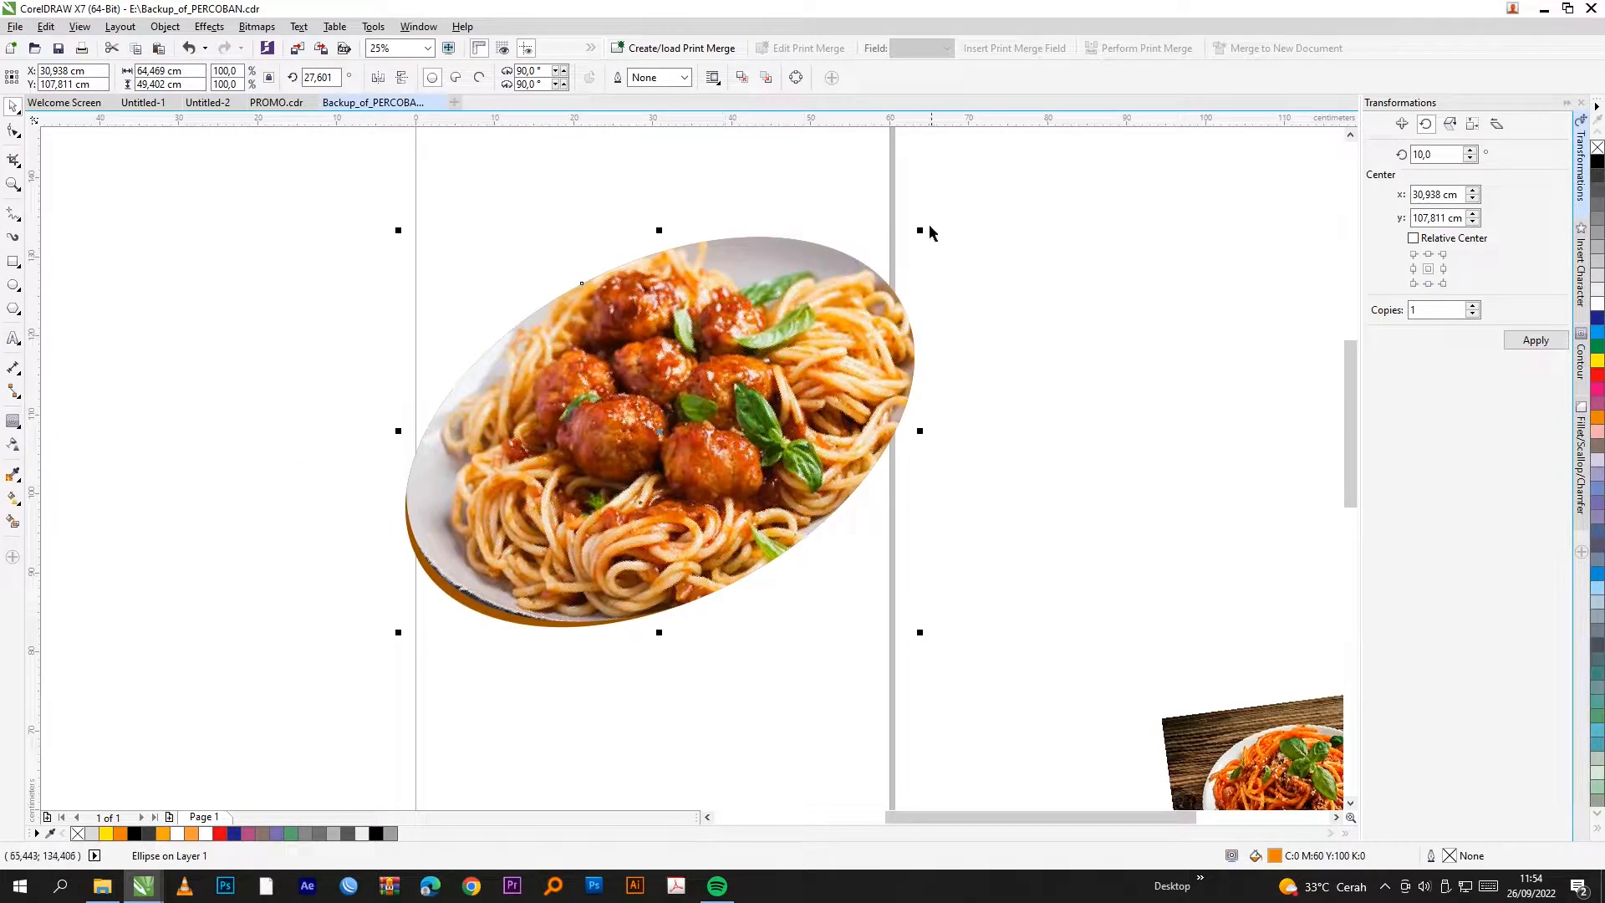
# Step: Scale the orange ellipse to 106% and adjust its tilt to form an even rim
pyautogui.moveTo(923, 230)
pyautogui.mouseDown()
pyautogui.moveTo(949, 222)
pyautogui.moveTo(935, 219)
pyautogui.mouseUp()
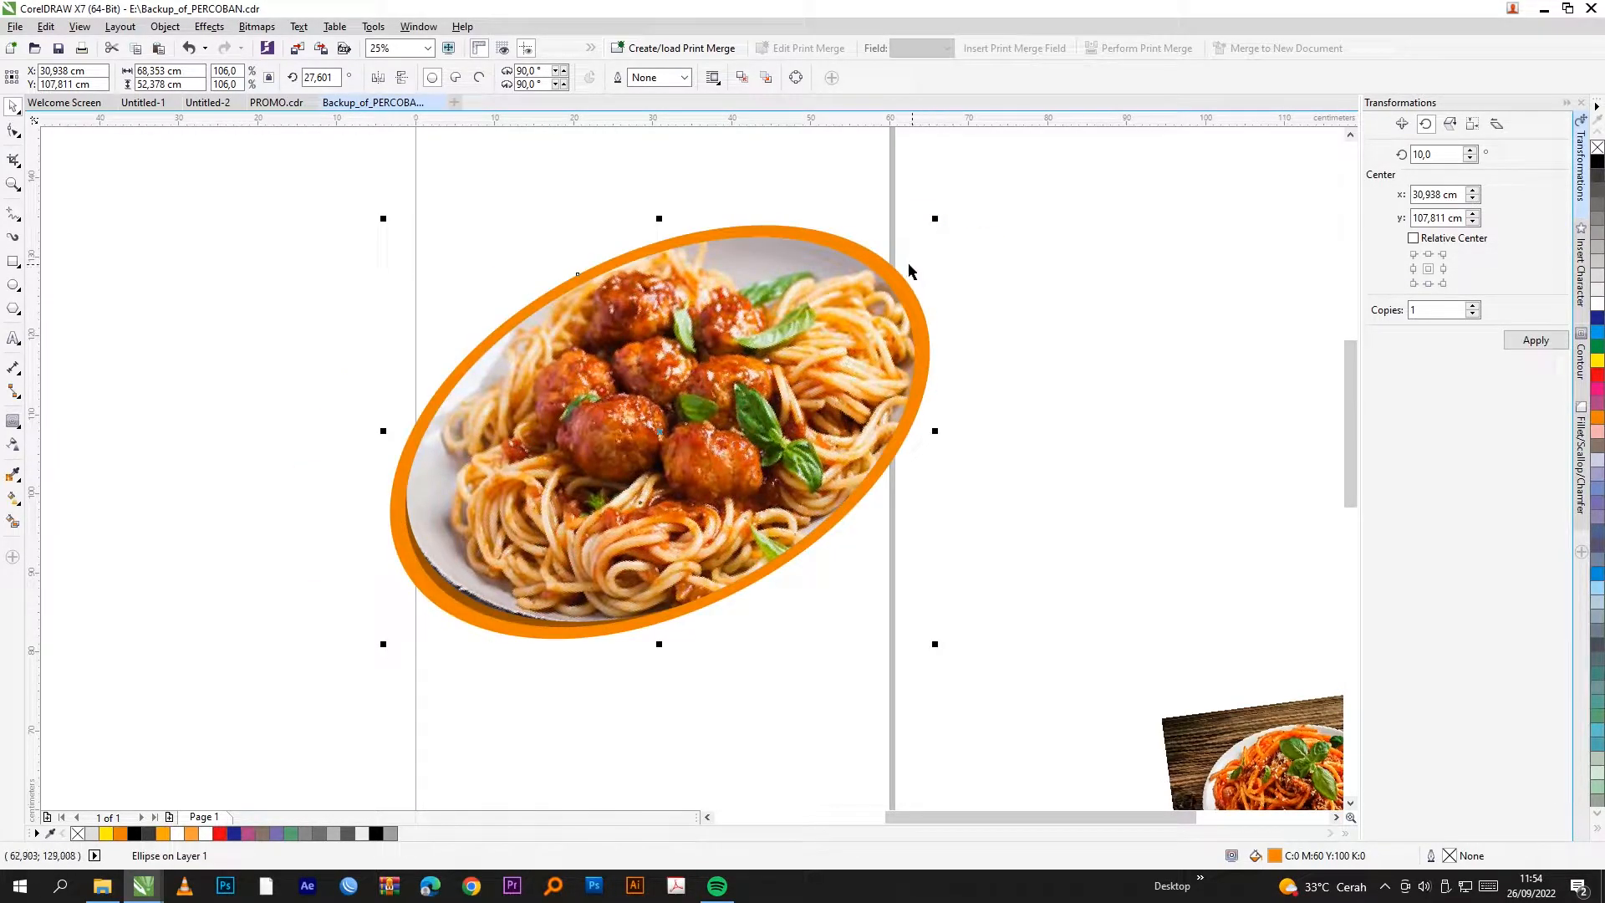
pyautogui.scroll(2, 936, 222)
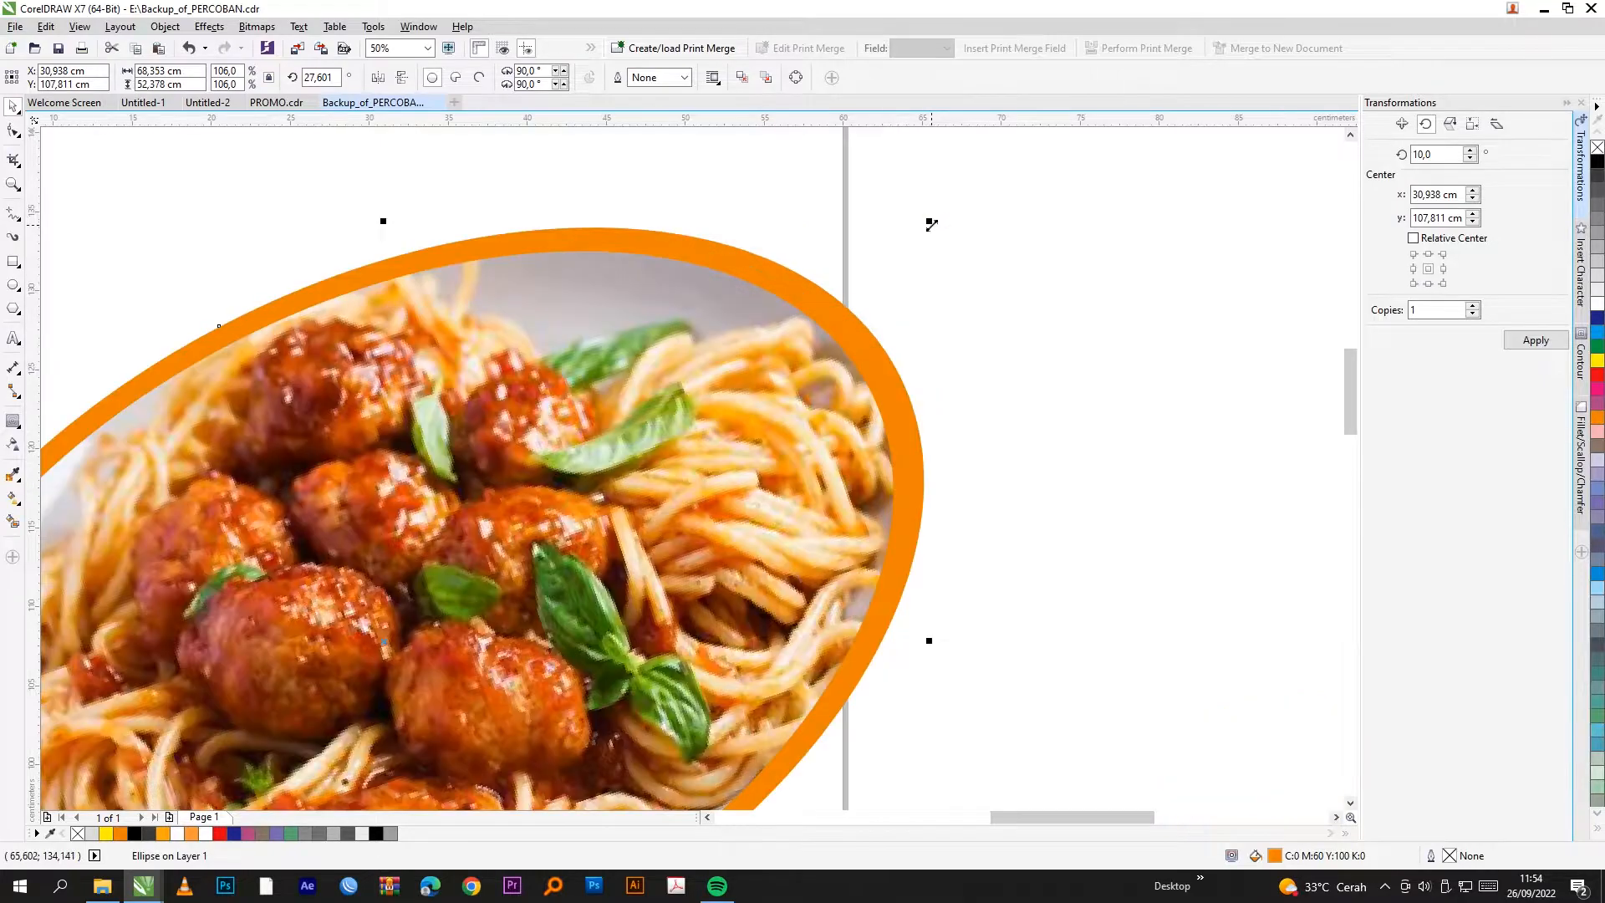
pyautogui.scroll(-2, 959, 248)
pyautogui.moveTo(936, 225); pyautogui.dragTo(913, 207)
pyautogui.click(1035, 298)
# Step: Draw a trial rectangle on the new page, then undo it
pyautogui.scroll(-2, 362, 468)
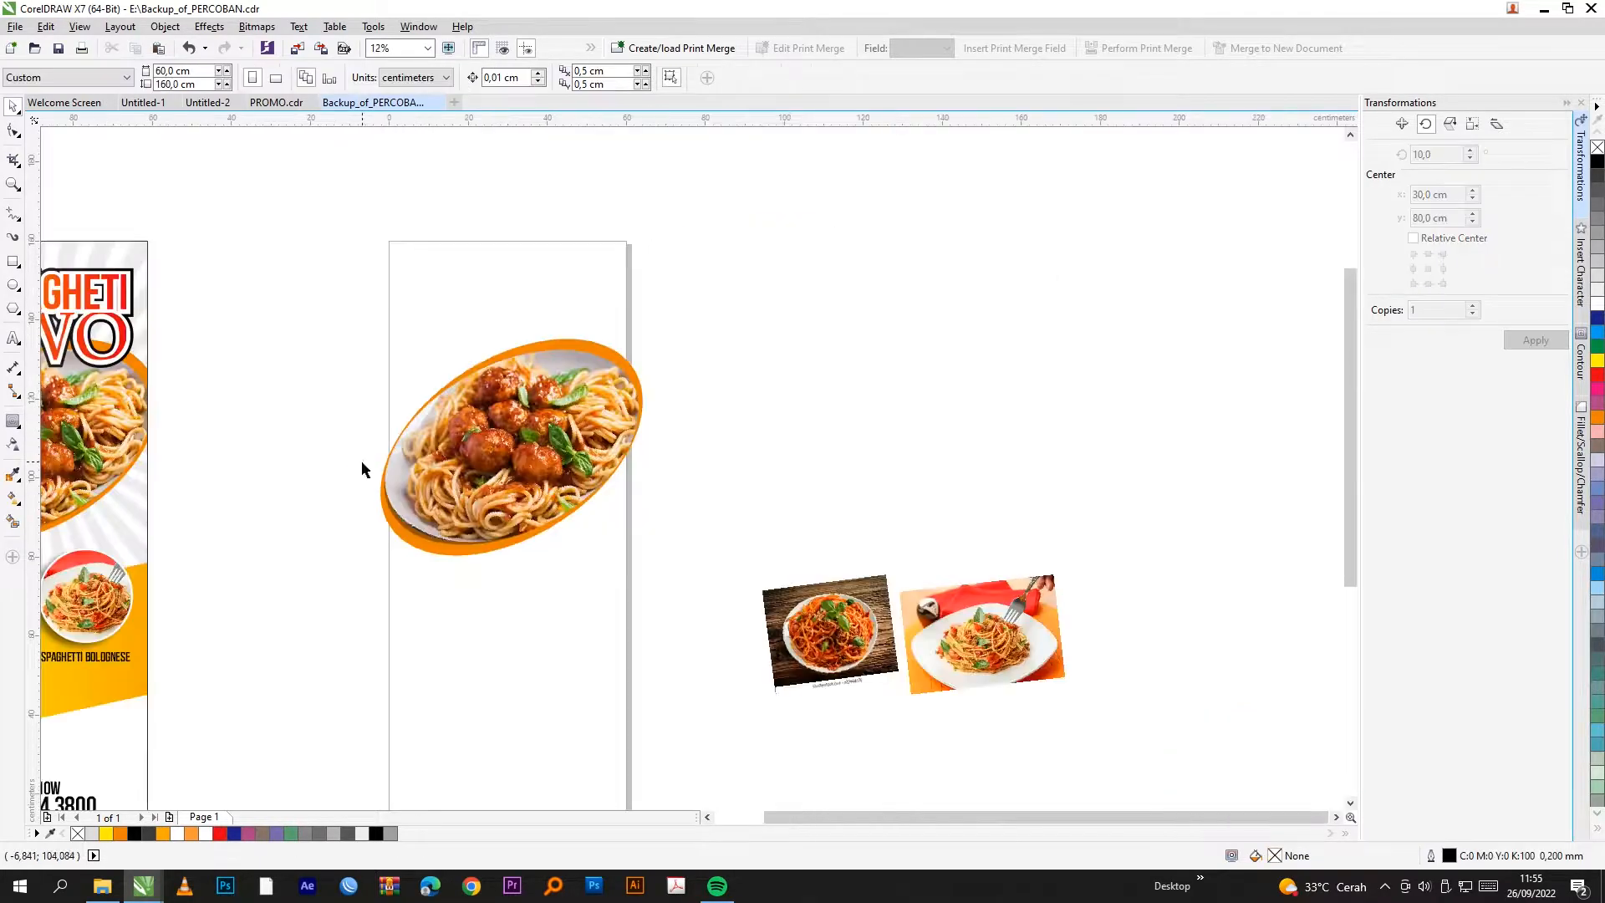
pyautogui.scroll(-2, 784, 365)
pyautogui.scroll(2, 749, 384)
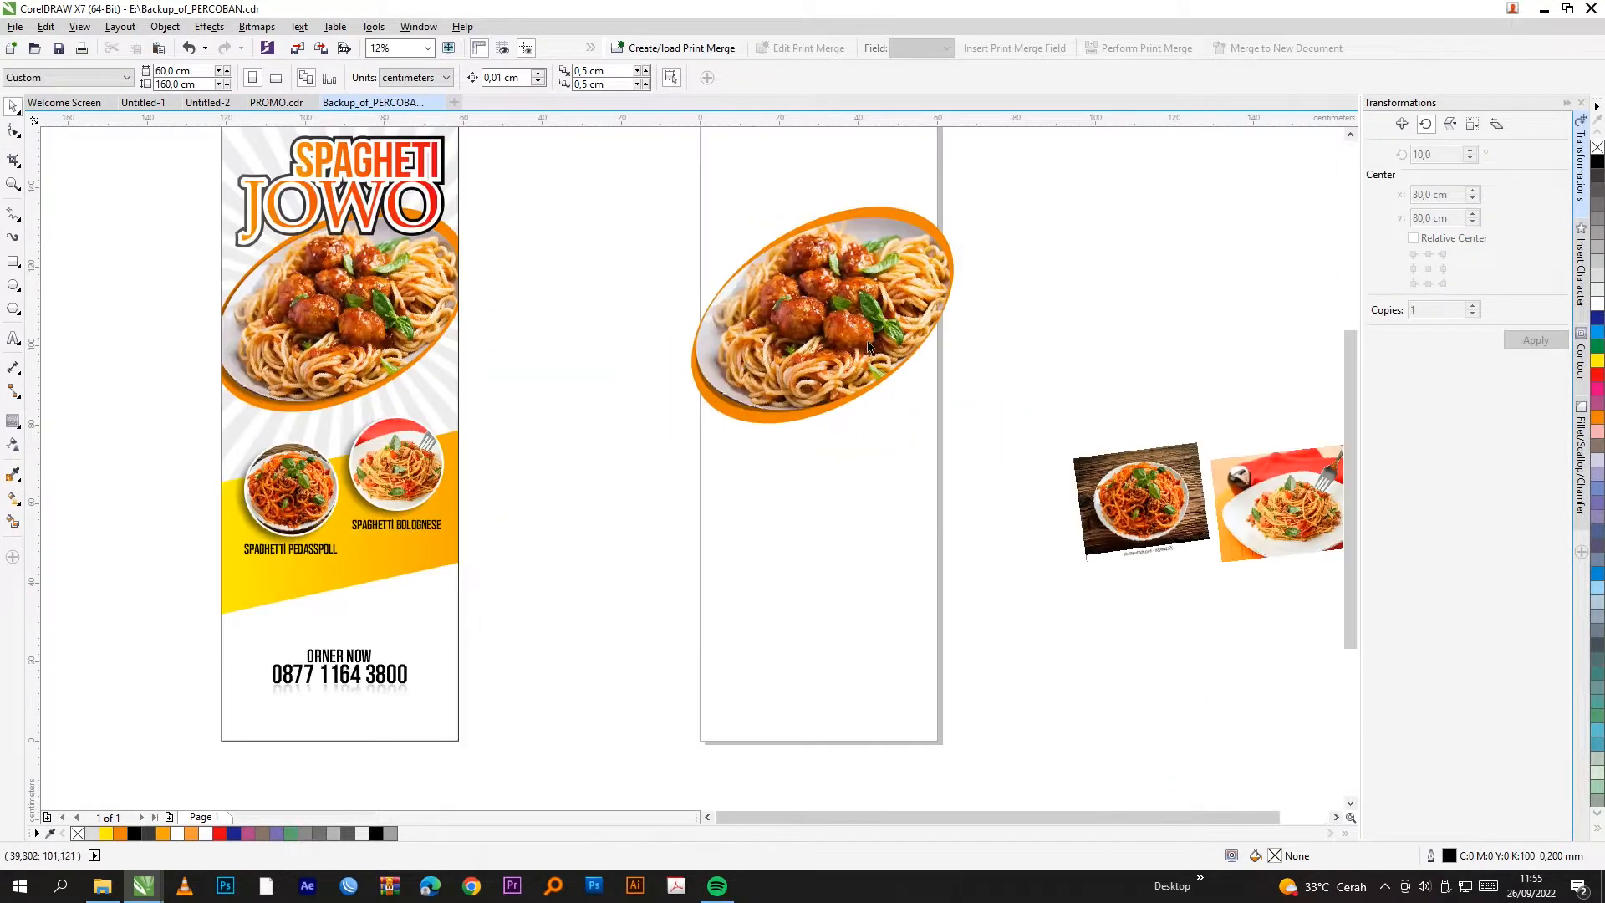
pyautogui.scroll(2, 255, 599)
pyautogui.click(254, 611)
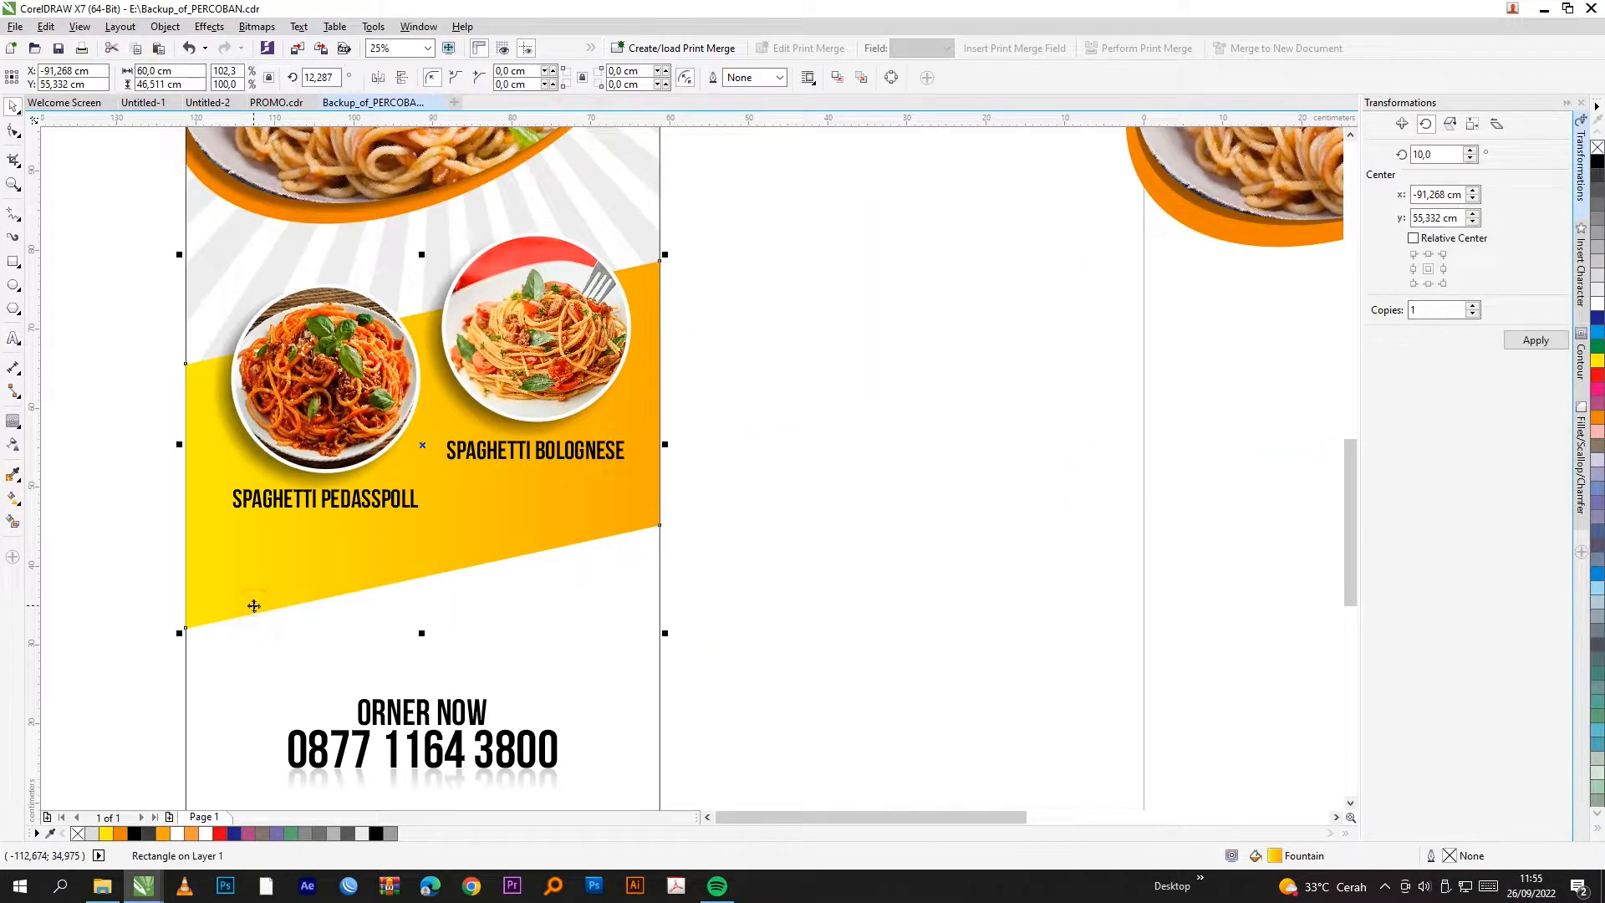
pyautogui.scroll(-2, 248, 601)
pyautogui.click(609, 512)
pyautogui.press('F6')
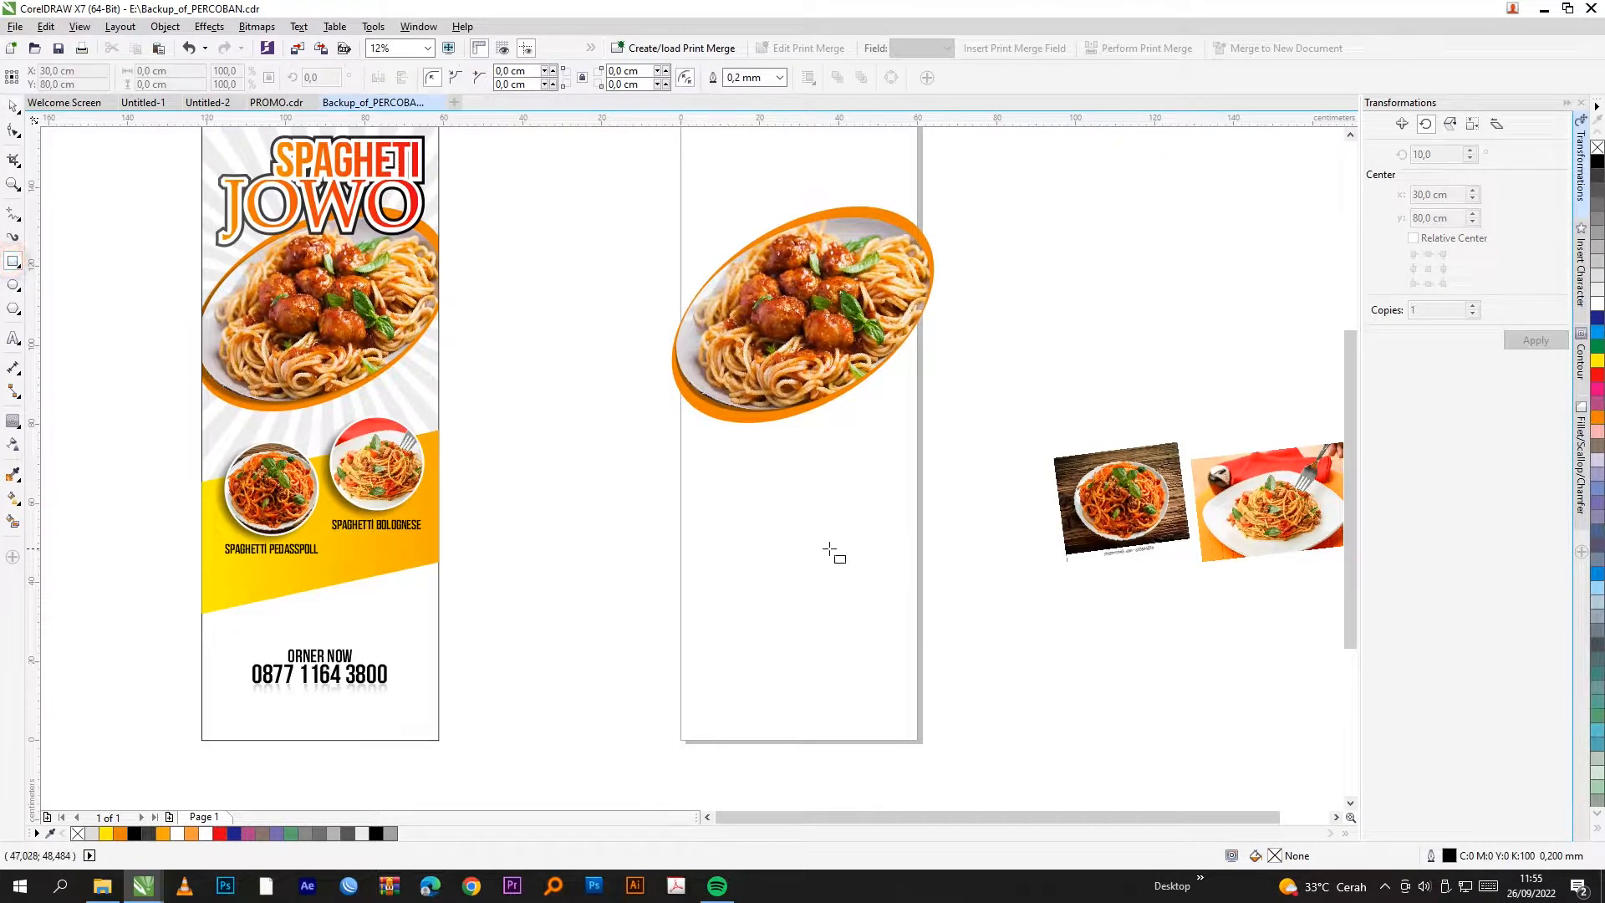
pyautogui.moveTo(682, 476); pyautogui.dragTo(923, 610)
pyautogui.hotkey('ctrl', 'z')
pyautogui.scroll(-1, 499, 621)
pyautogui.scroll(1, 613, 604)
# Step: Create a page-sized rectangle, then draw a band rectangle across the page middle
pyautogui.click(14, 107)
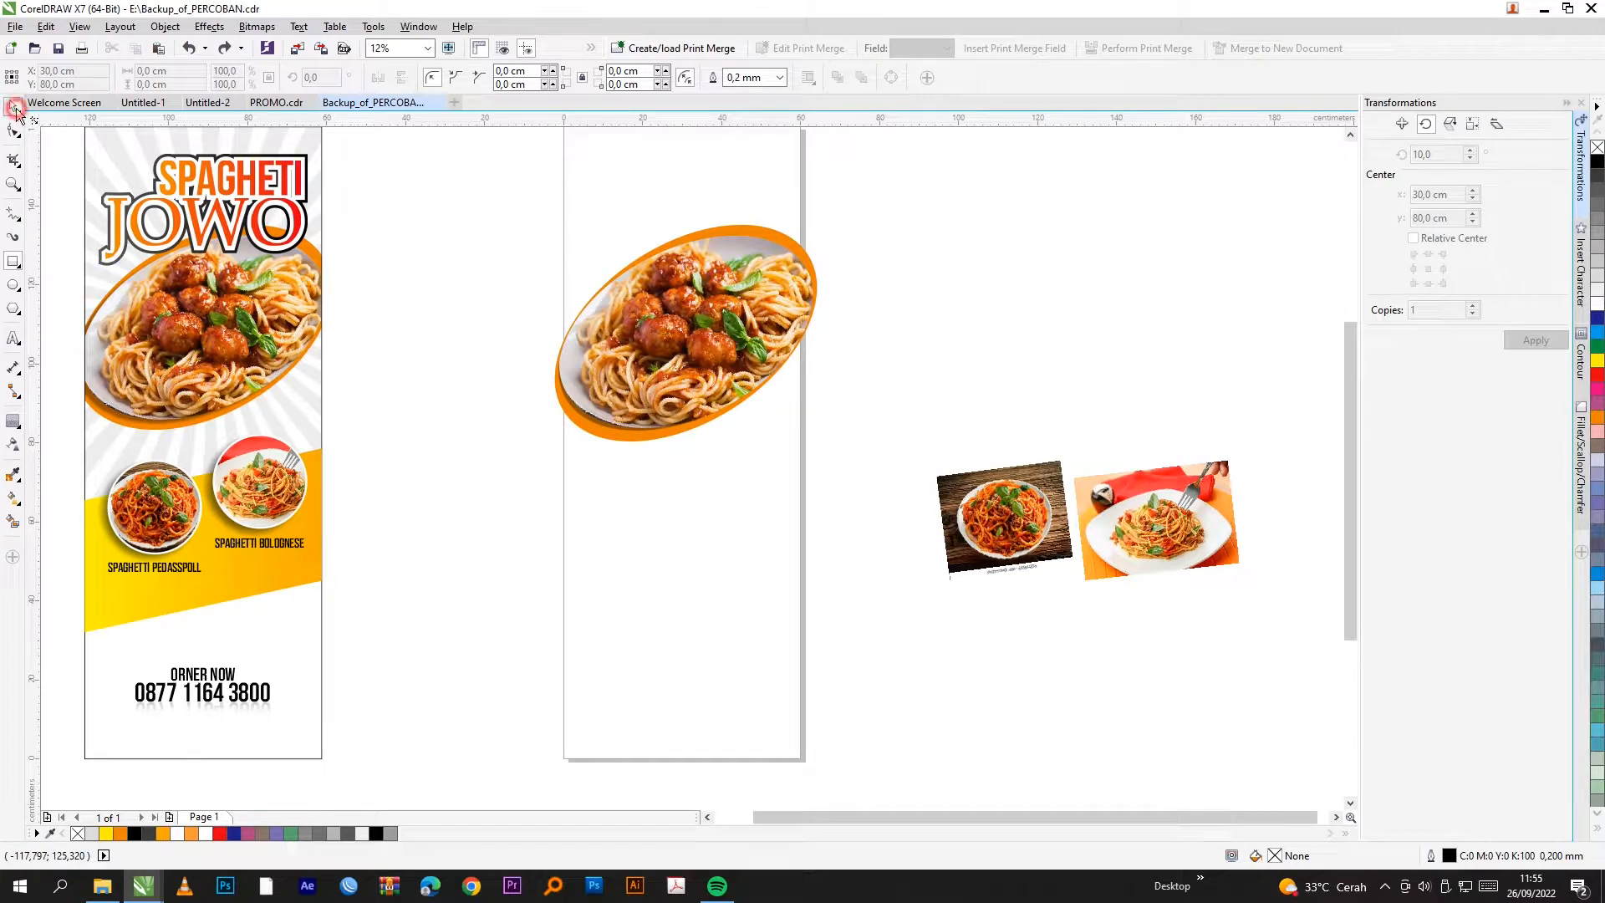
pyautogui.doubleClick(16, 265)
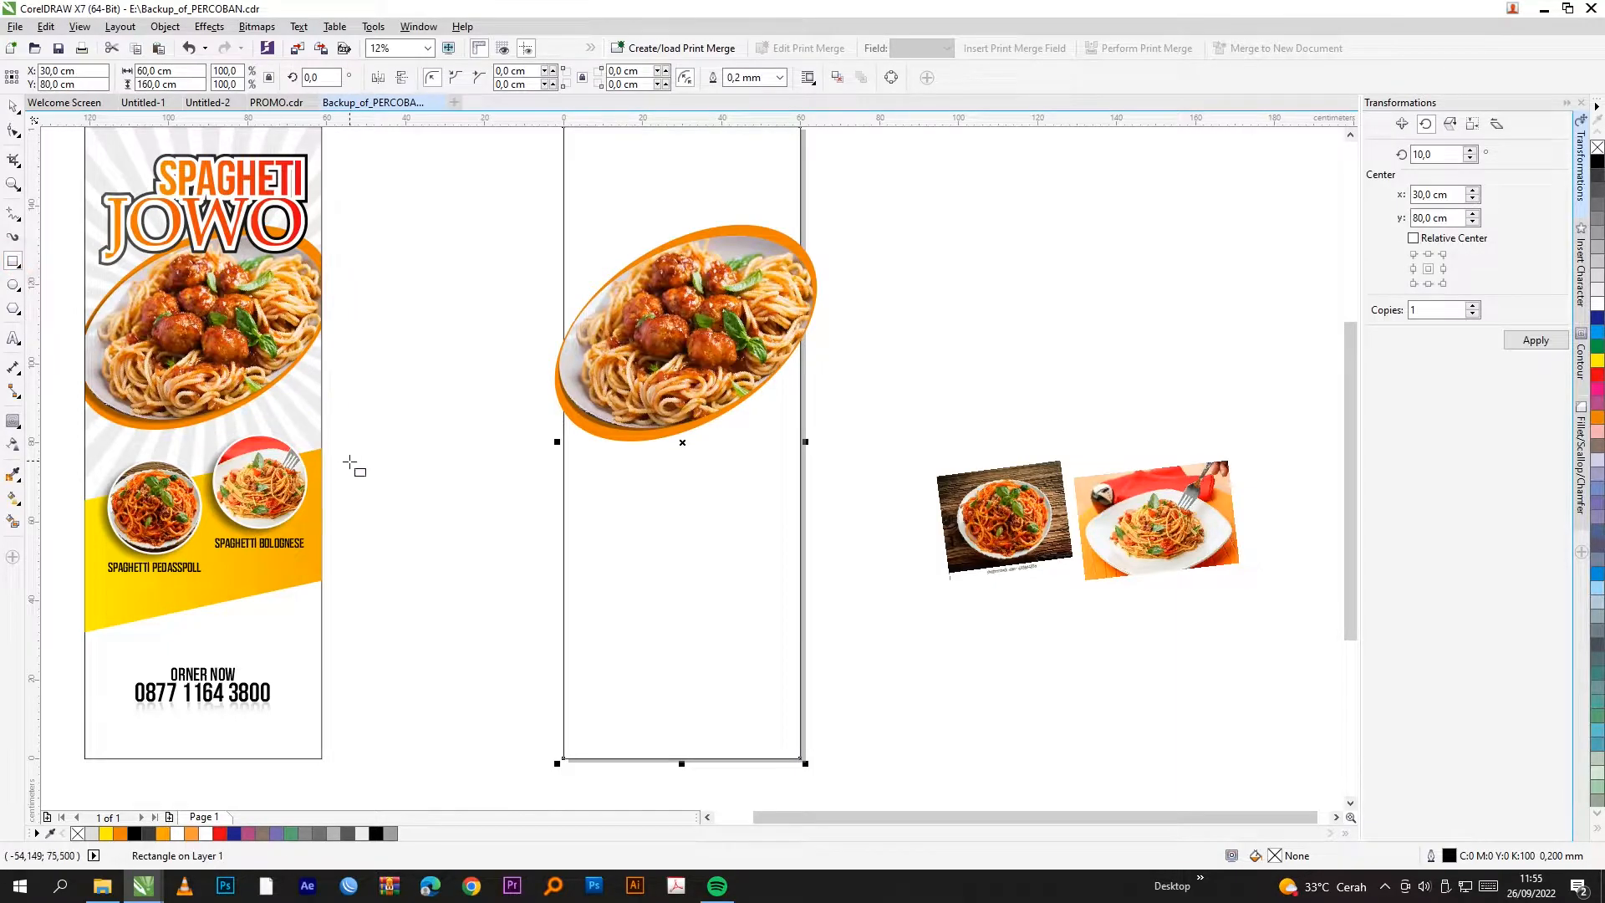
pyautogui.click(13, 106)
pyautogui.click(437, 458)
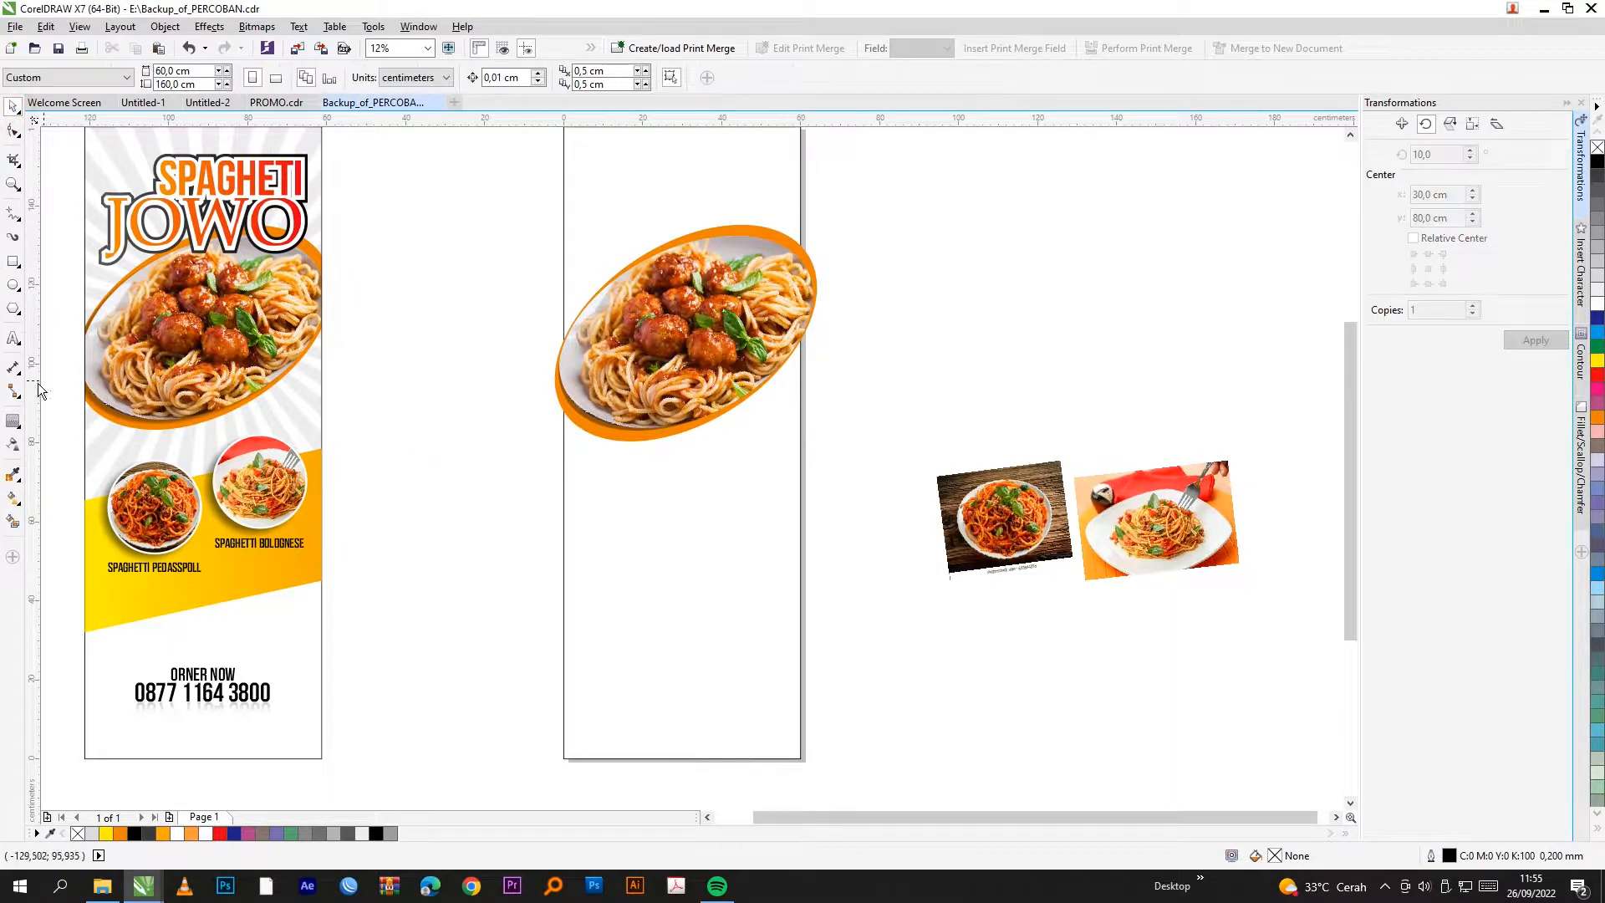
pyautogui.click(13, 263)
pyautogui.moveTo(566, 496); pyautogui.dragTo(808, 638)
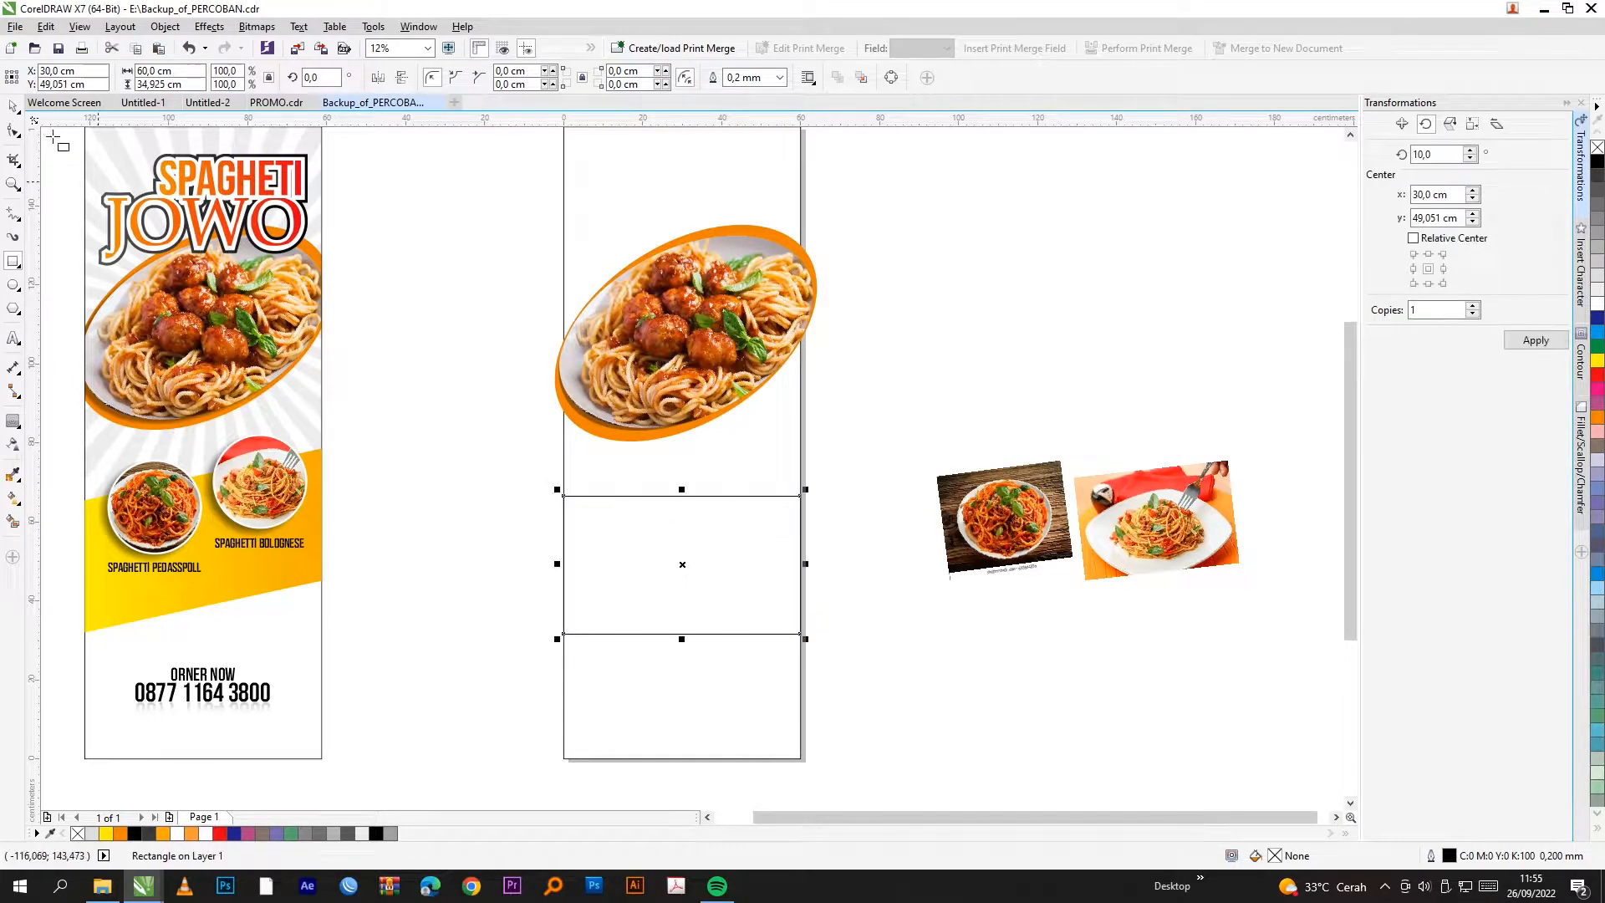
pyautogui.click(15, 109)
# Step: Skew the band so its right side rises and fill it yellow
pyautogui.scroll(2, 684, 590)
pyautogui.click(693, 524)
pyautogui.scroll(-2, 886, 501)
pyautogui.moveTo(881, 499); pyautogui.dragTo(884, 455)
pyautogui.click(926, 411)
pyautogui.click(788, 477)
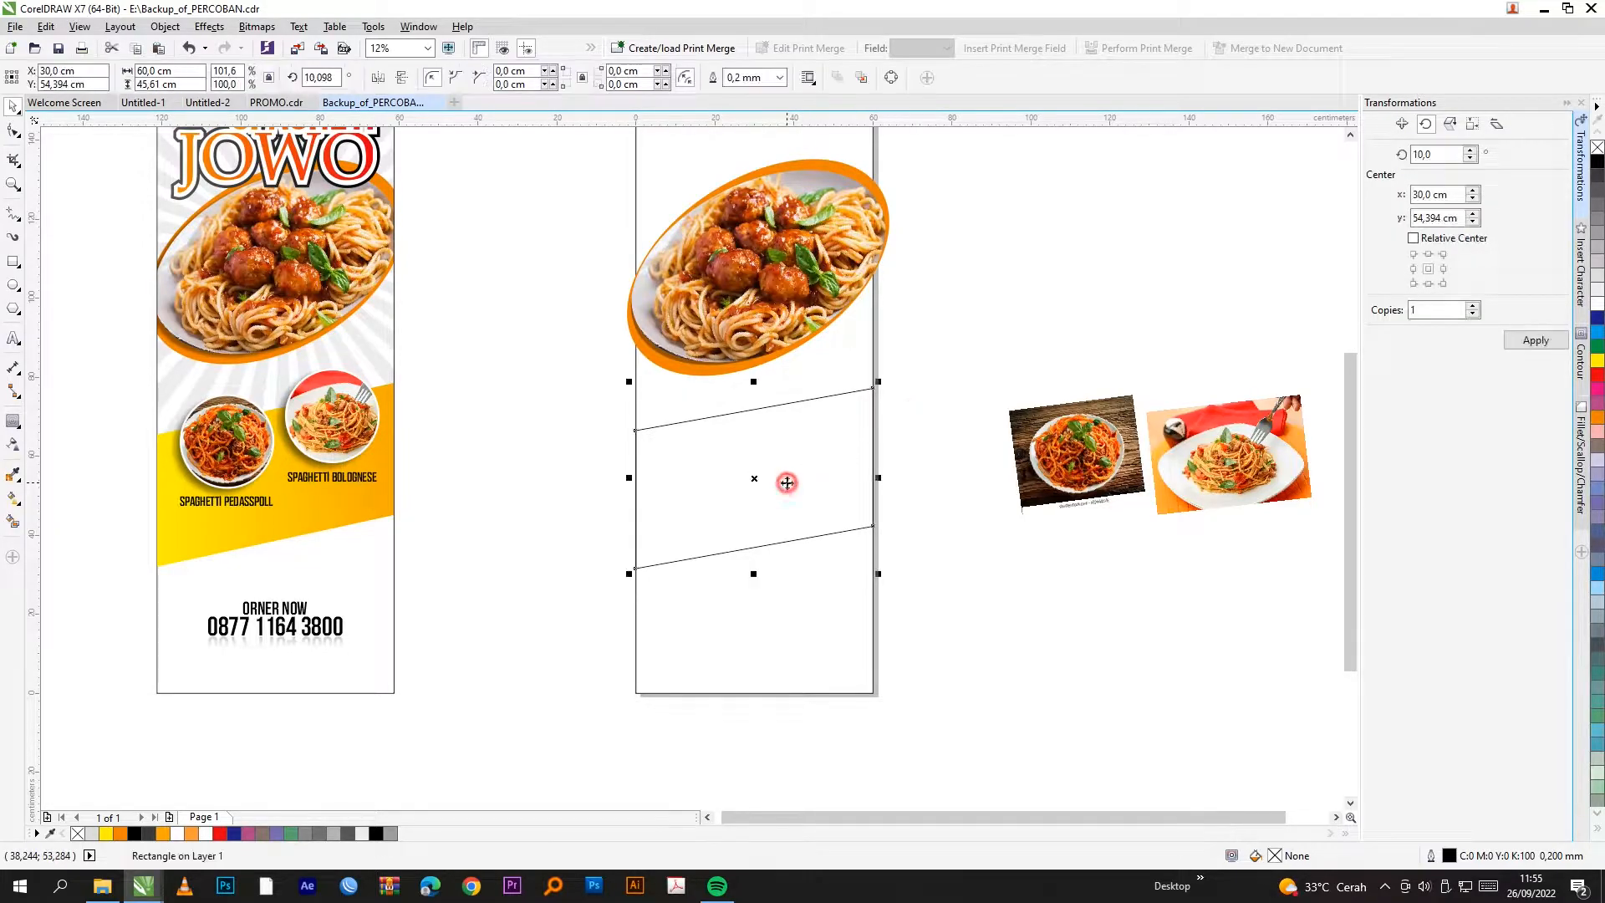
pyautogui.click(1597, 361)
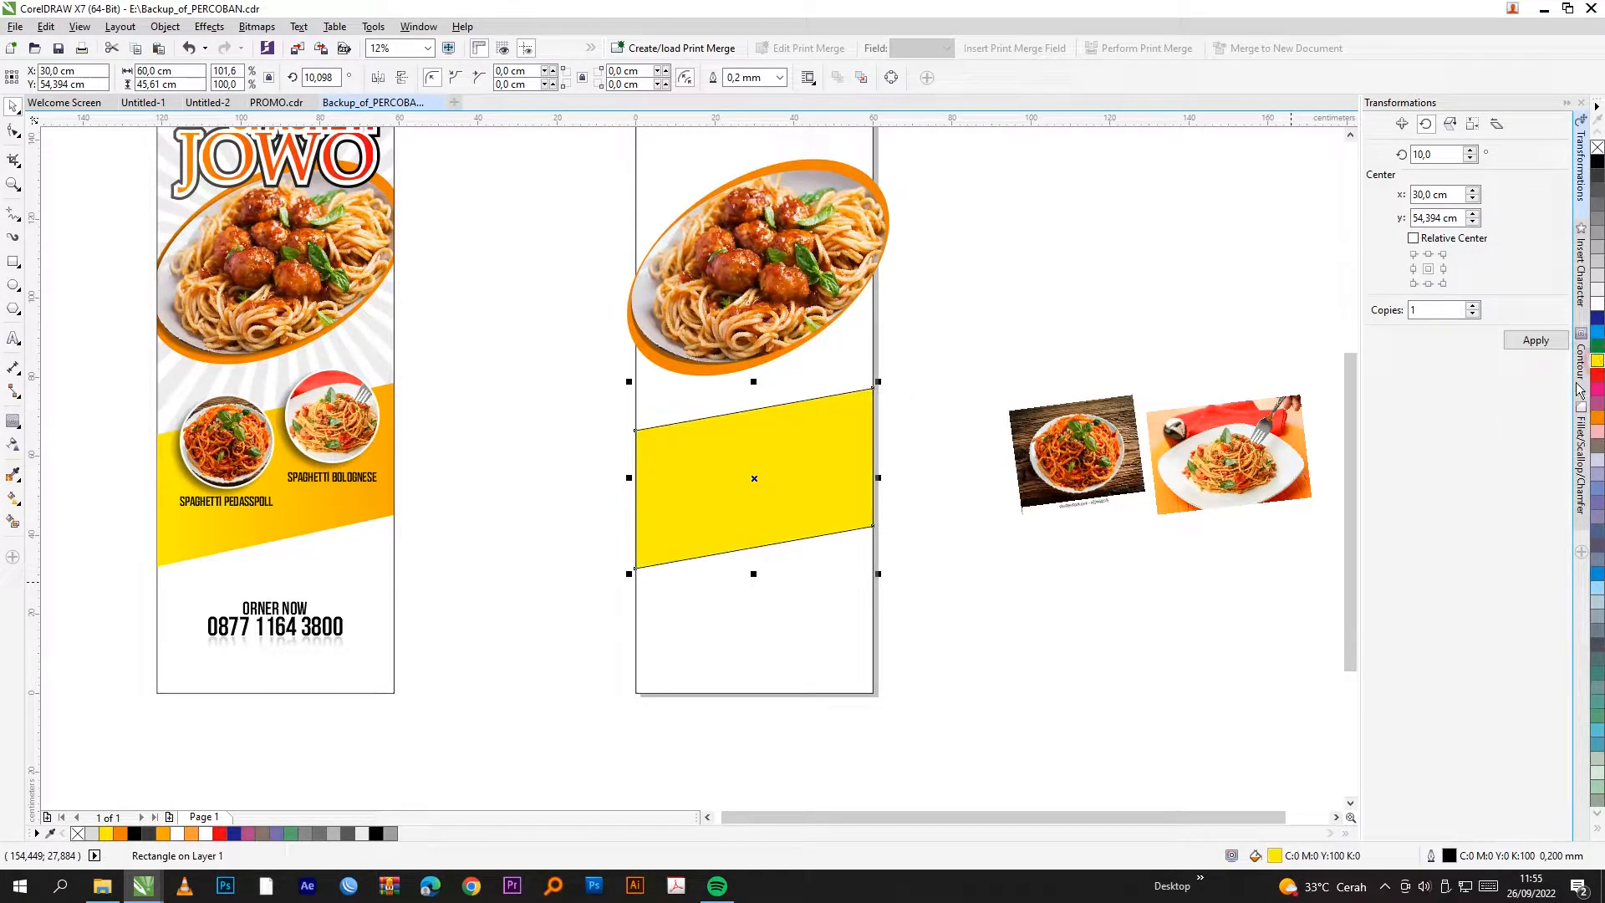
# Step: Give the slanted band a fountain fill from yellow on the left to orange on the right
pyautogui.doubleClick(1275, 855)
pyautogui.click(974, 311)
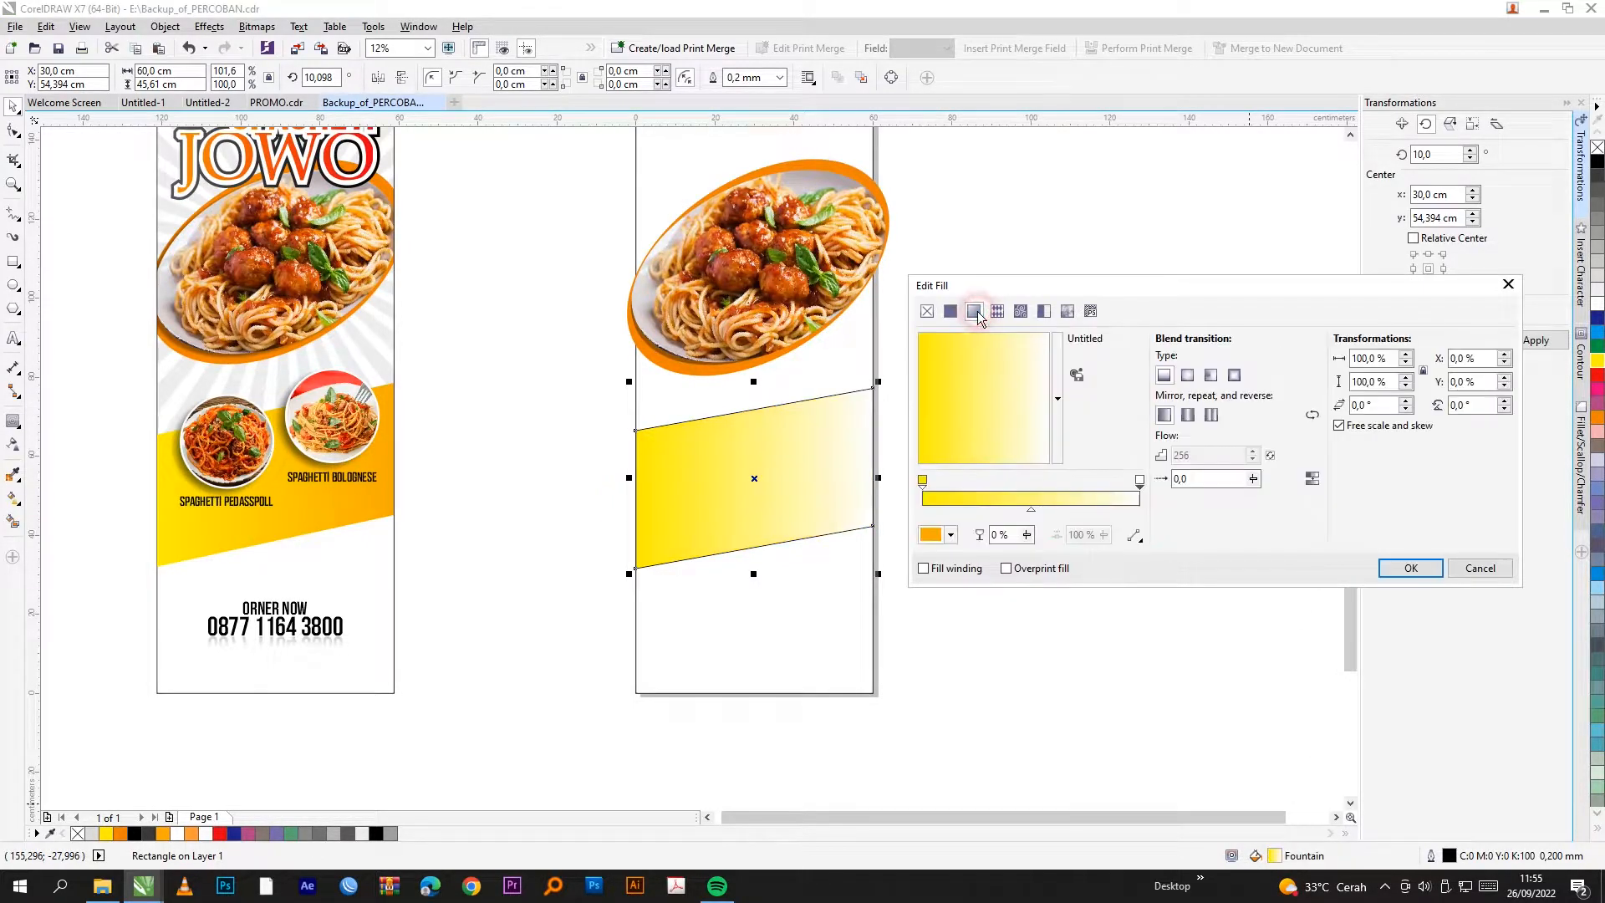
pyautogui.click(923, 481)
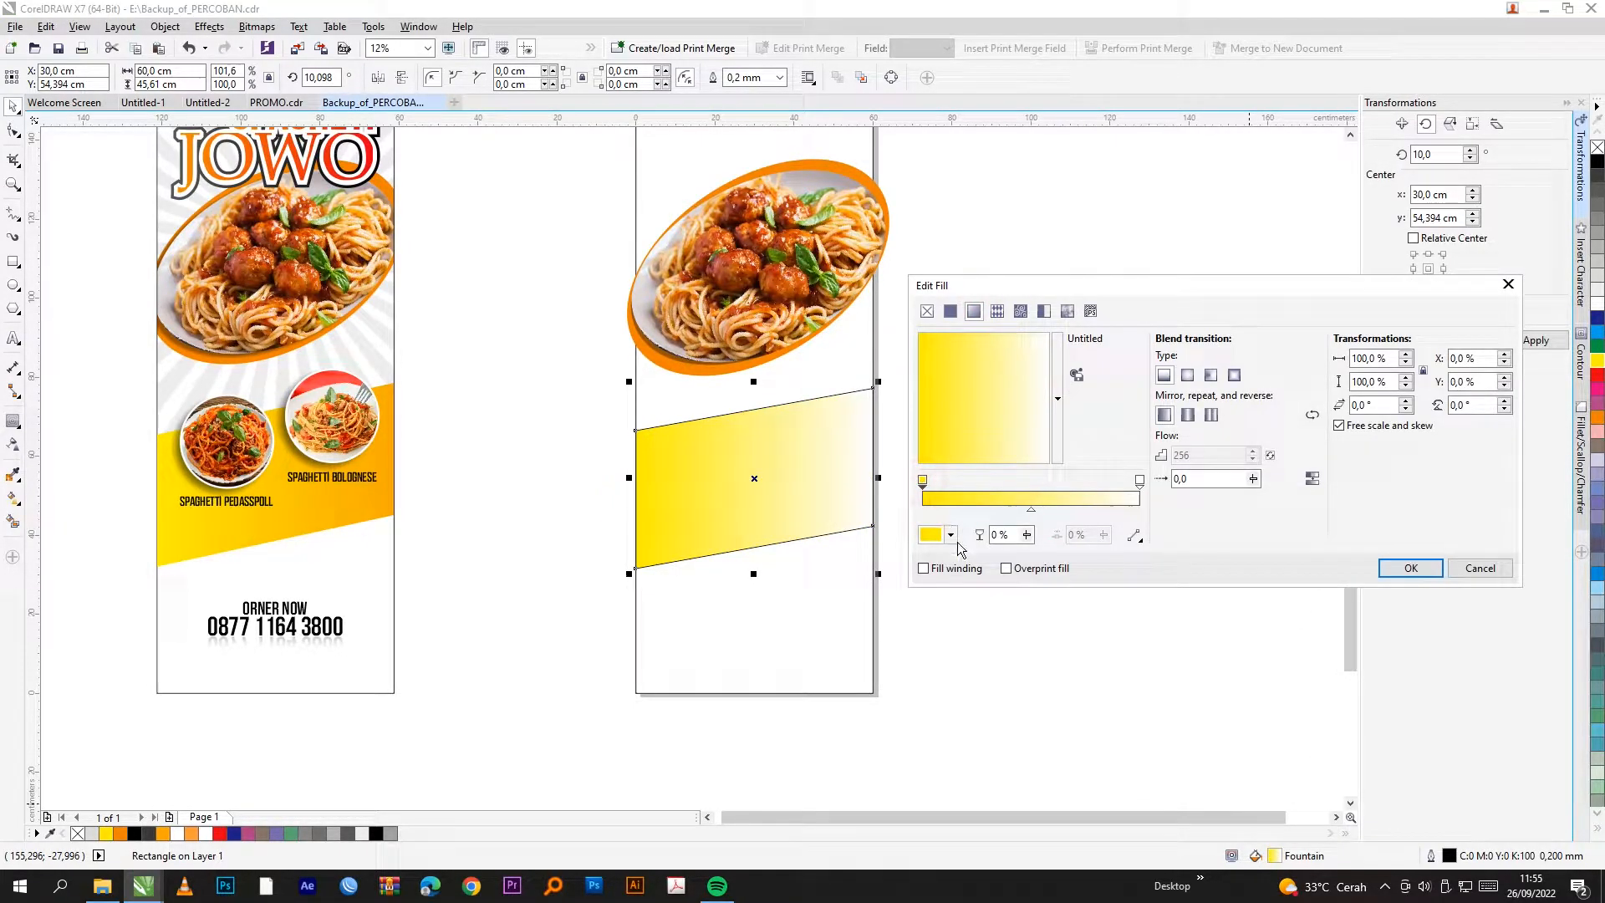
pyautogui.click(1140, 481)
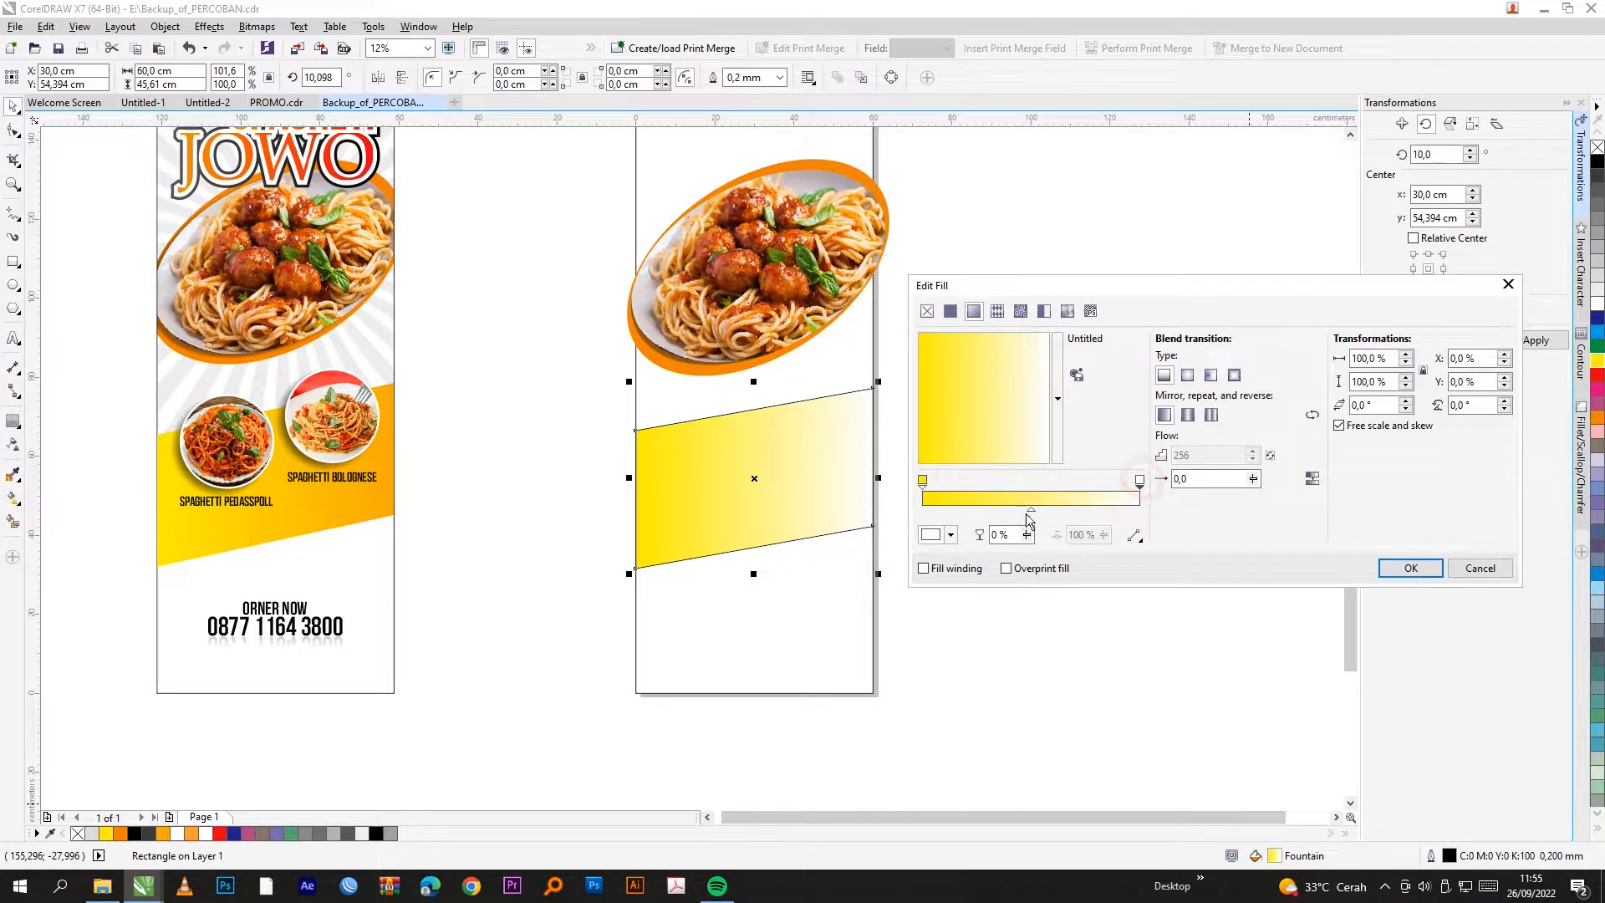
pyautogui.click(951, 538)
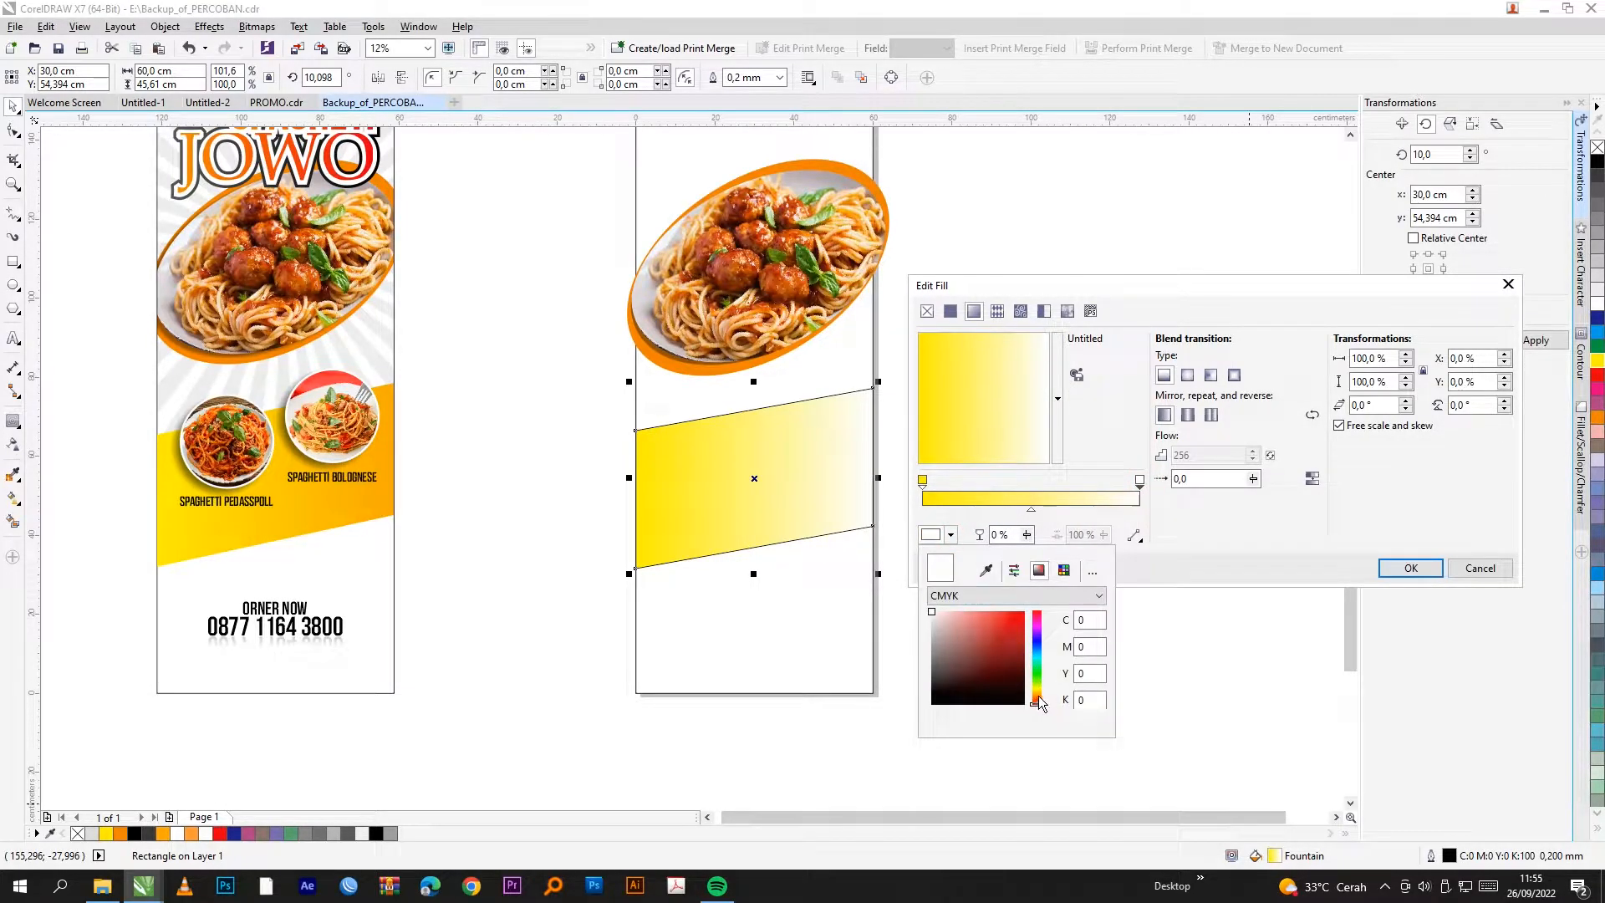
pyautogui.moveTo(1039, 700); pyautogui.dragTo(1037, 701)
pyautogui.click(1000, 624)
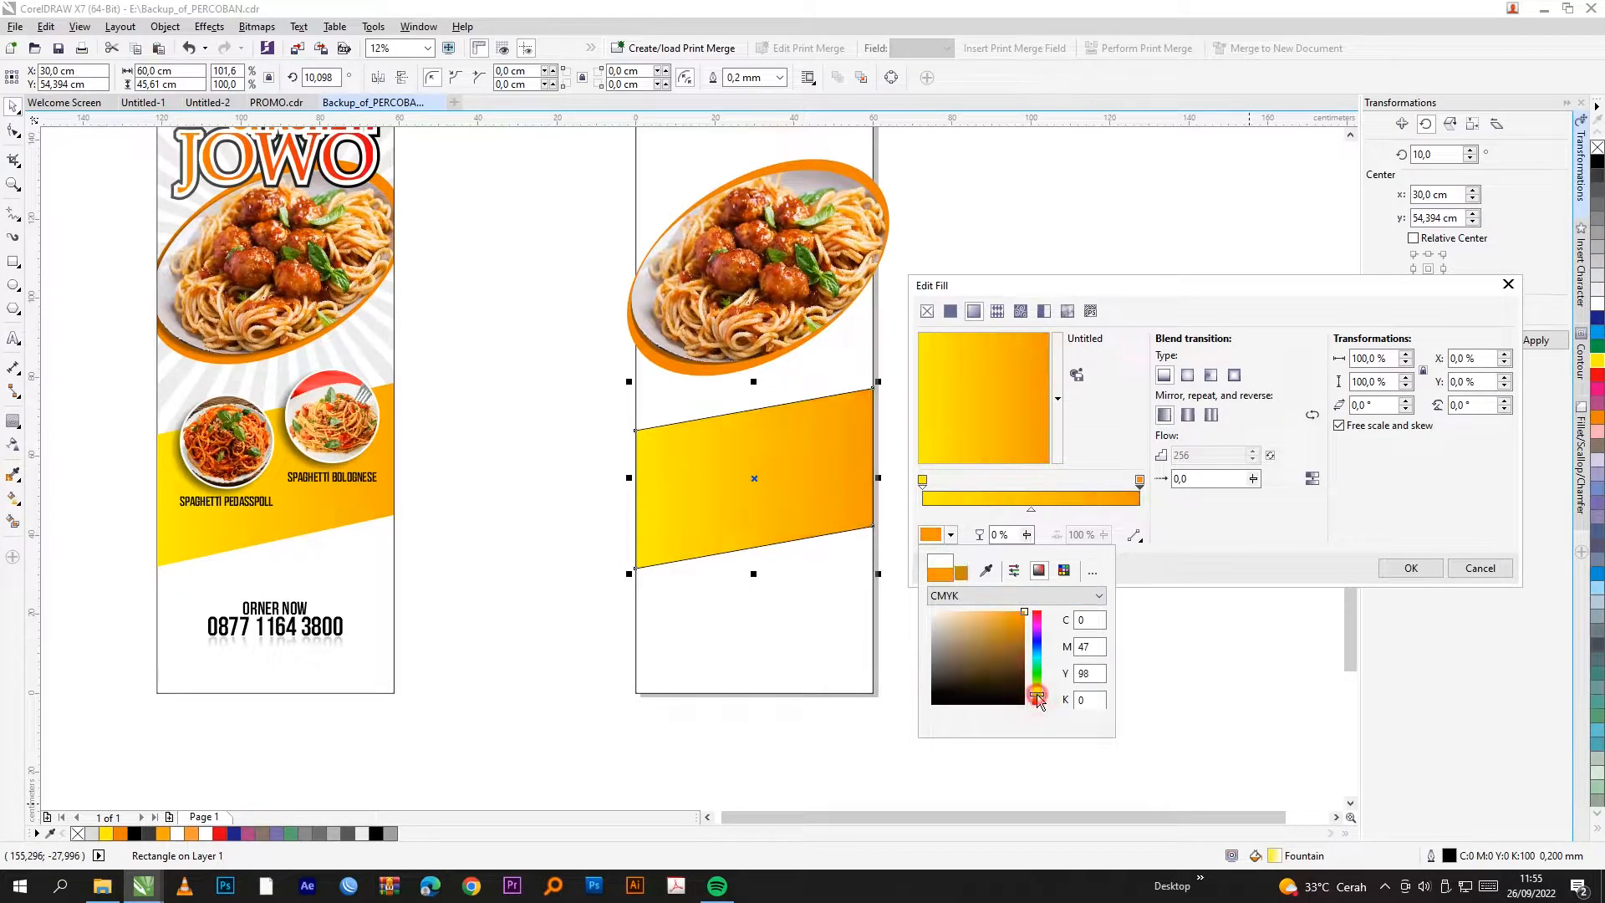
pyautogui.click(1260, 539)
pyautogui.click(1410, 568)
pyautogui.click(783, 445)
pyautogui.click(783, 446)
pyautogui.scroll(5, 823, 398)
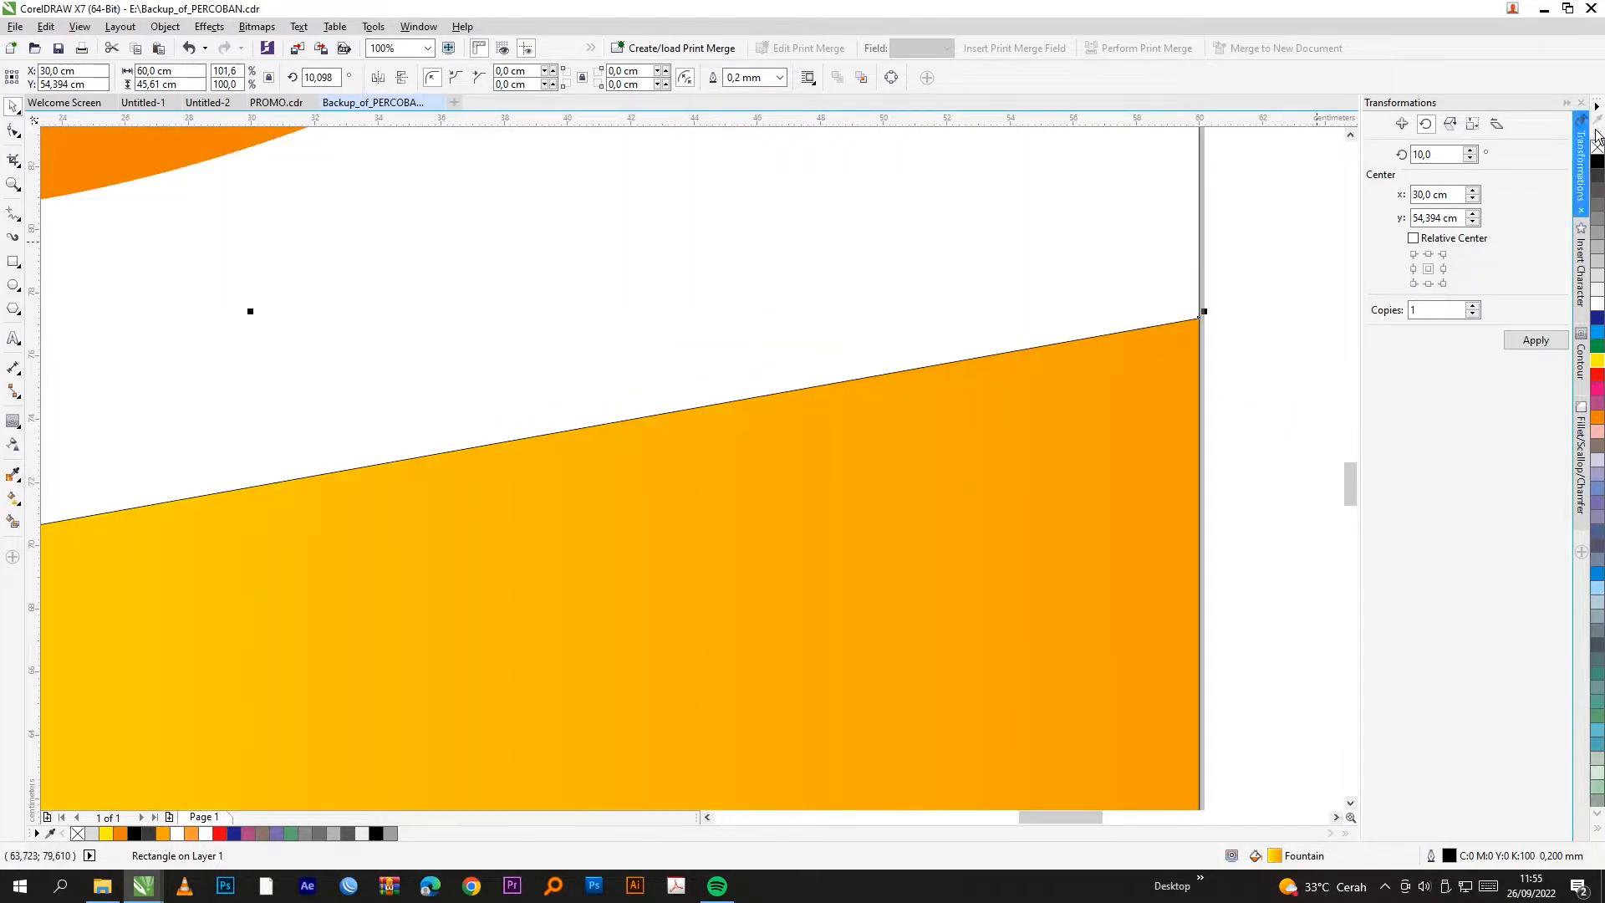
pyautogui.scroll(-5, 695, 372)
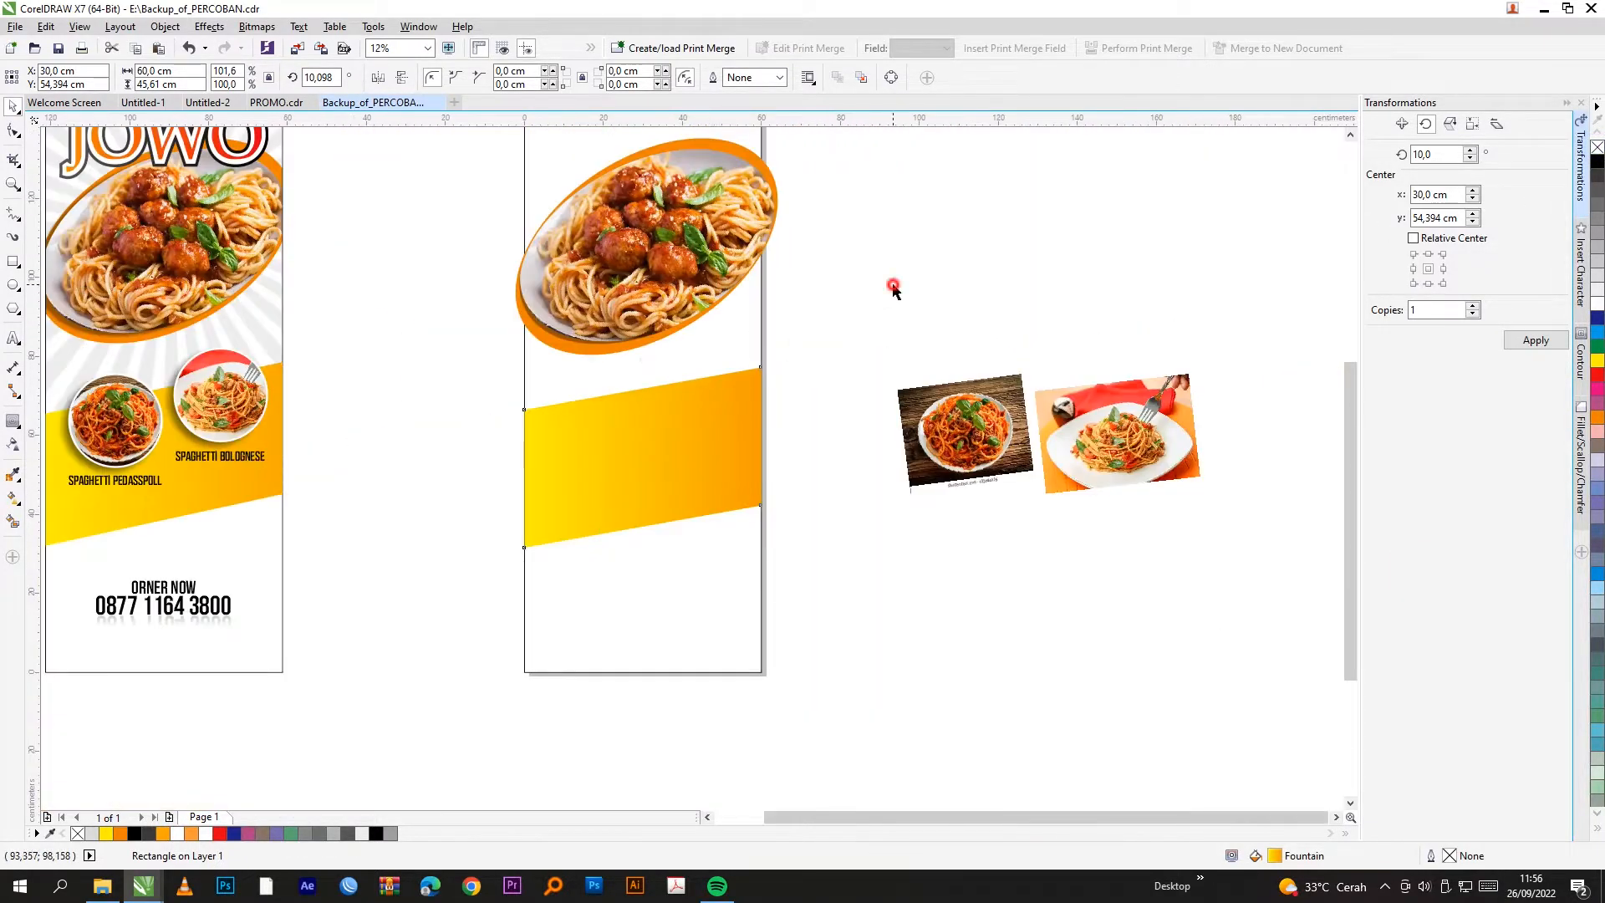
# Step: Draw a circle with the Ellipse tool between the two pages
pyautogui.click(892, 287)
pyautogui.scroll(-2, 928, 333)
pyautogui.scroll(3, 866, 343)
pyautogui.scroll(2, 199, 393)
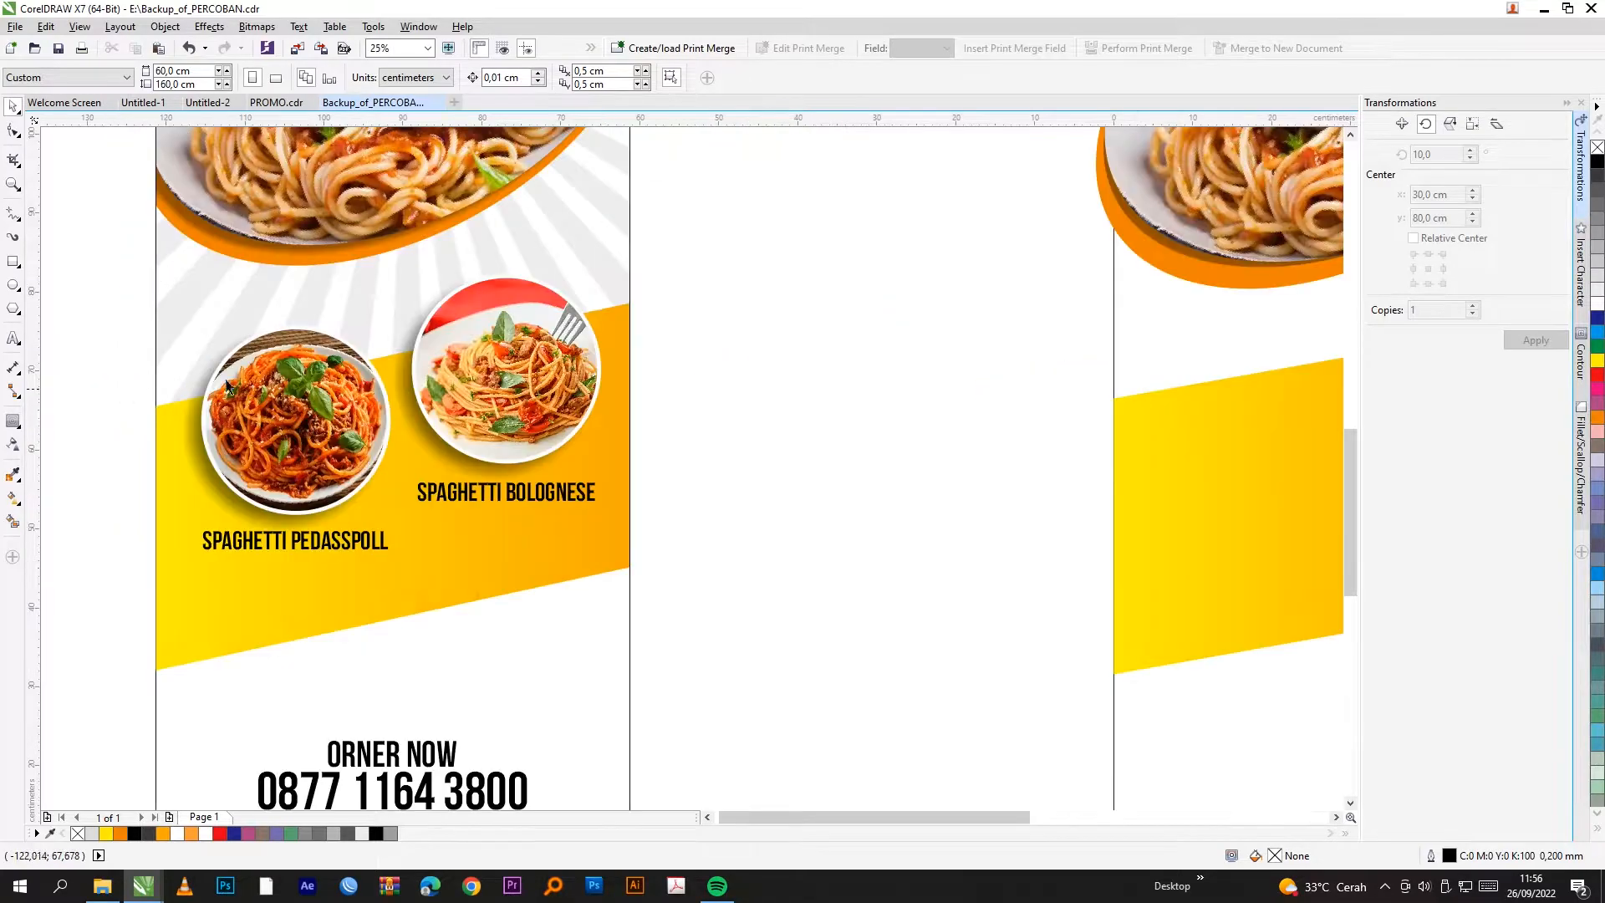
pyautogui.click(14, 285)
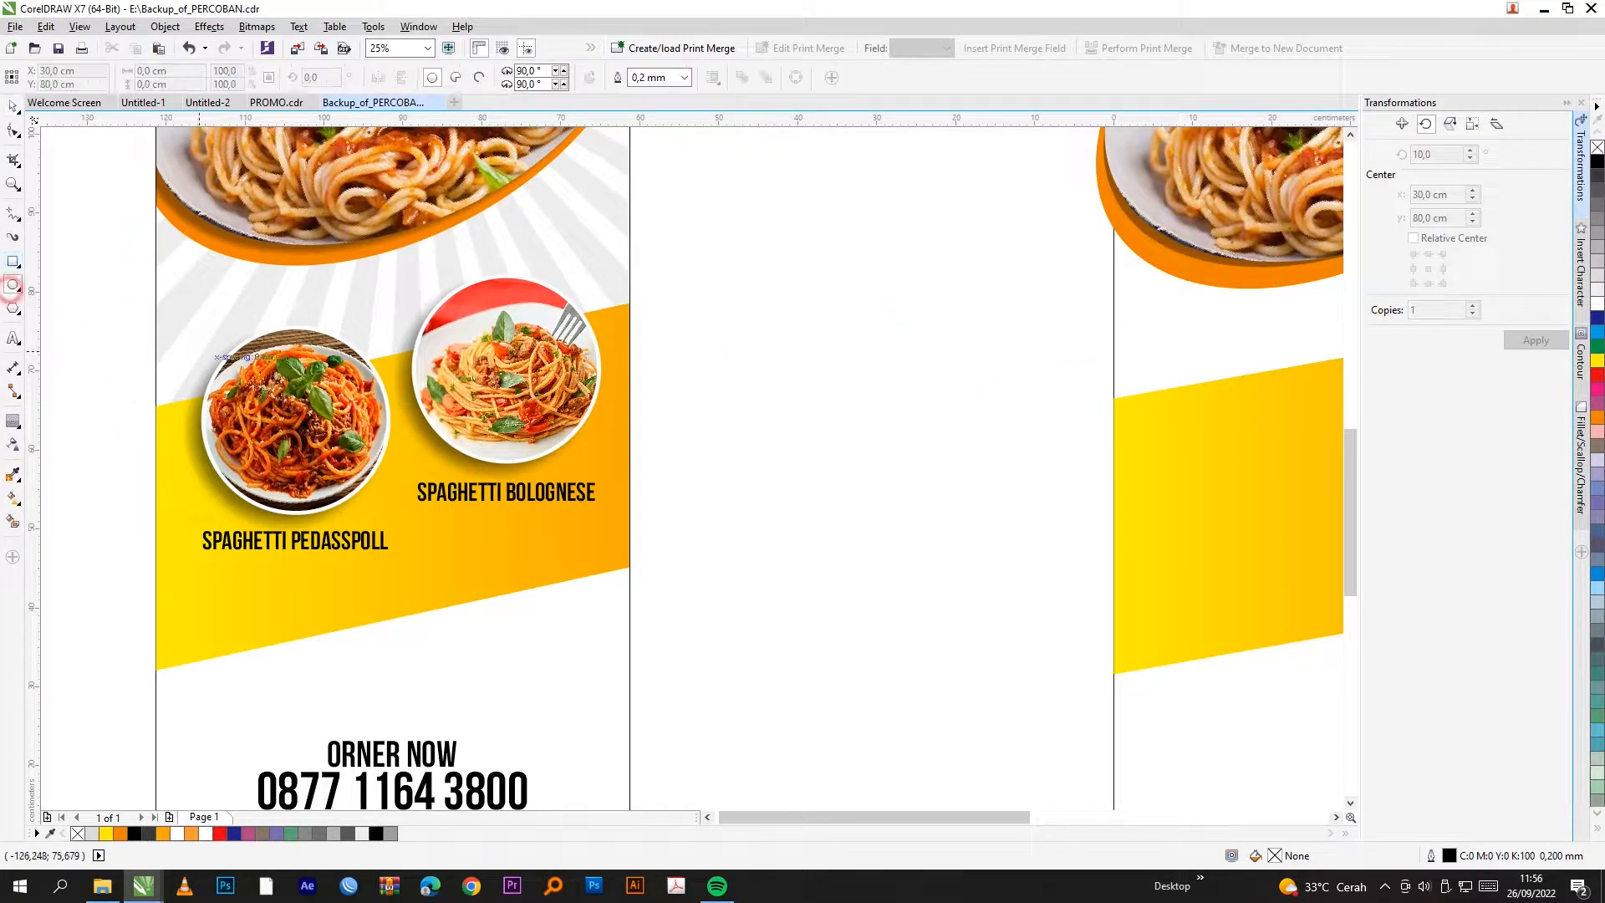
pyautogui.scroll(-2, 551, 437)
pyautogui.moveTo(544, 433); pyautogui.dragTo(652, 539)
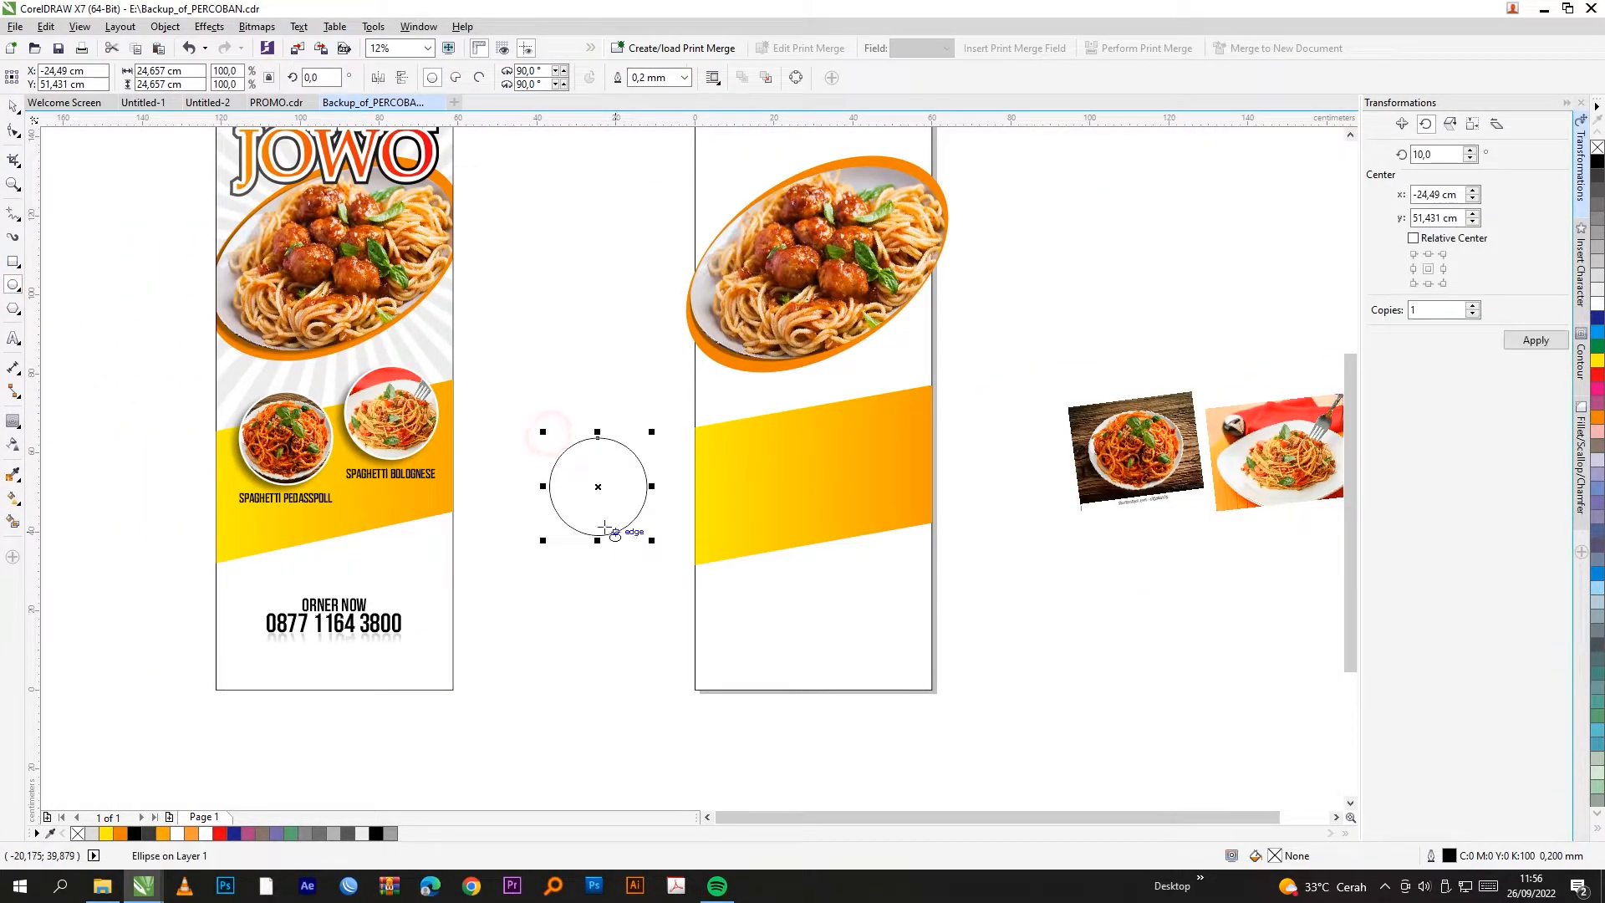
pyautogui.click(13, 111)
pyautogui.scroll(2, 612, 458)
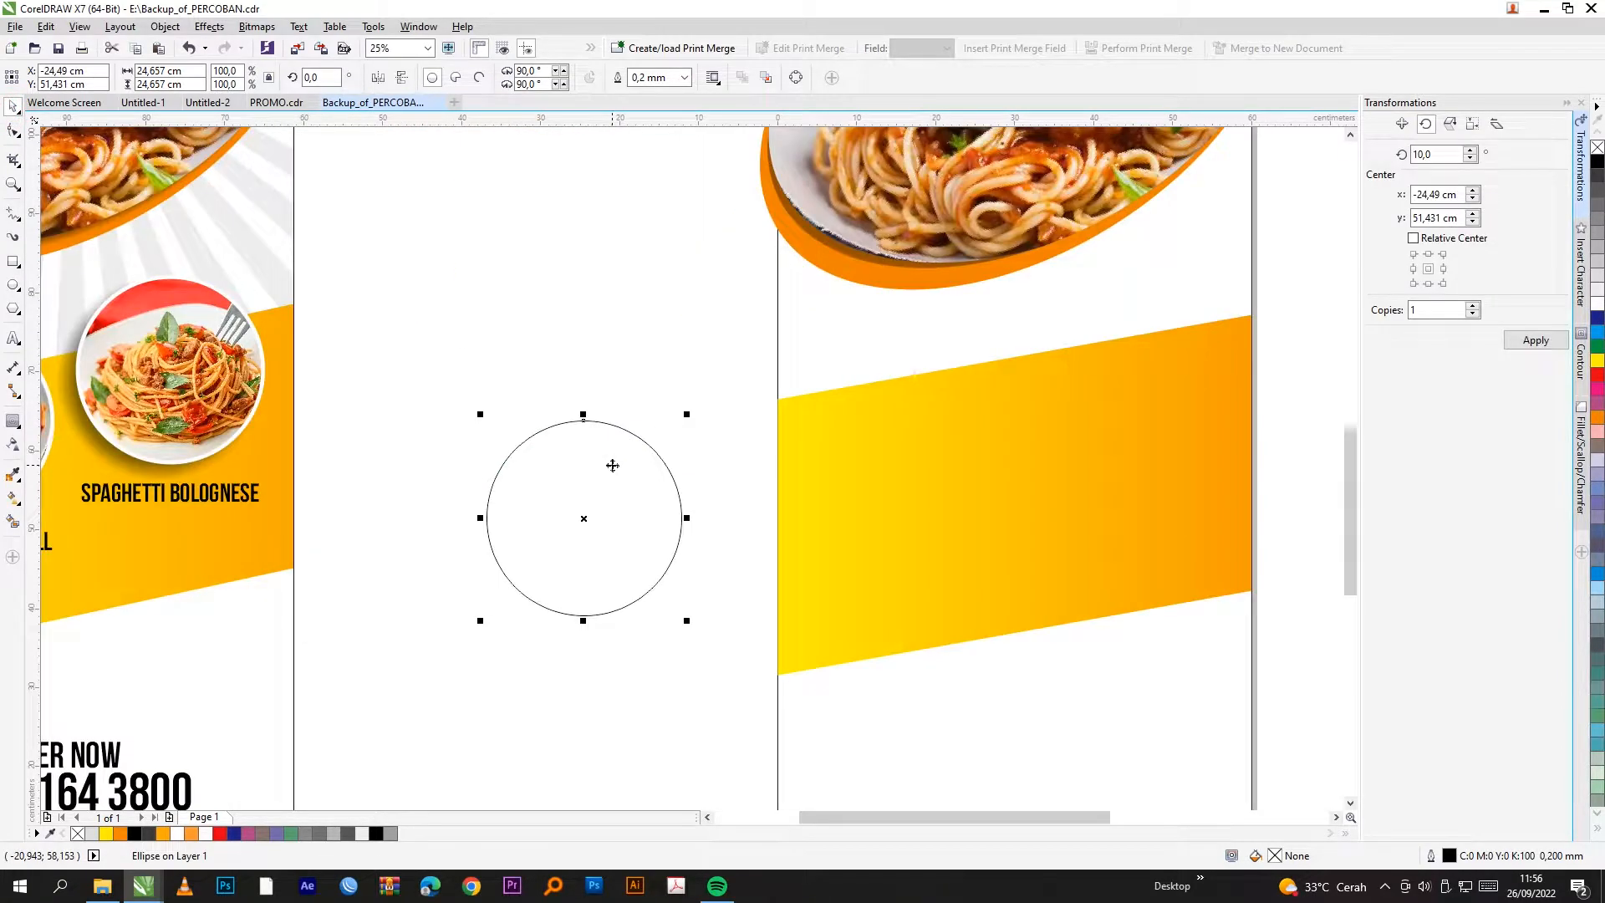
pyautogui.click(613, 475)
pyautogui.click(616, 480)
pyautogui.click(608, 306)
# Step: Draw a second, same-sized circle below the first, undoing an undersized attempt
pyautogui.scroll(-2, 633, 430)
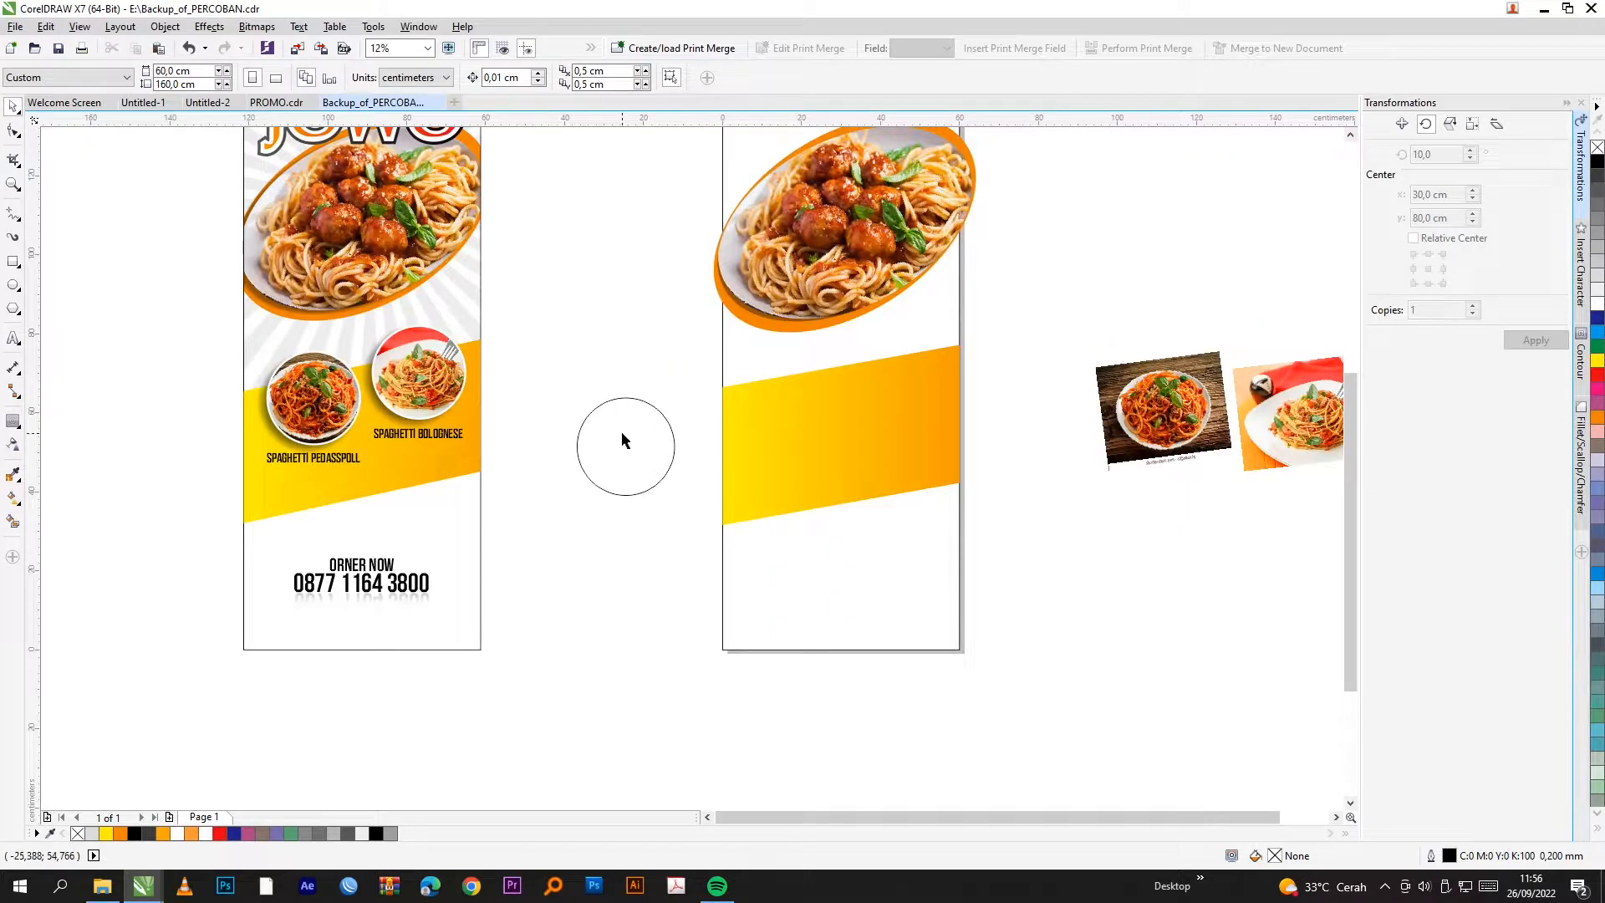
pyautogui.scroll(2, 620, 440)
pyautogui.scroll(-2, 691, 402)
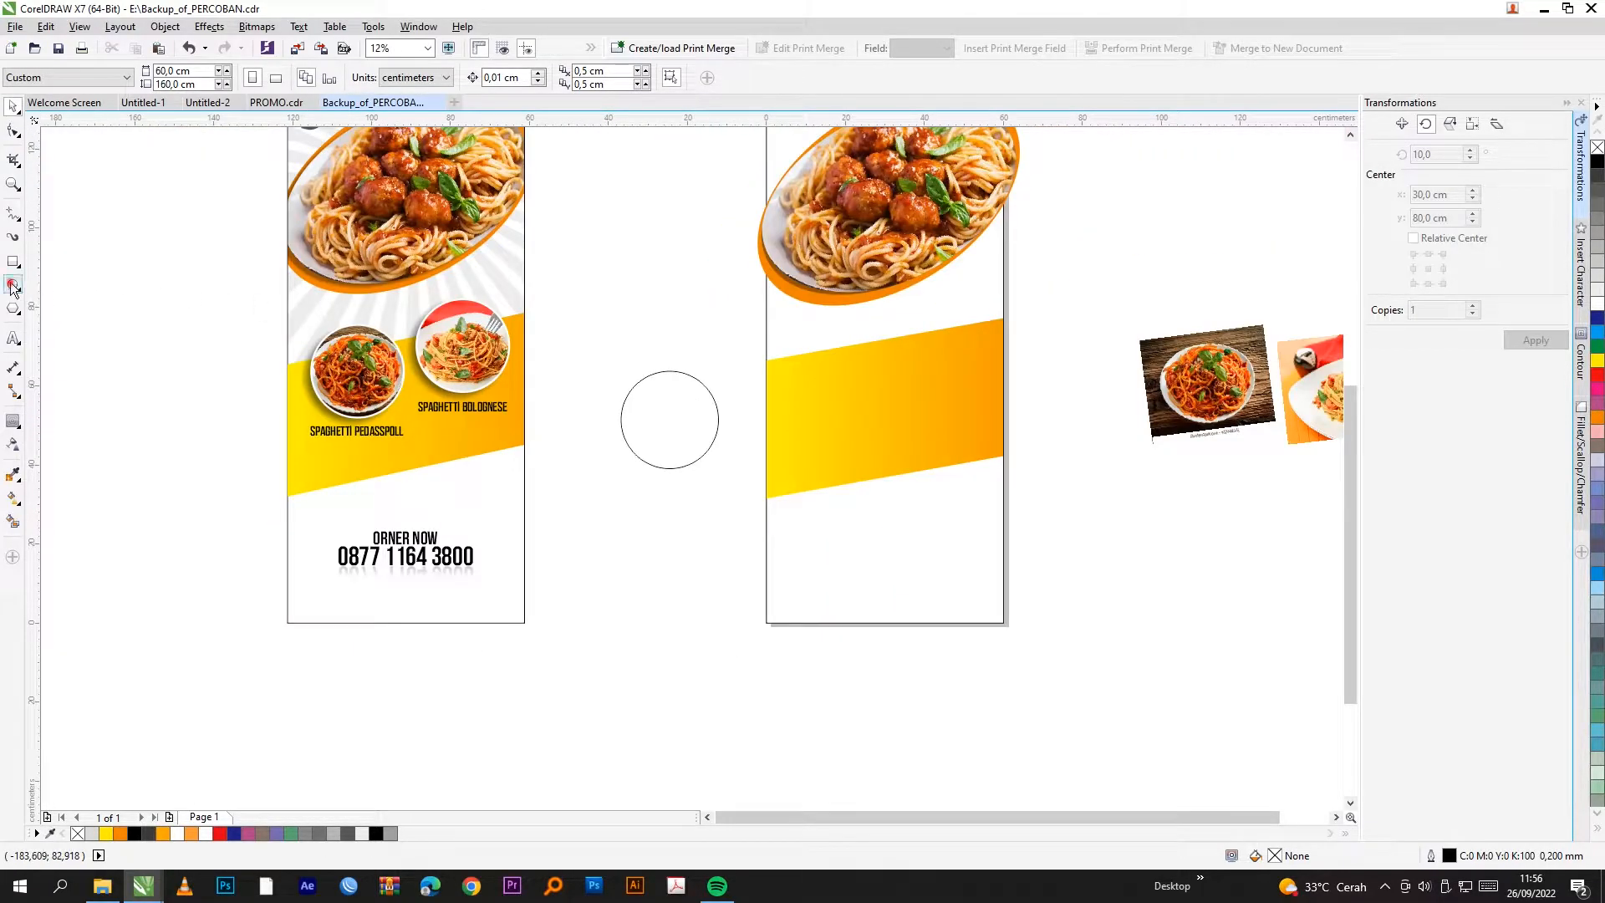
pyautogui.click(12, 285)
pyautogui.scroll(2, 660, 422)
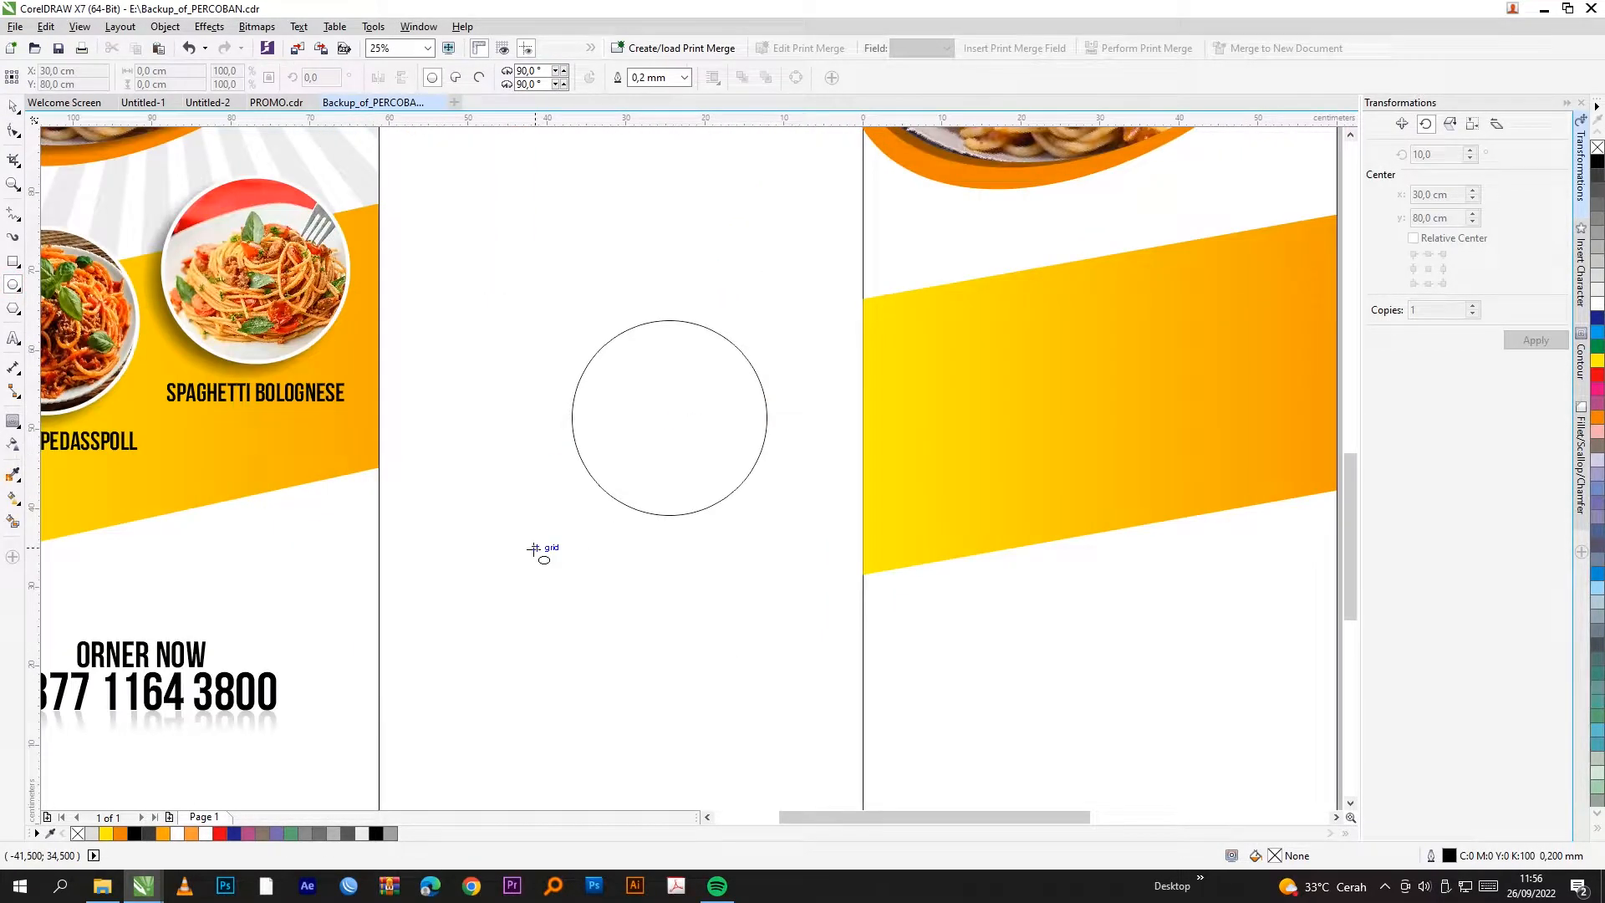
pyautogui.moveTo(504, 544); pyautogui.dragTo(640, 681)
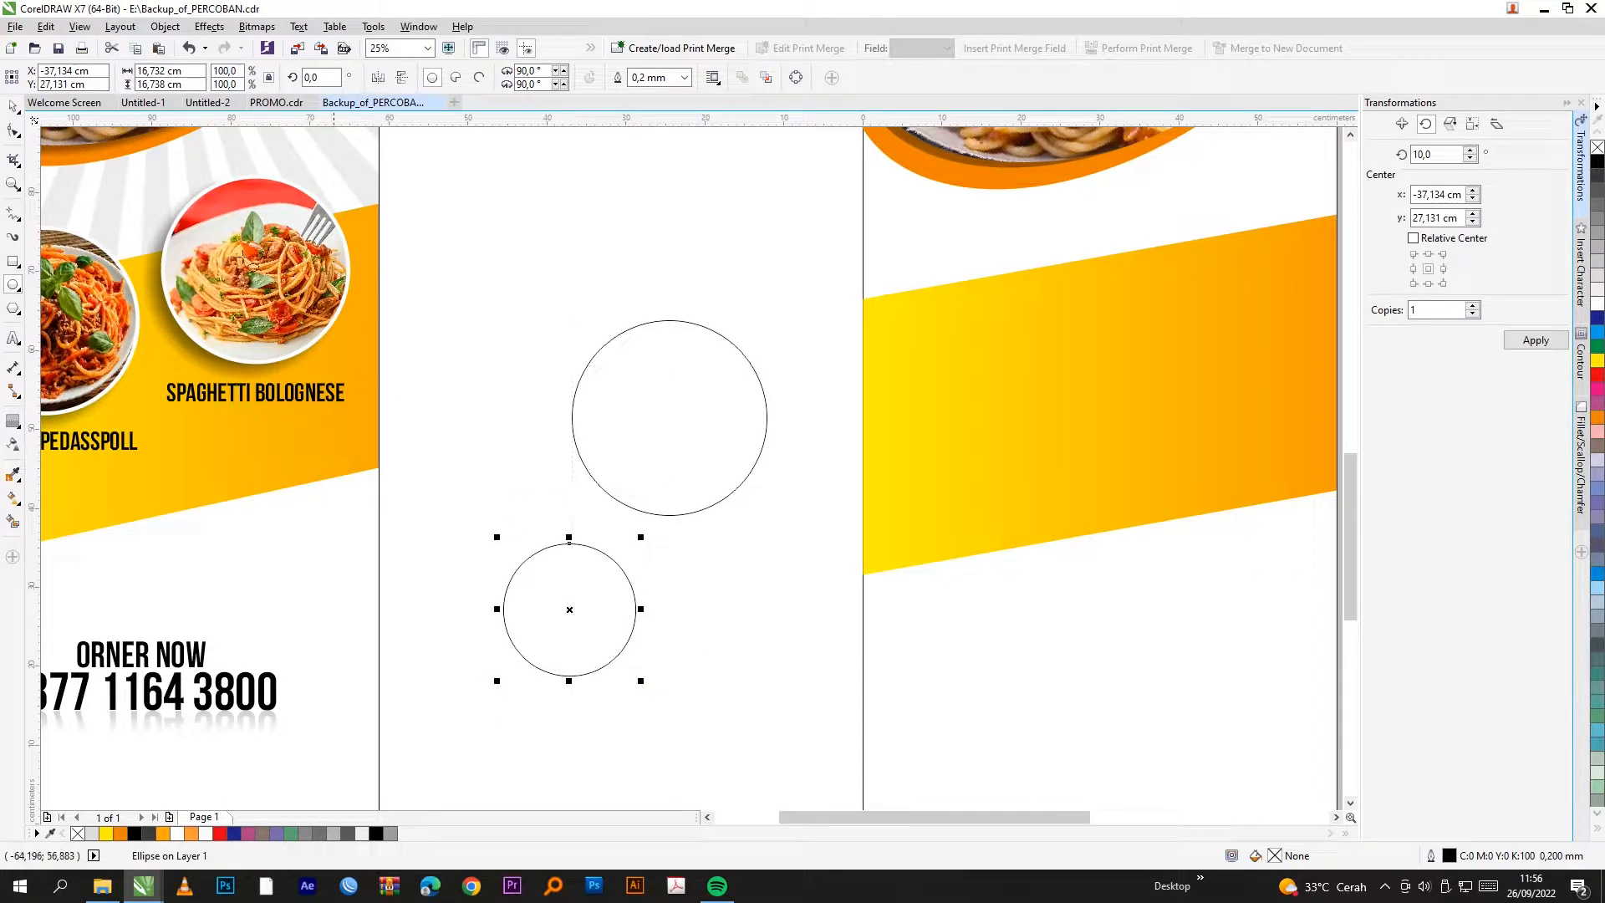
pyautogui.hotkey('ctrl', 'z')
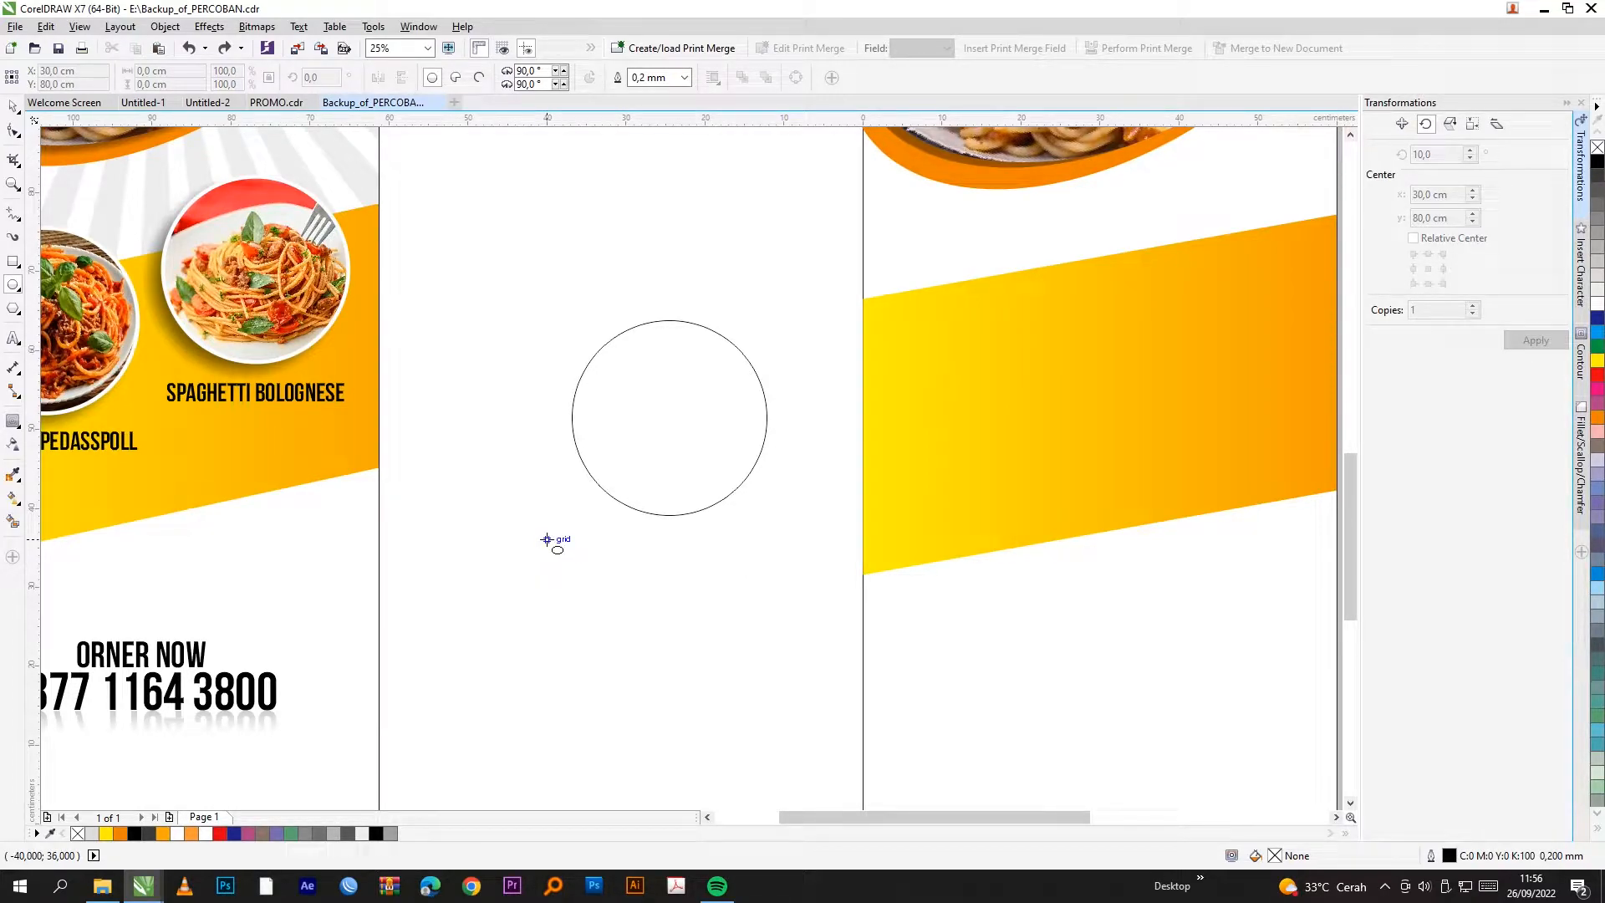
pyautogui.moveTo(546, 539); pyautogui.dragTo(741, 738)
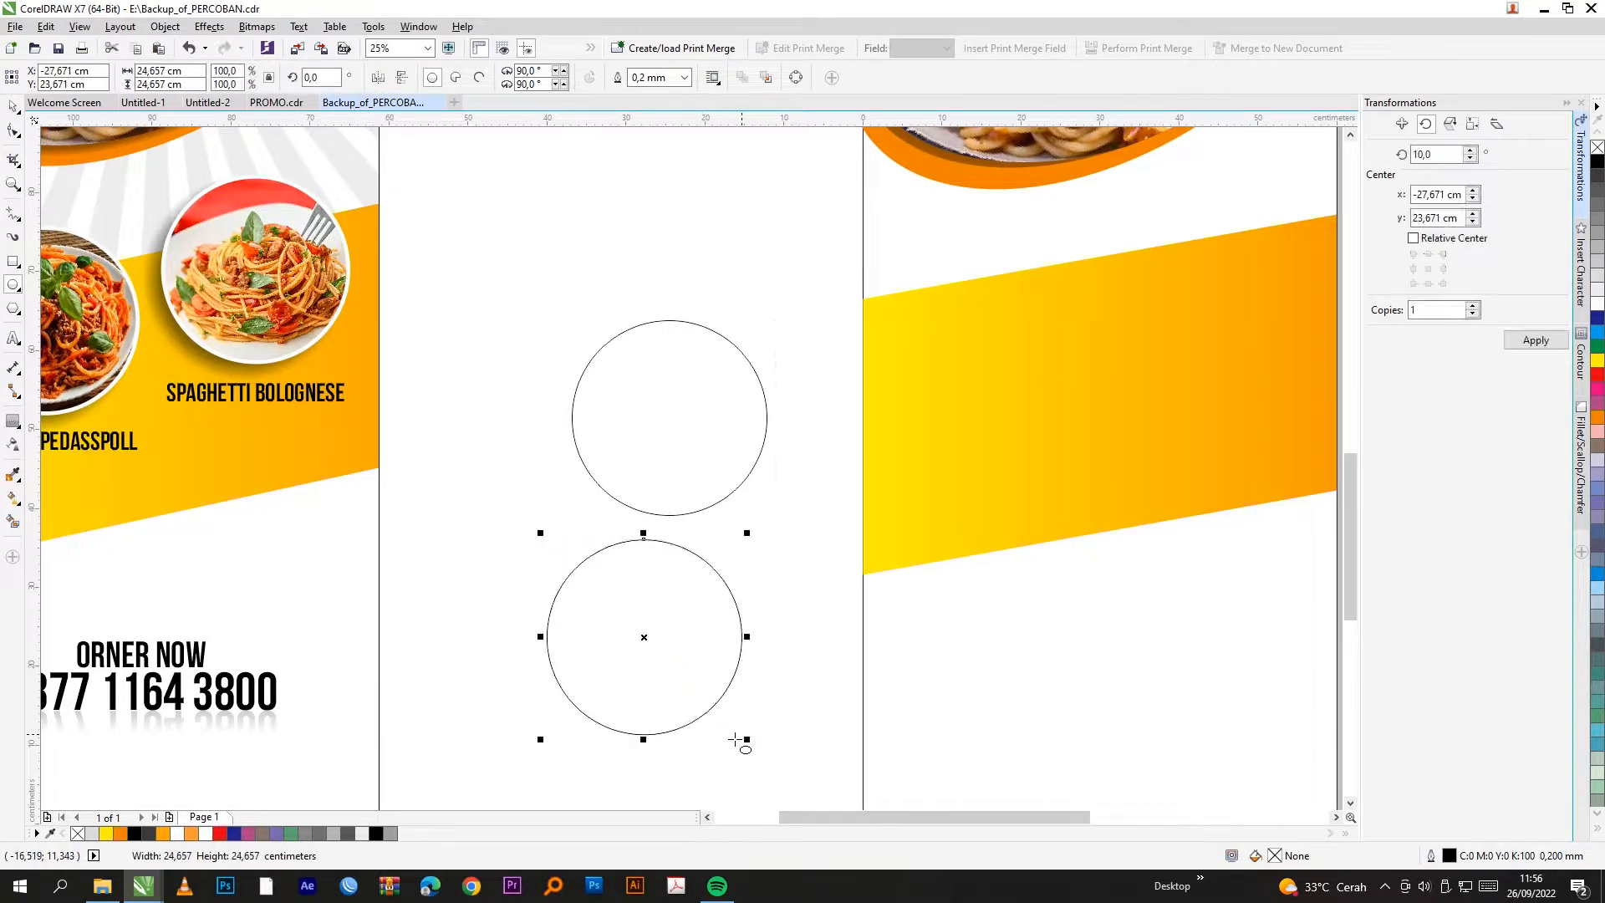
pyautogui.click(12, 106)
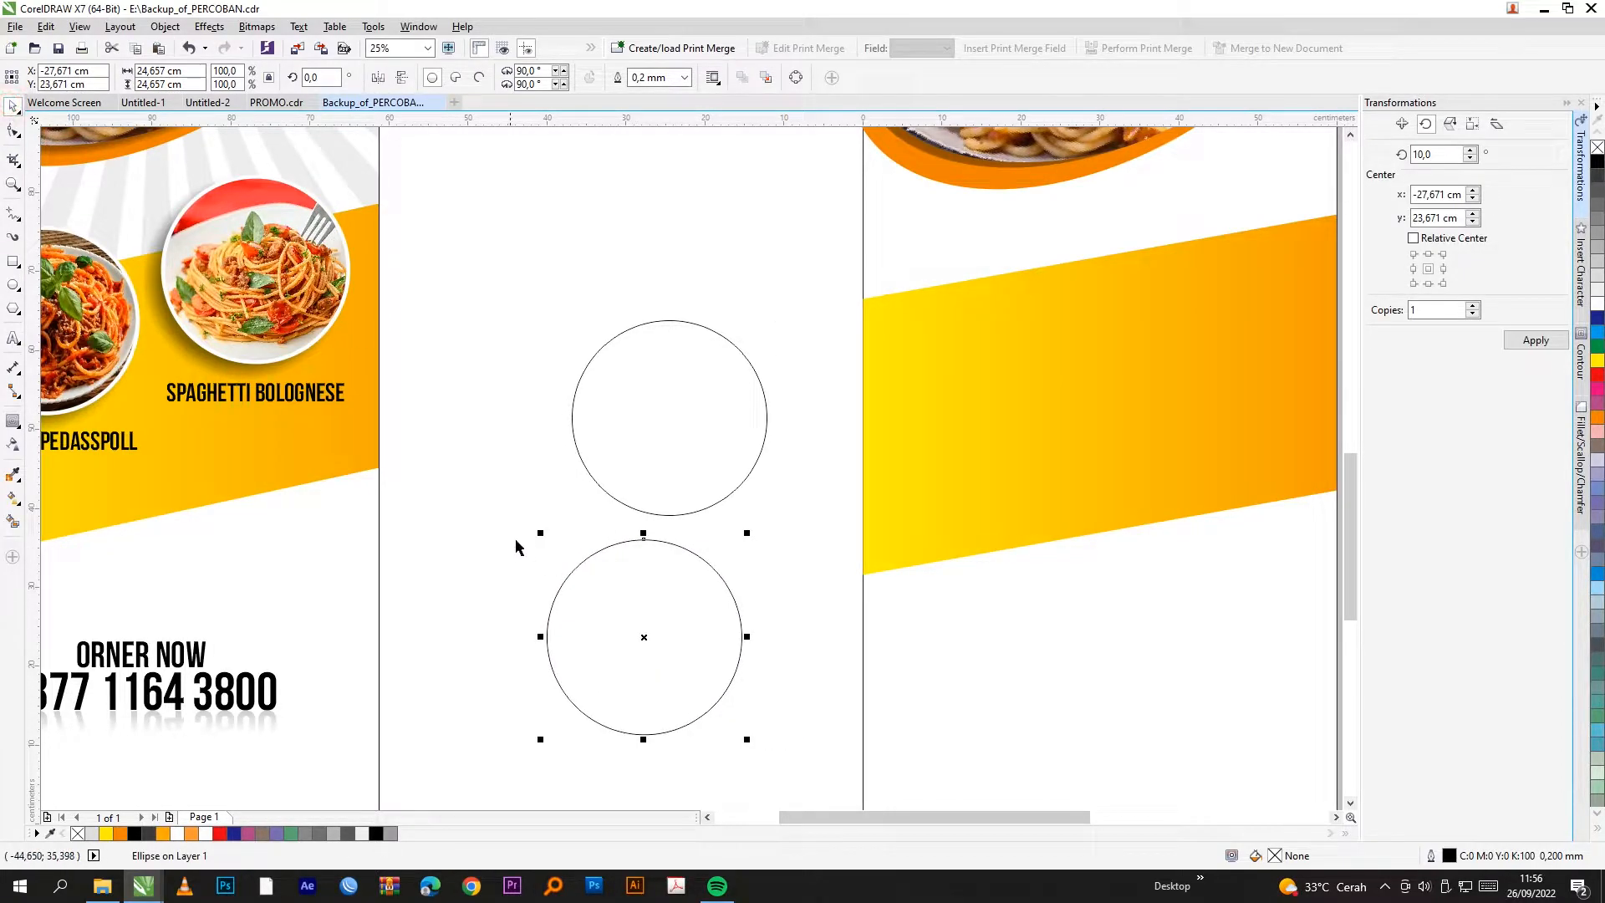
# Step: Delete the upper circle and move the remaining one onto the right page's yellow band
pyautogui.scroll(-2, 512, 545)
pyautogui.click(605, 510)
pyautogui.press('Delete')
pyautogui.click(596, 577)
pyautogui.moveTo(607, 566); pyautogui.dragTo(970, 387)
pyautogui.scroll(2, 790, 410)
pyautogui.scroll(-2, 694, 574)
# Step: PowerClip the wooden-table spaghetti photo inside the left circle
pyautogui.click(906, 468)
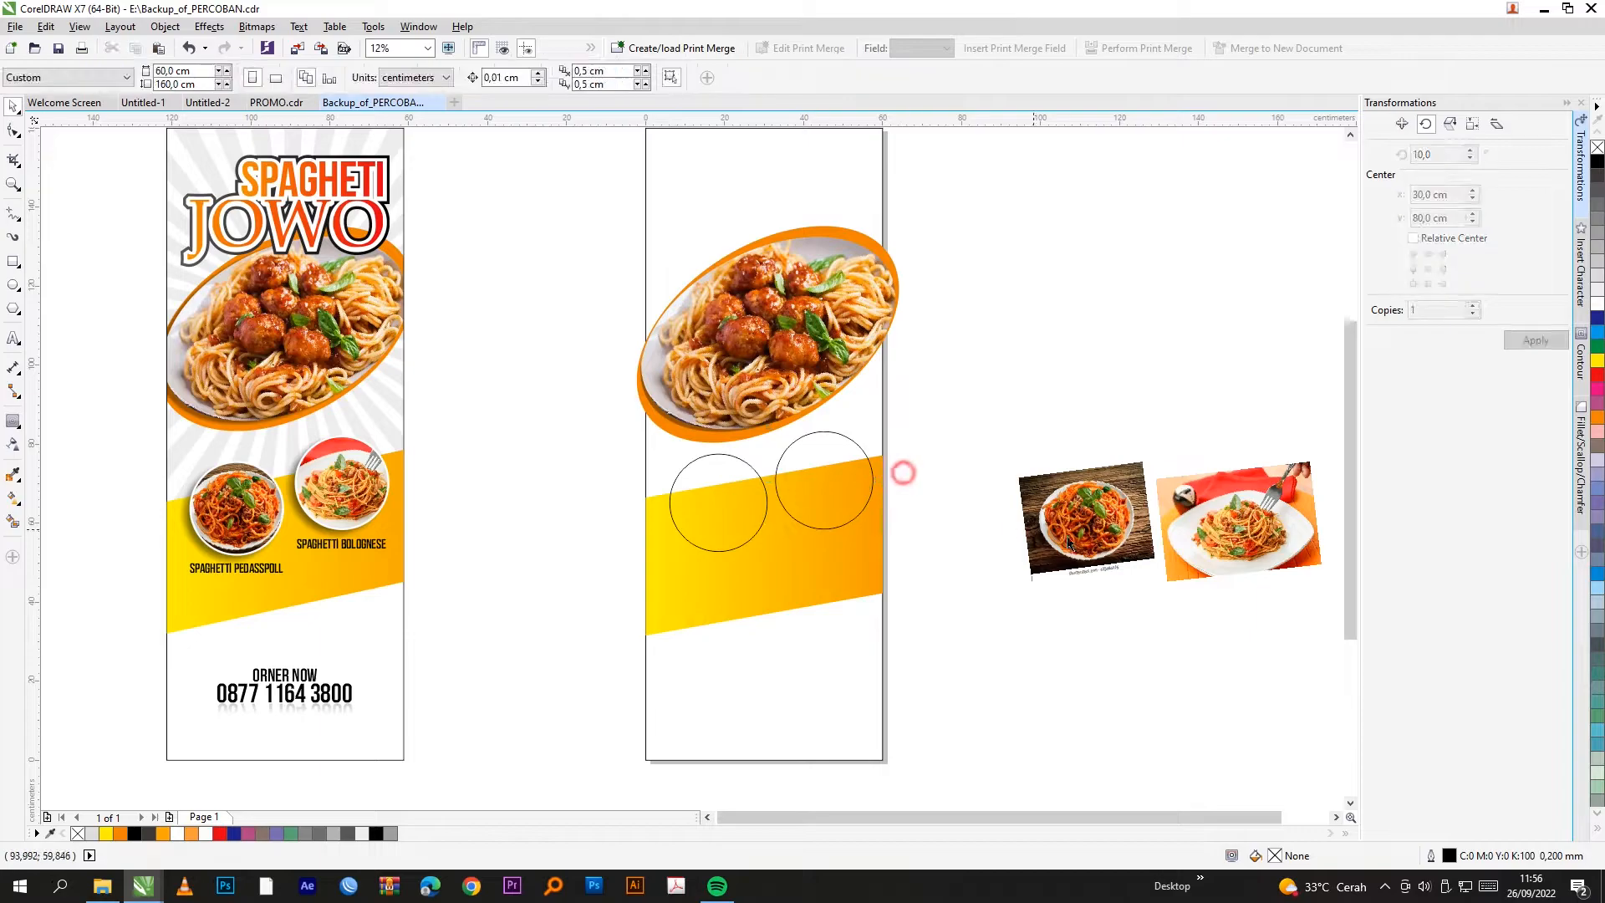
pyautogui.click(1080, 535)
pyautogui.scroll(1, 1080, 535)
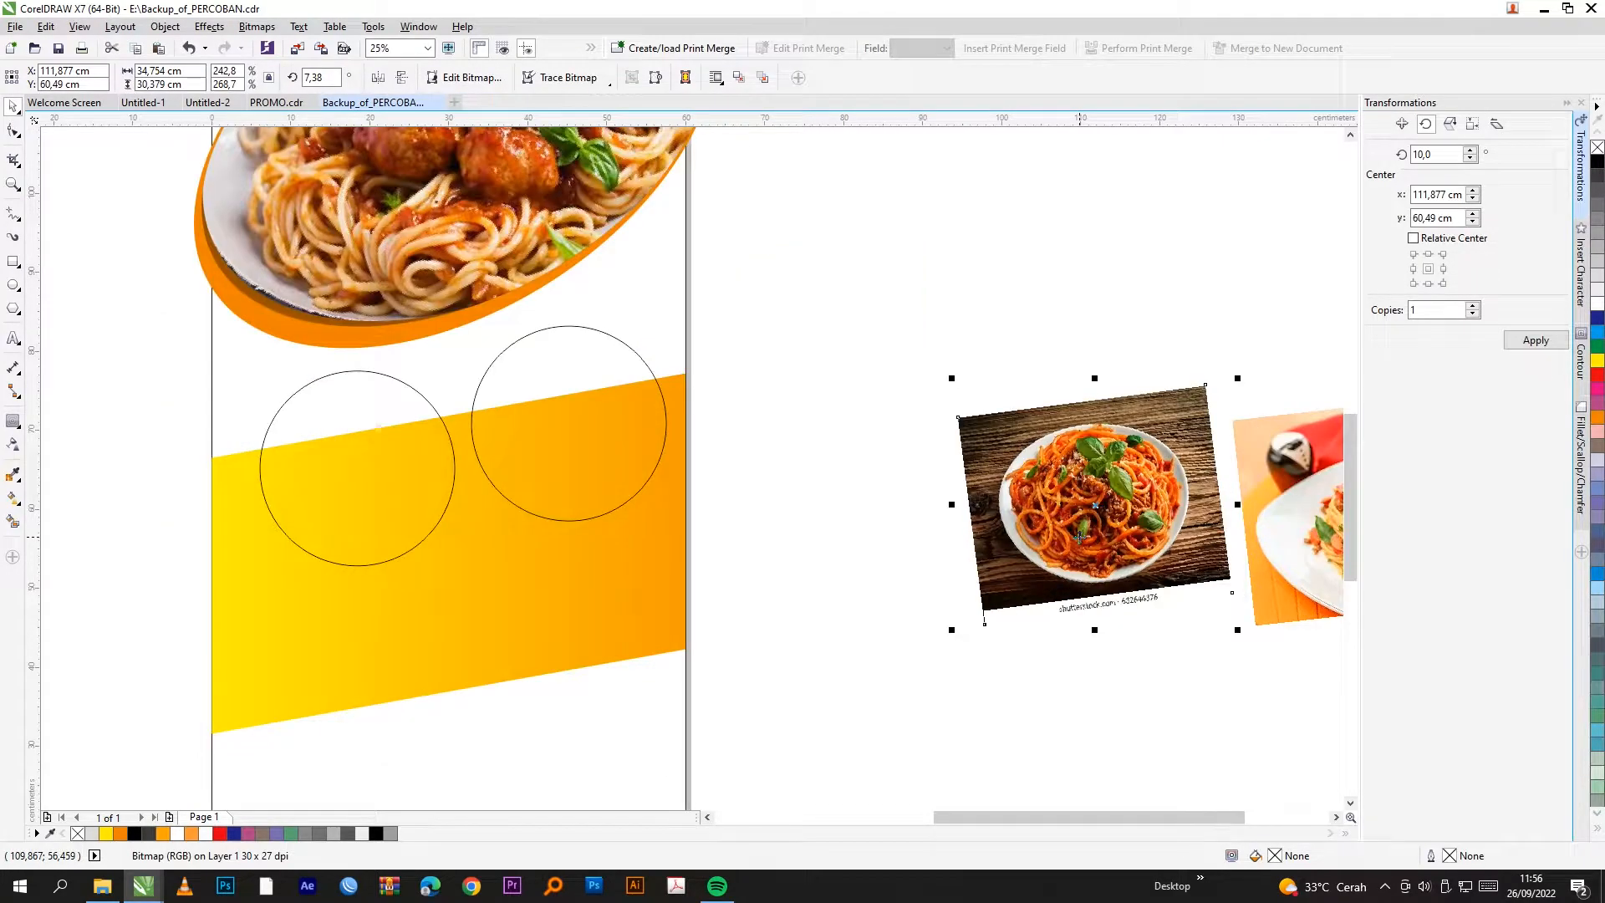
pyautogui.scroll(-1, 1079, 535)
pyautogui.click(165, 26)
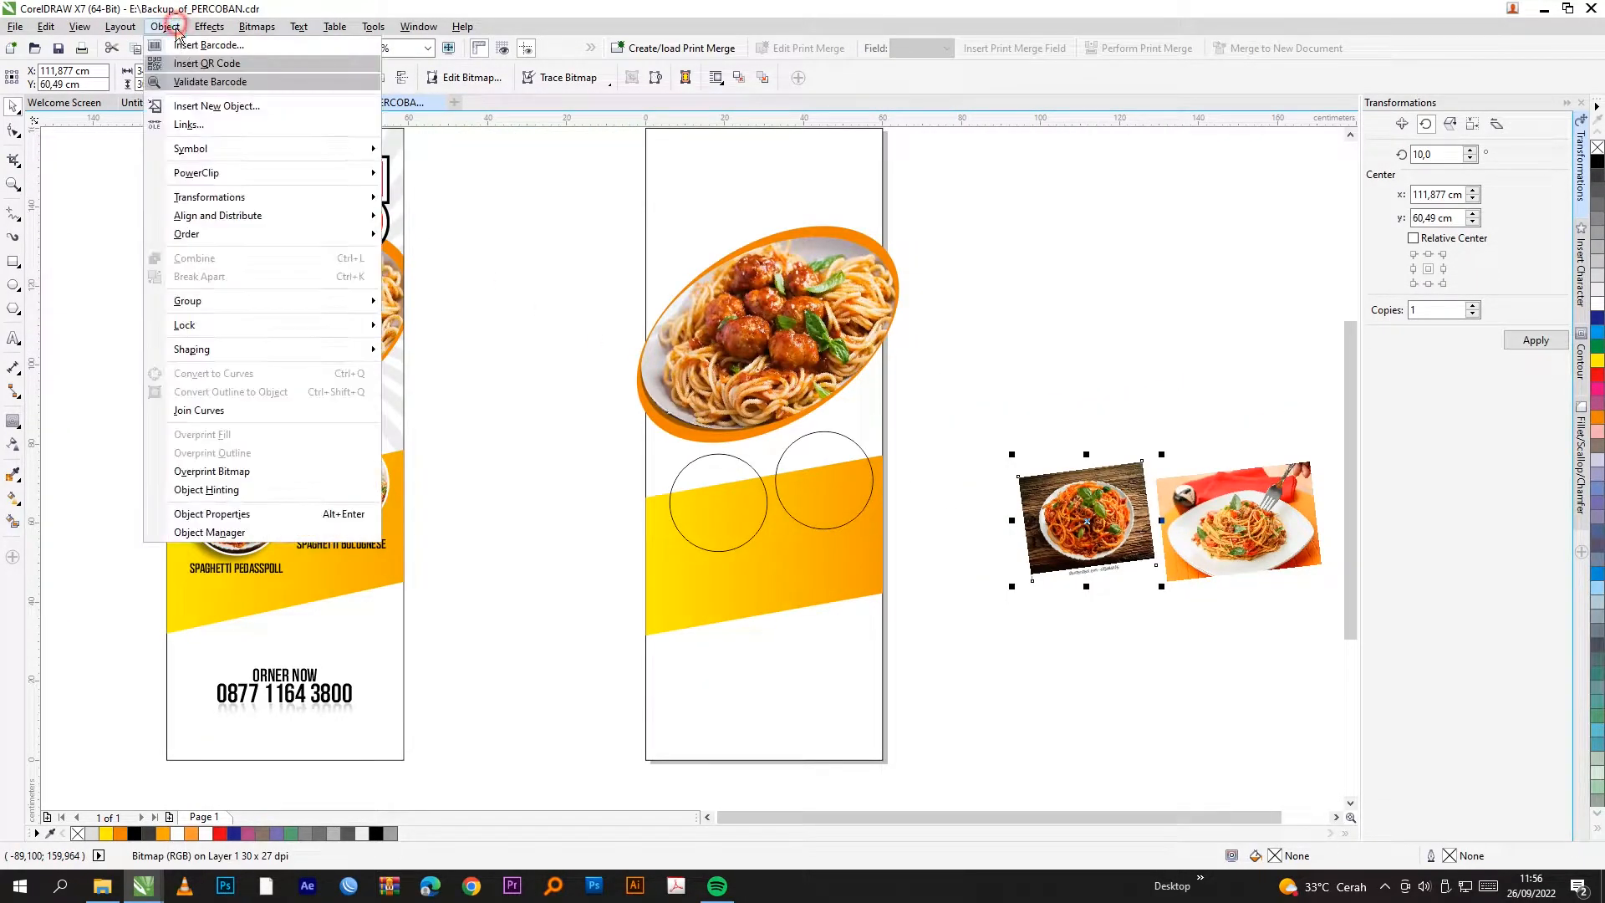
pyautogui.moveTo(213, 173)
pyautogui.click(491, 173)
pyautogui.click(737, 507)
pyautogui.scroll(2, 739, 507)
pyautogui.scroll(-1, 448, 510)
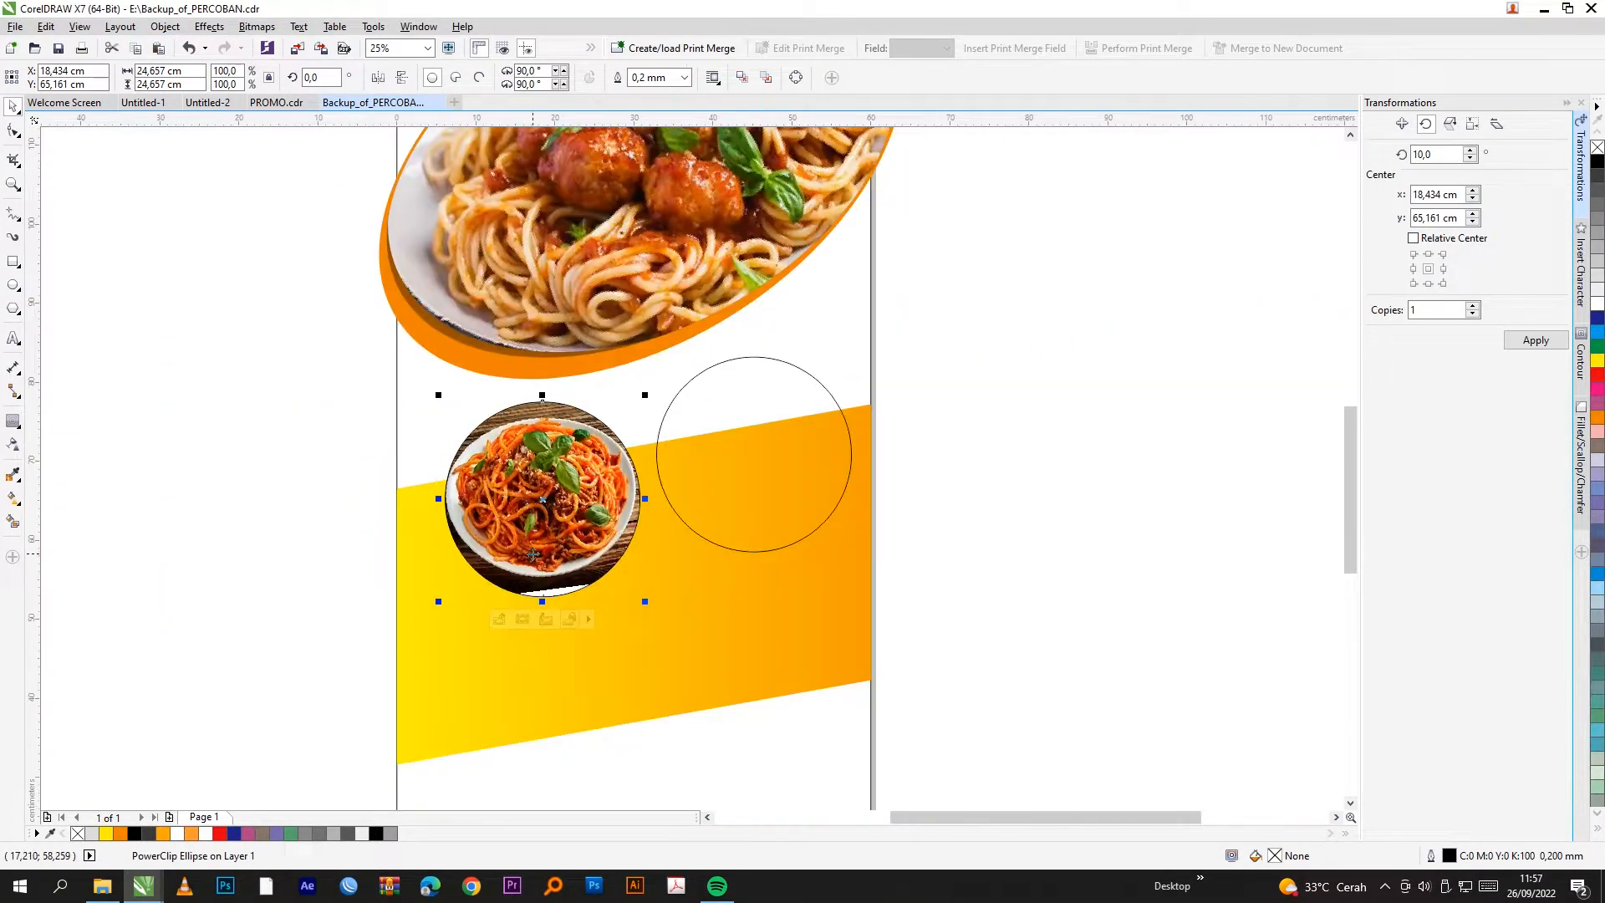
# Step: Enlarge and recentre the clipped photo so the plate fills the left circle
pyautogui.rightClick(538, 549)
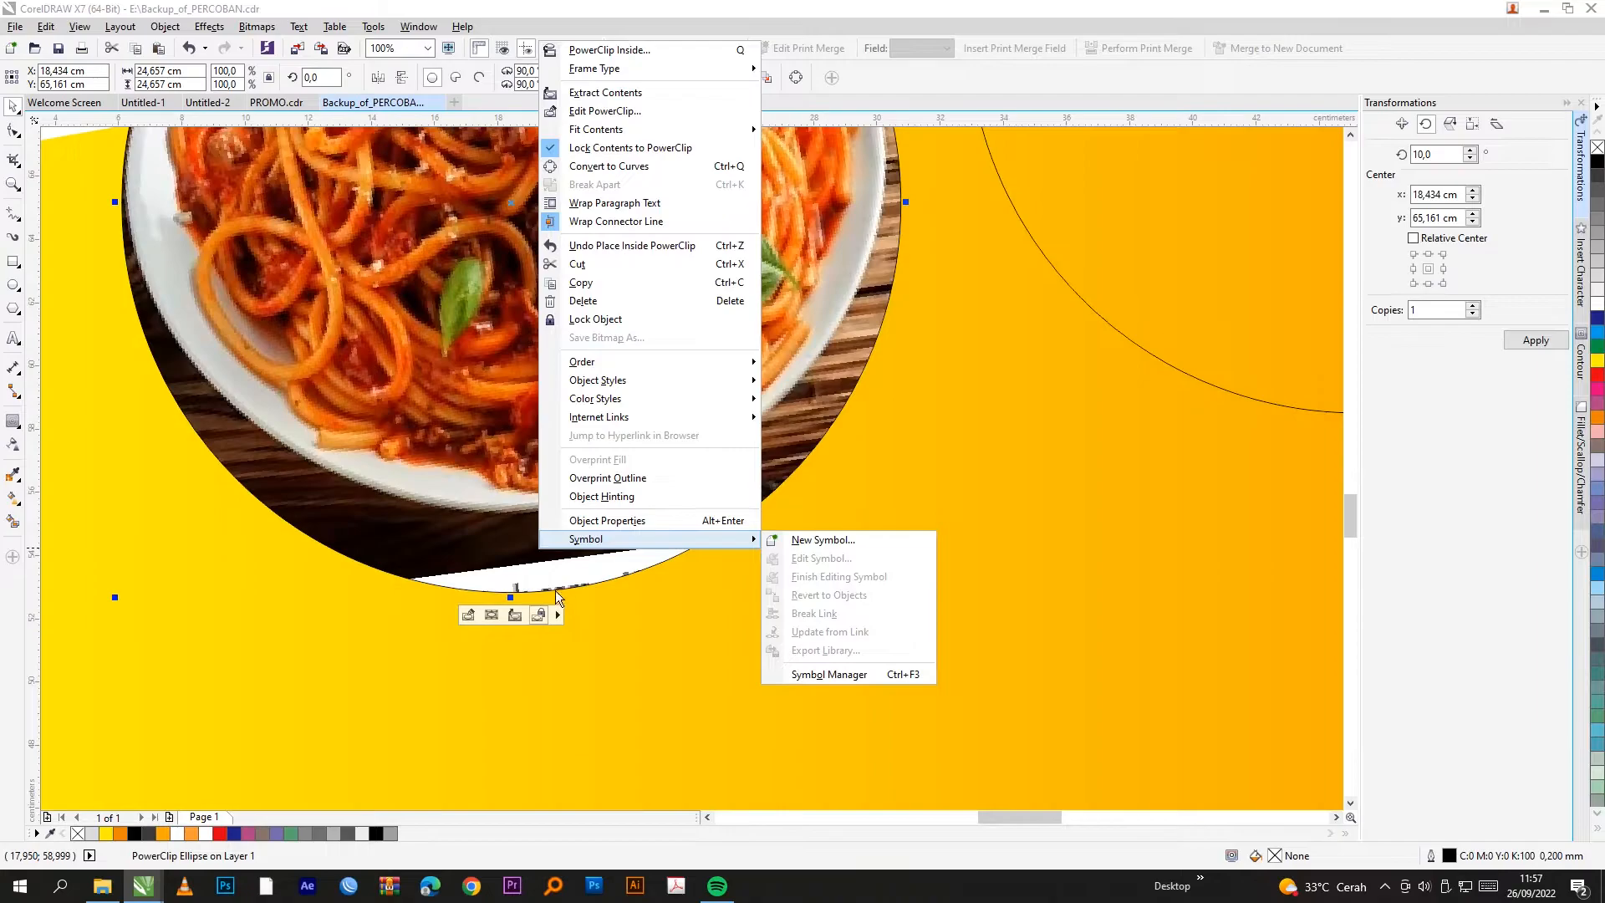
pyautogui.scroll(-1, 556, 589)
pyautogui.click(578, 118)
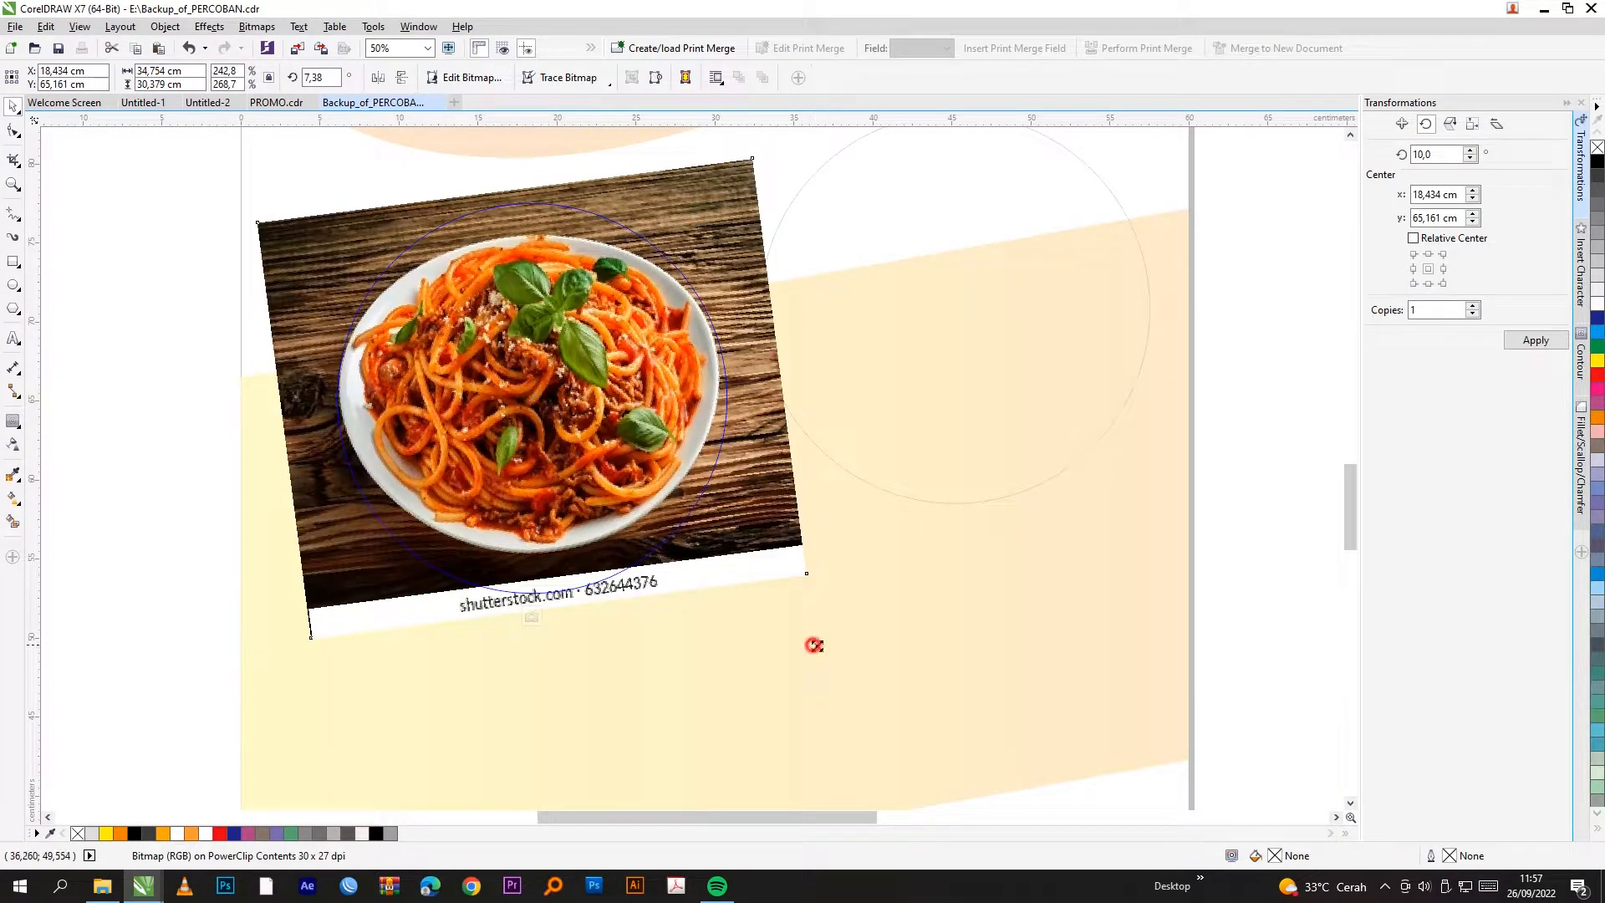
pyautogui.moveTo(813, 644); pyautogui.dragTo(817, 622)
pyautogui.moveTo(789, 551); pyautogui.dragTo(794, 570)
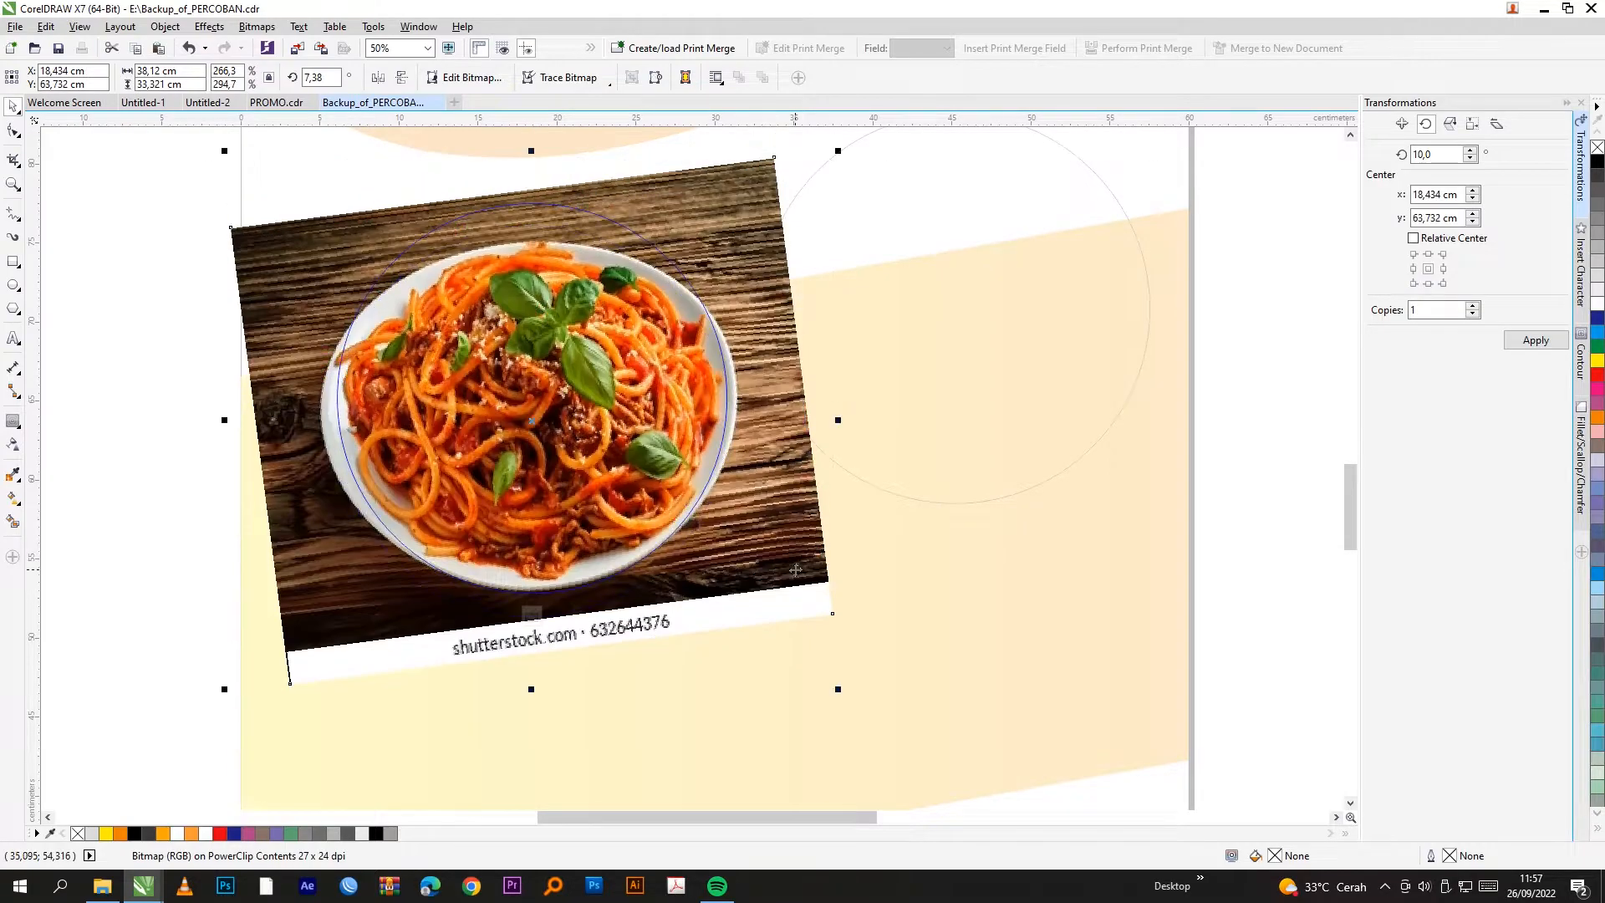
pyautogui.click(532, 615)
pyautogui.scroll(-4, 544, 510)
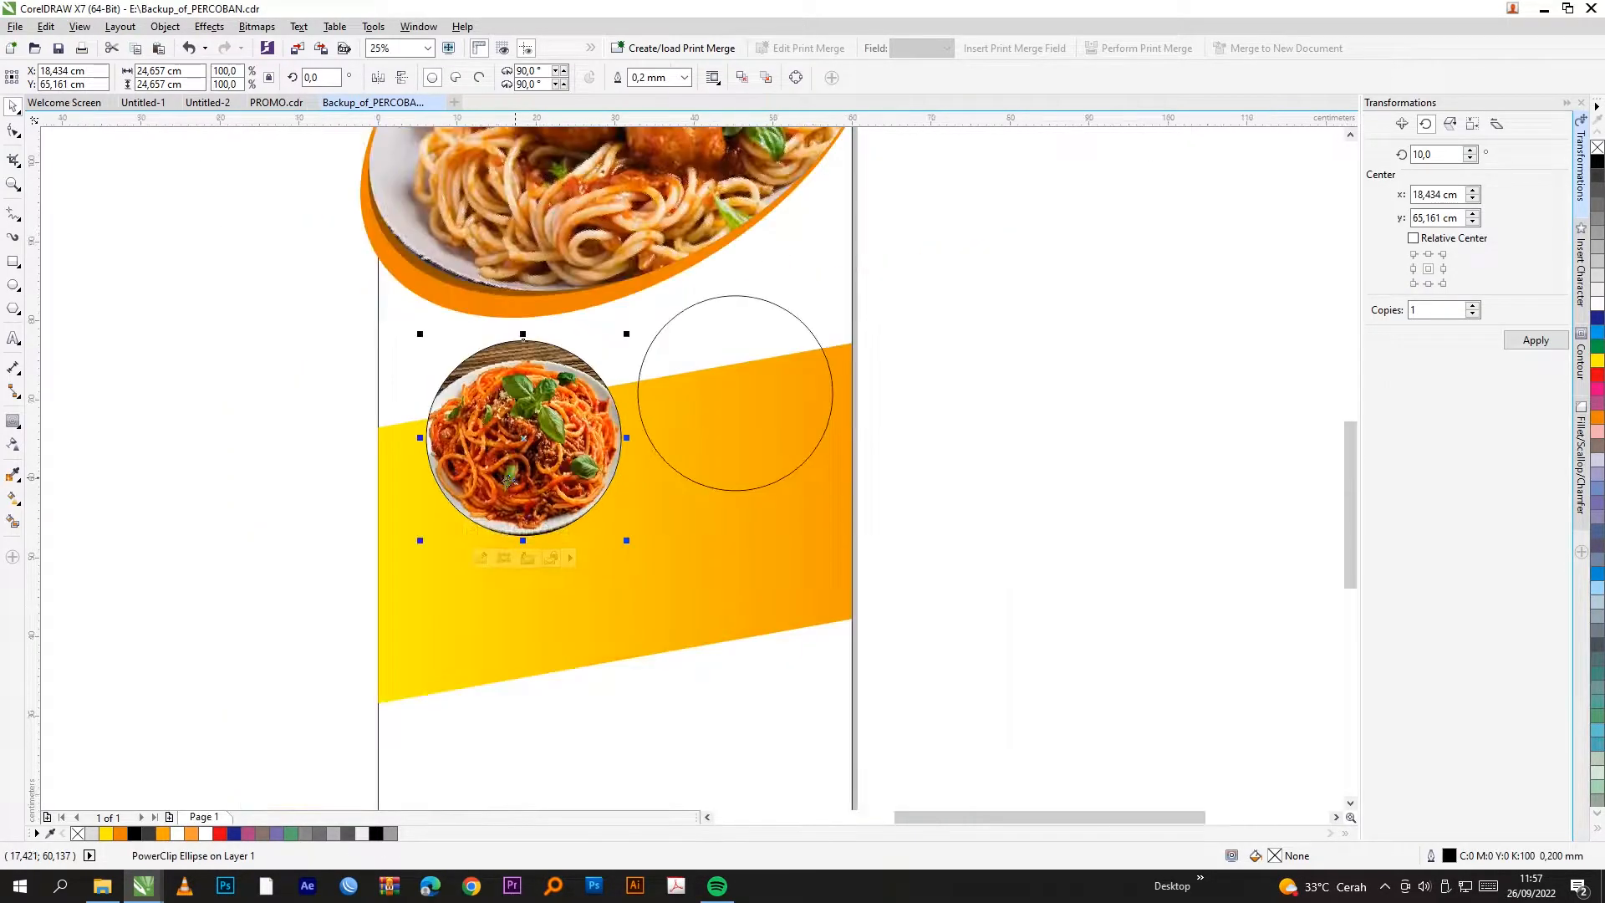
pyautogui.scroll(2, 554, 474)
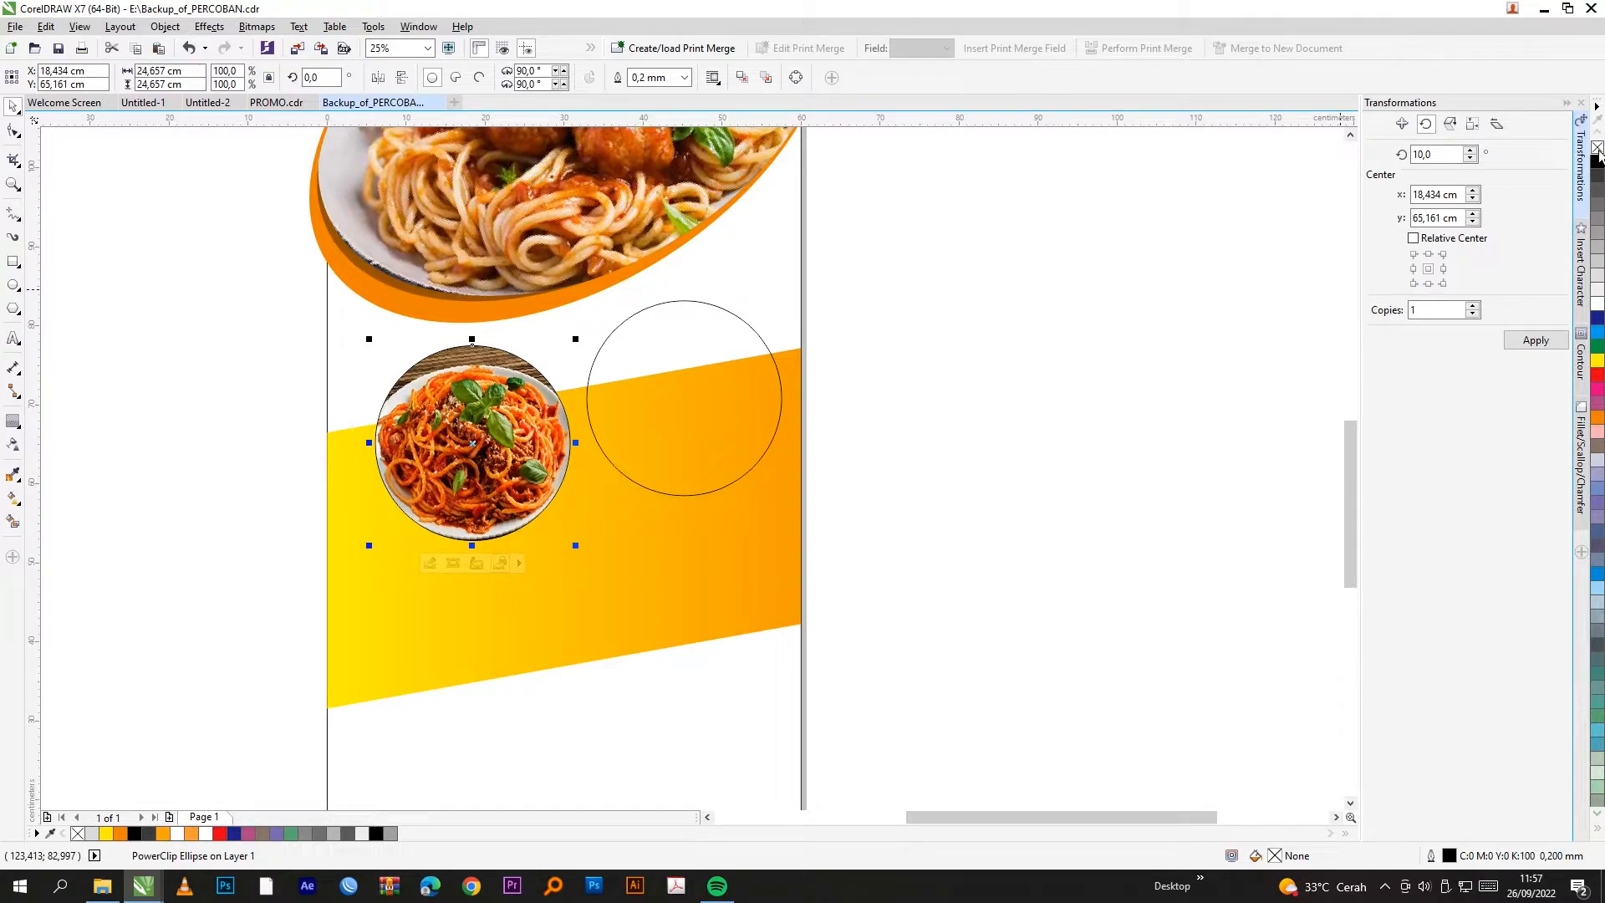
# Step: Drag the spaghetti-with-fork photo into the right circle as a PowerClip
pyautogui.click(1014, 329)
pyautogui.scroll(-2, 627, 436)
pyautogui.moveTo(1086, 459); pyautogui.dragTo(829, 398)
pyautogui.scroll(2, 732, 408)
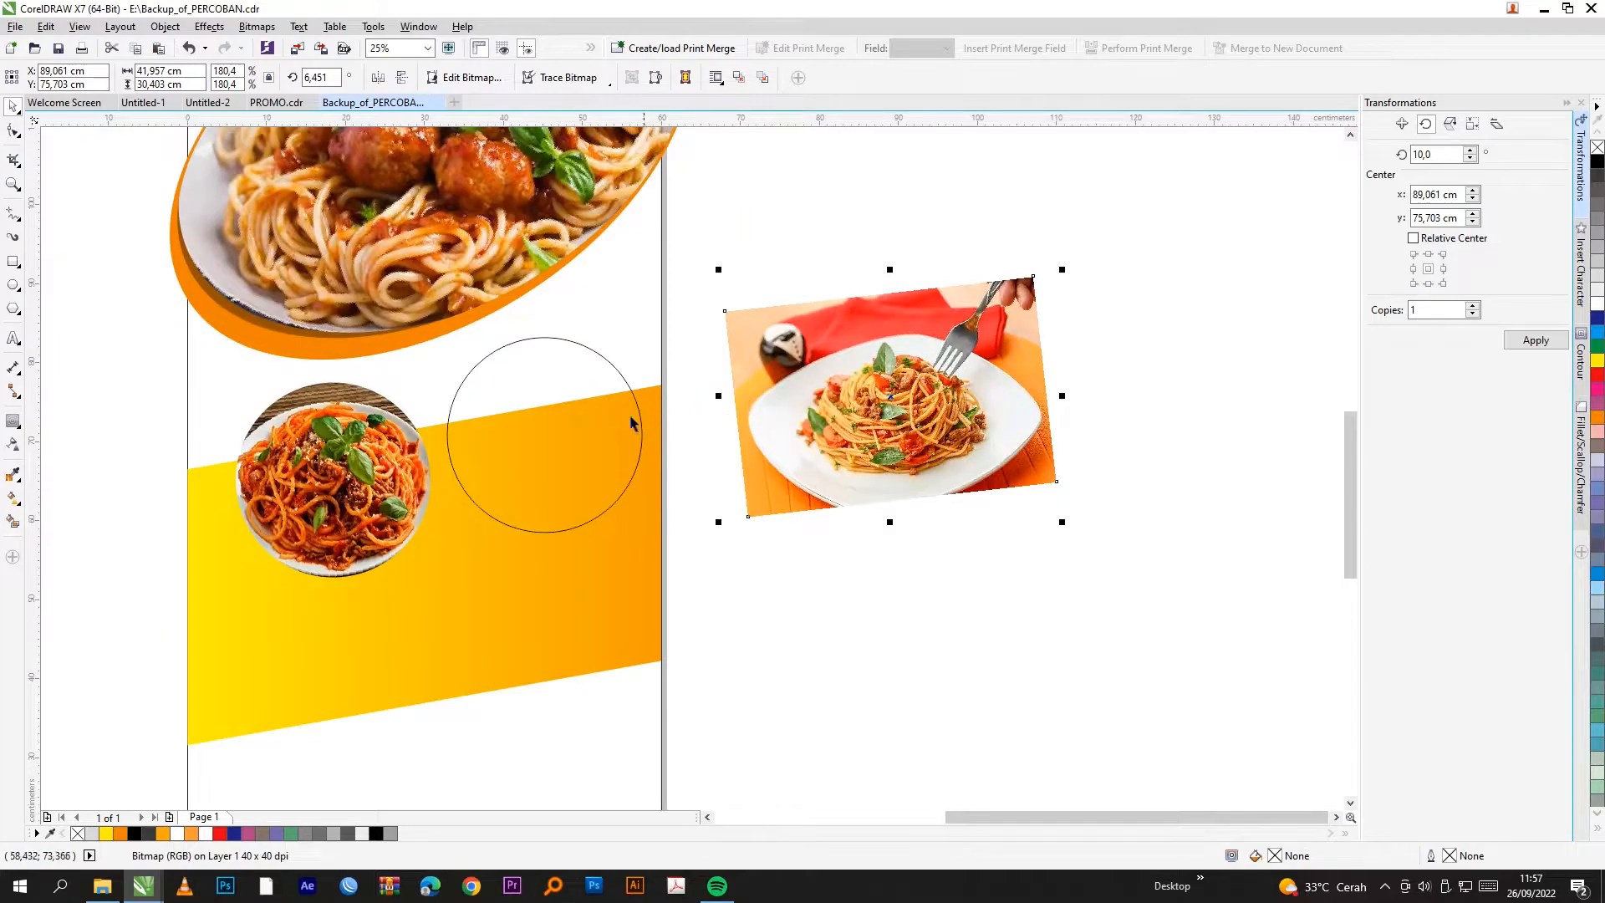
pyautogui.click(554, 414)
# Step: Enlarge the fork photo inside the right circle to fill the frame
pyautogui.rightClick(558, 414)
pyautogui.click(585, 423)
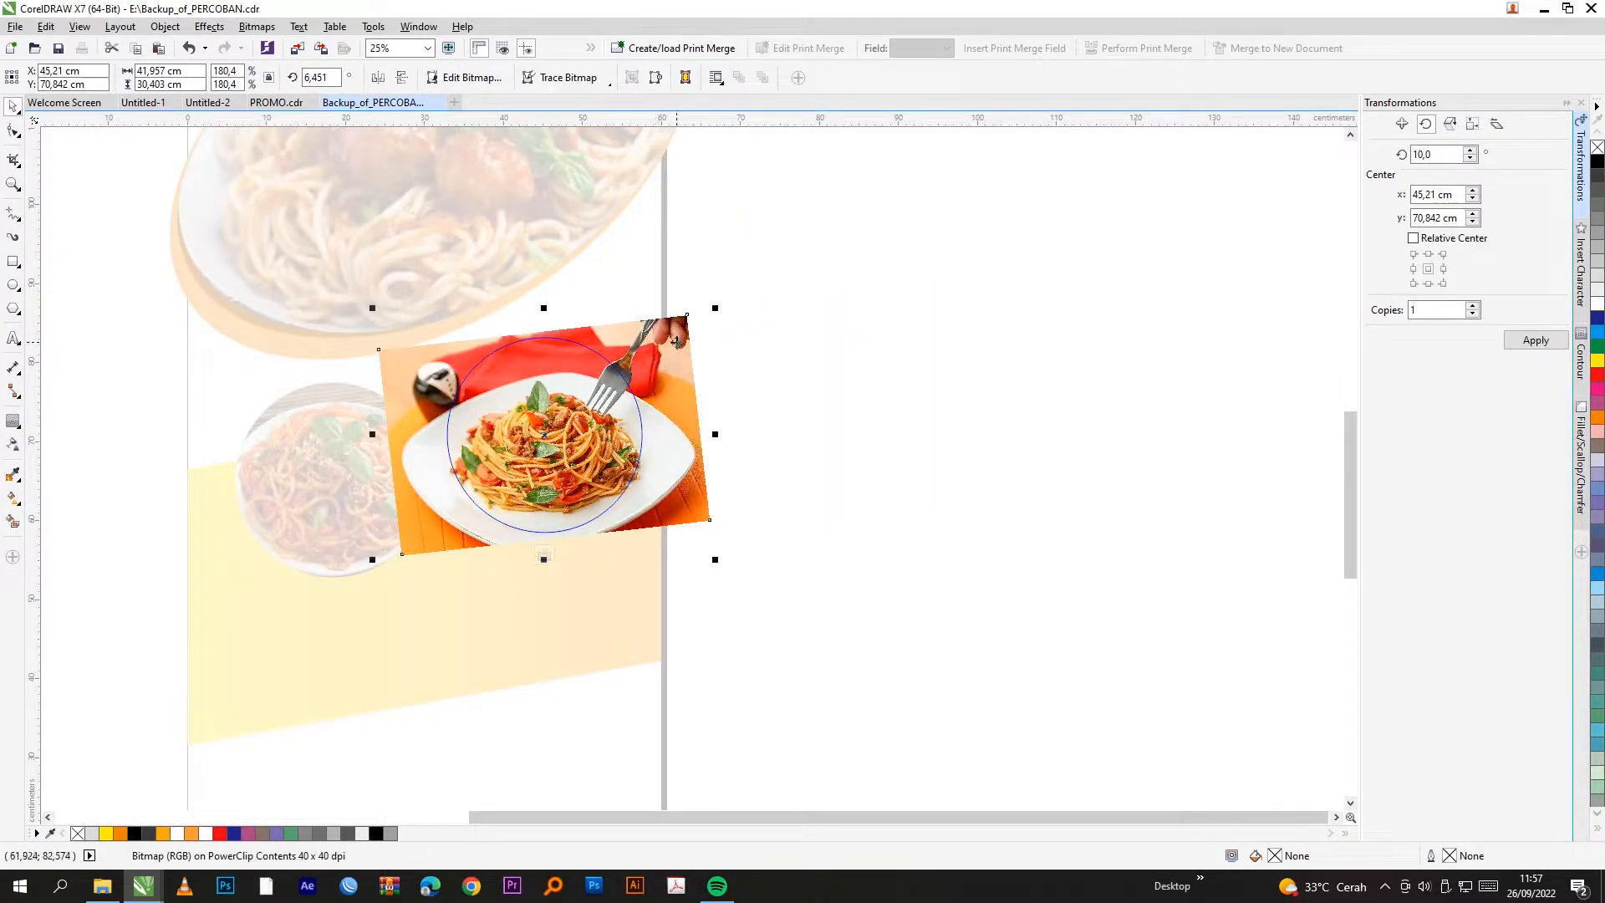
pyautogui.moveTo(716, 309); pyautogui.dragTo(743, 289)
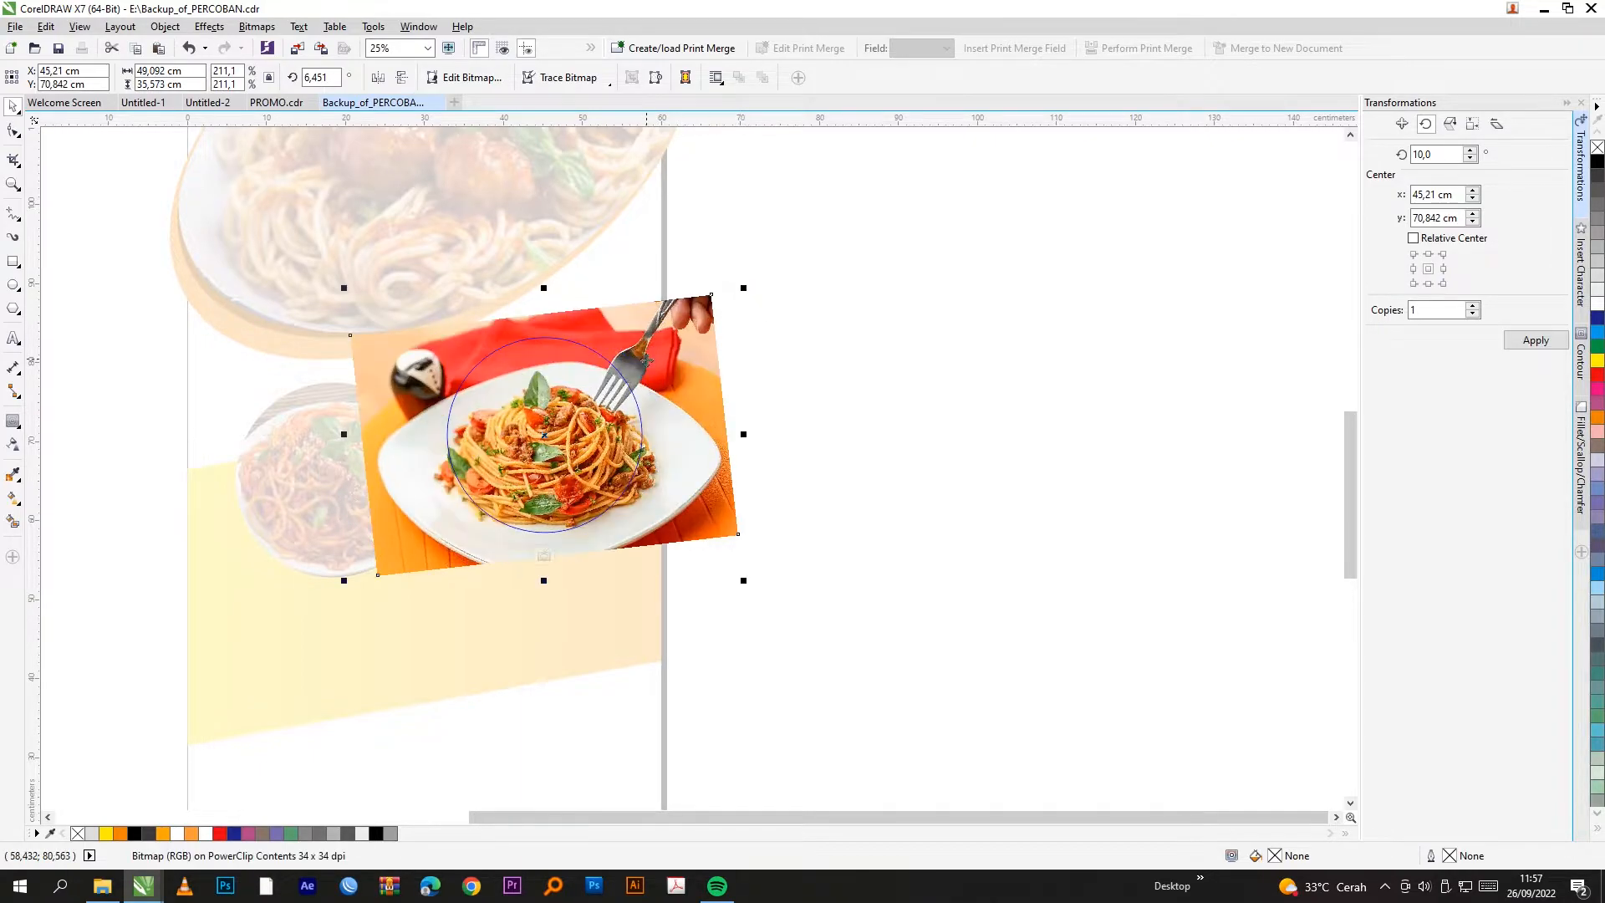
pyautogui.click(544, 555)
pyautogui.click(809, 473)
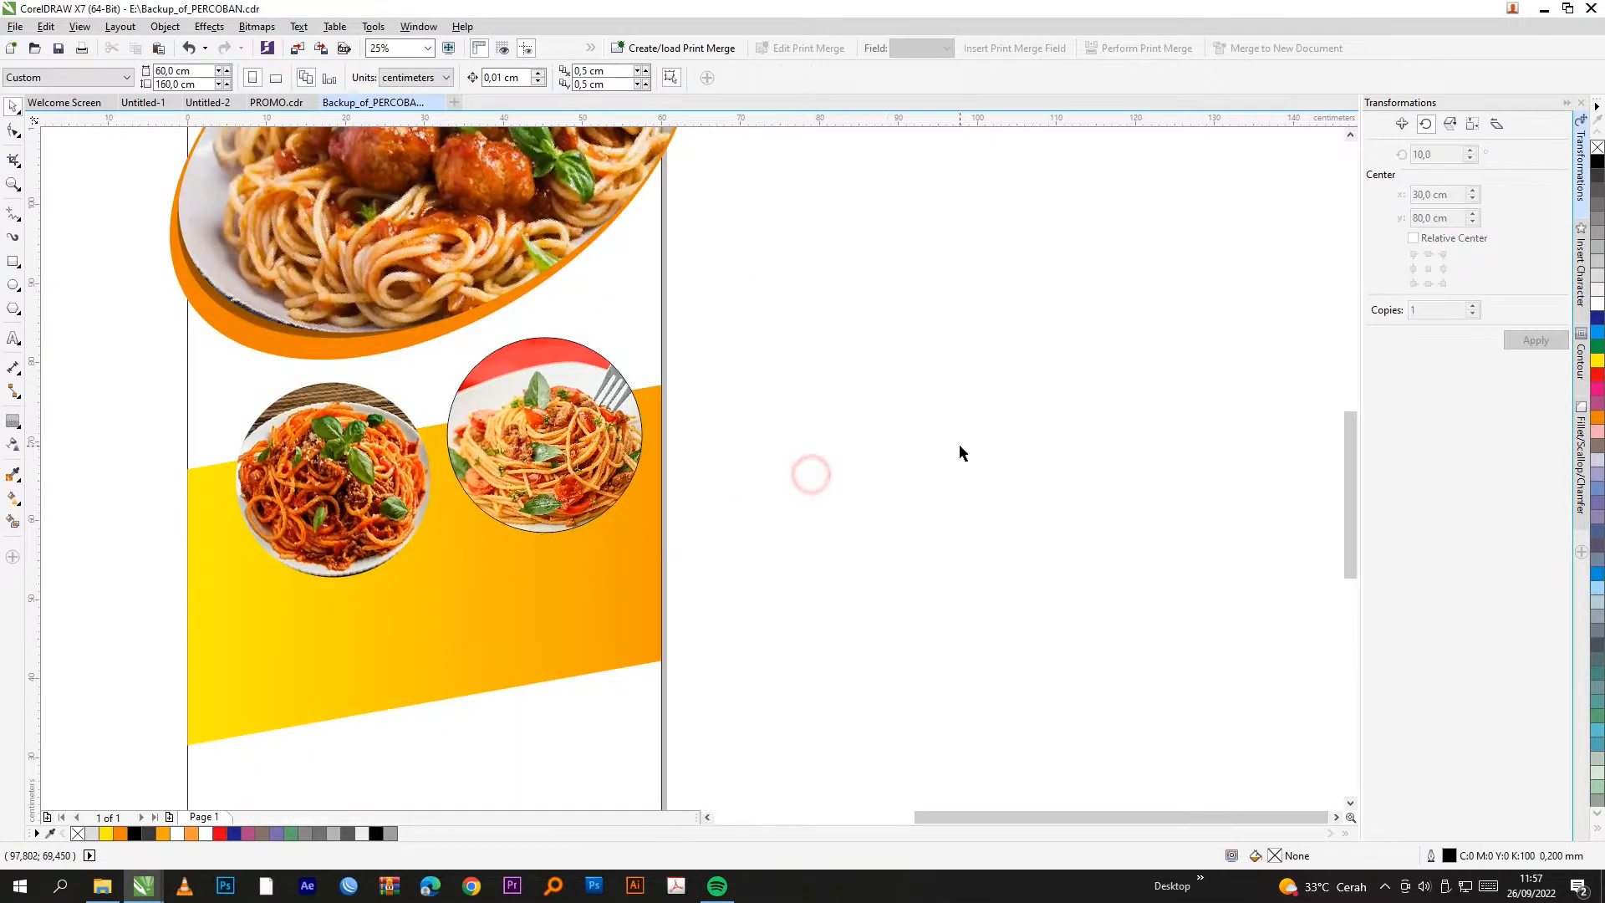
pyautogui.scroll(-2, 960, 443)
pyautogui.scroll(2, 734, 433)
pyautogui.click(752, 426)
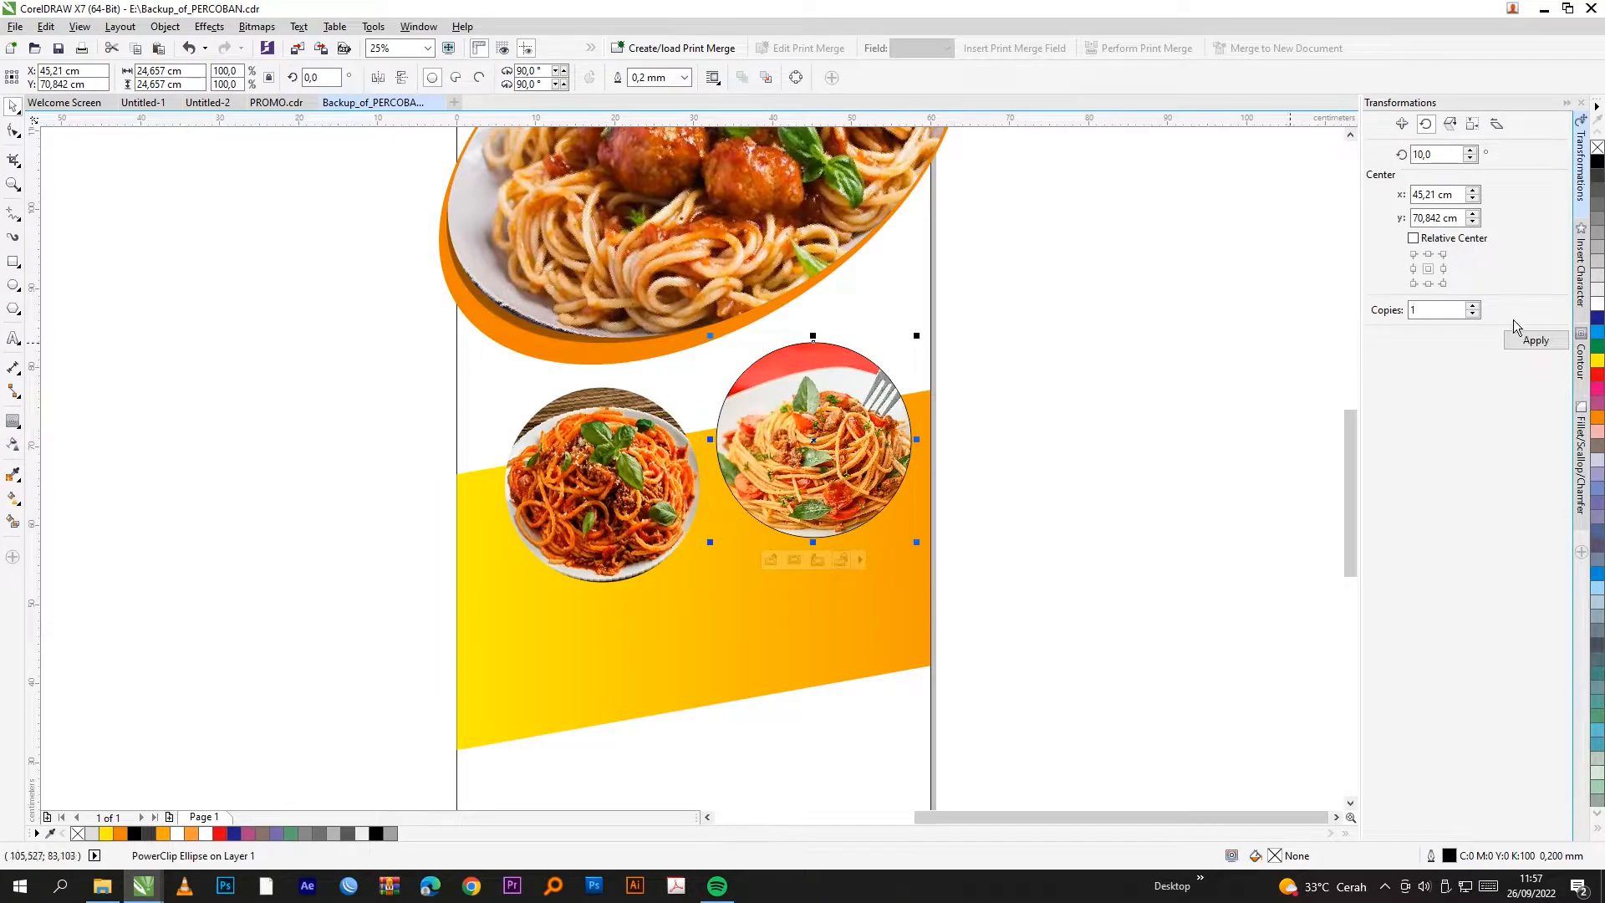
# Step: Set 5 mm outlines on both dish circles and make the left circle's outline white
pyautogui.scroll(1, 959, 433)
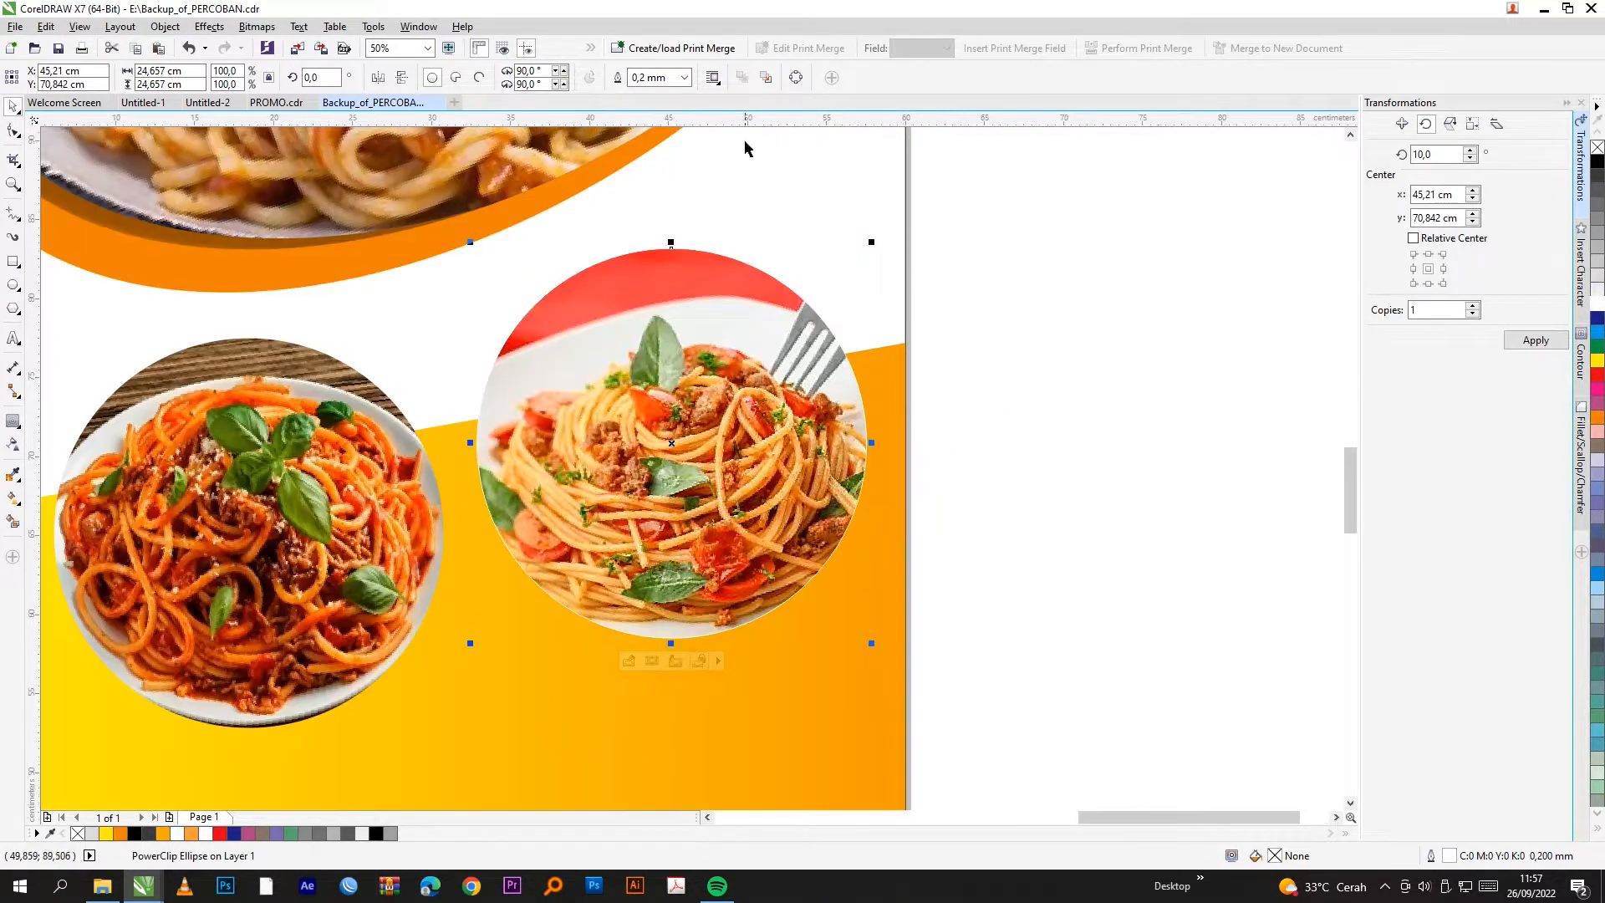
pyautogui.click(684, 76)
pyautogui.click(647, 258)
pyautogui.scroll(-1, 870, 400)
pyautogui.click(944, 390)
pyautogui.click(472, 436)
pyautogui.click(683, 77)
pyautogui.click(657, 258)
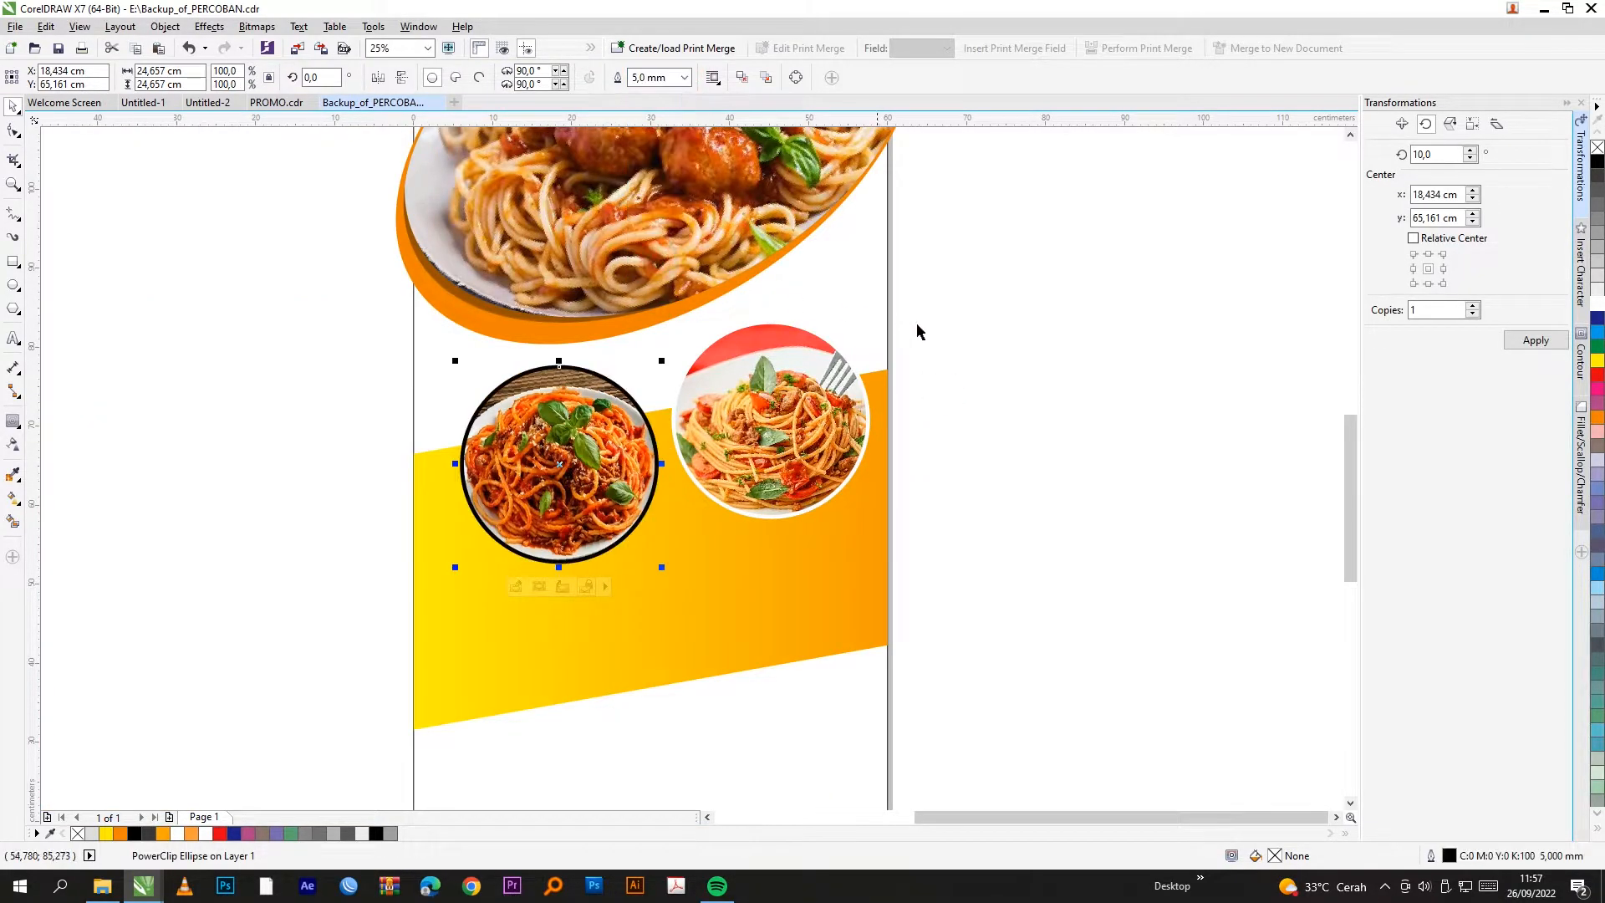
pyautogui.rightClick(1594, 305)
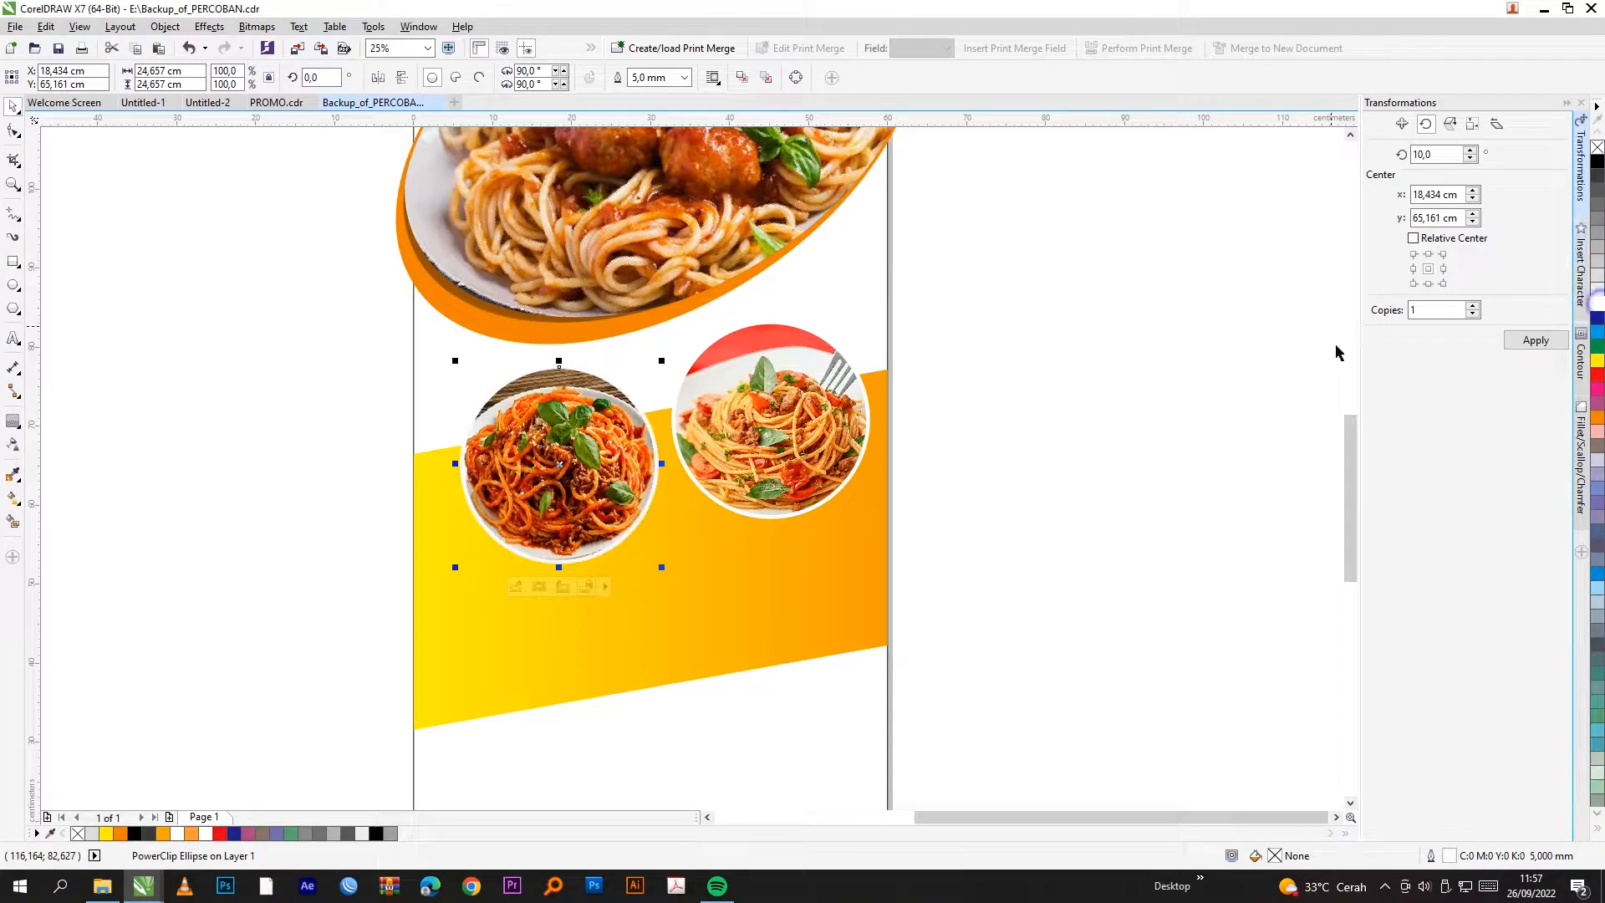
# Step: Compare the rimmed dish circles, then select both circles on the second banner
pyautogui.click(1046, 337)
pyautogui.scroll(-1, 705, 552)
pyautogui.click(891, 439)
pyautogui.scroll(1, 667, 504)
pyautogui.click(656, 498)
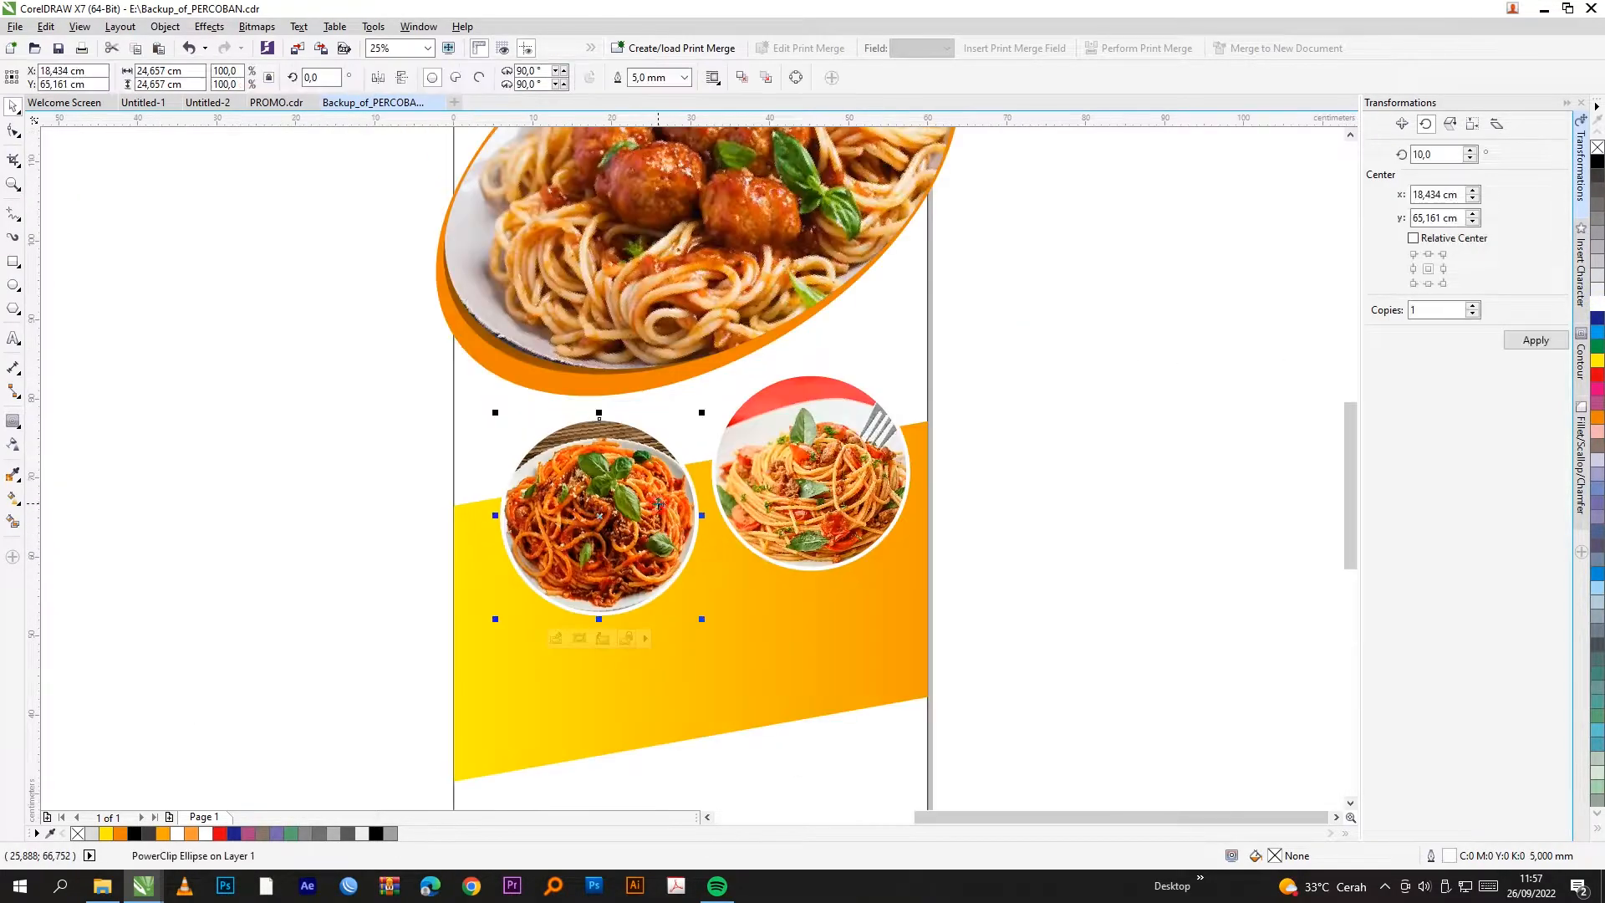
pyautogui.scroll(-1, 1112, 474)
pyautogui.click(1117, 472)
pyautogui.scroll(2, 401, 507)
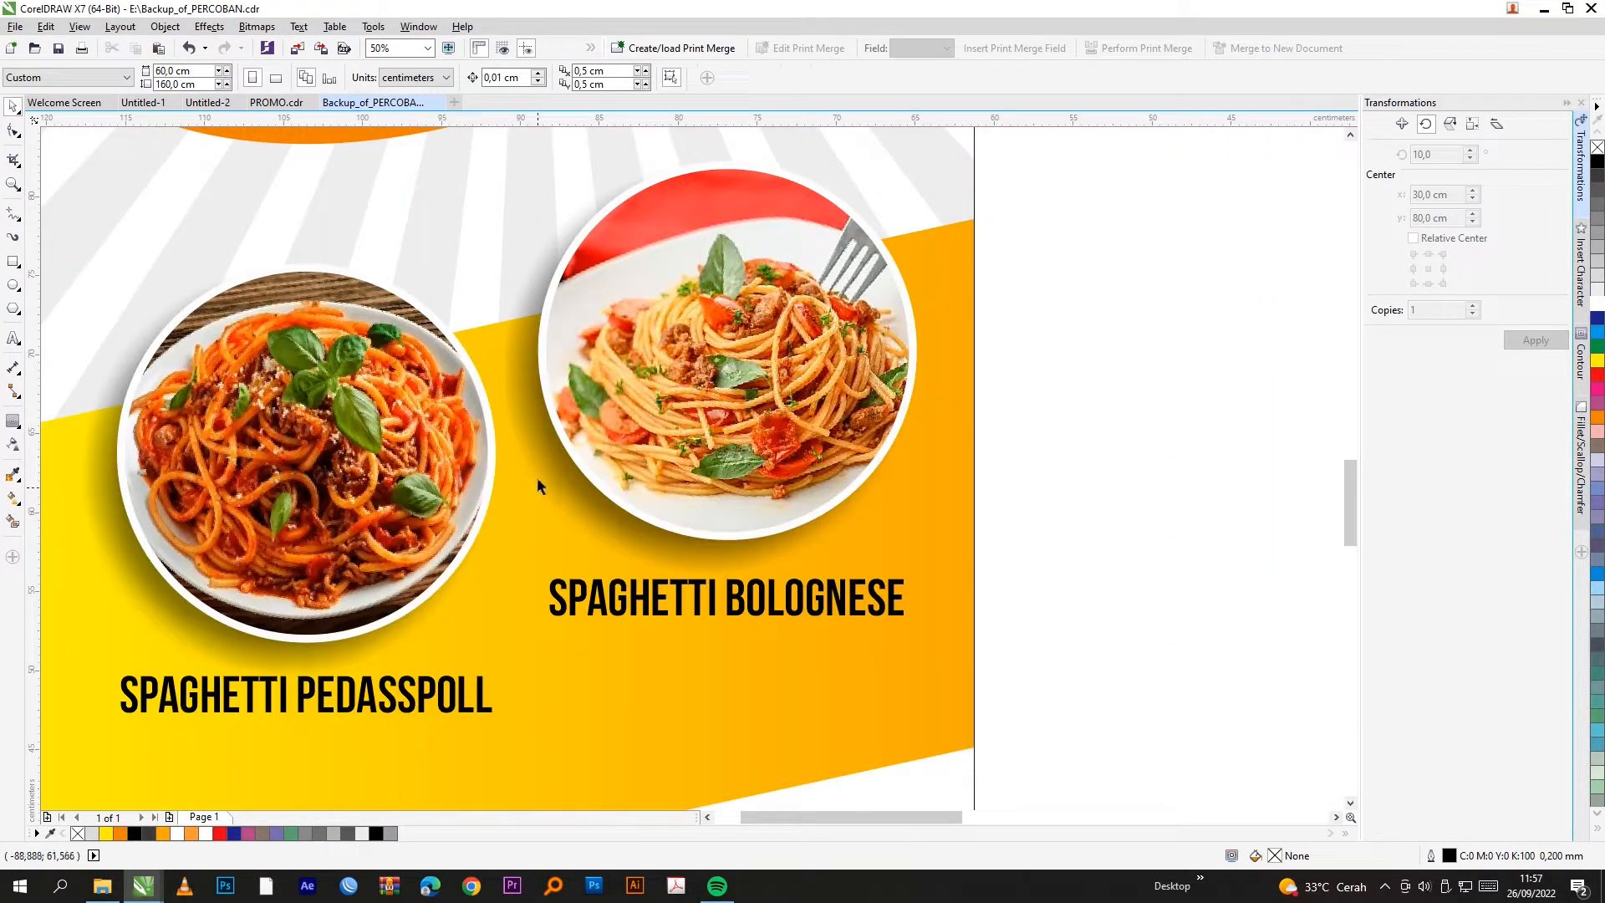
pyautogui.scroll(-2, 559, 490)
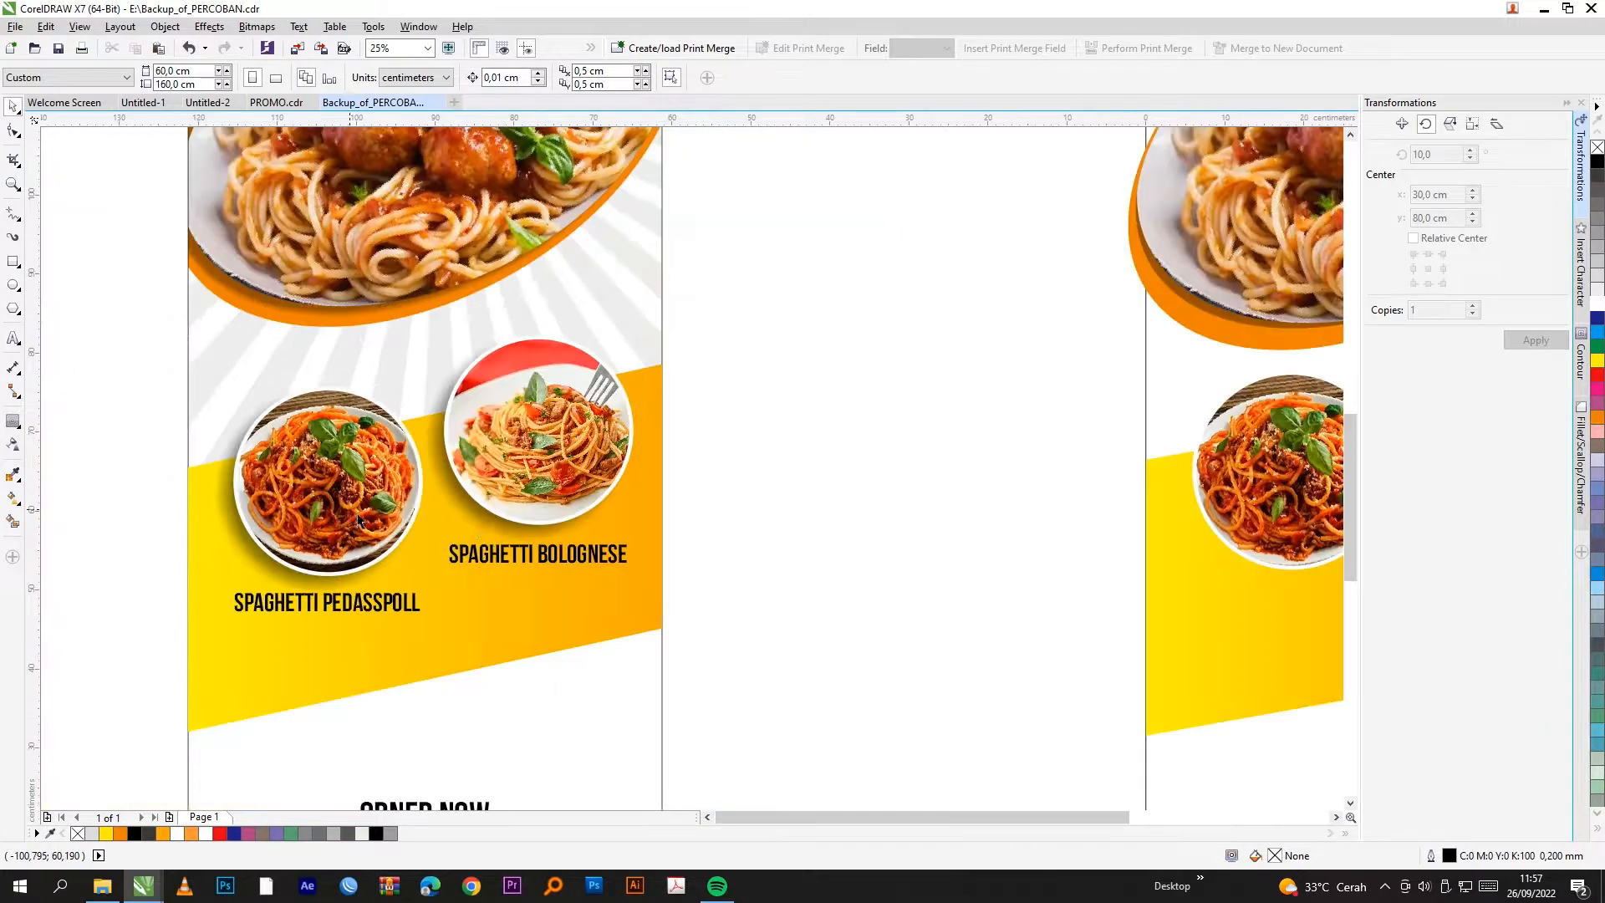
pyautogui.scroll(1, 886, 502)
pyautogui.click(734, 460)
pyautogui.keyDown('shift'); pyautogui.click(967, 431); pyautogui.keyUp('shift')
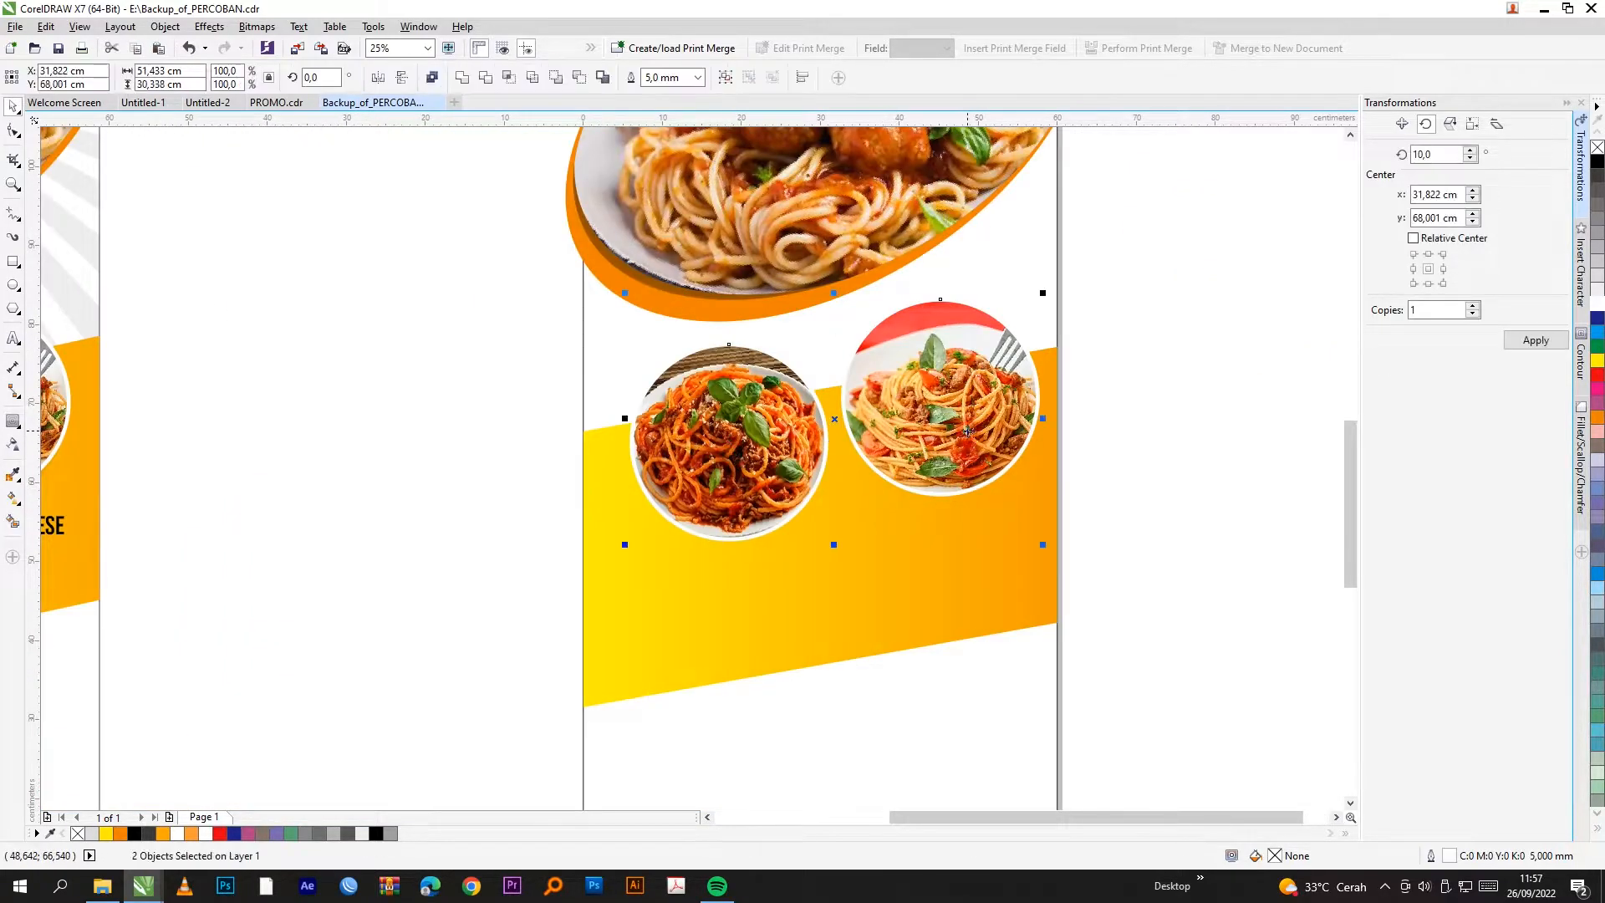
# Step: Group both dish circles and apply the Flat Bottom Left drop shadow preset
pyautogui.moveTo(1211, 284); pyautogui.dragTo(433, 573)
pyautogui.hotkey('ctrl', 'g')
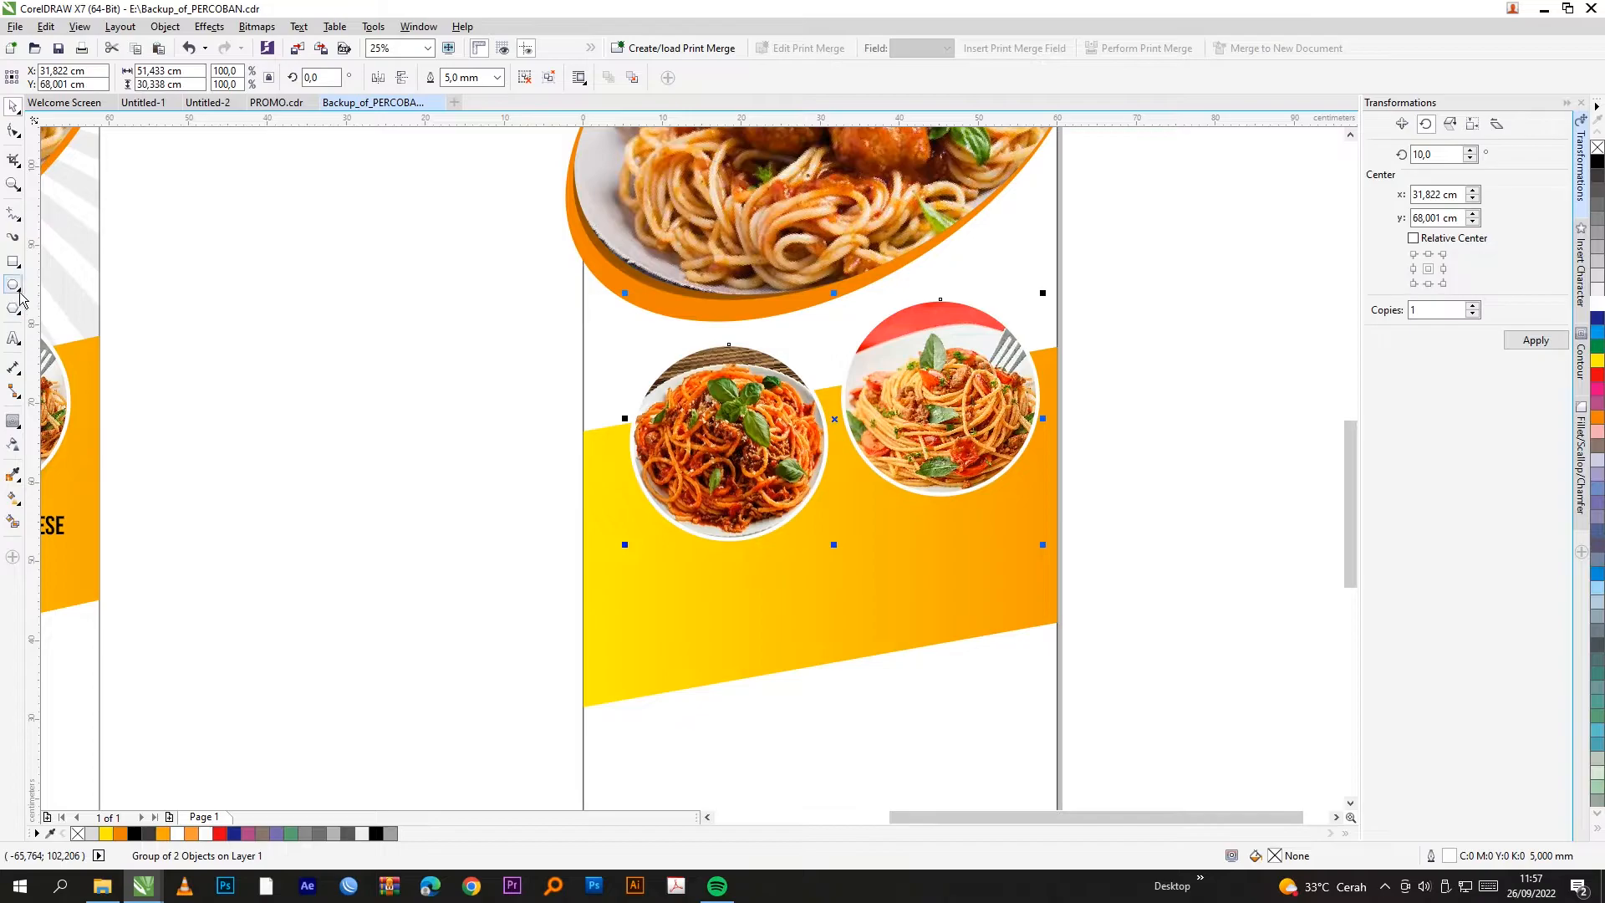
pyautogui.click(19, 430)
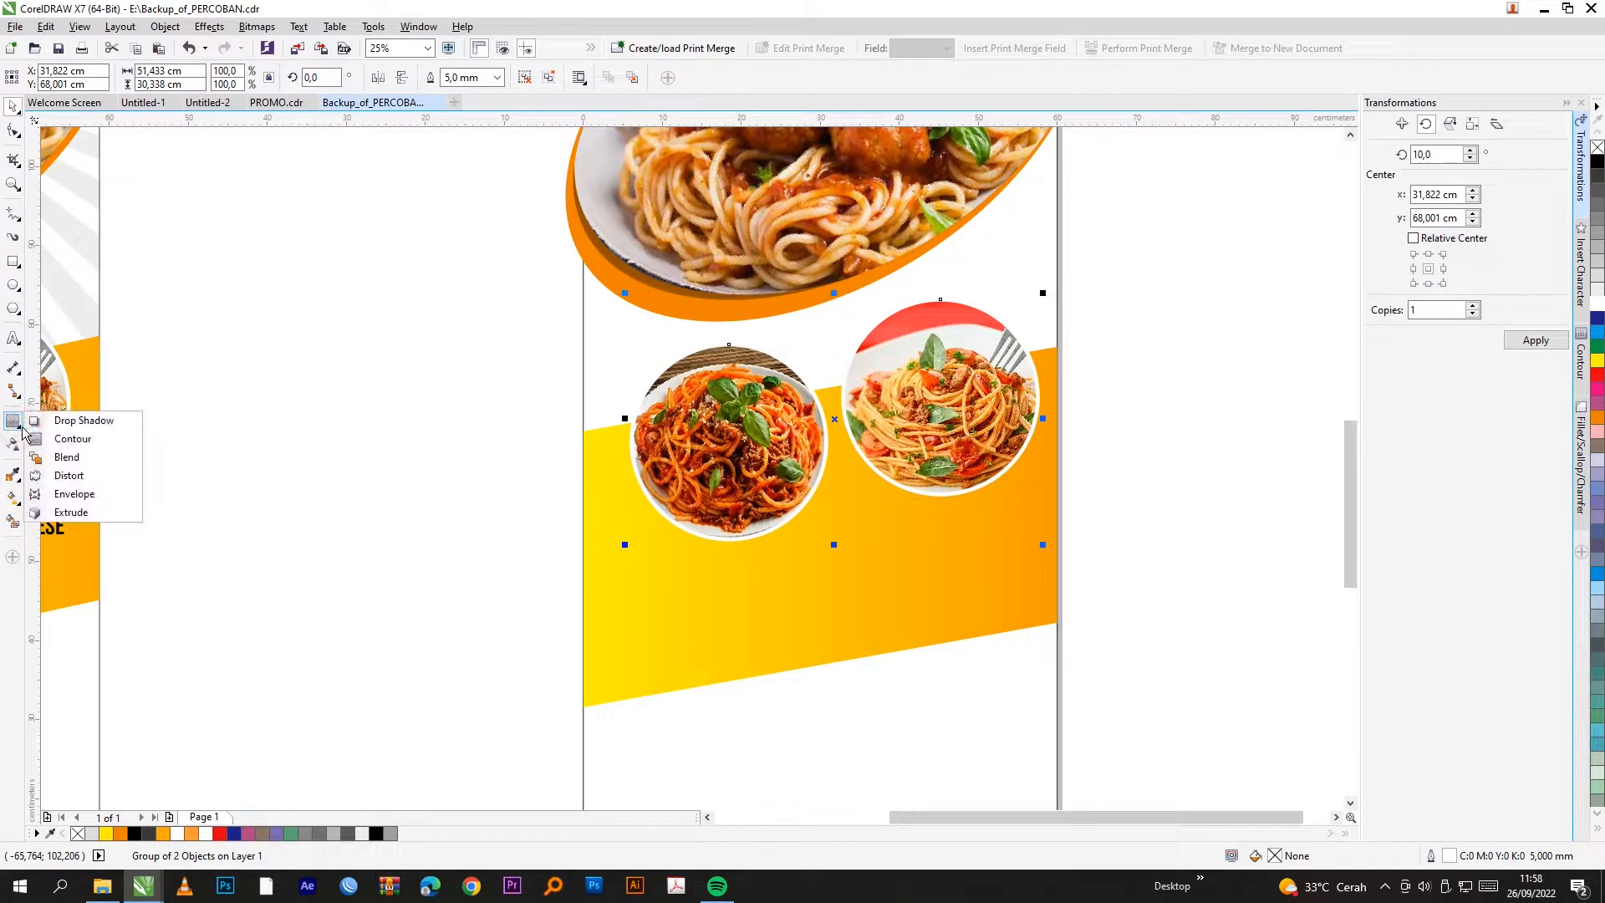
pyautogui.click(92, 427)
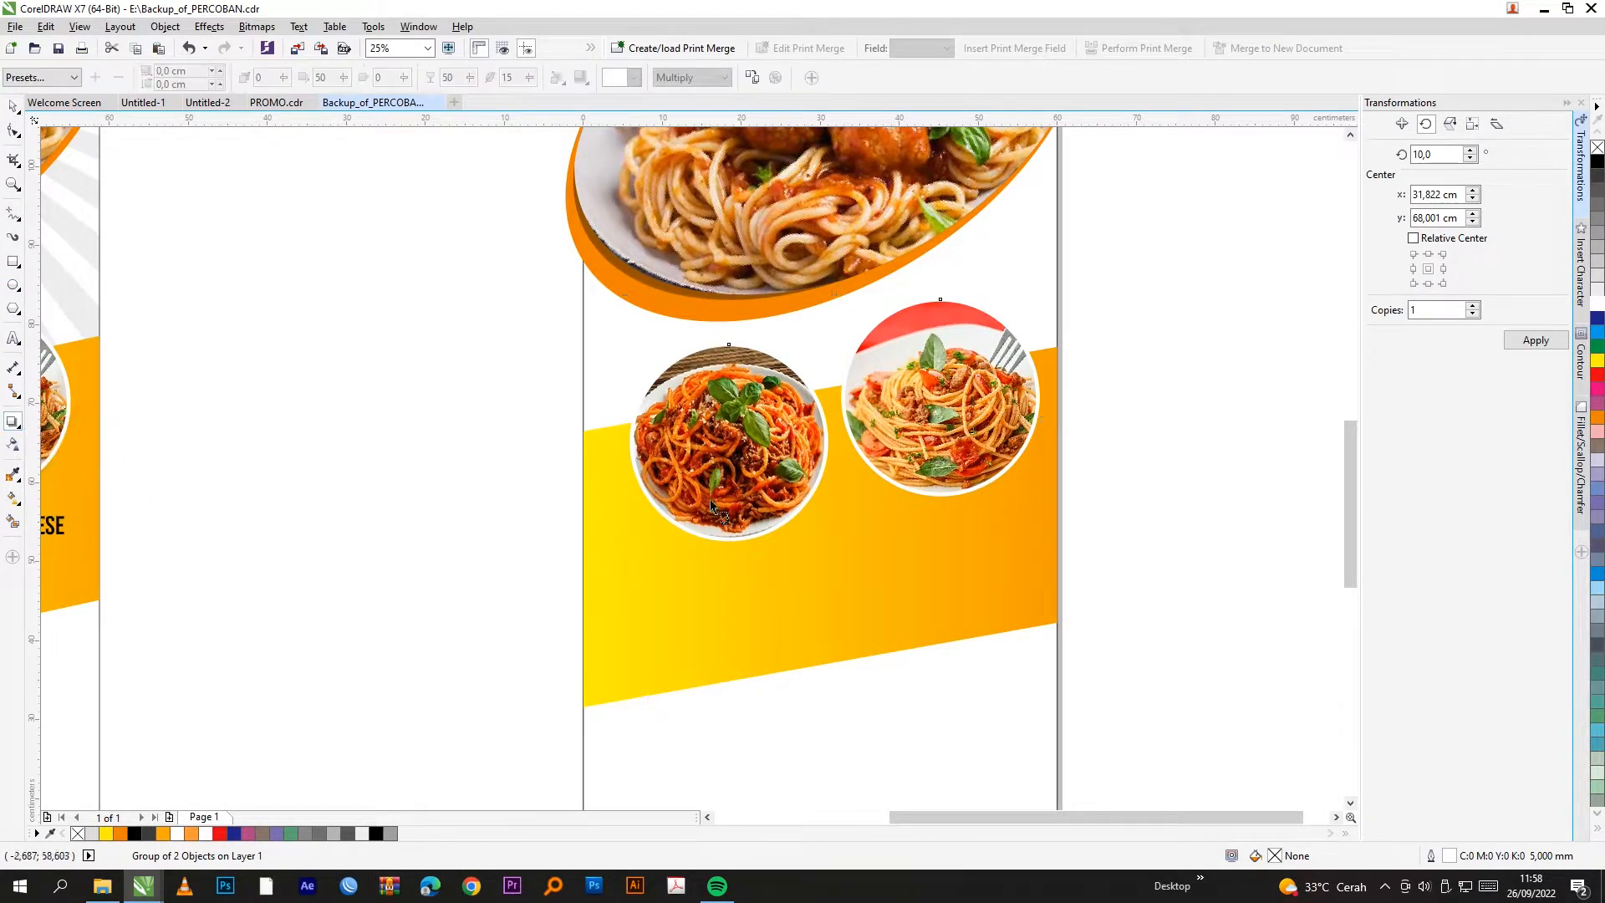
pyautogui.scroll(-1, 524, 448)
pyautogui.scroll(1, 652, 460)
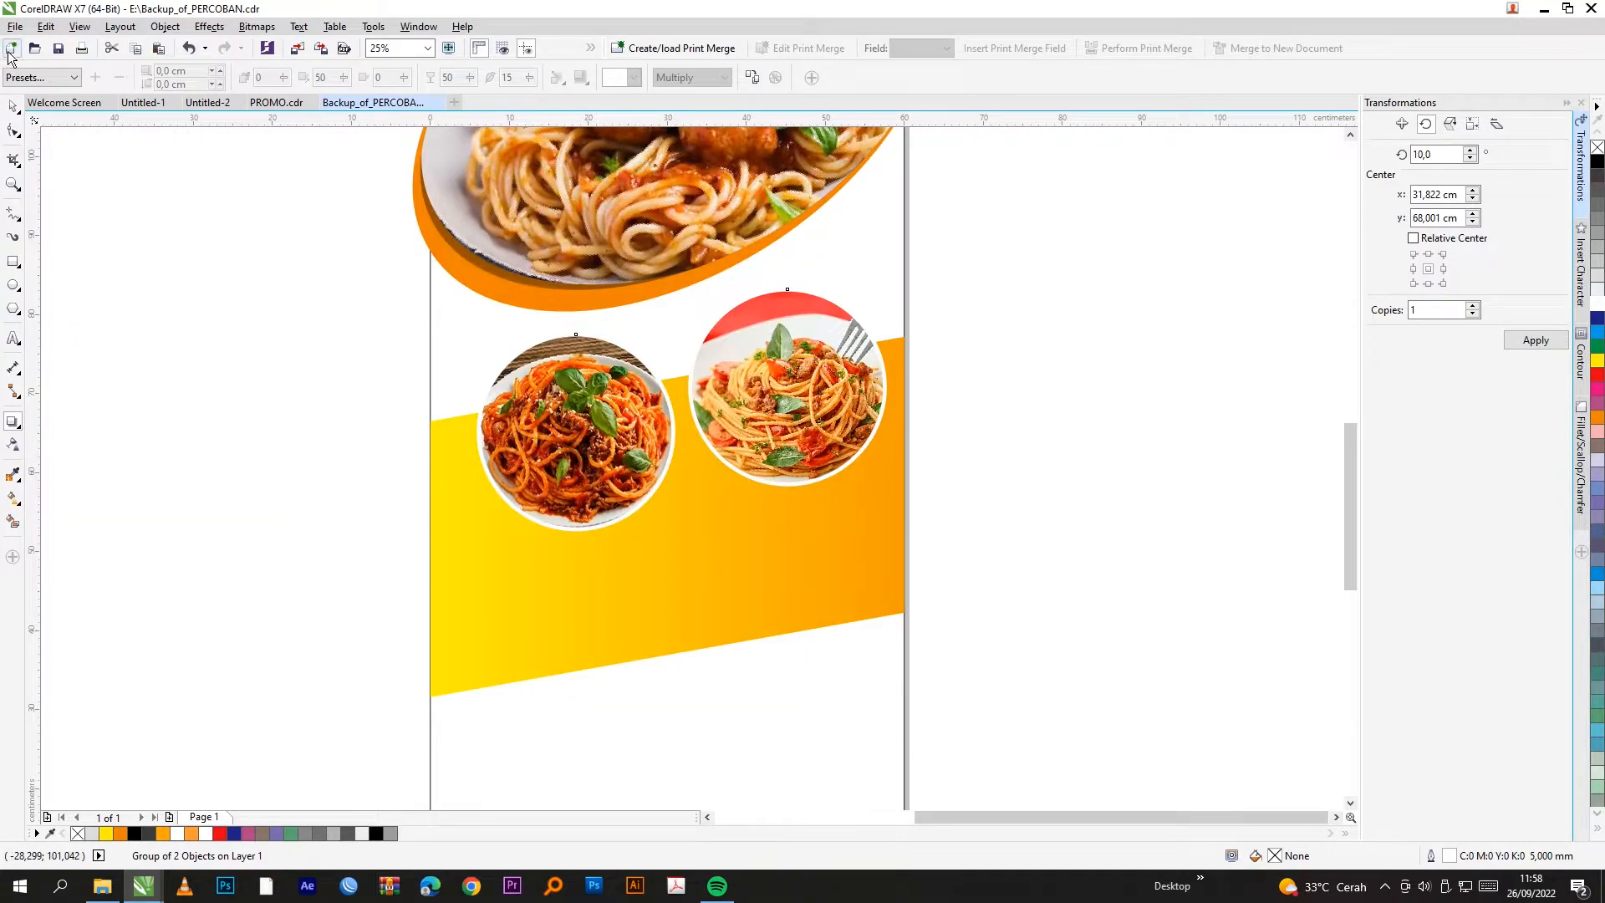
pyautogui.click(46, 78)
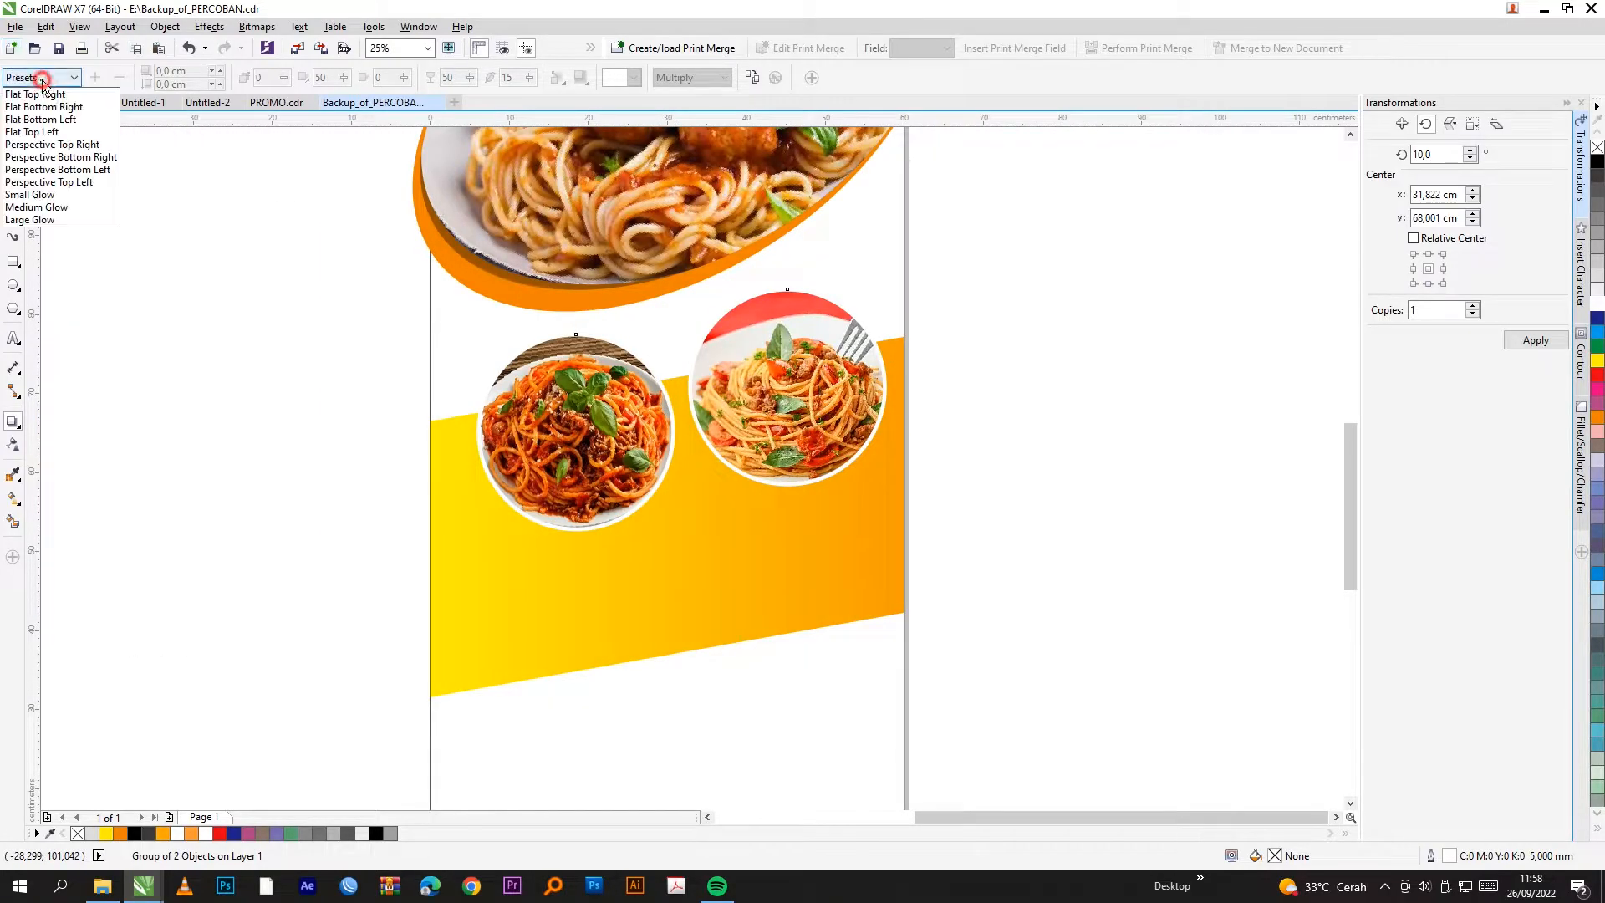
pyautogui.click(70, 121)
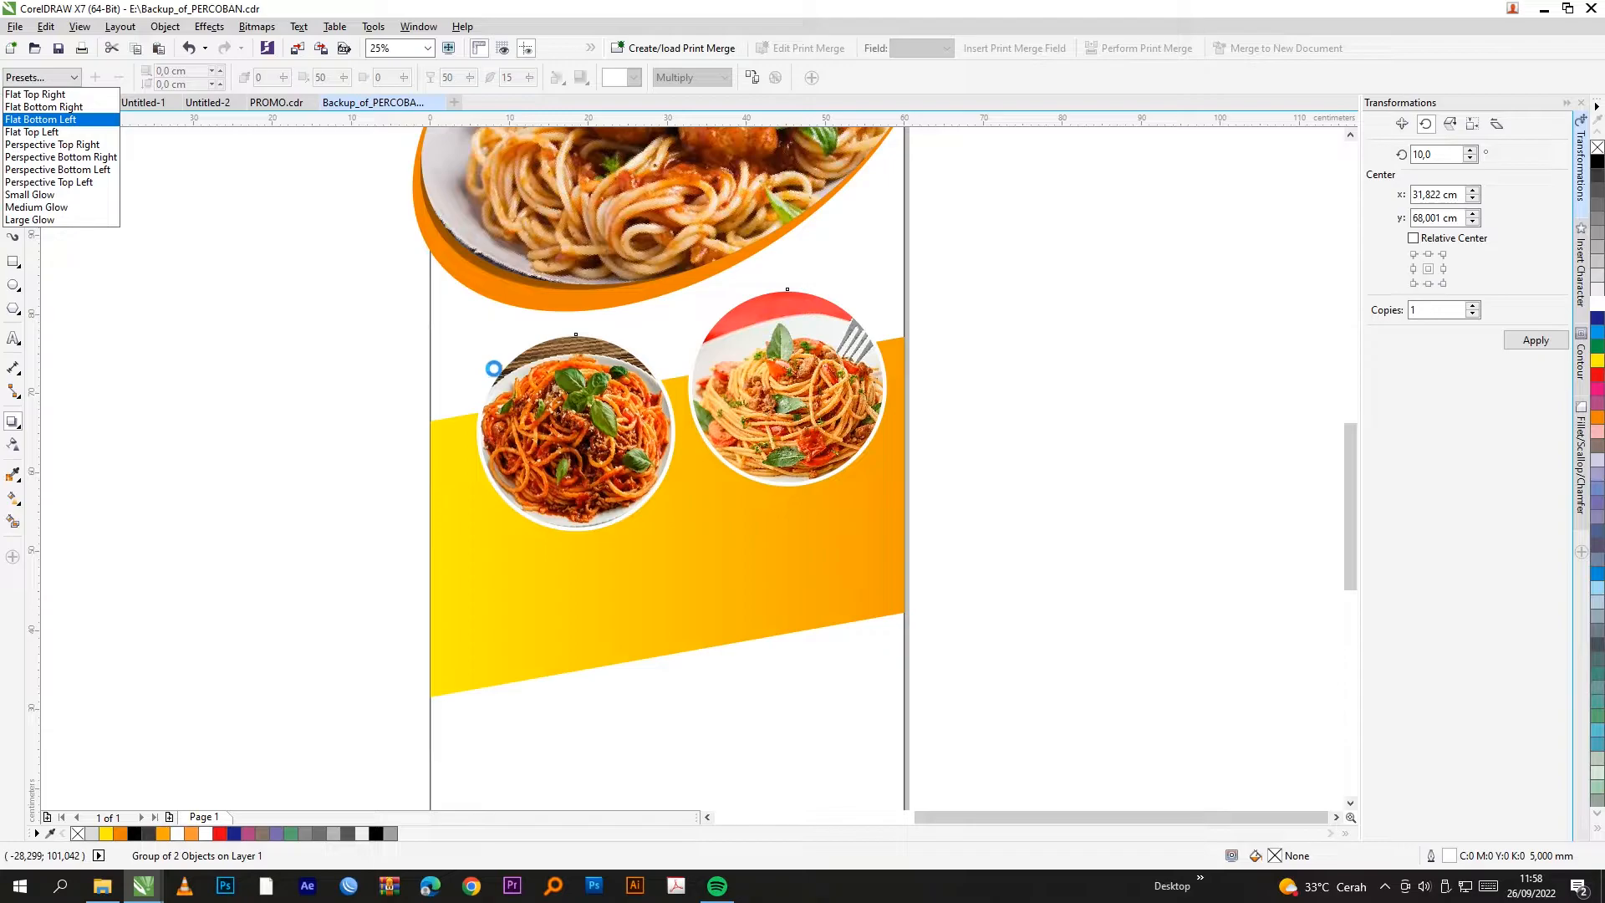
# Step: Raise the shadow opacity to 49, set feathering to 5, and tuck the shadow under the plates
pyautogui.scroll(1, 656, 482)
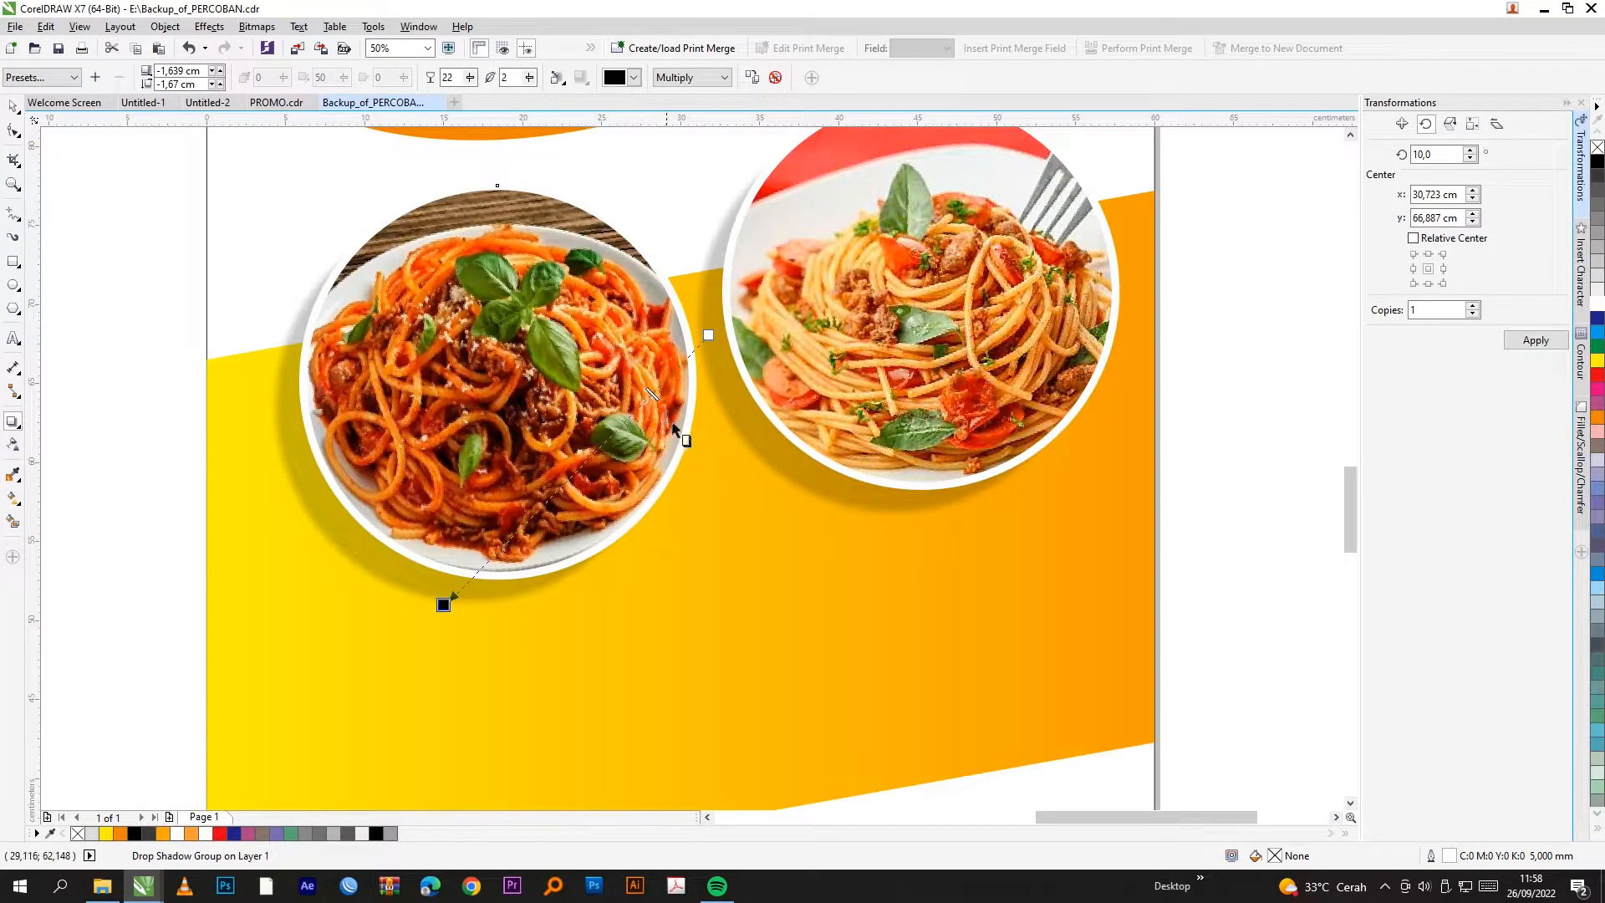
pyautogui.moveTo(652, 393); pyautogui.dragTo(613, 432)
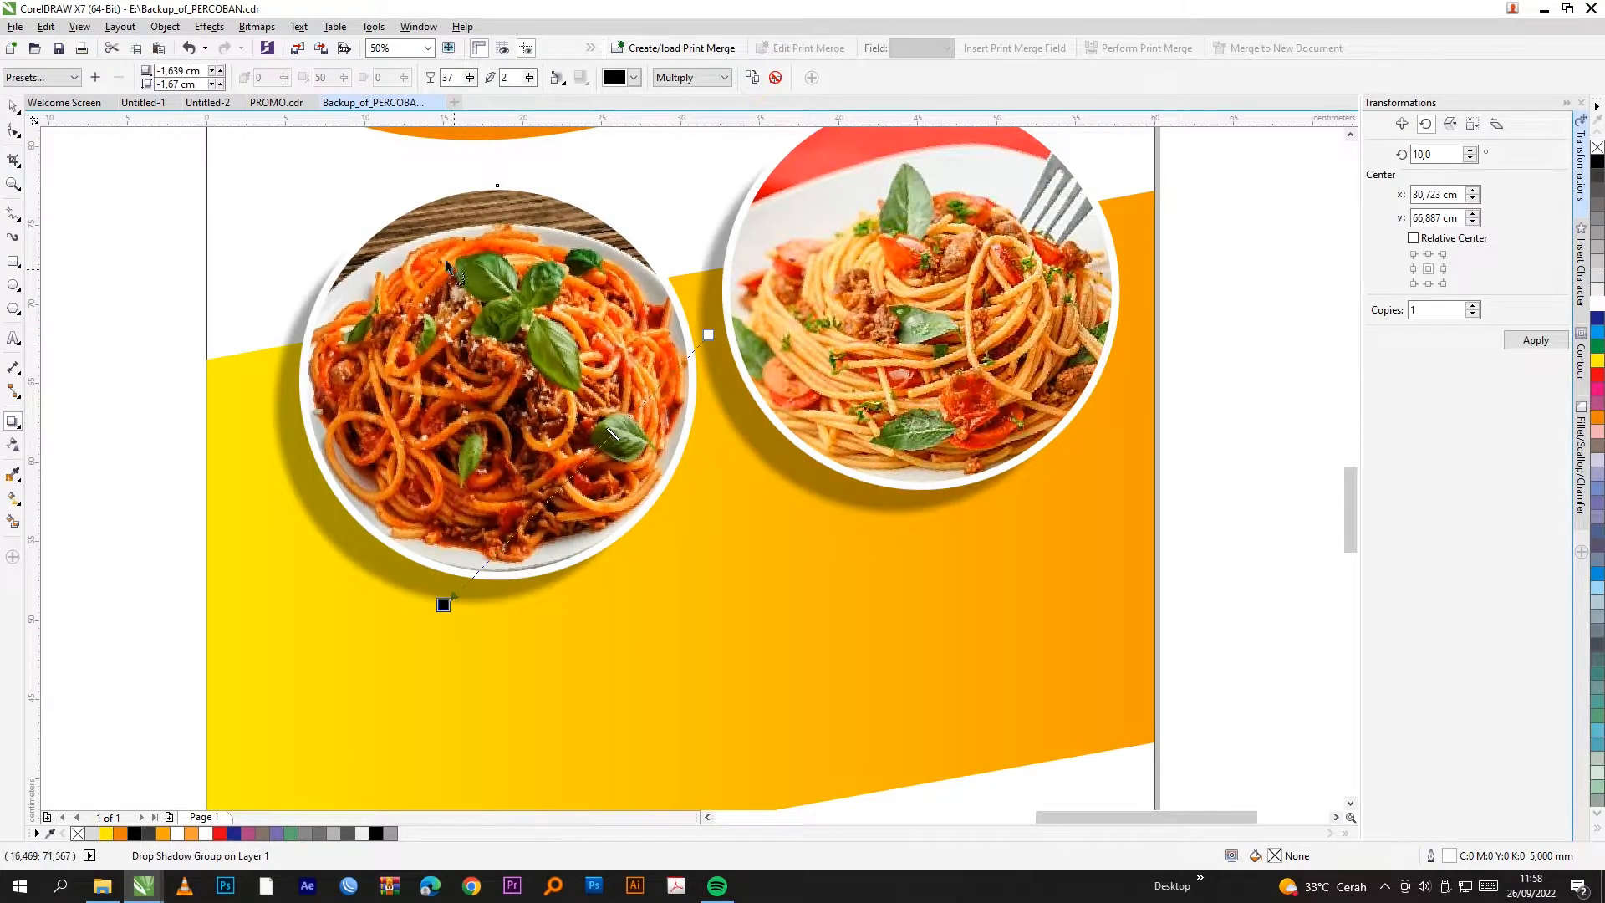
pyautogui.doubleClick(505, 77)
pyautogui.write('5')
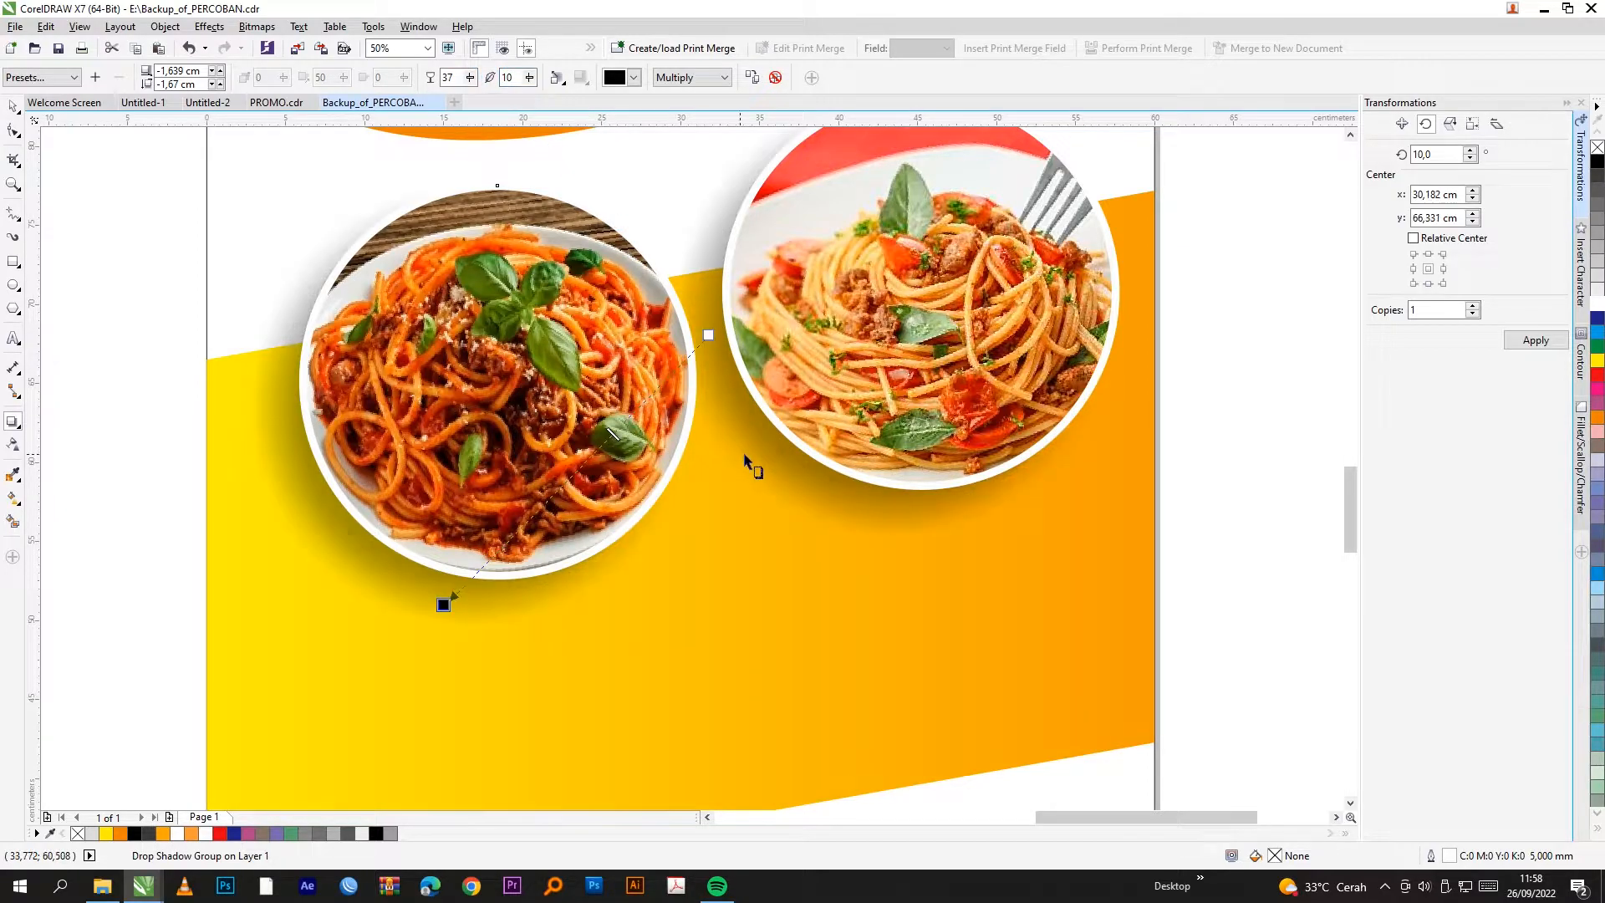
pyautogui.scroll(2, 479, 561)
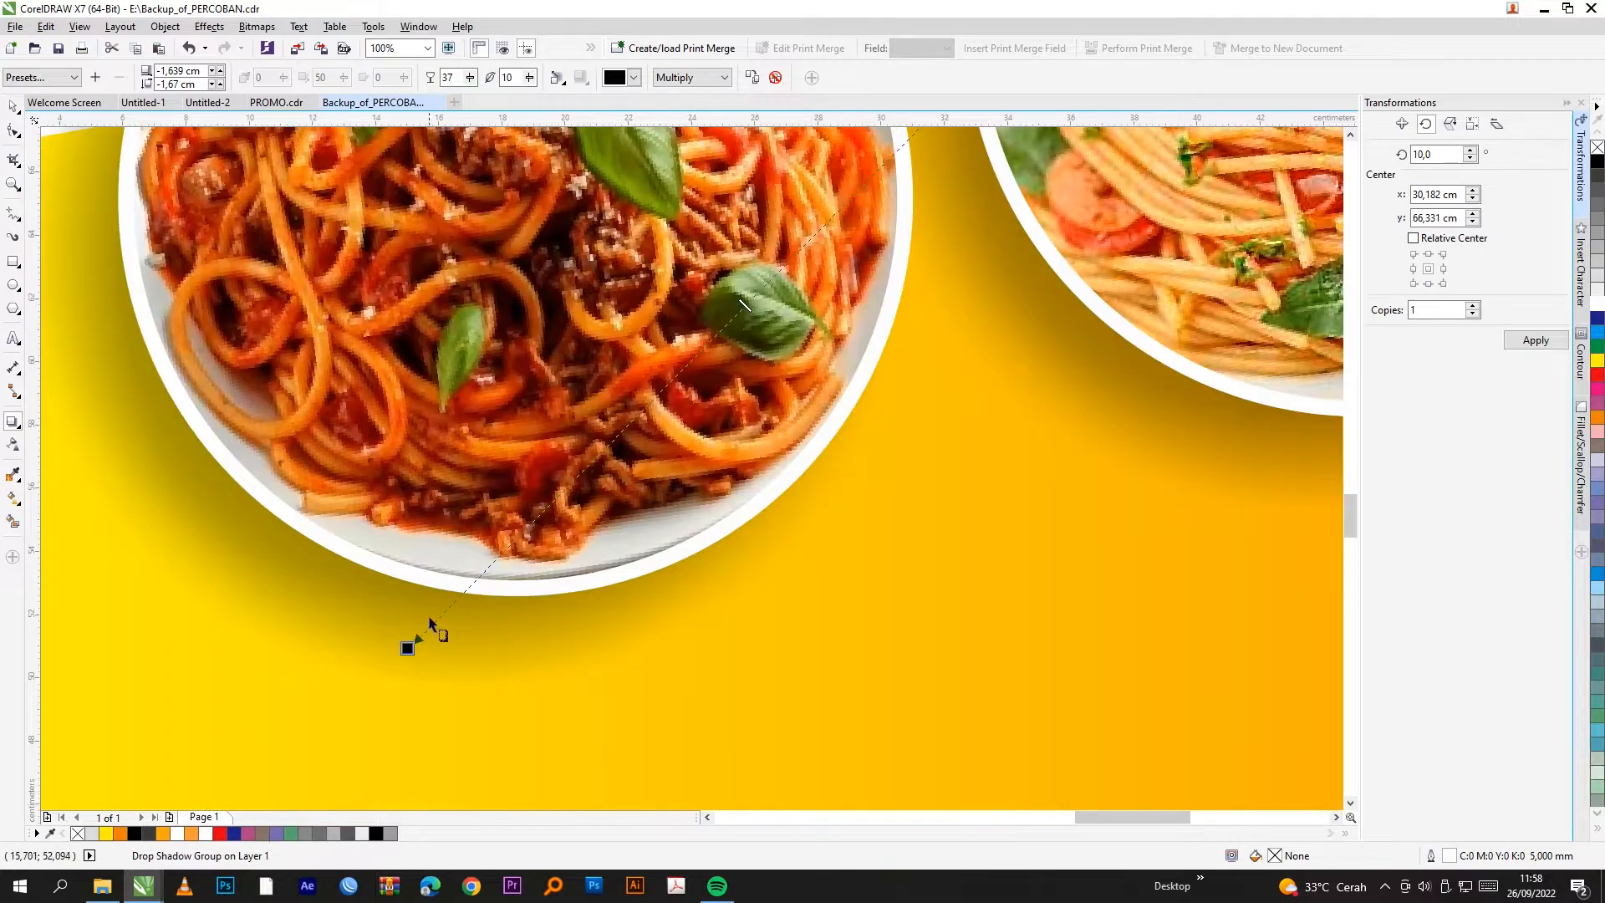
pyautogui.moveTo(407, 648); pyautogui.dragTo(421, 629)
pyautogui.moveTo(752, 299); pyautogui.dragTo(691, 358)
pyautogui.scroll(-2, 645, 438)
pyautogui.scroll(1, 708, 372)
pyautogui.scroll(-1, 709, 370)
pyautogui.click(13, 106)
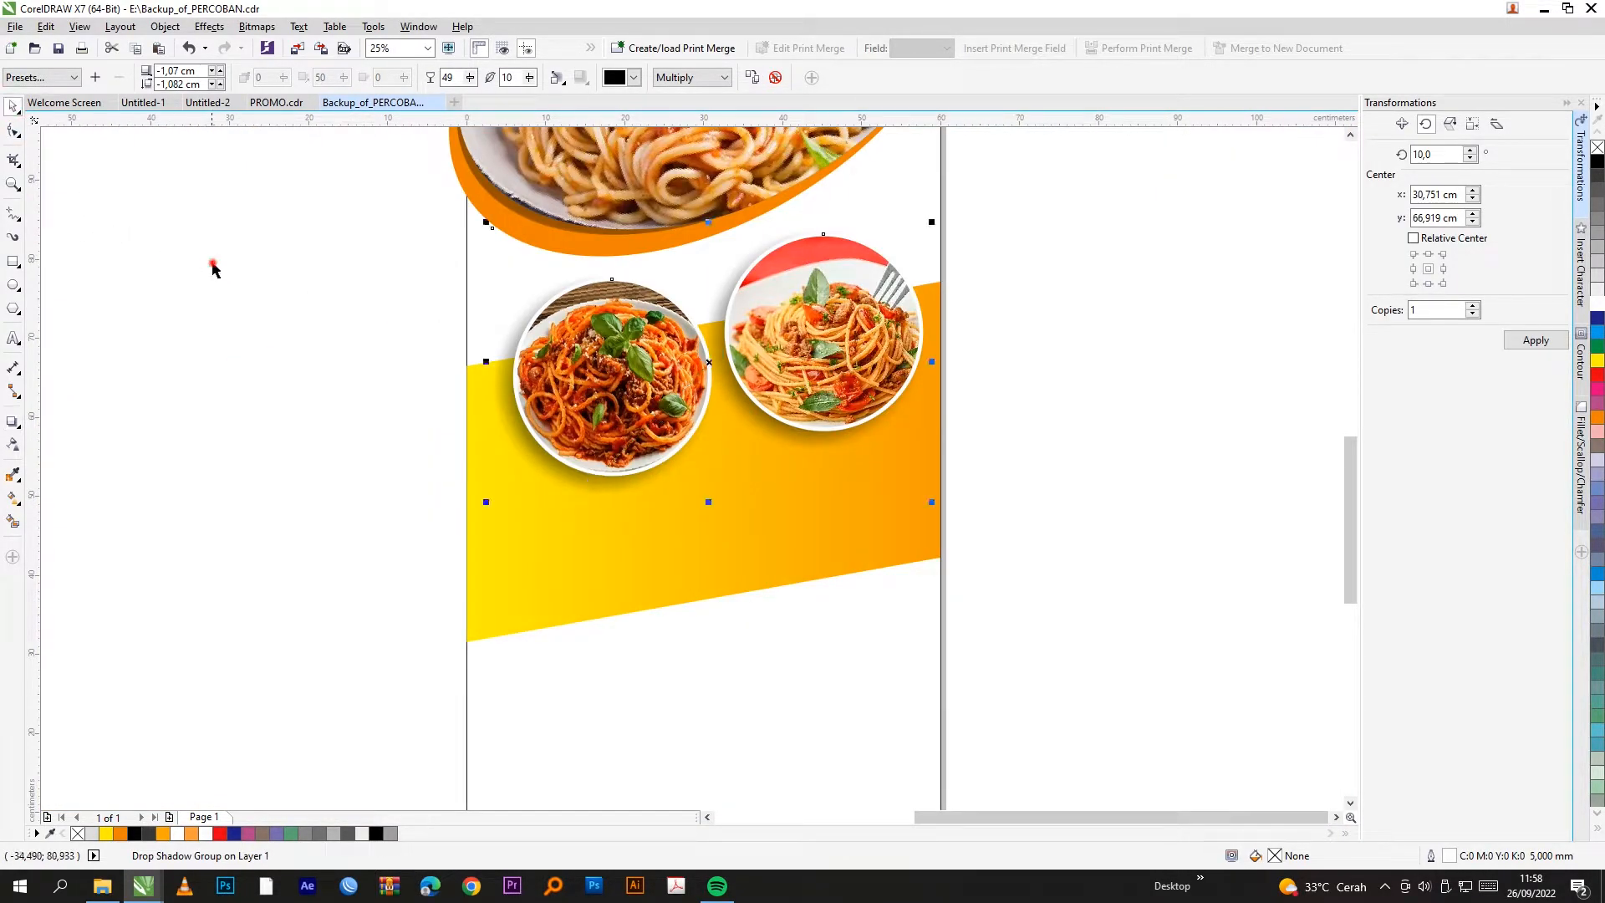
pyautogui.click(212, 264)
pyautogui.scroll(-1, 795, 602)
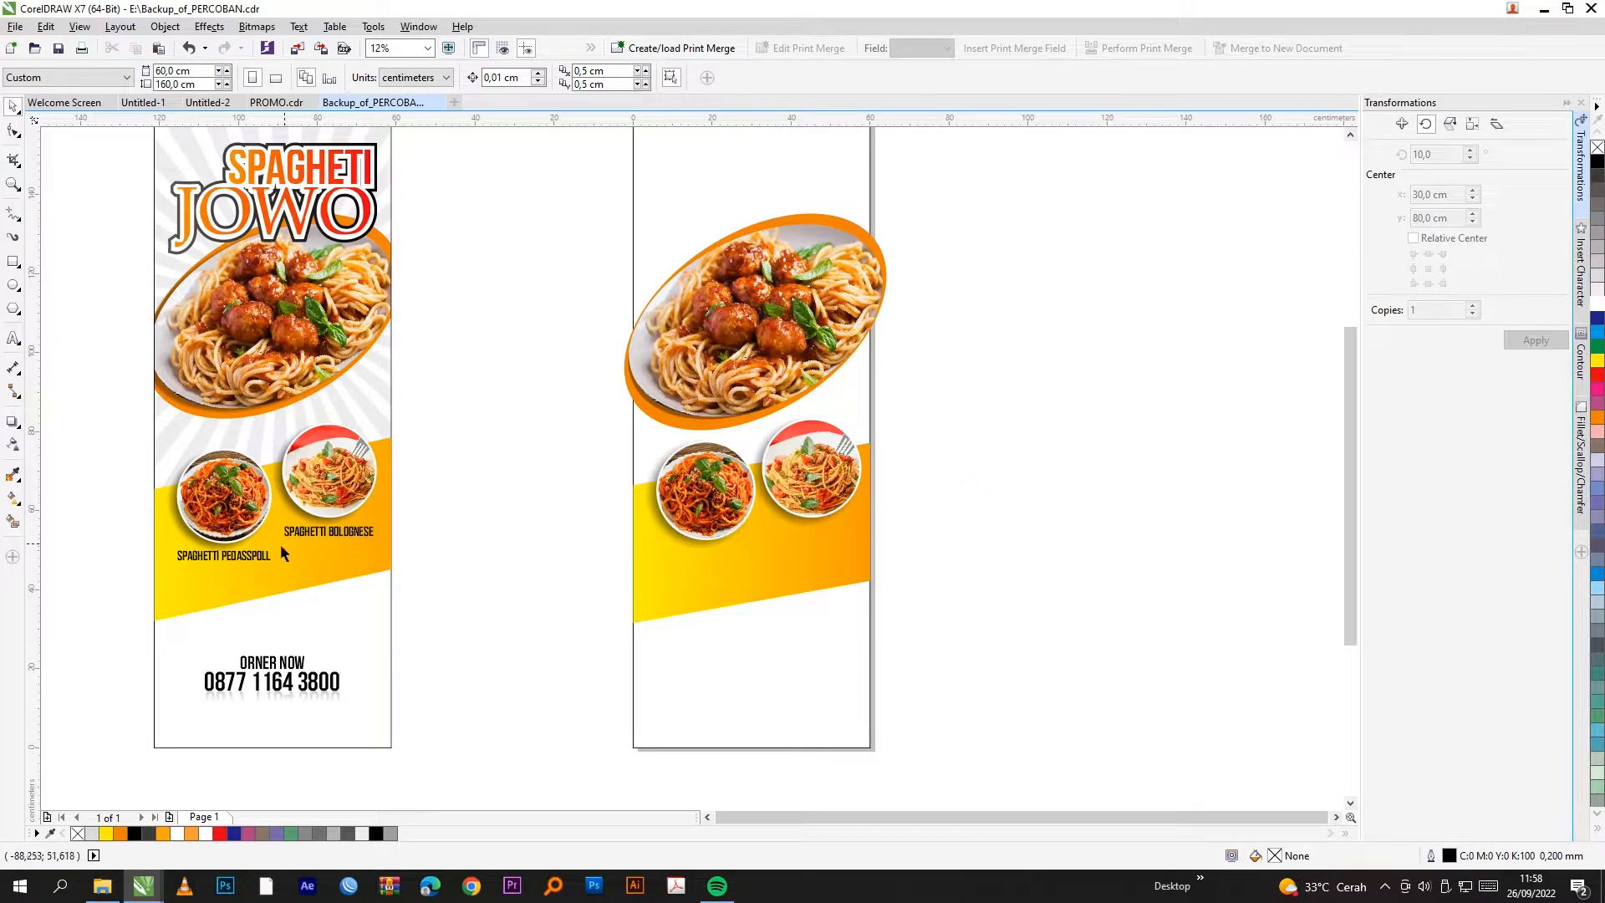
# Step: Type SPAGHETI below the dish circles and scale it up into a large label
pyautogui.scroll(1, 142, 584)
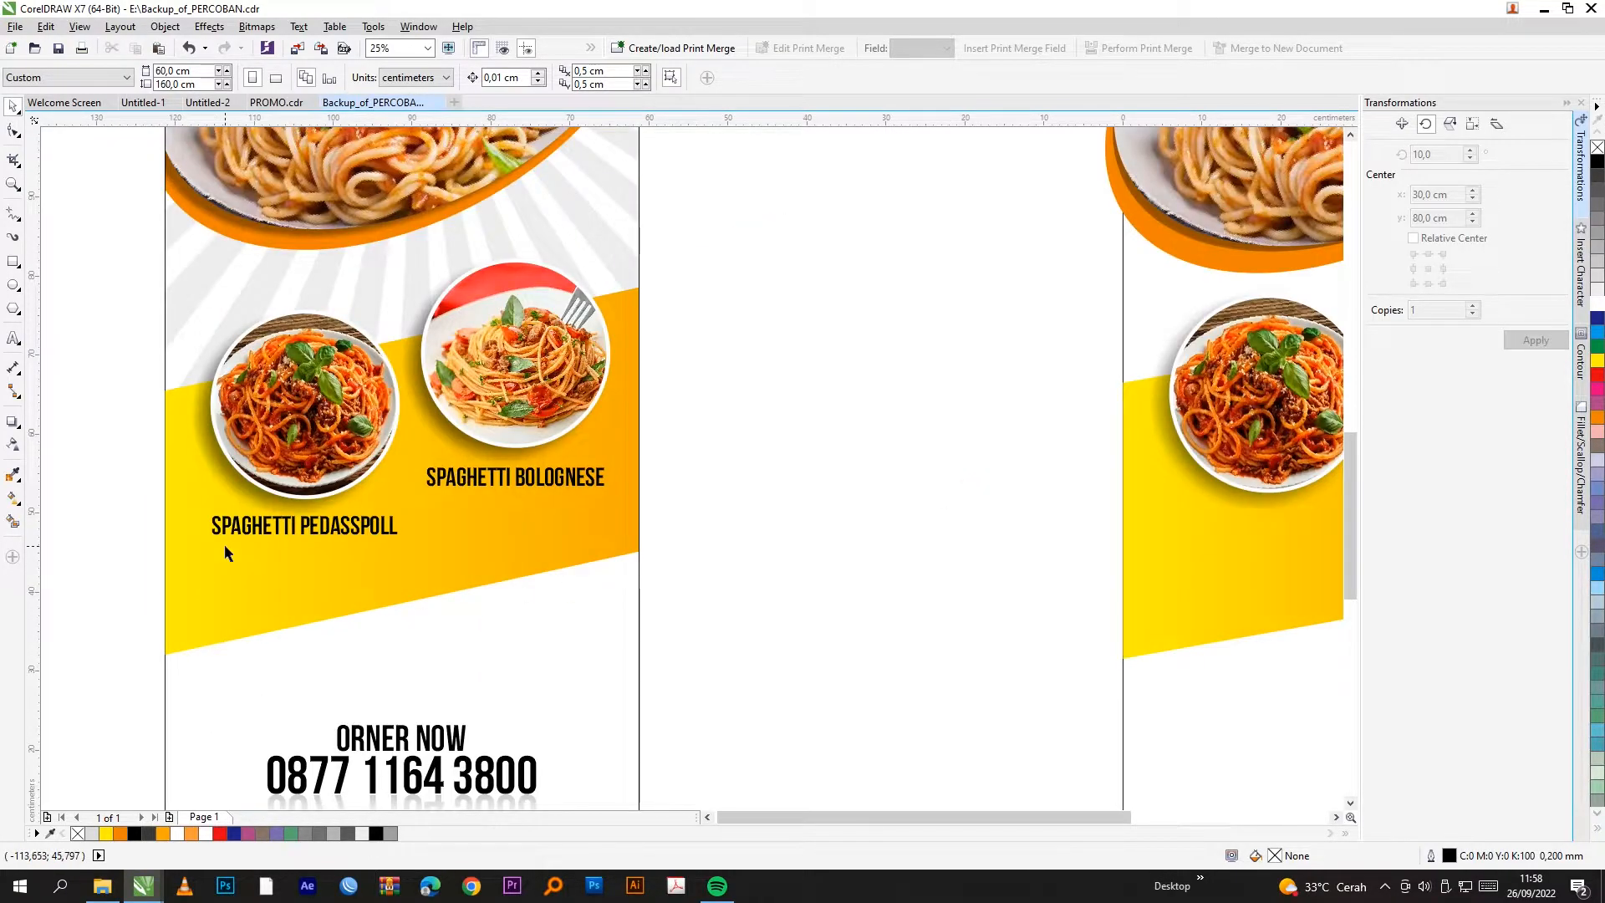
pyautogui.click(13, 338)
pyautogui.click(802, 575)
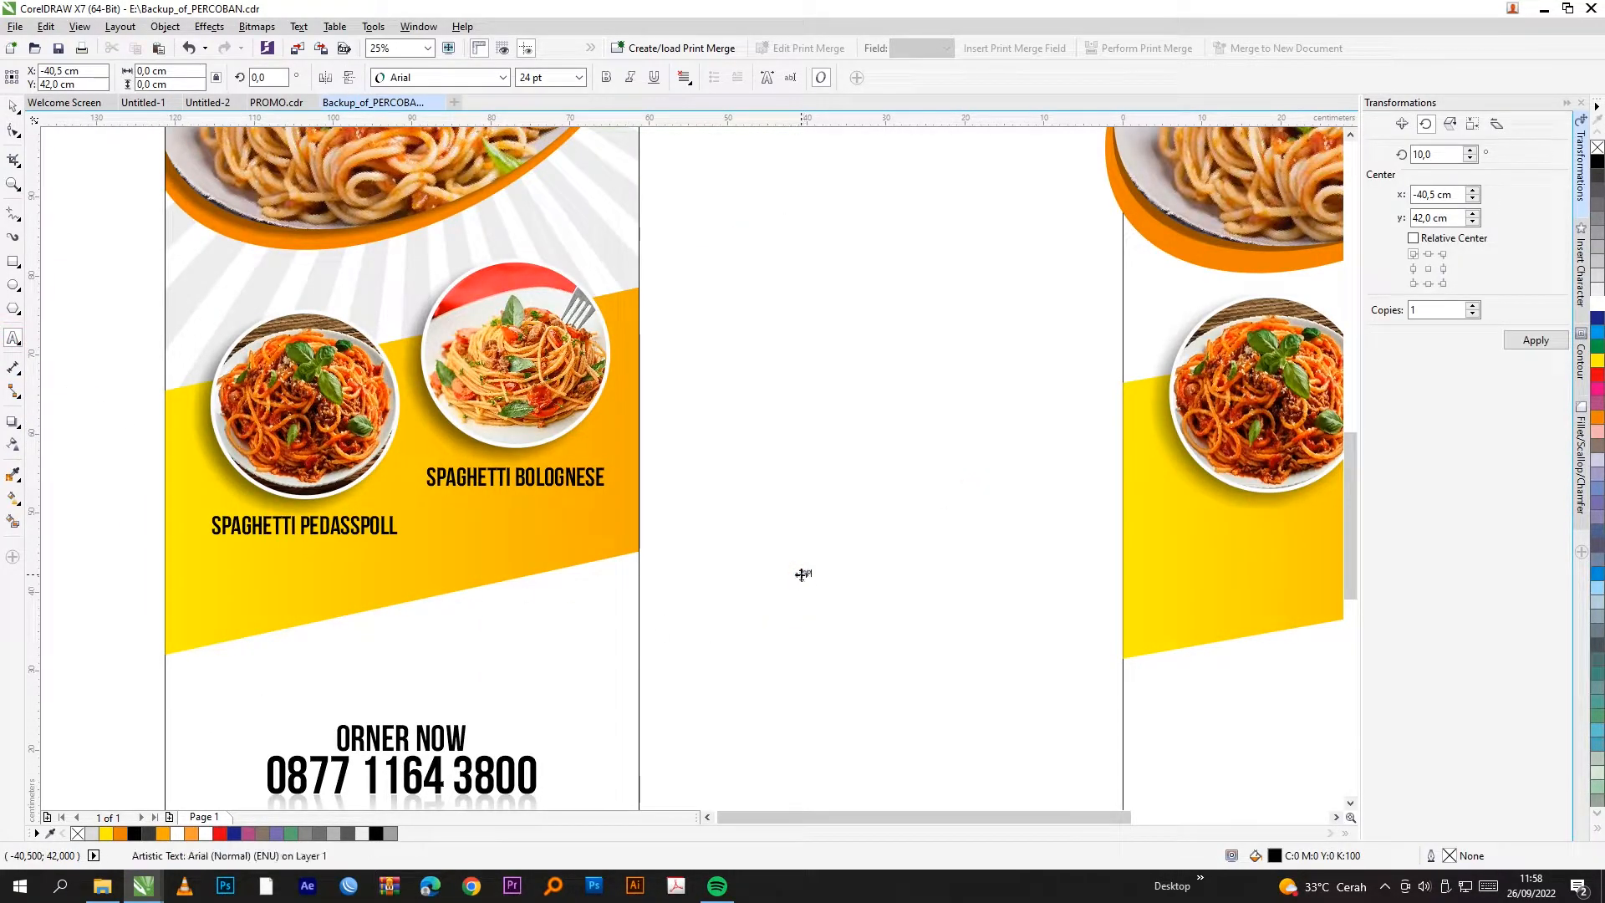
pyautogui.write('SPAGHETI')
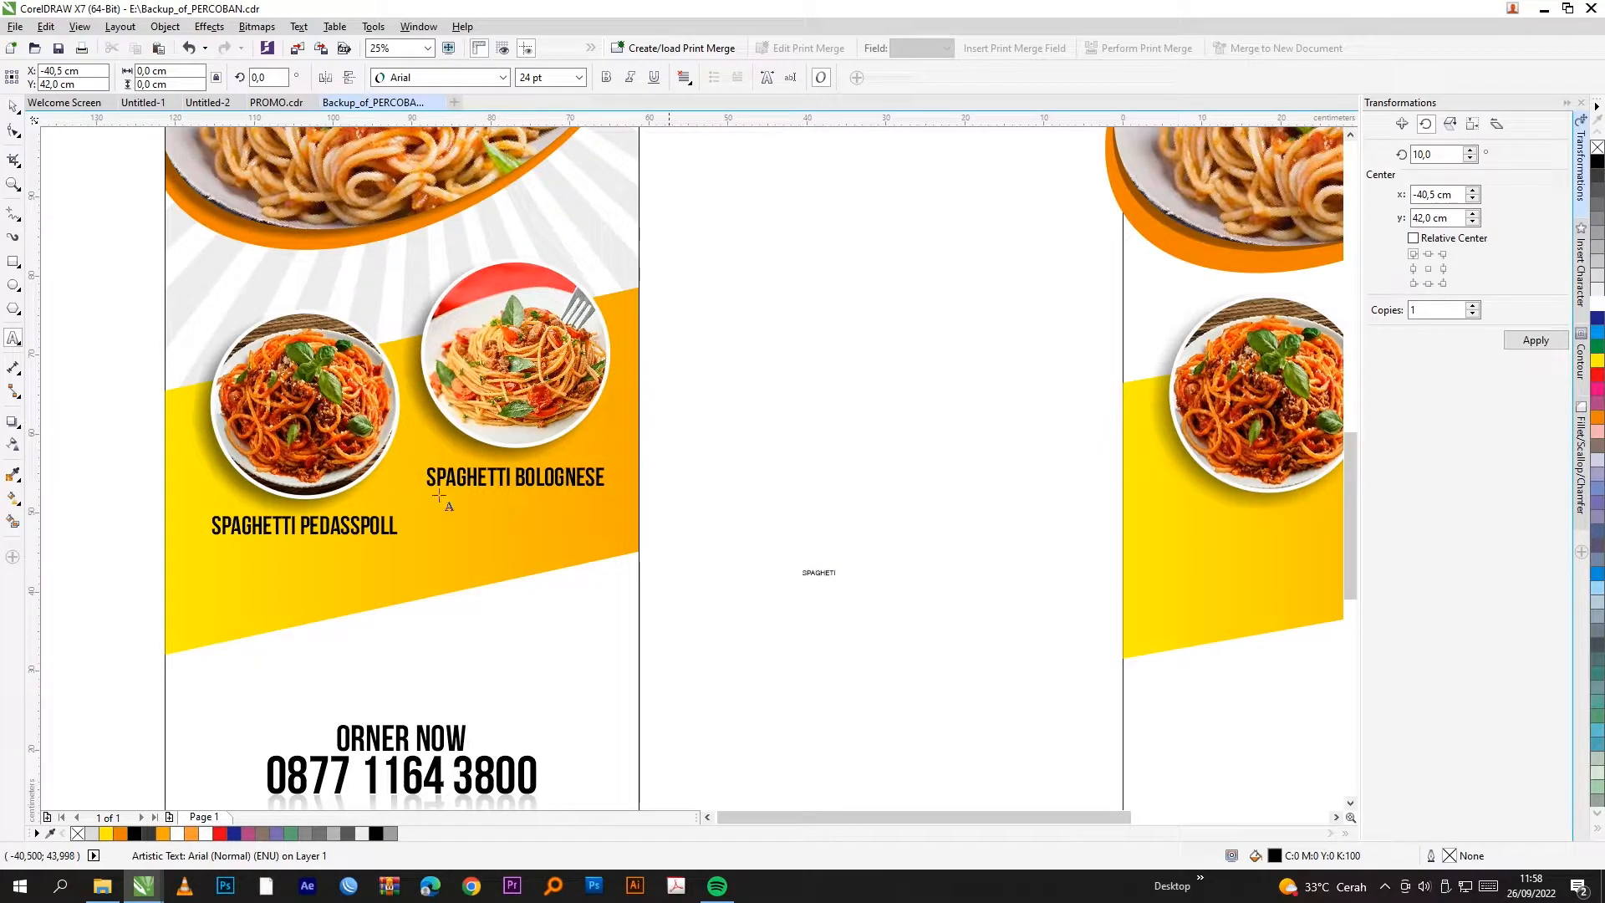
pyautogui.scroll(-1, 368, 535)
pyautogui.scroll(1, 610, 582)
pyautogui.click(13, 107)
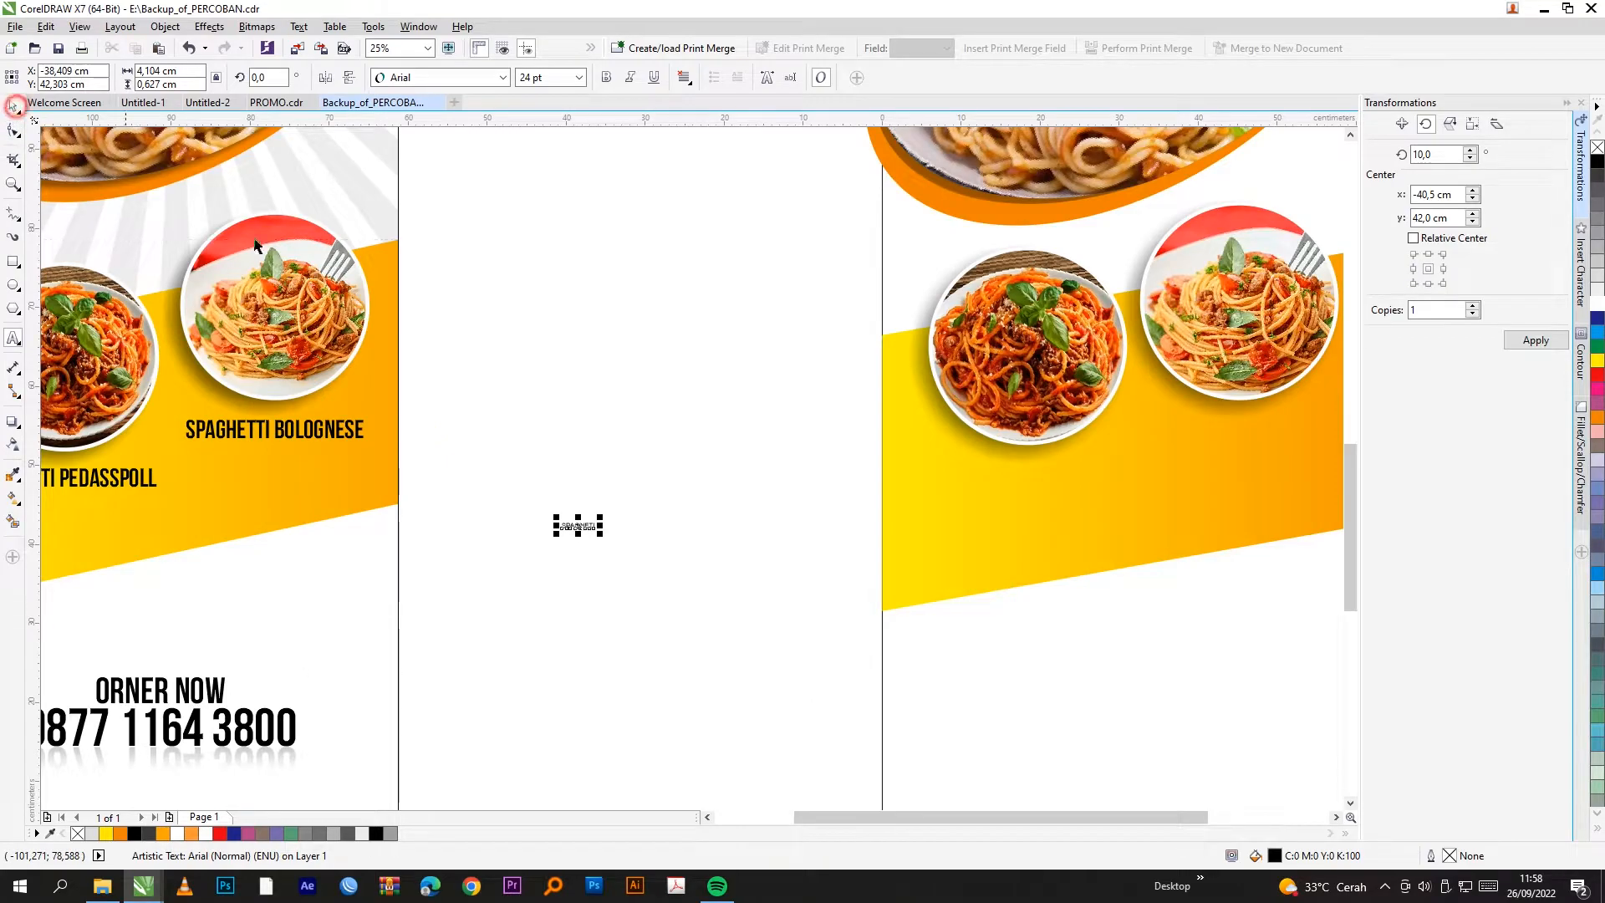
pyautogui.moveTo(600, 516); pyautogui.dragTo(1052, 481)
pyautogui.click(616, 369)
pyautogui.scroll(-1, 476, 577)
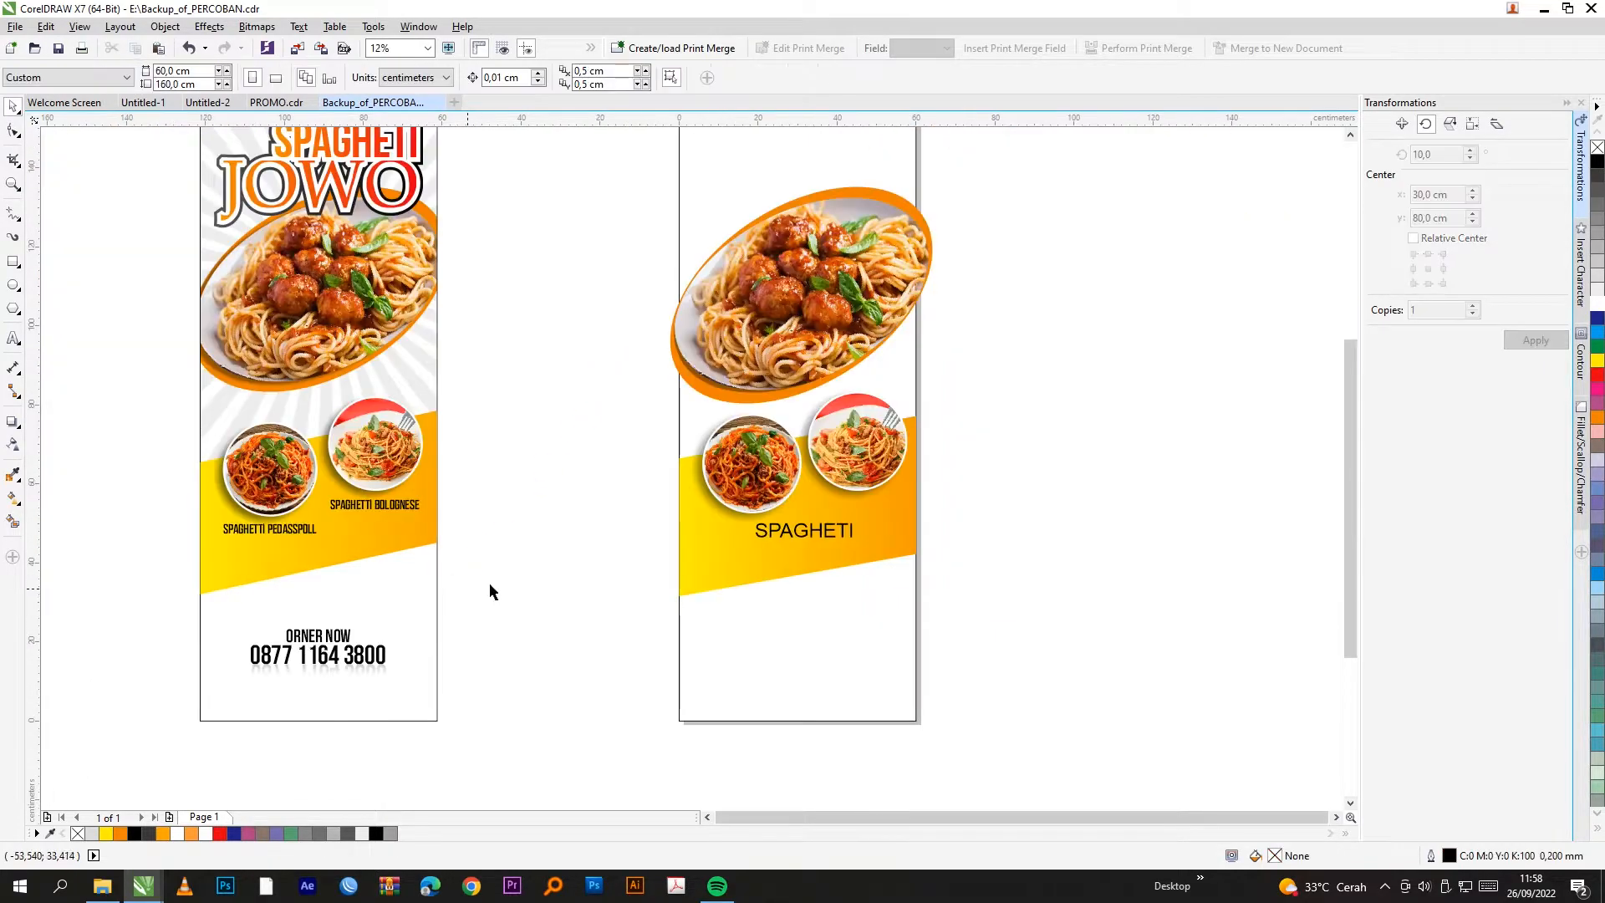
# Step: Shift SPAGHETI left under the photos and set it in Bebas Neue Bold
pyautogui.scroll(1, 819, 533)
pyautogui.moveTo(819, 533); pyautogui.dragTo(728, 529)
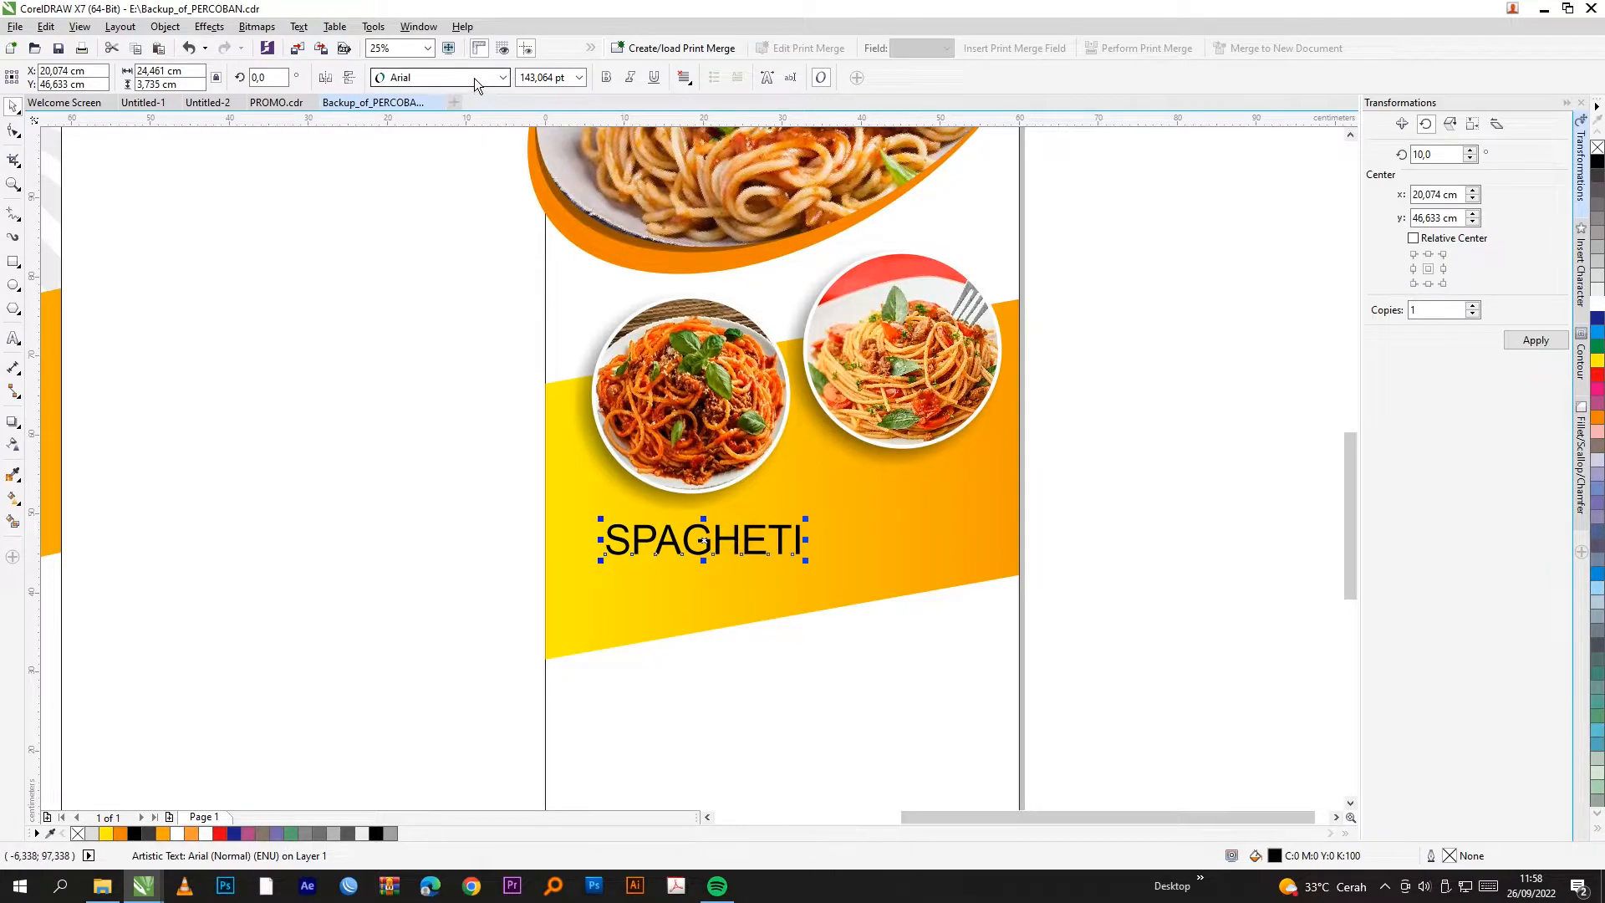
pyautogui.click(502, 77)
pyautogui.click(452, 140)
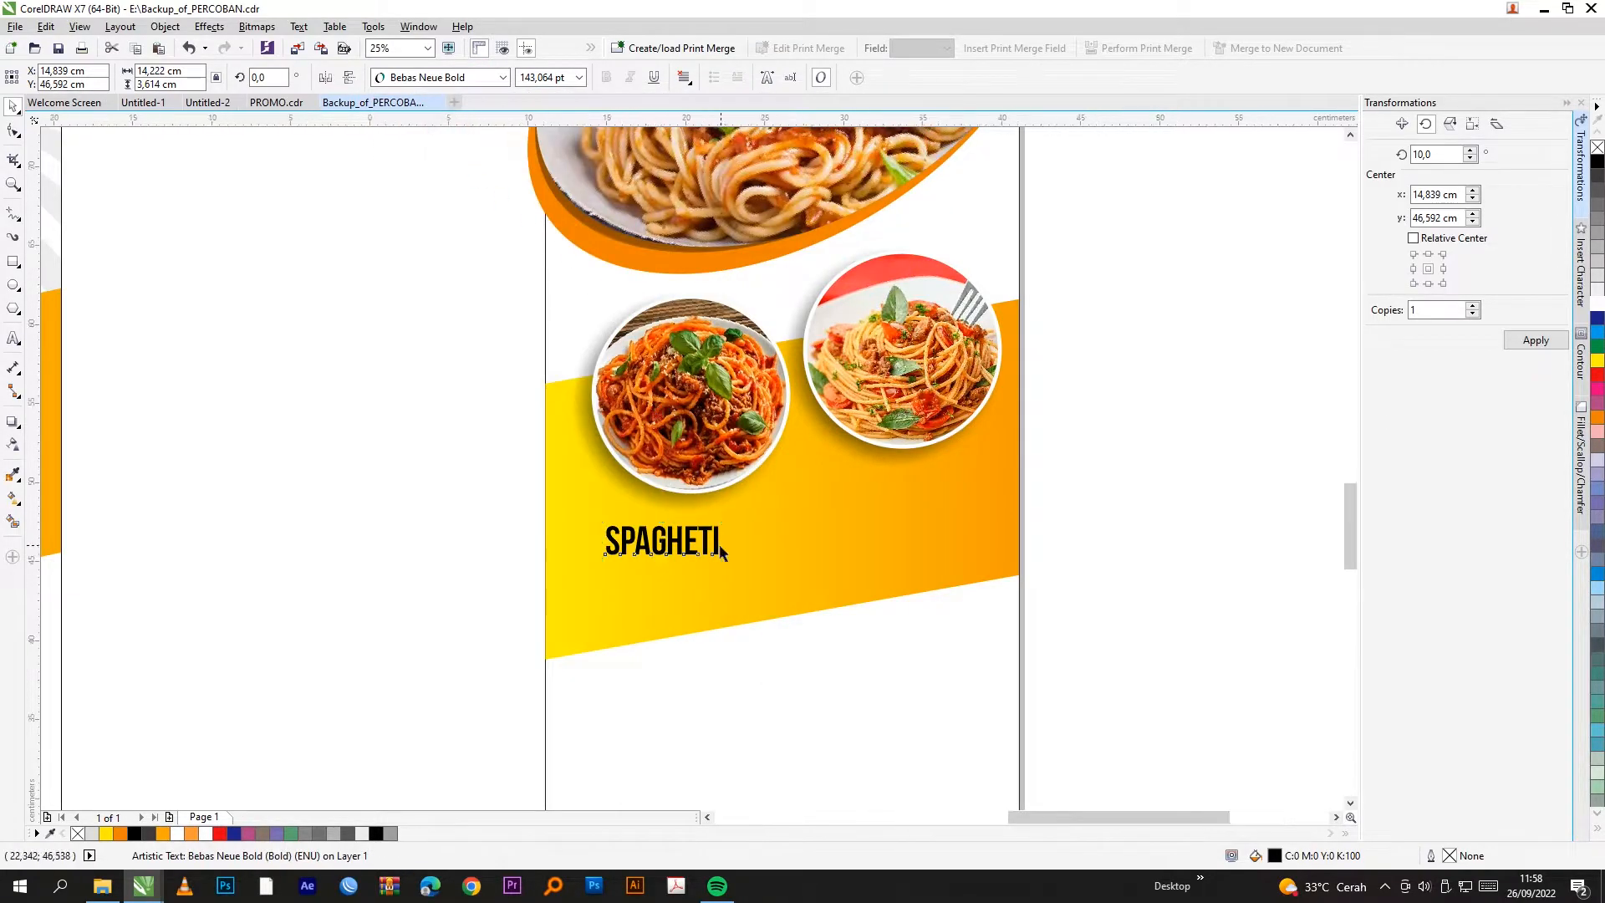
# Step: Append DAGING KAMBING, shrink the label to about half size, and move it up
pyautogui.scroll(1, 723, 526)
pyautogui.press('F8')
pyautogui.write('DAG')
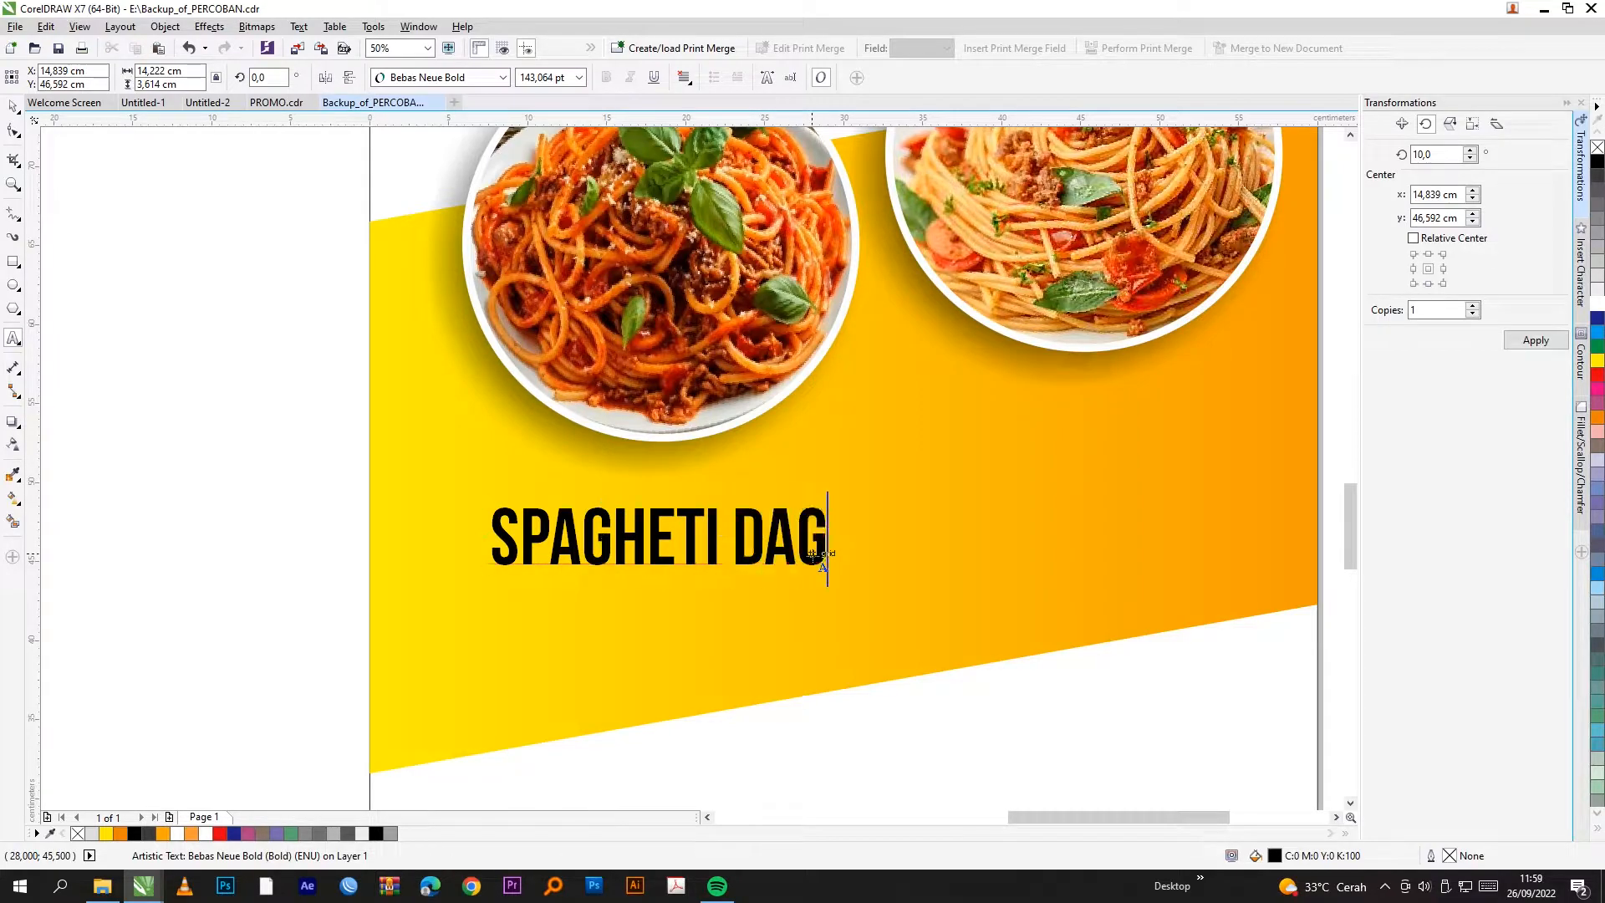
pyautogui.write('ING KAMIN')
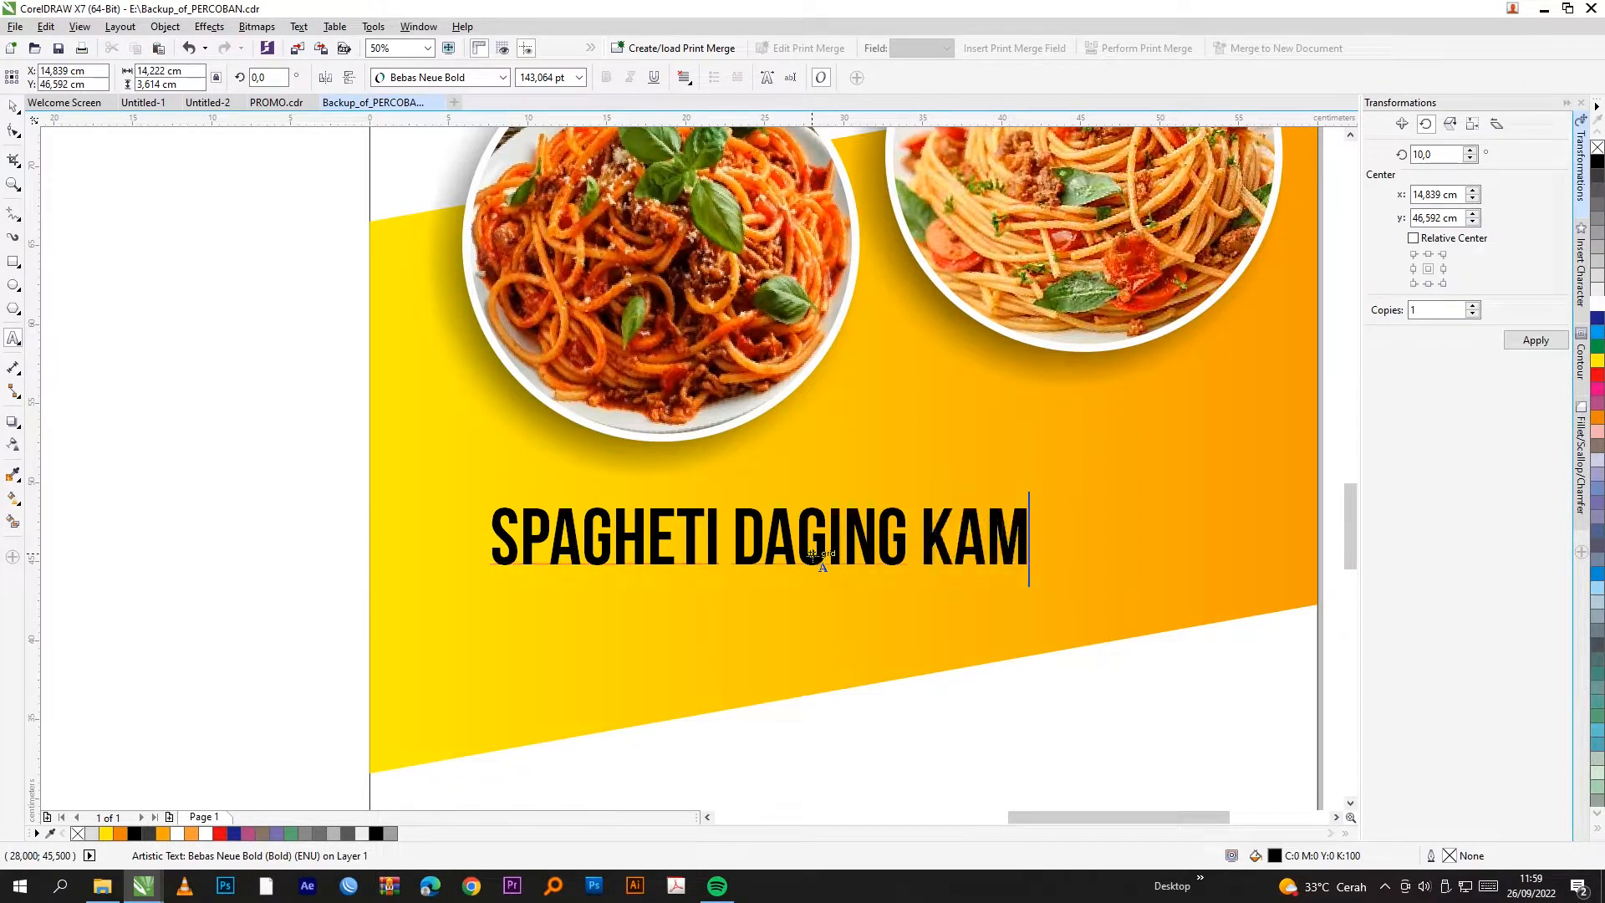
pyautogui.press('BackSpace')
pyautogui.press('BackSpace')
pyautogui.write('BING')
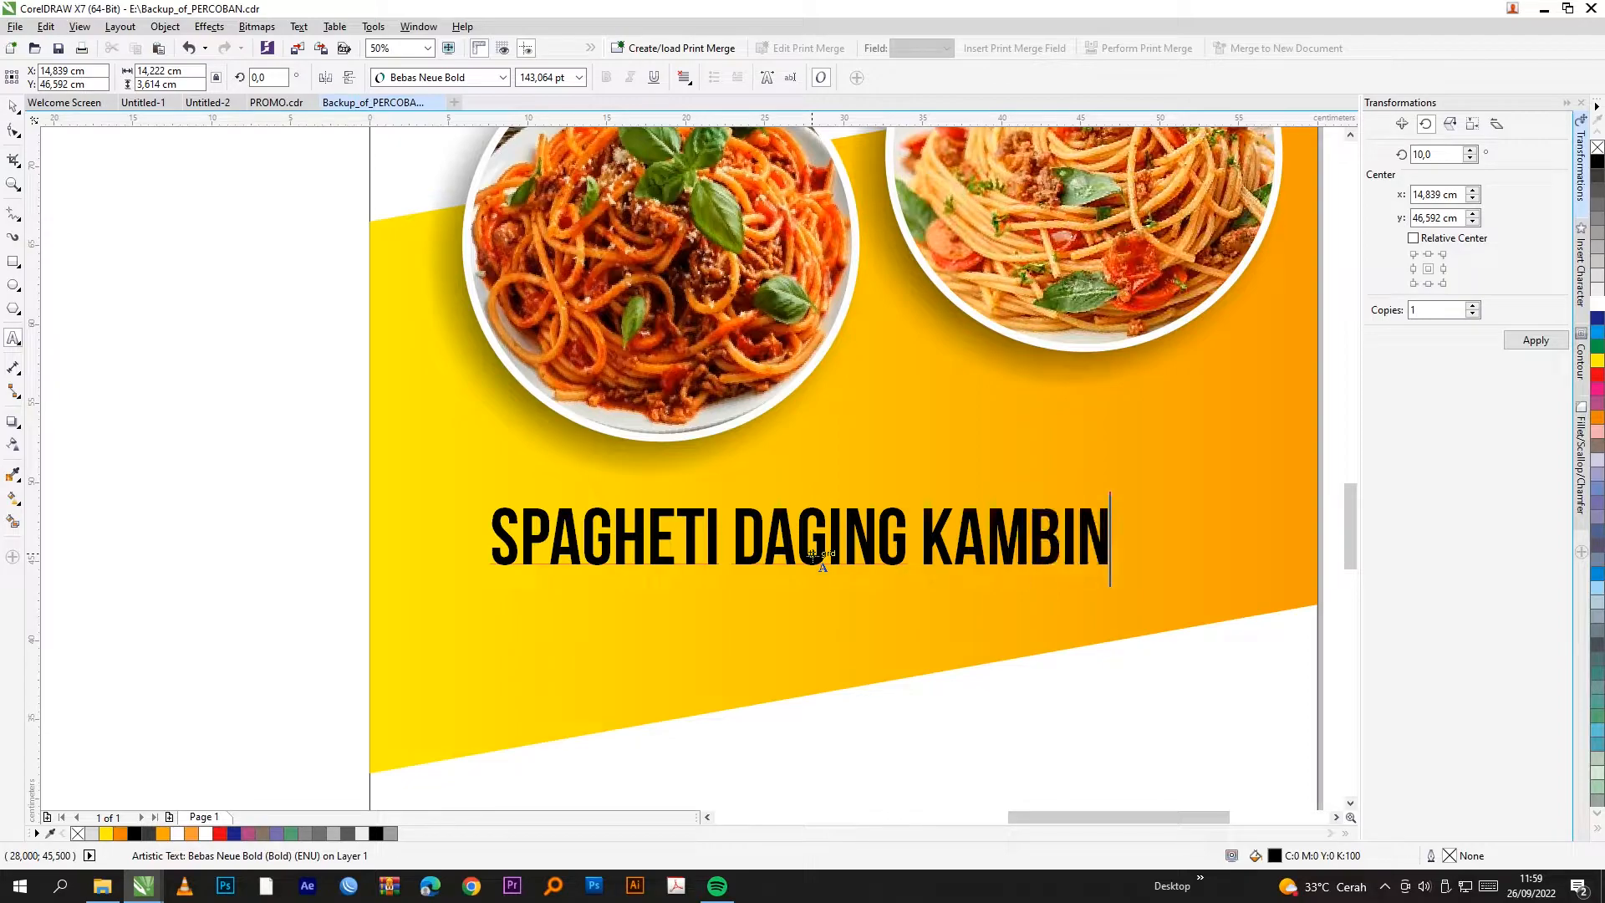
pyautogui.hotkey('ctrl', 'space')
pyautogui.moveTo(1144, 502); pyautogui.dragTo(824, 503)
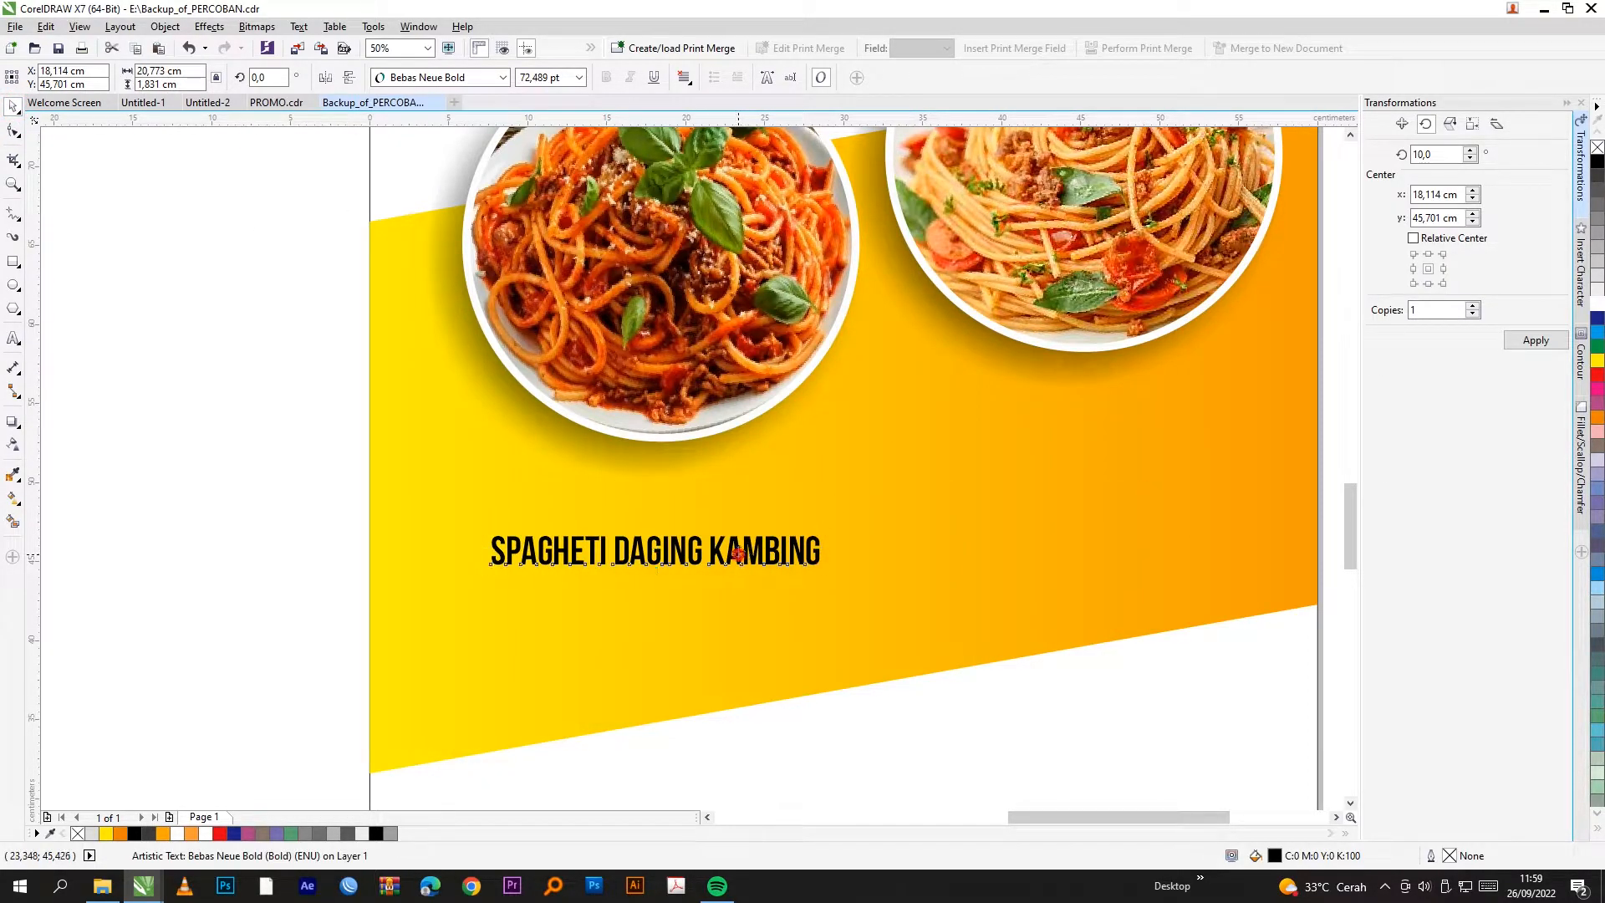
pyautogui.moveTo(737, 553); pyautogui.dragTo(733, 512)
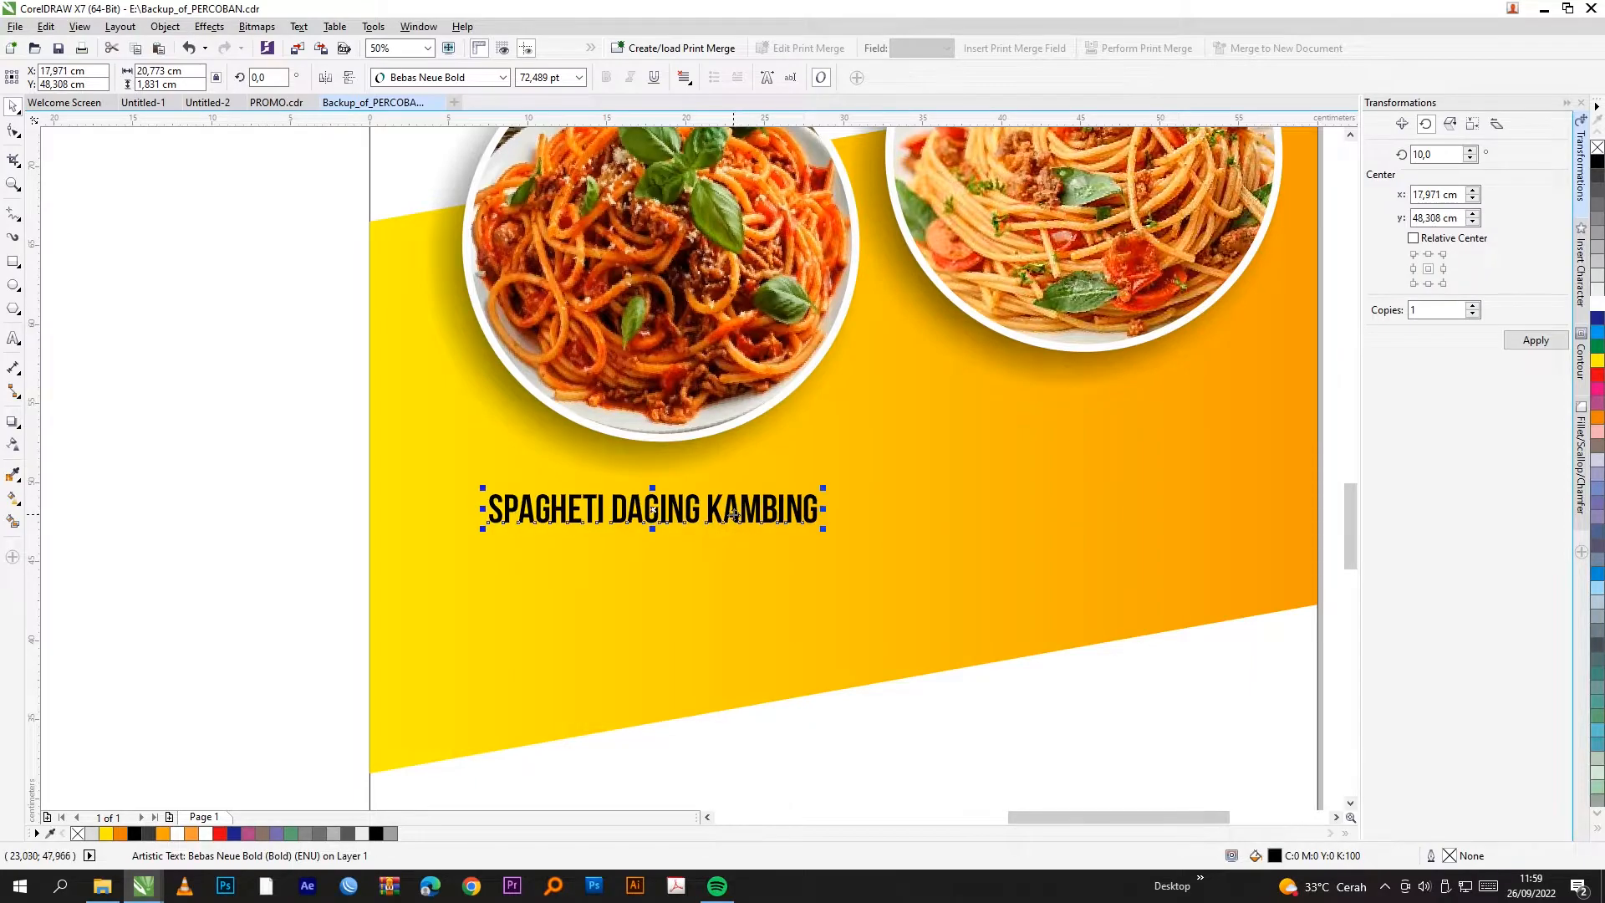
# Step: Enlarge the SPAGHETI DAGING KAMBING caption and place a copy under the right dish photo
pyautogui.moveTo(826, 488); pyautogui.dragTo(850, 485)
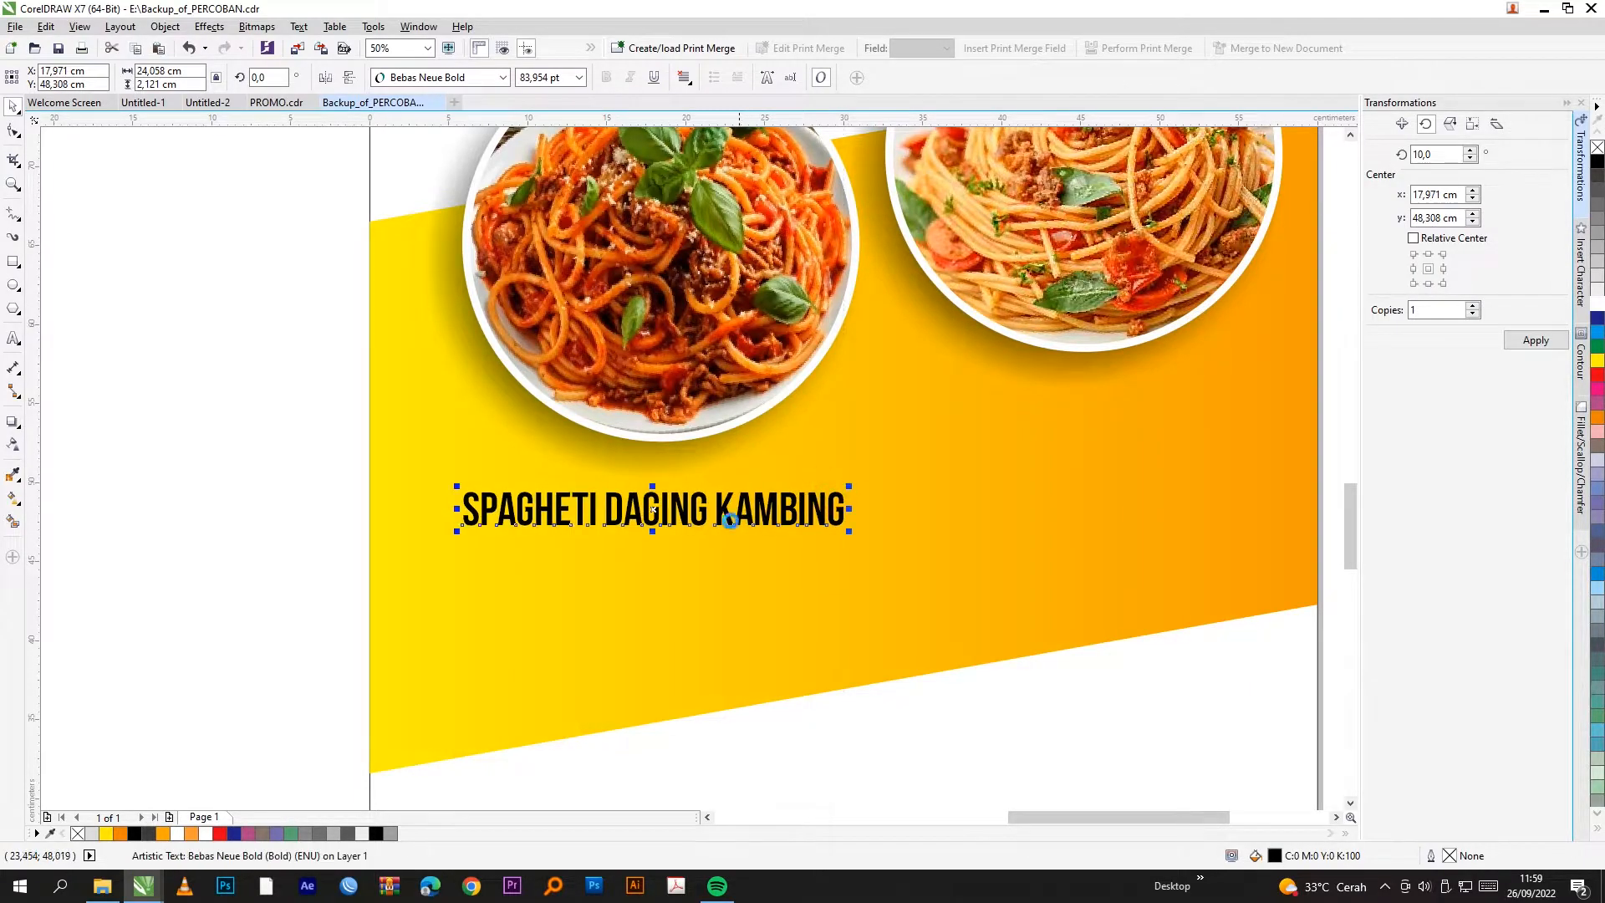
pyautogui.moveTo(653, 508); pyautogui.dragTo(1126, 418)
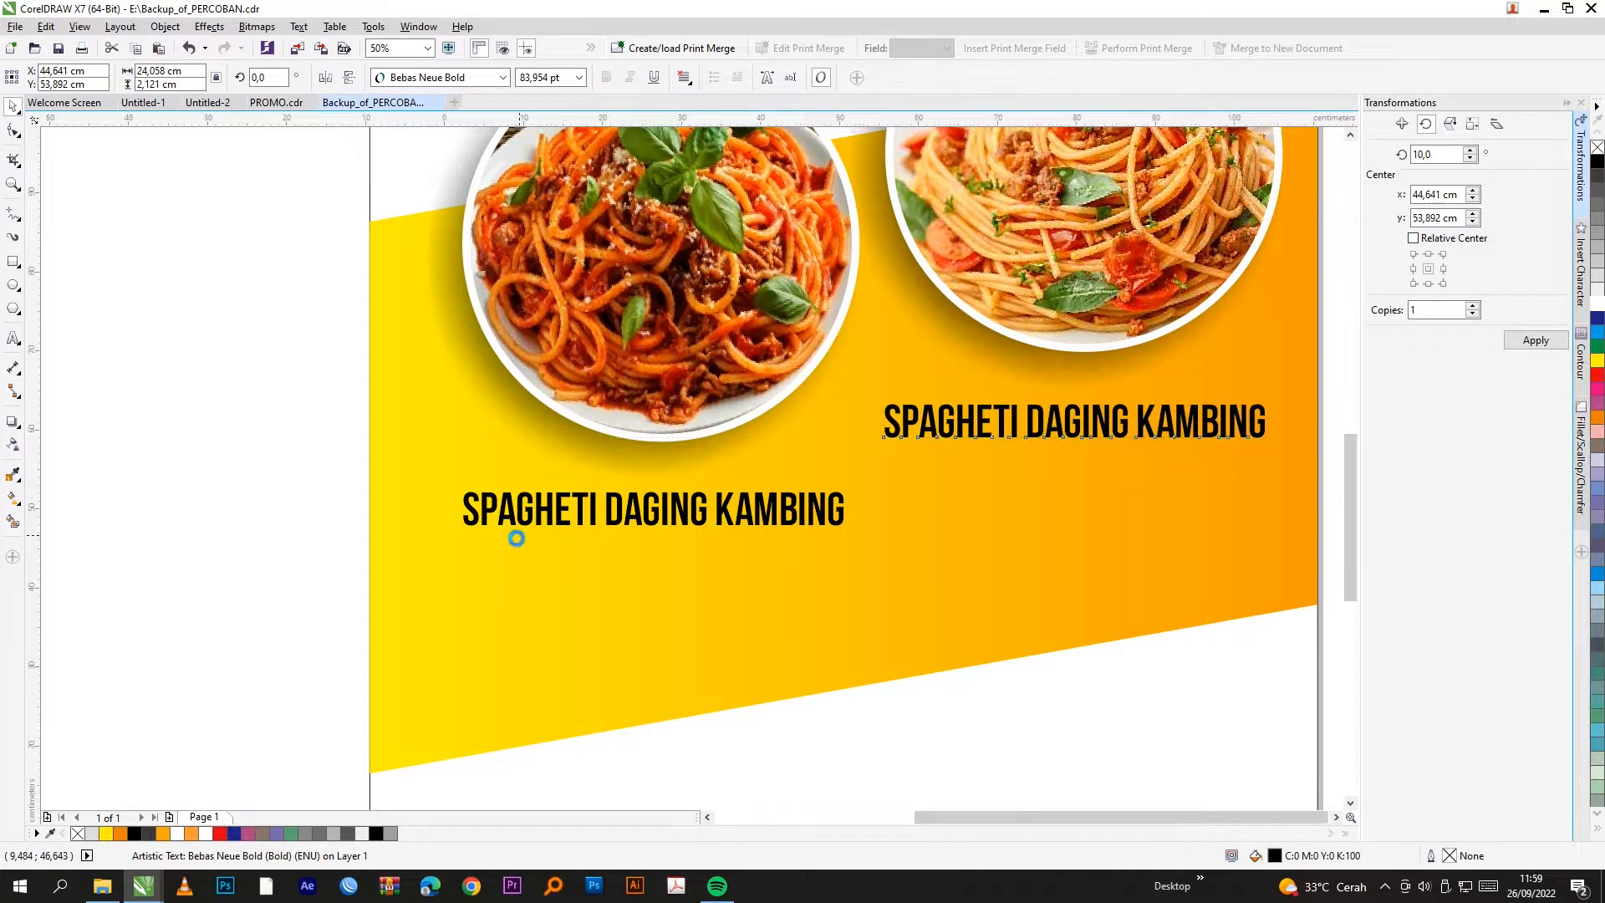
pyautogui.scroll(-2, 518, 534)
pyautogui.scroll(1, 796, 478)
# Step: Retype KAMBING as SAPI so the copy reads SPAGHETI DAGING SAPI
pyautogui.doubleClick(863, 481)
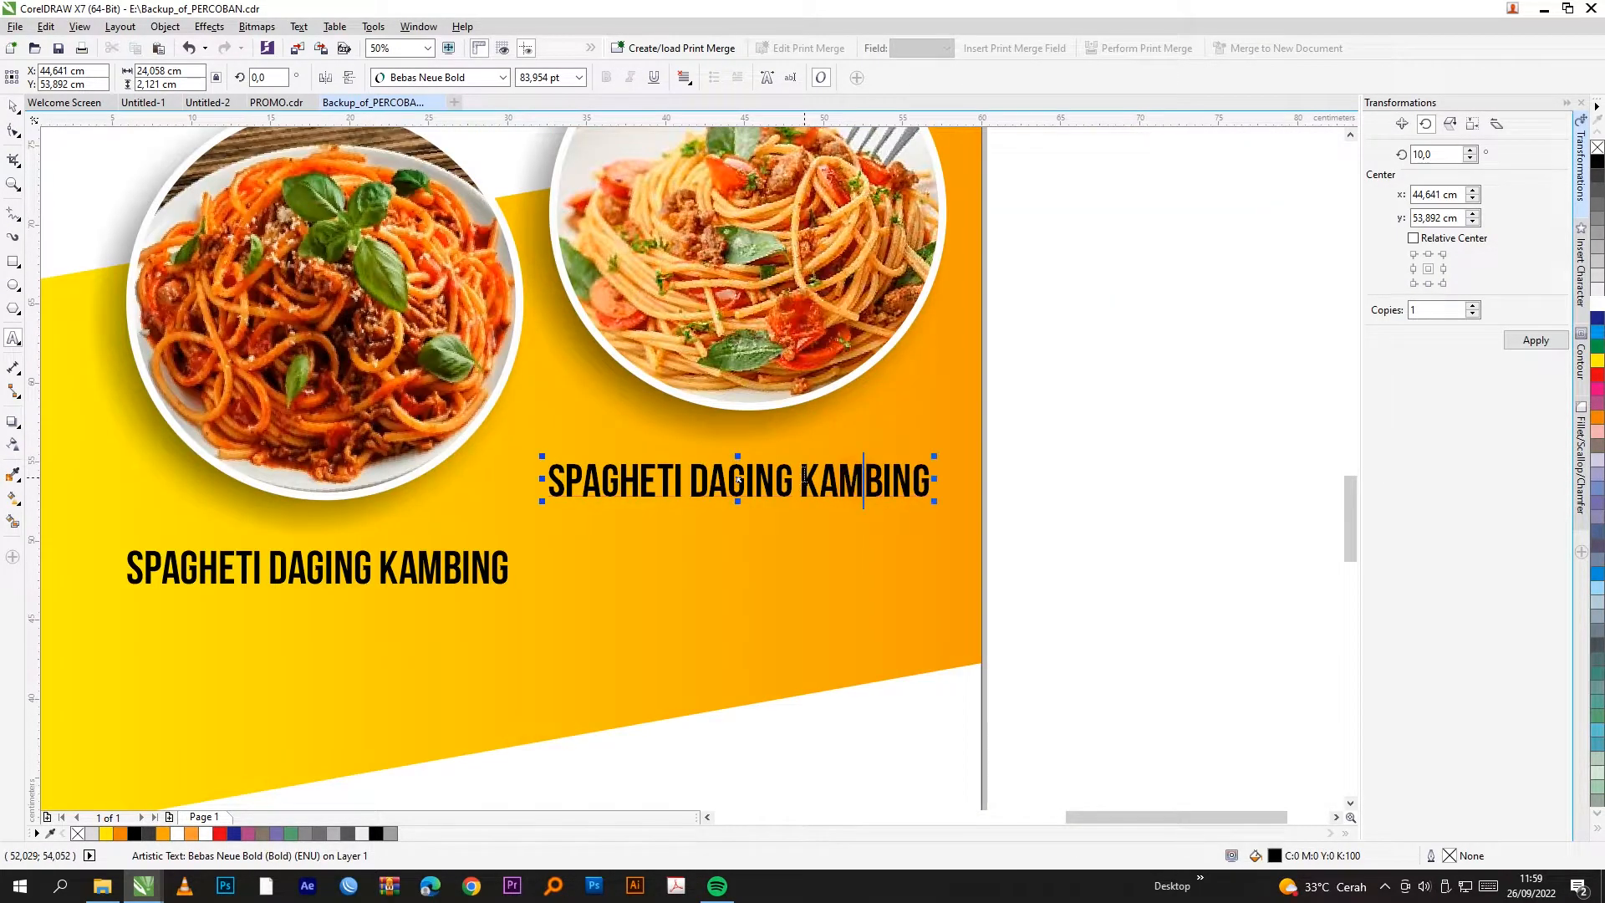
pyautogui.moveTo(802, 468); pyautogui.dragTo(936, 464)
pyautogui.write('SAP')
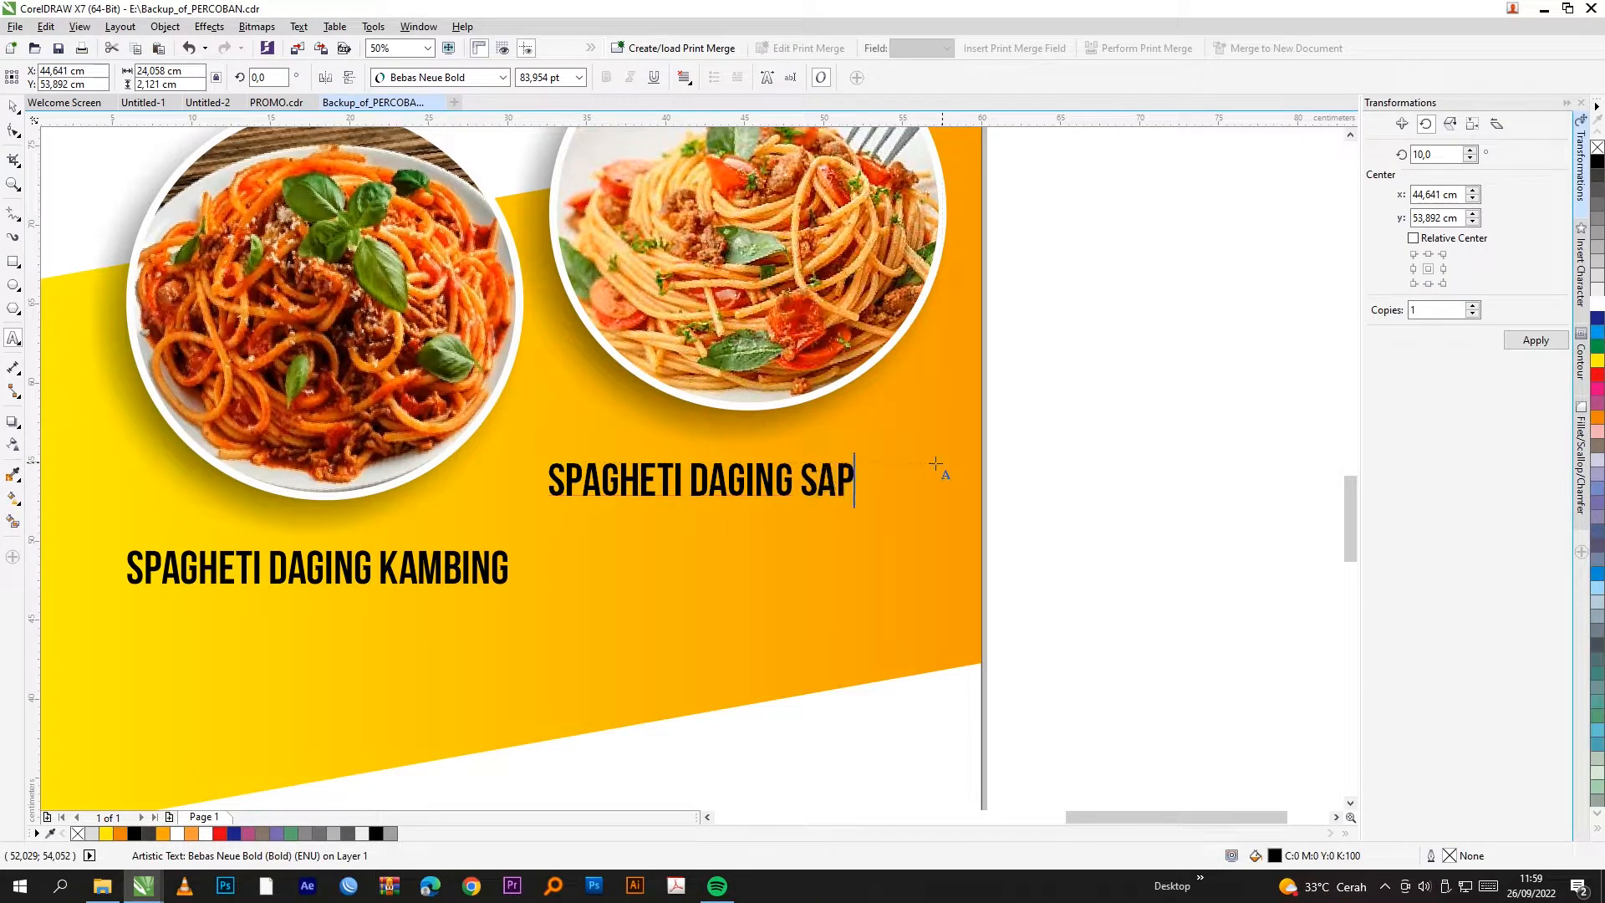
pyautogui.click(12, 106)
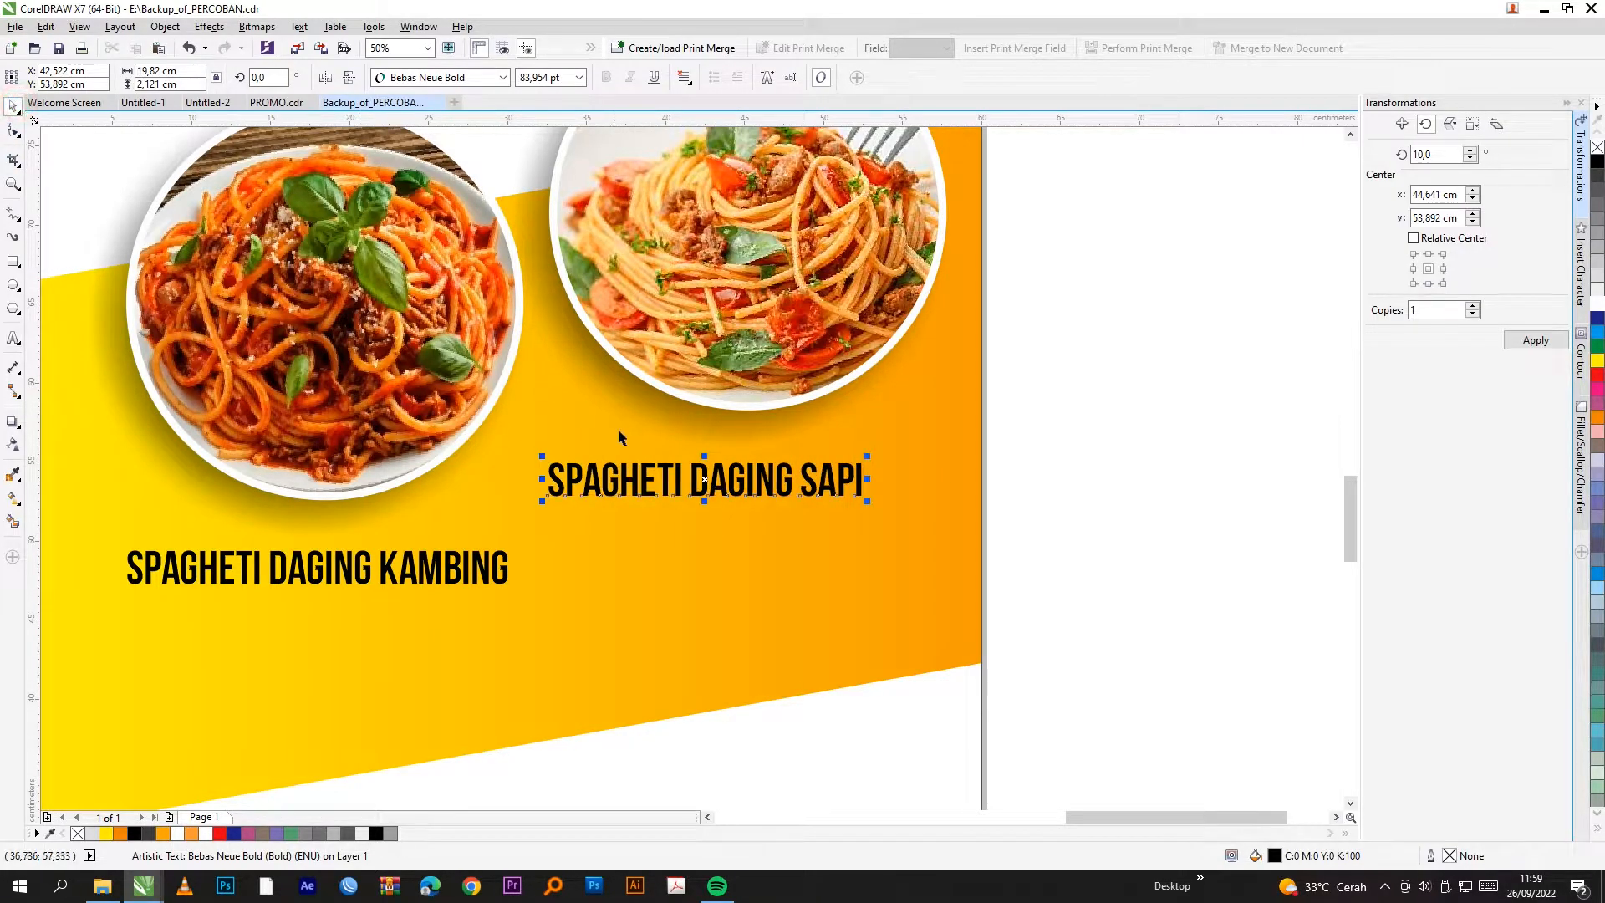
pyautogui.click(743, 482)
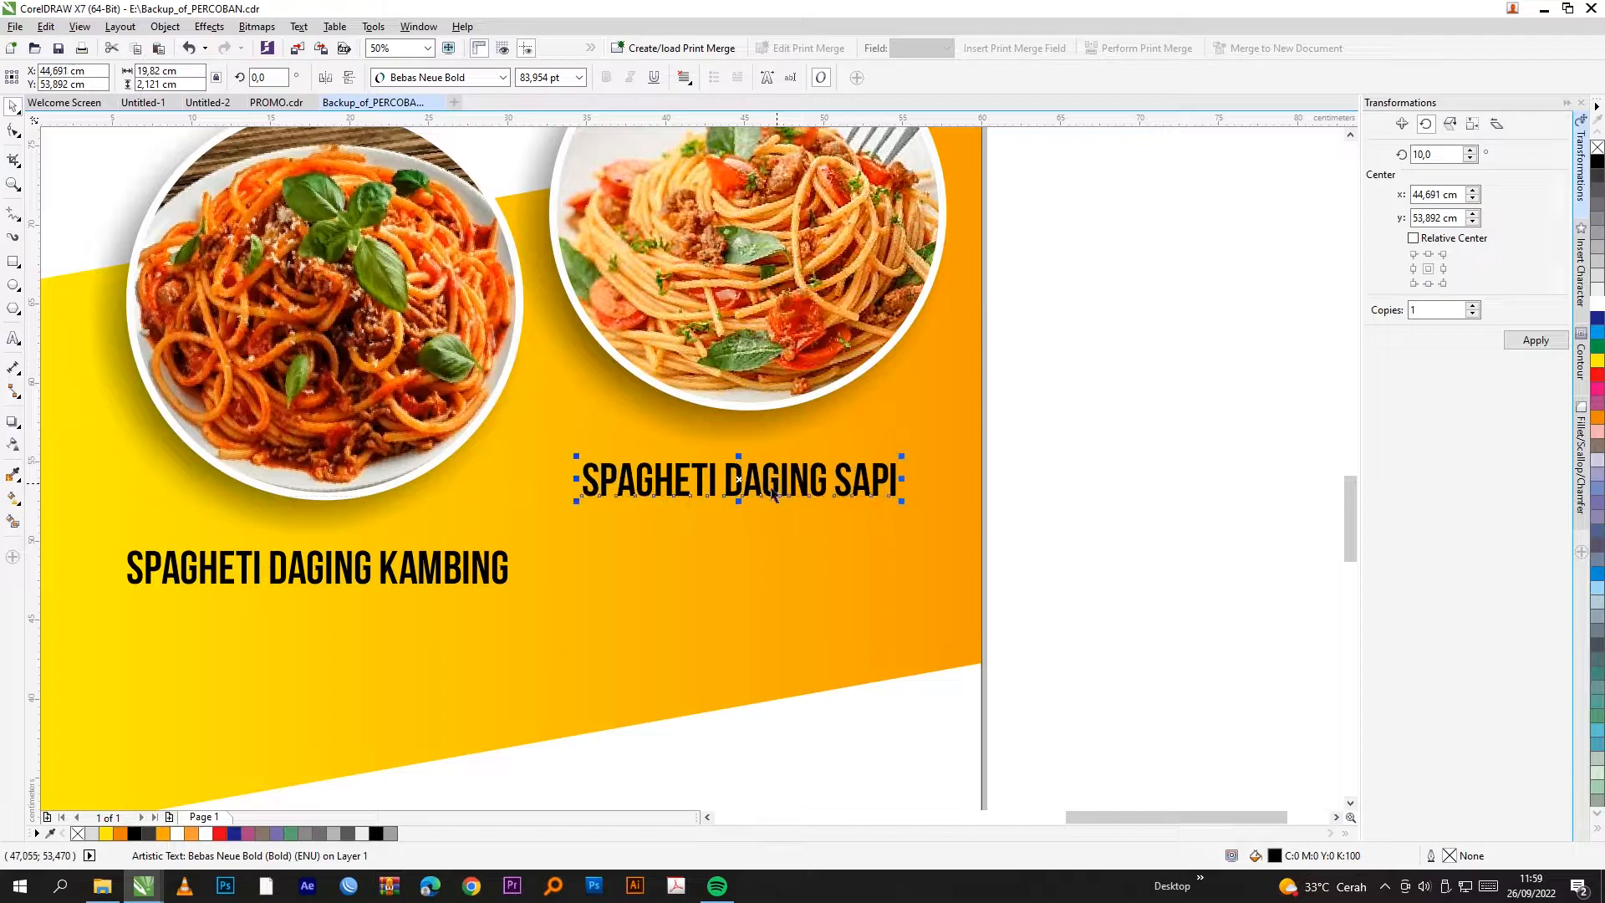
pyautogui.scroll(-1, 772, 518)
pyautogui.click(954, 484)
pyautogui.scroll(-1, 730, 583)
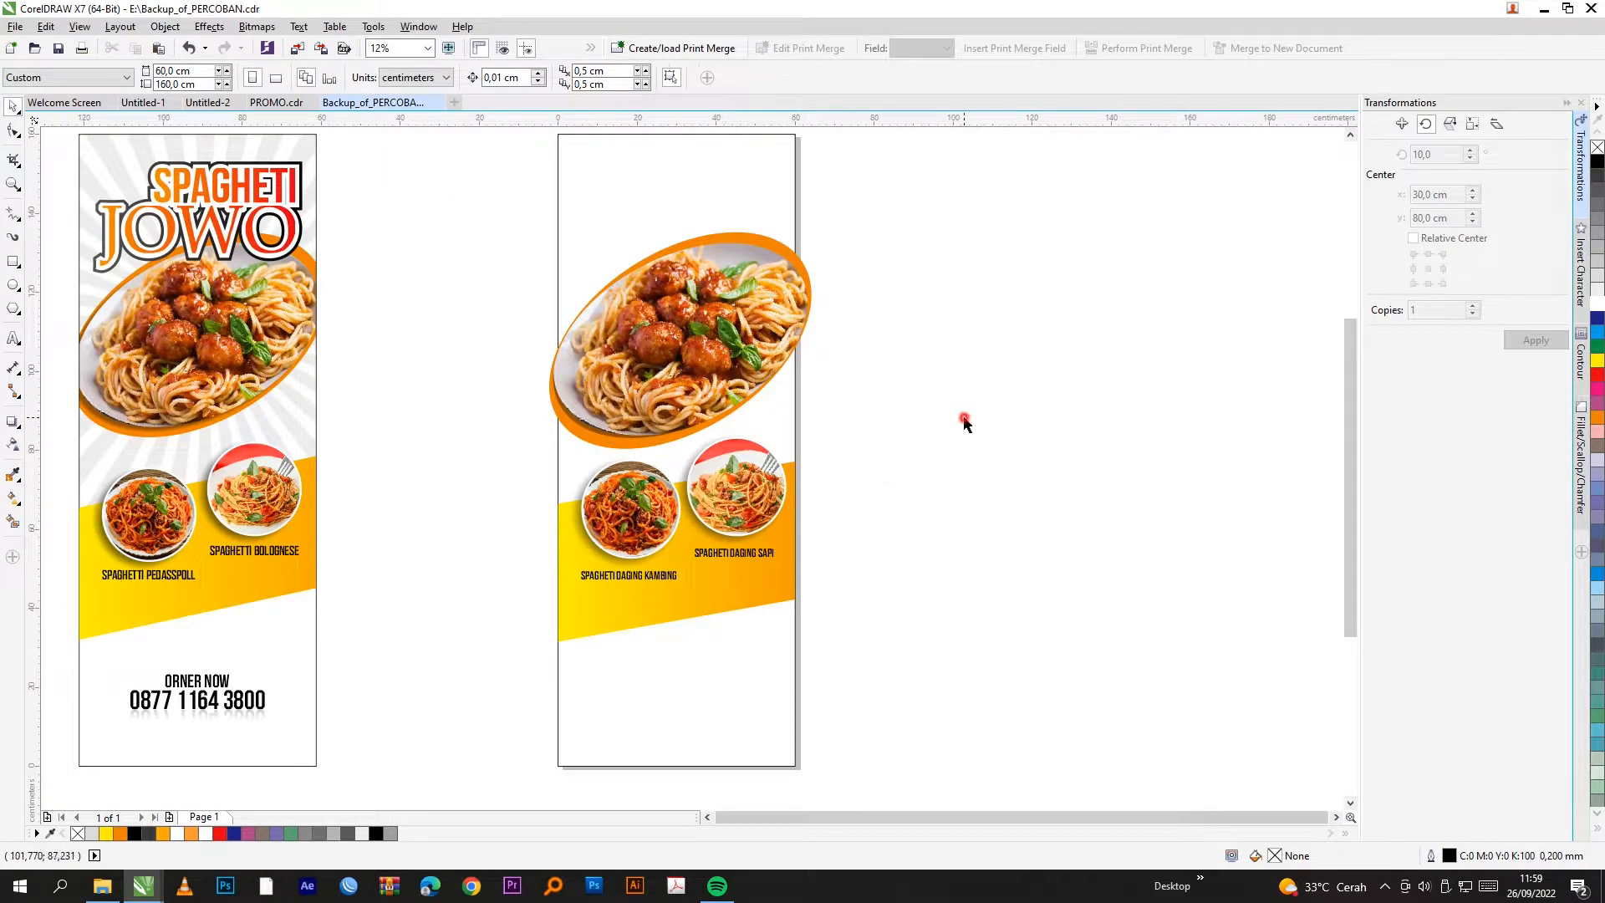
# Step: Create a large SPAGHETI text object with the Text tool
pyautogui.scroll(1, 138, 149)
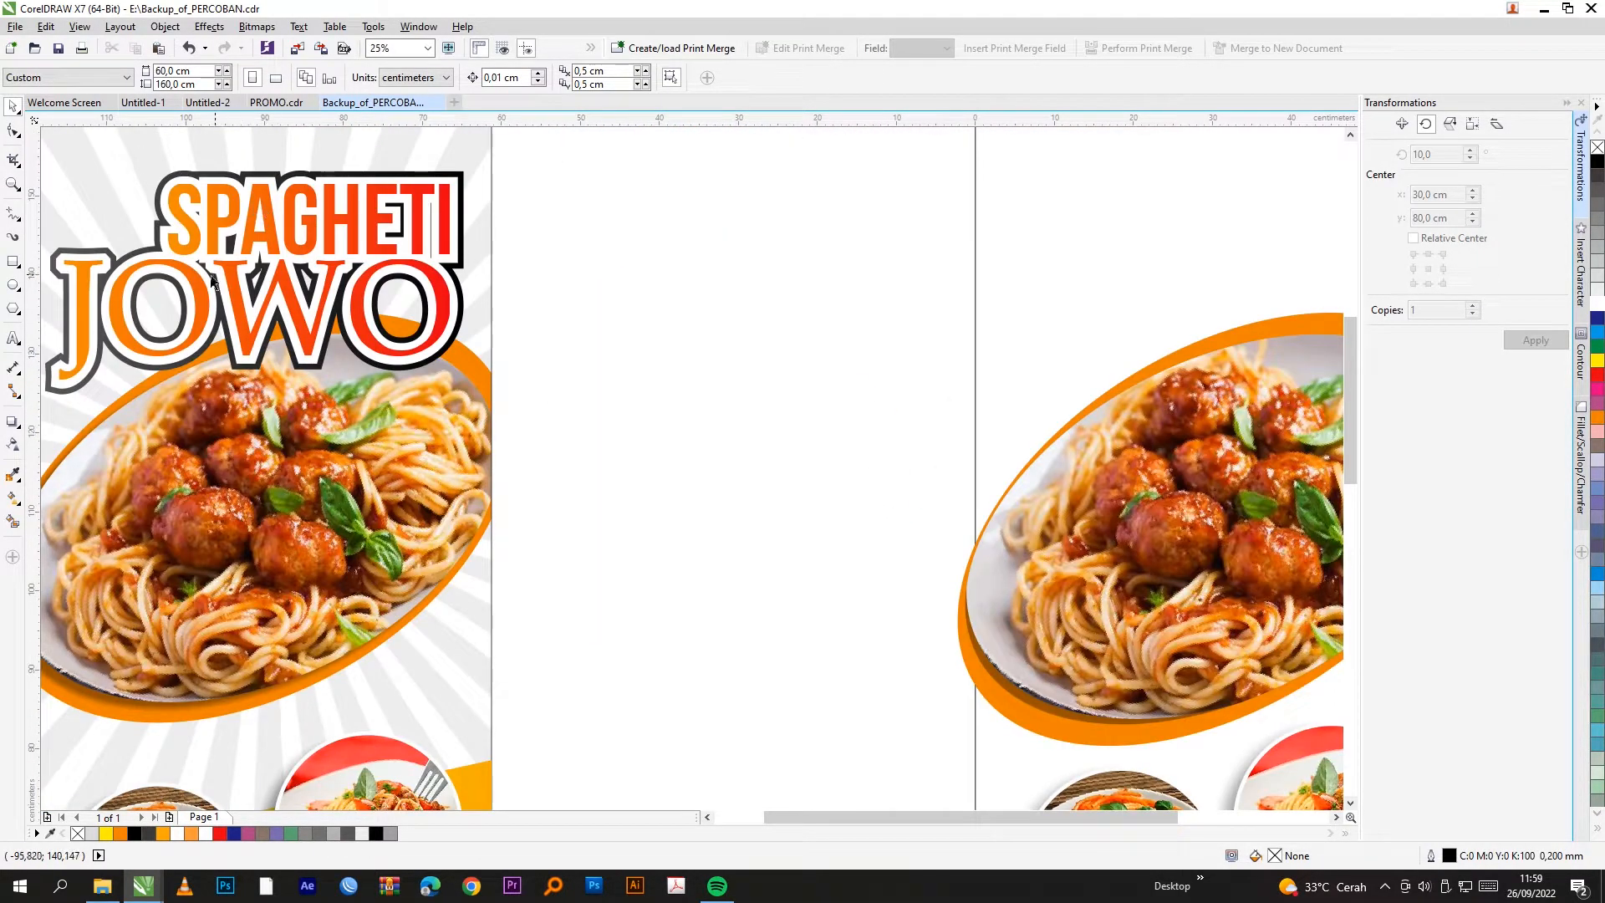
pyautogui.scroll(-1, 211, 279)
pyautogui.press('F8')
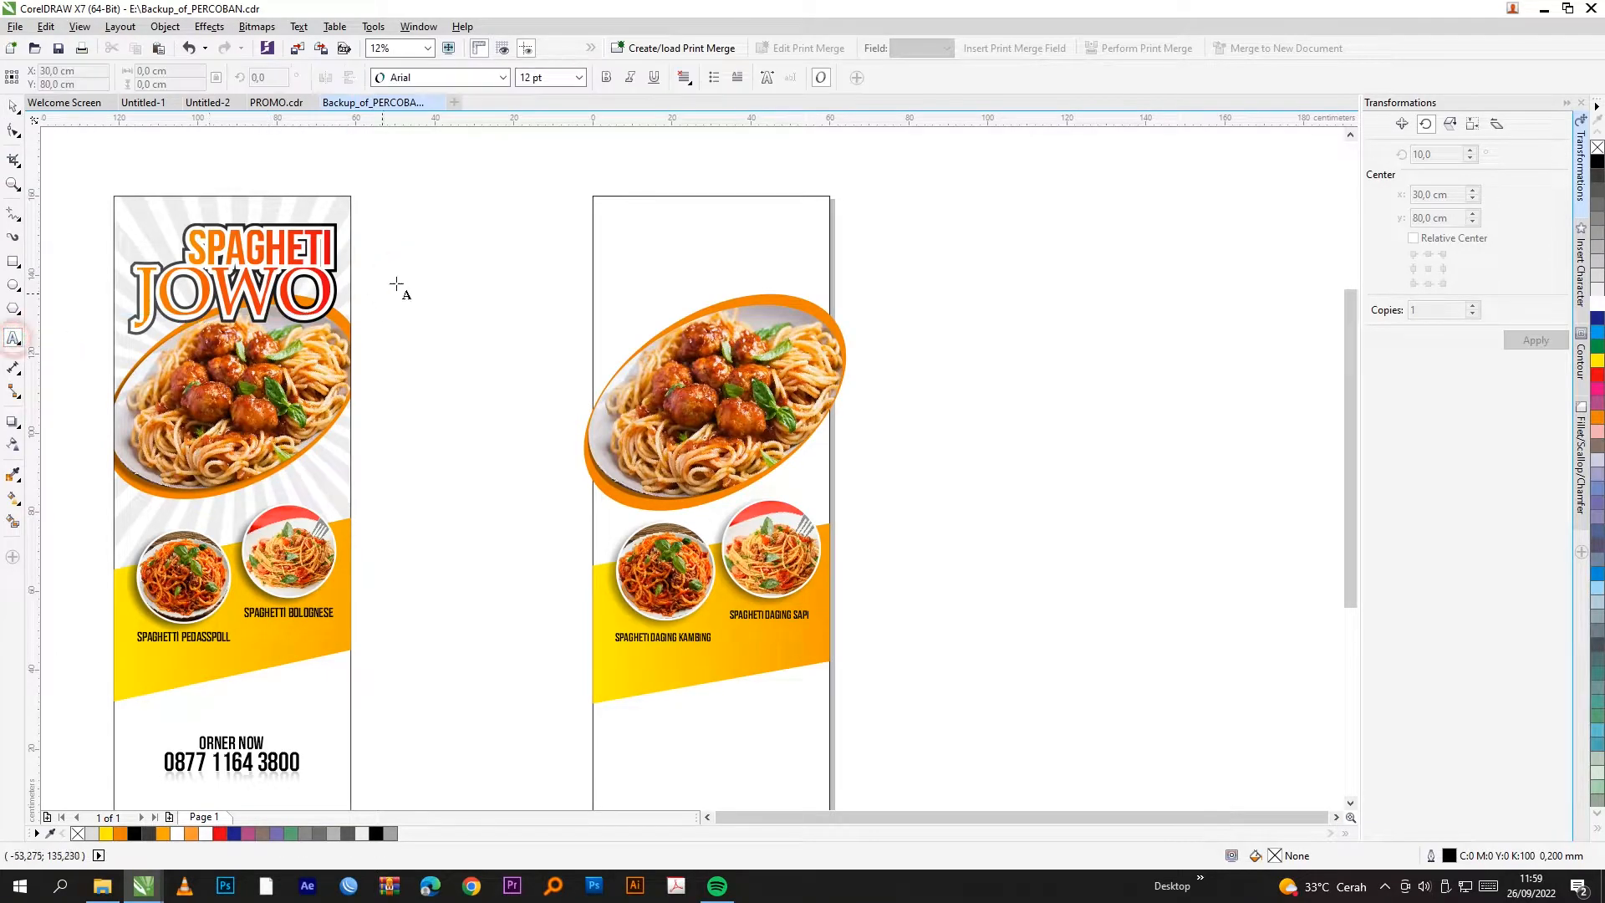
pyautogui.click(411, 267)
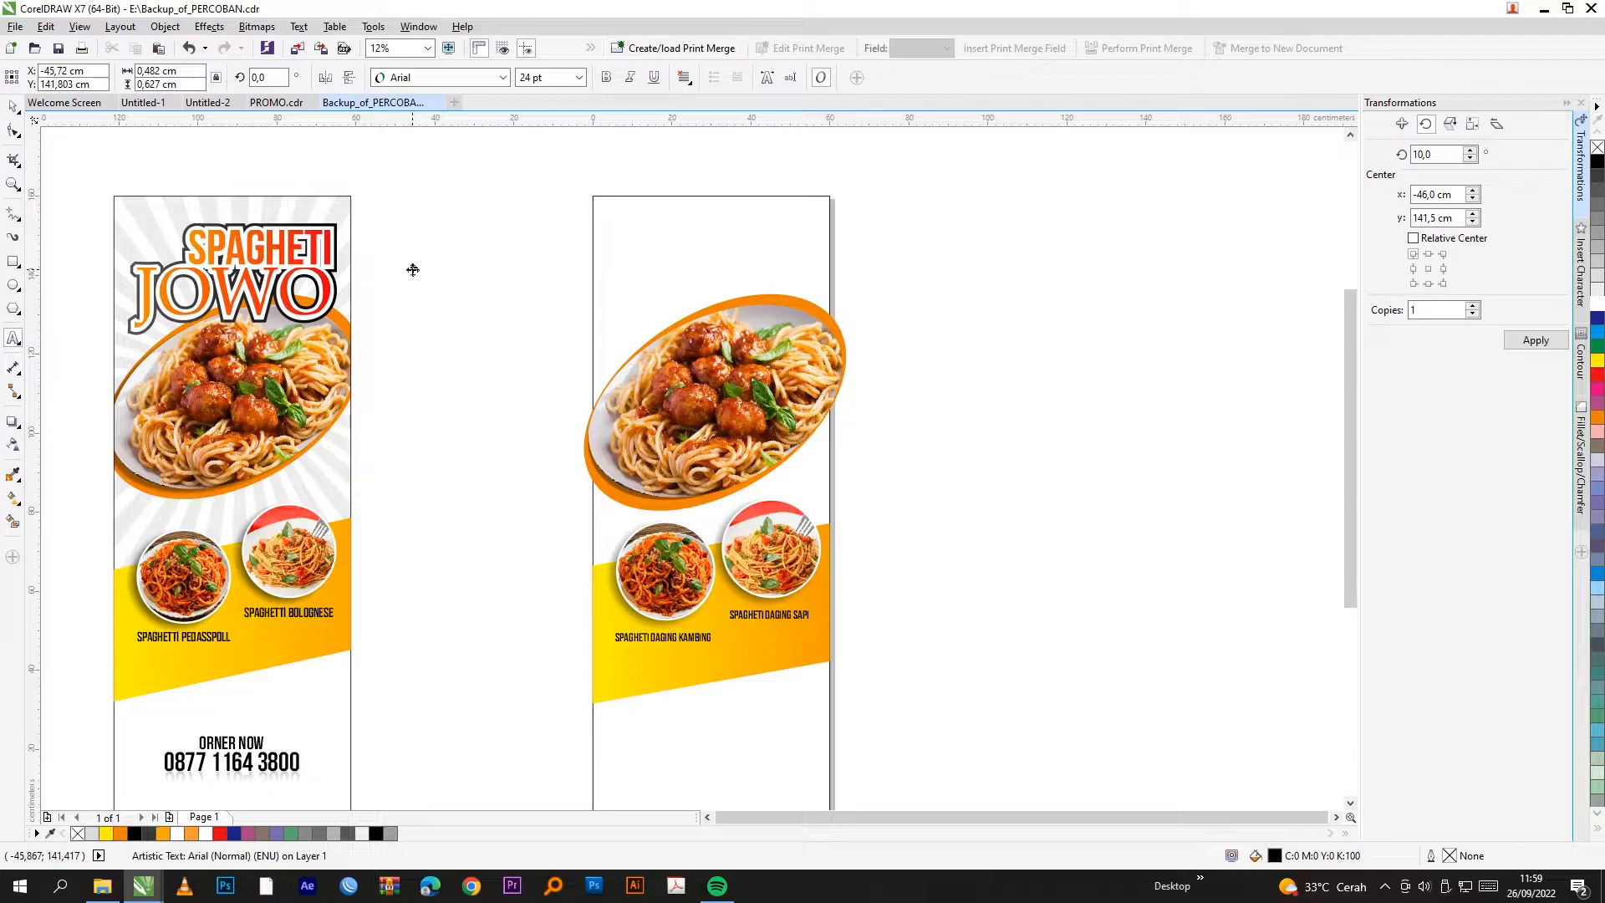
pyautogui.write('SPAG')
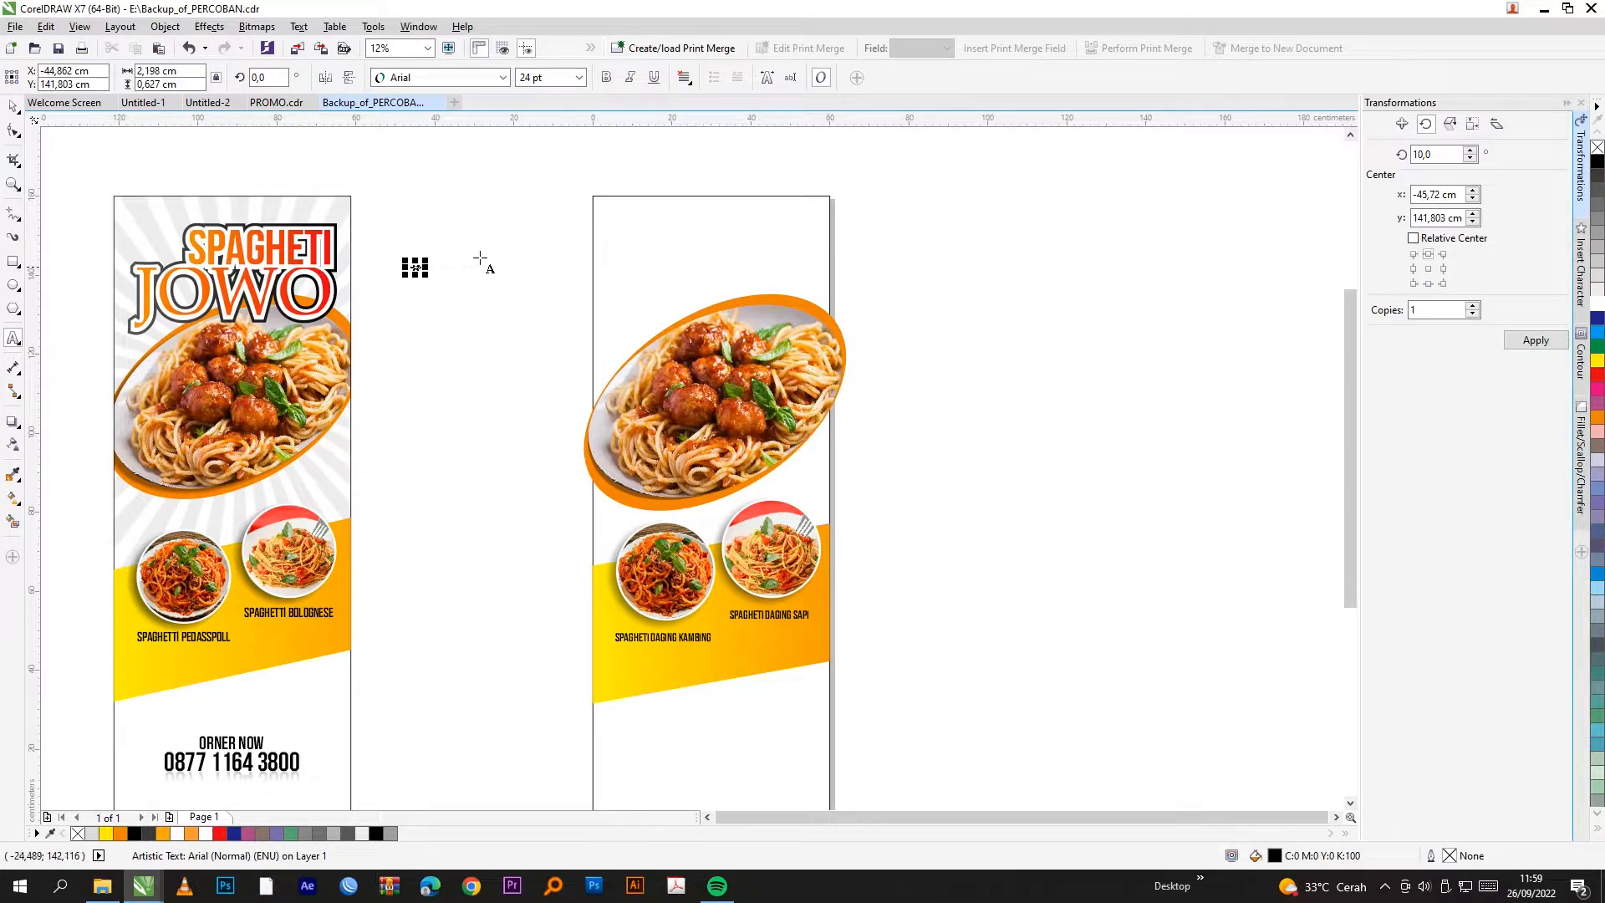
pyautogui.moveTo(426, 260); pyautogui.dragTo(508, 213)
pyautogui.write('HETI')
pyautogui.click(12, 106)
# Step: Move SPAGHETI to the top of the second banner and scale it down to fit
pyautogui.moveTo(430, 264); pyautogui.dragTo(666, 256)
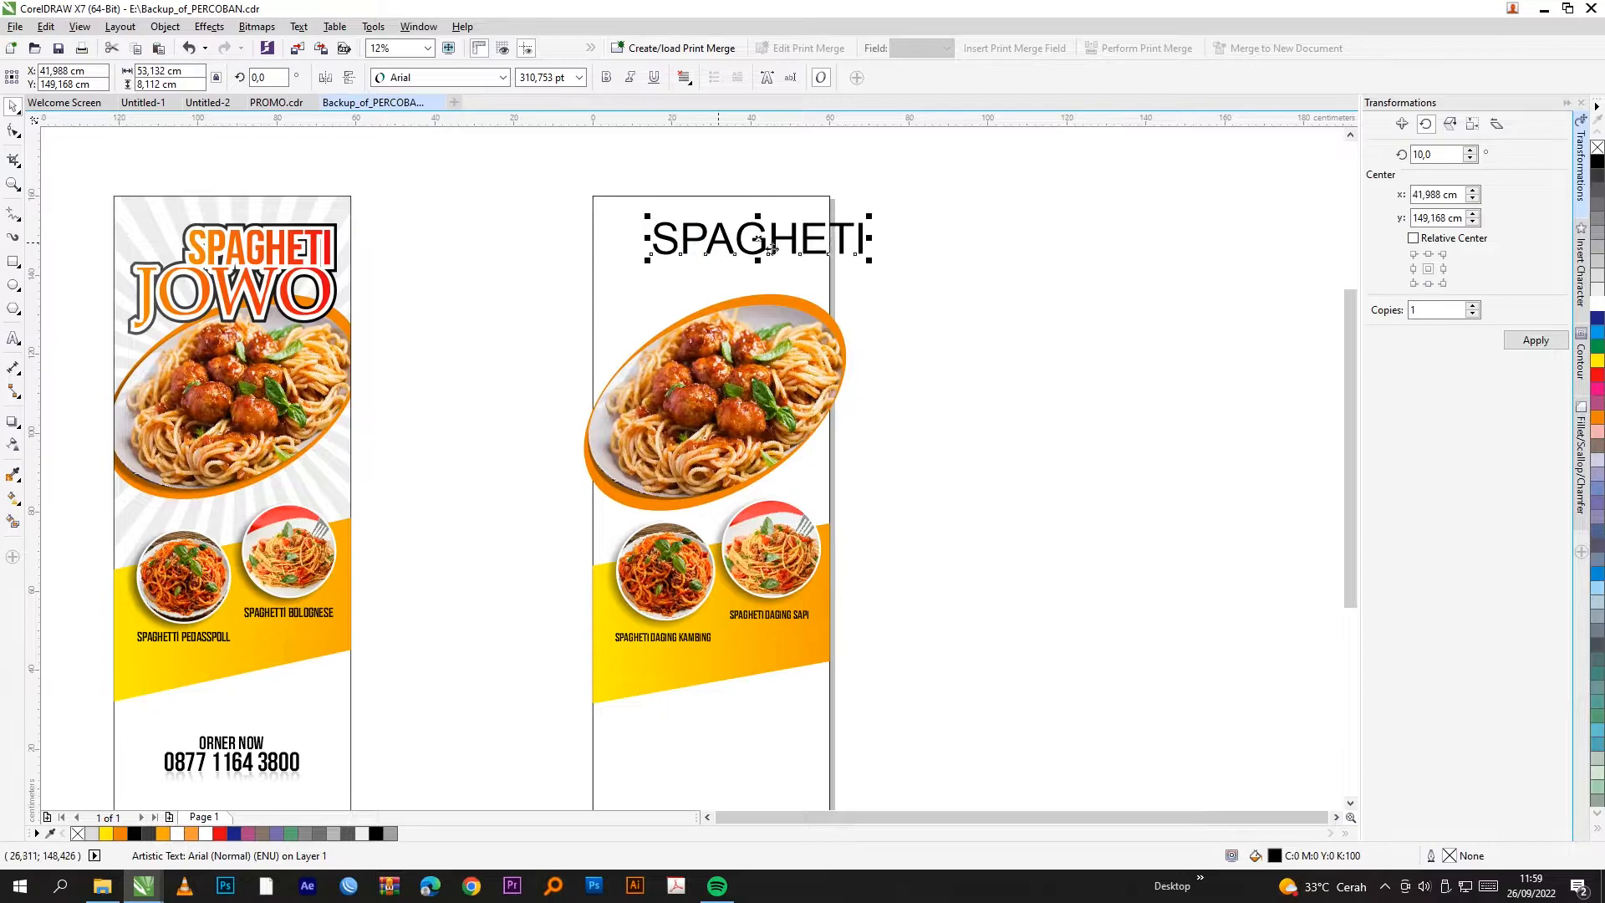
pyautogui.scroll(2, 875, 221)
pyautogui.moveTo(859, 221); pyautogui.dragTo(732, 244)
pyautogui.scroll(-2, 650, 326)
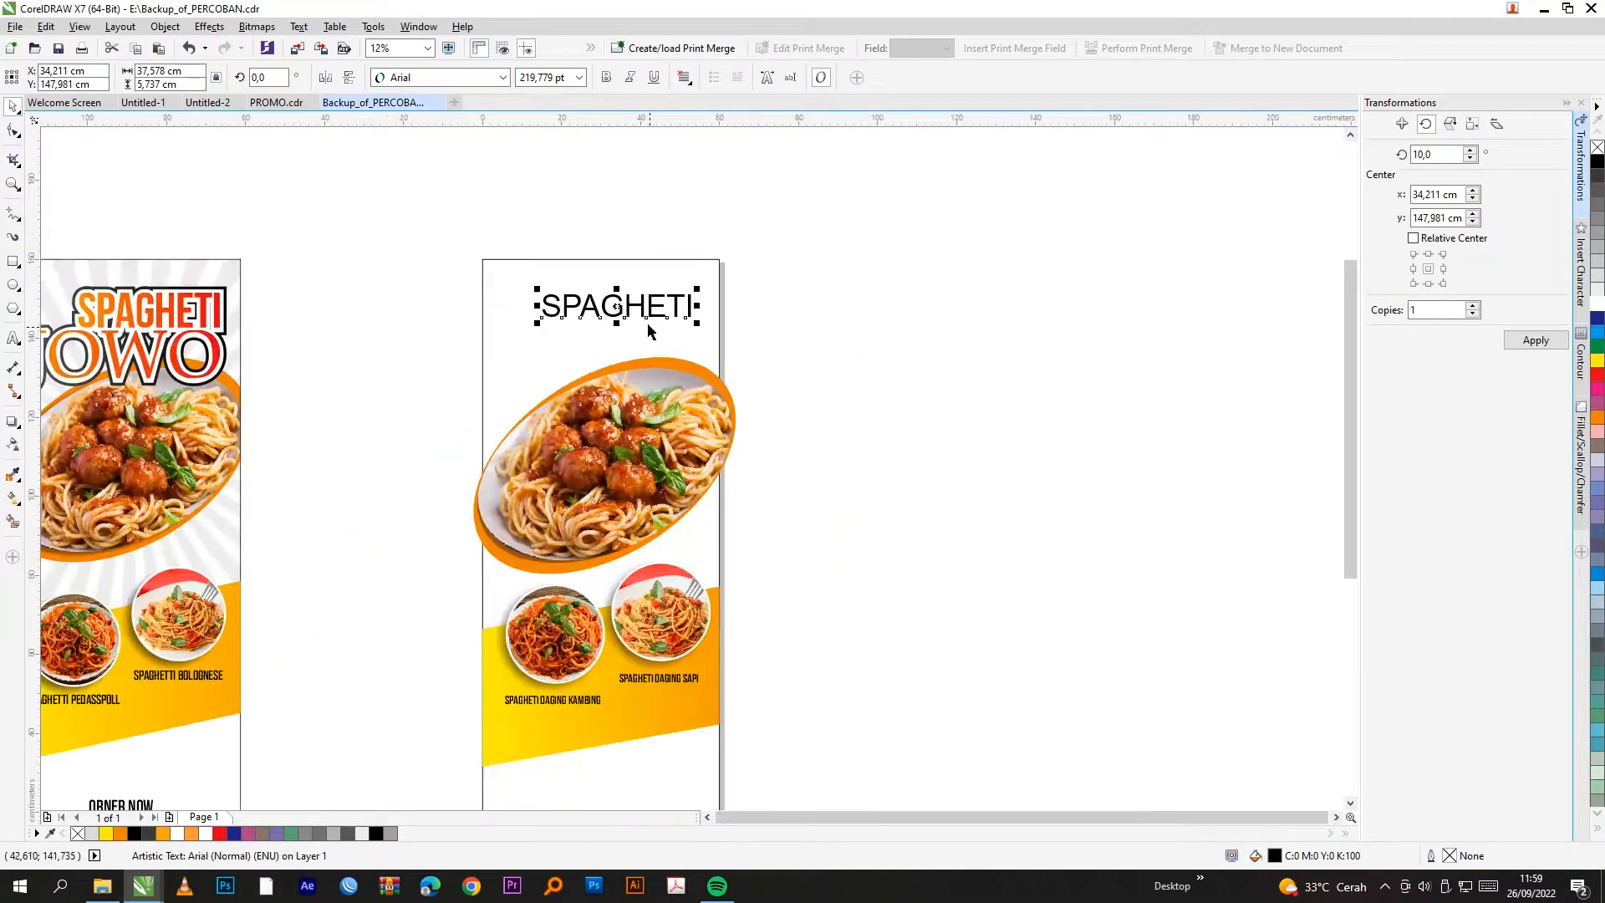
pyautogui.moveTo(538, 290); pyautogui.dragTo(662, 334)
# Step: Duplicate SPAGHETI just below it and retype the copy as JOWO
pyautogui.rightClick(662, 334)
pyautogui.doubleClick(663, 333)
pyautogui.hotkey('ctrl', 'a')
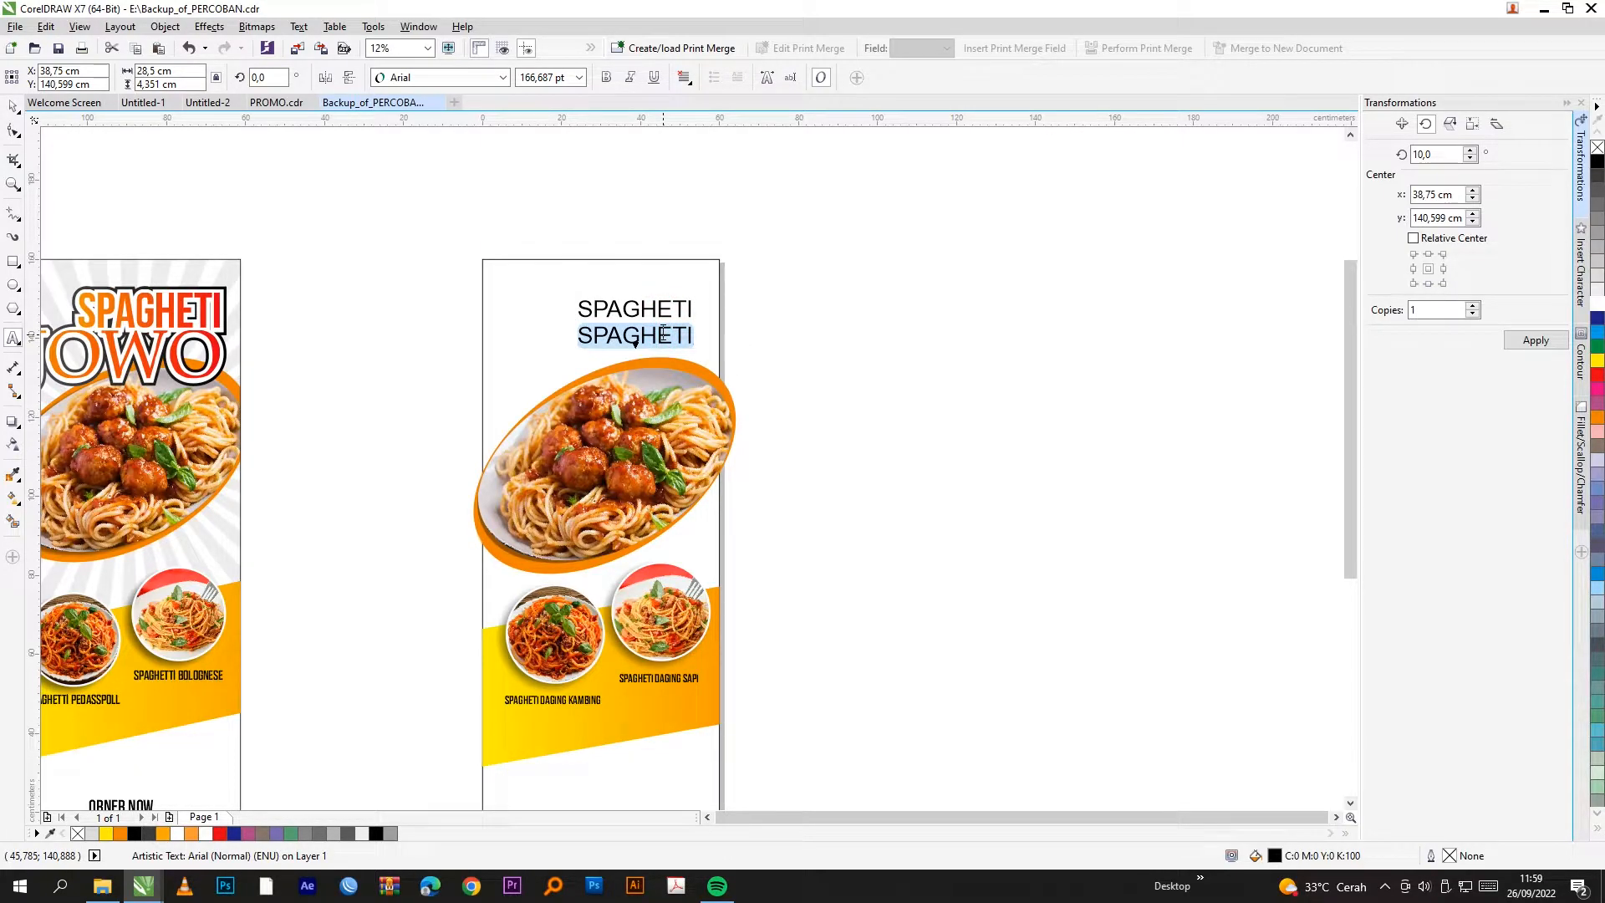
pyautogui.press('BackSpace')
pyautogui.write('JOWO')
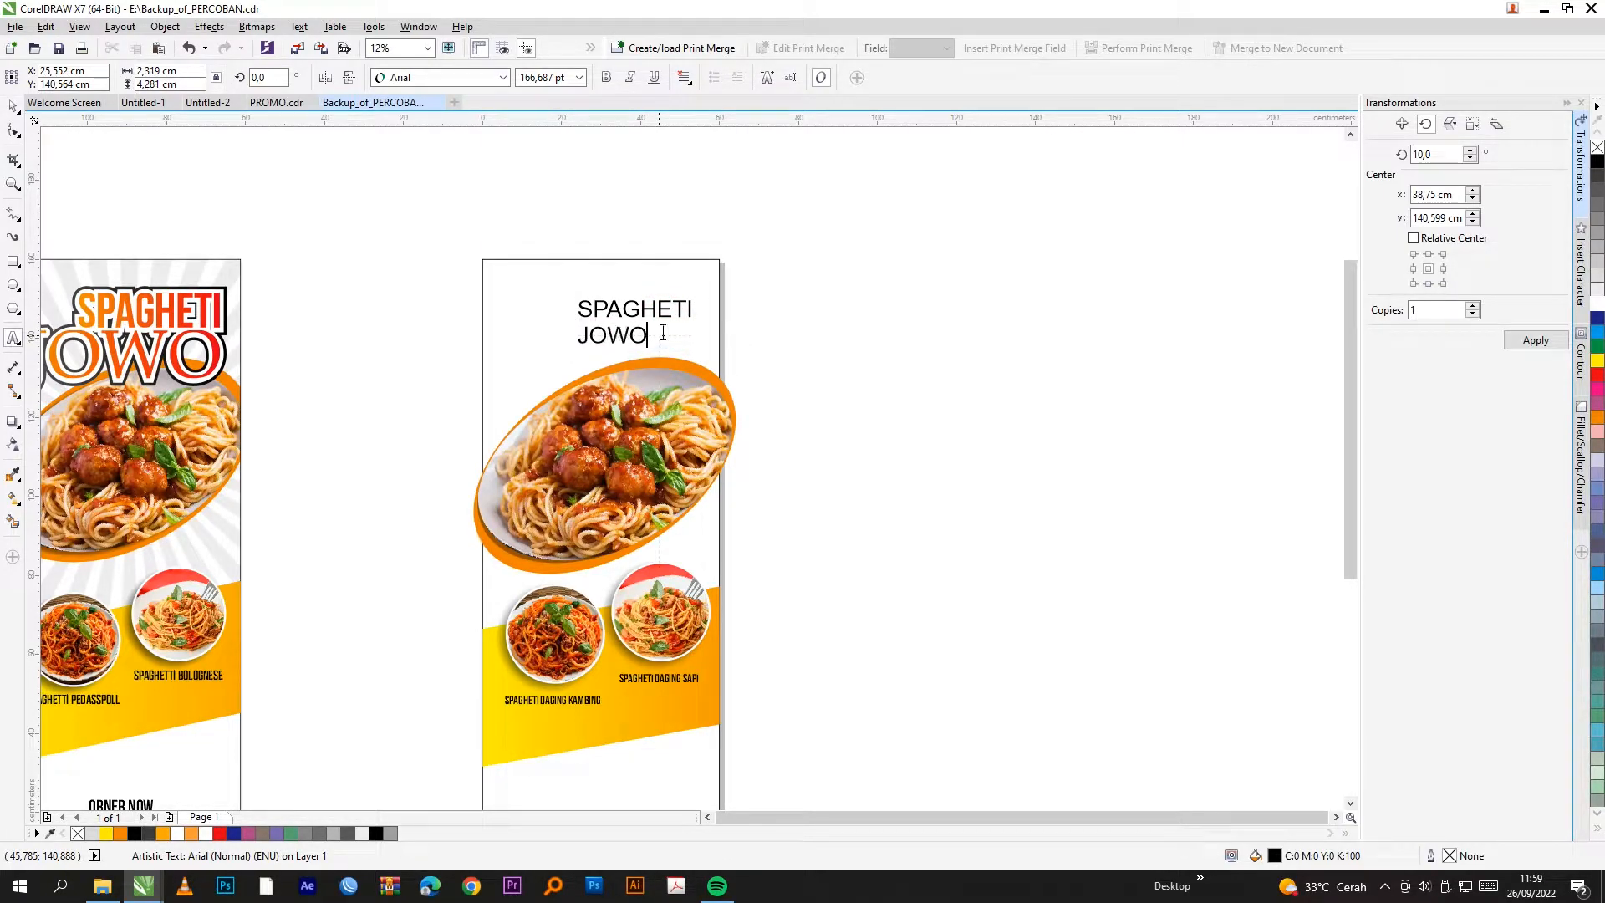
pyautogui.click(13, 107)
# Step: Set JOWO in Palatino Linotype and enlarge it to span the banner width
pyautogui.click(502, 77)
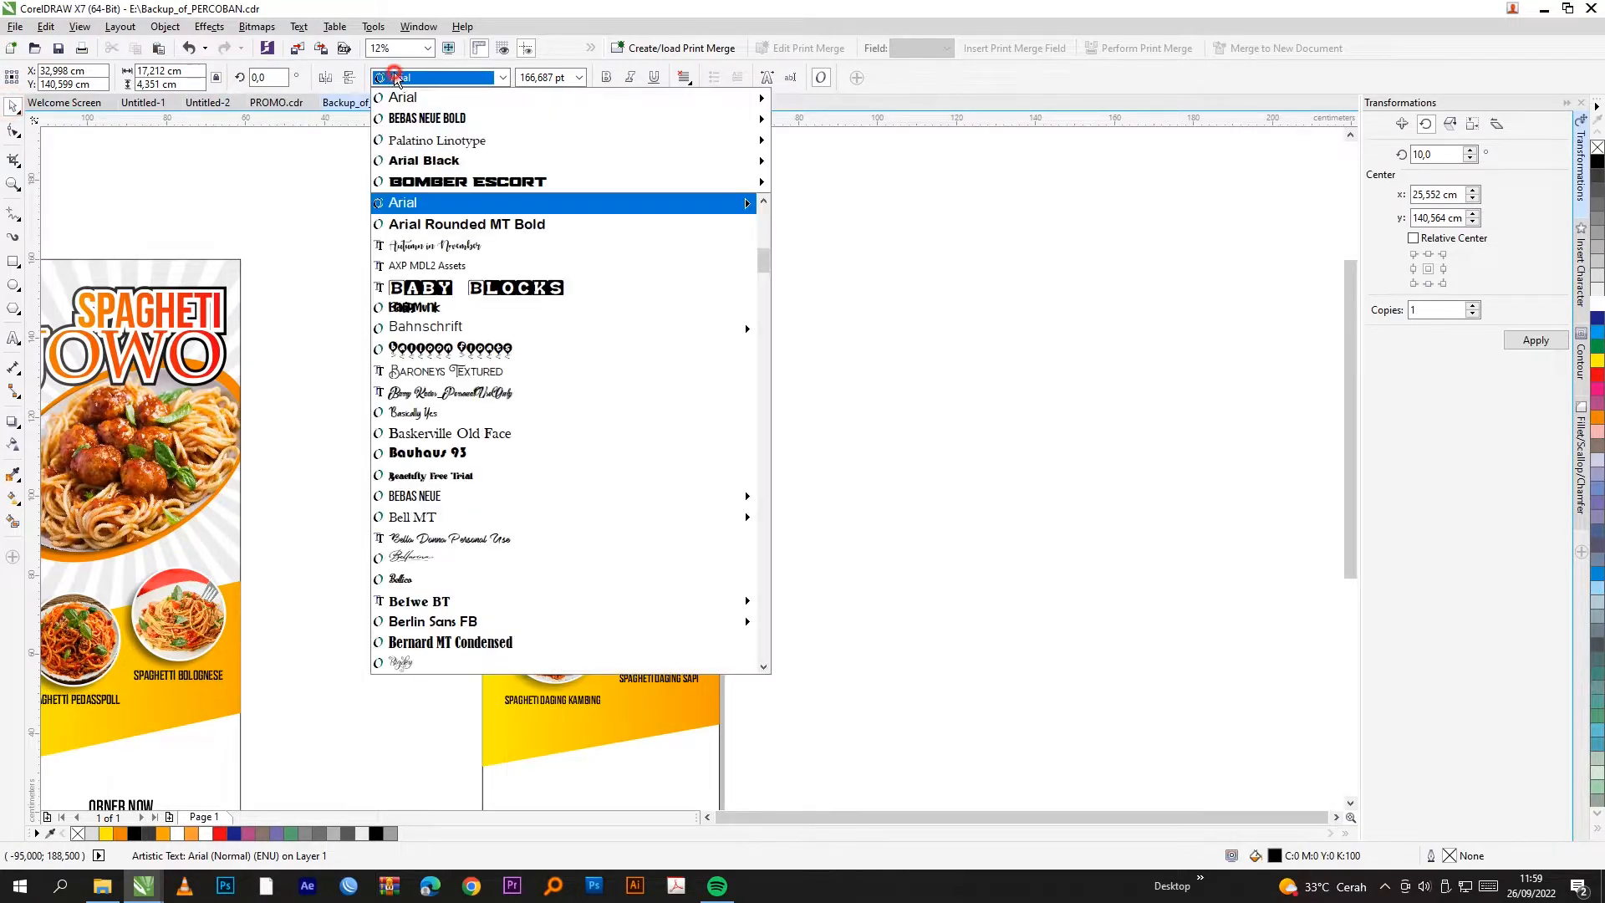
pyautogui.click(438, 139)
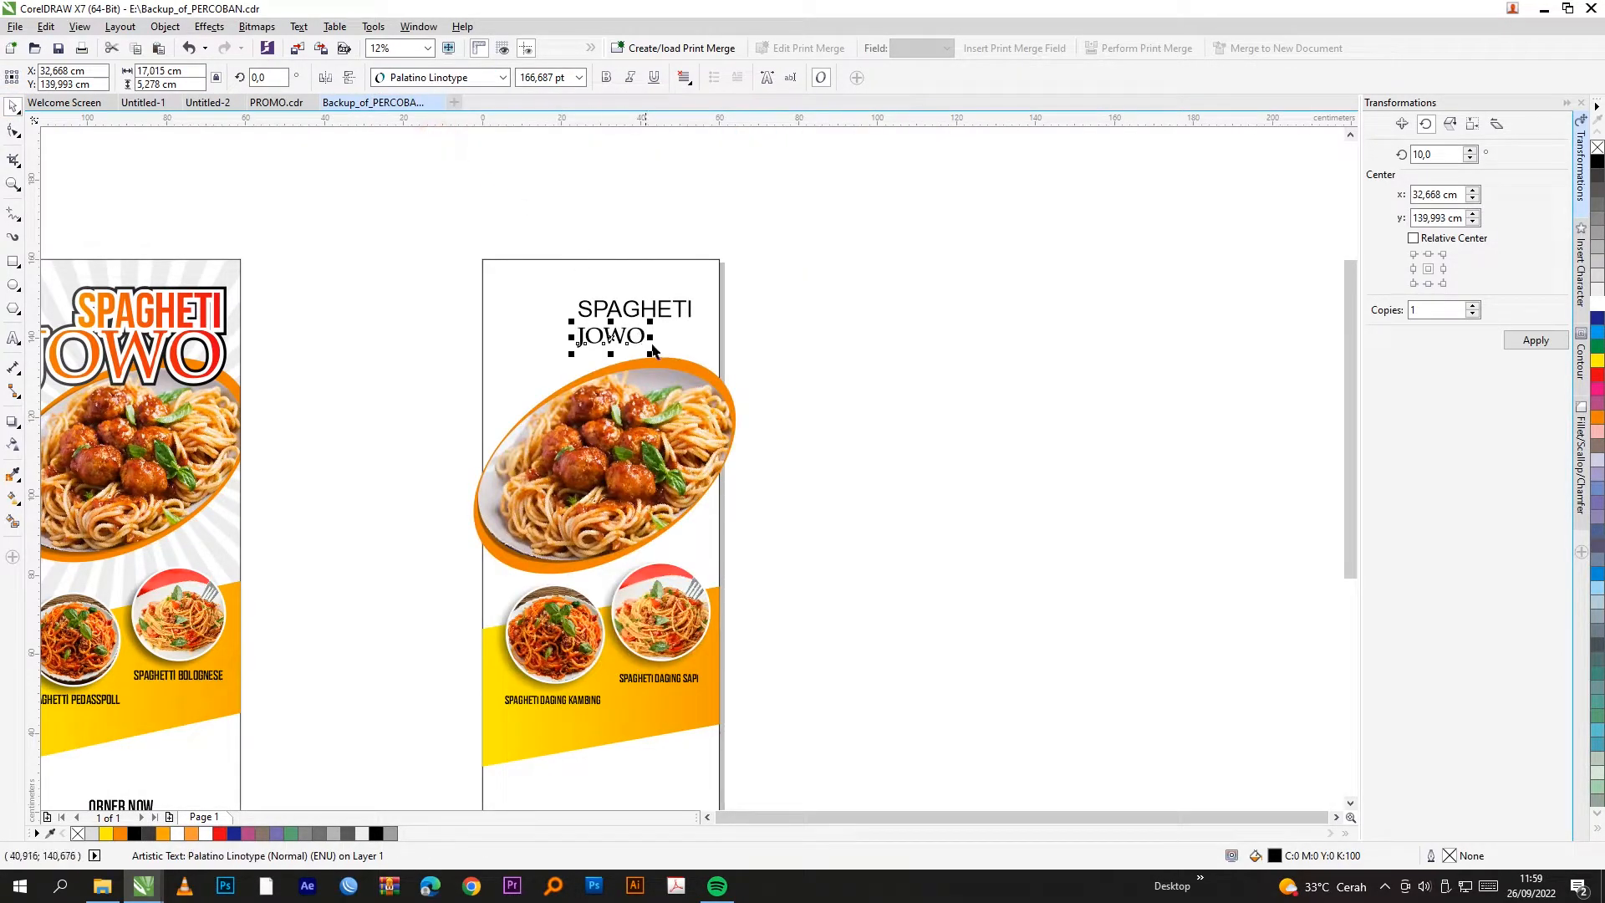
pyautogui.scroll(1, 645, 334)
pyautogui.moveTo(642, 307); pyautogui.dragTo(780, 222)
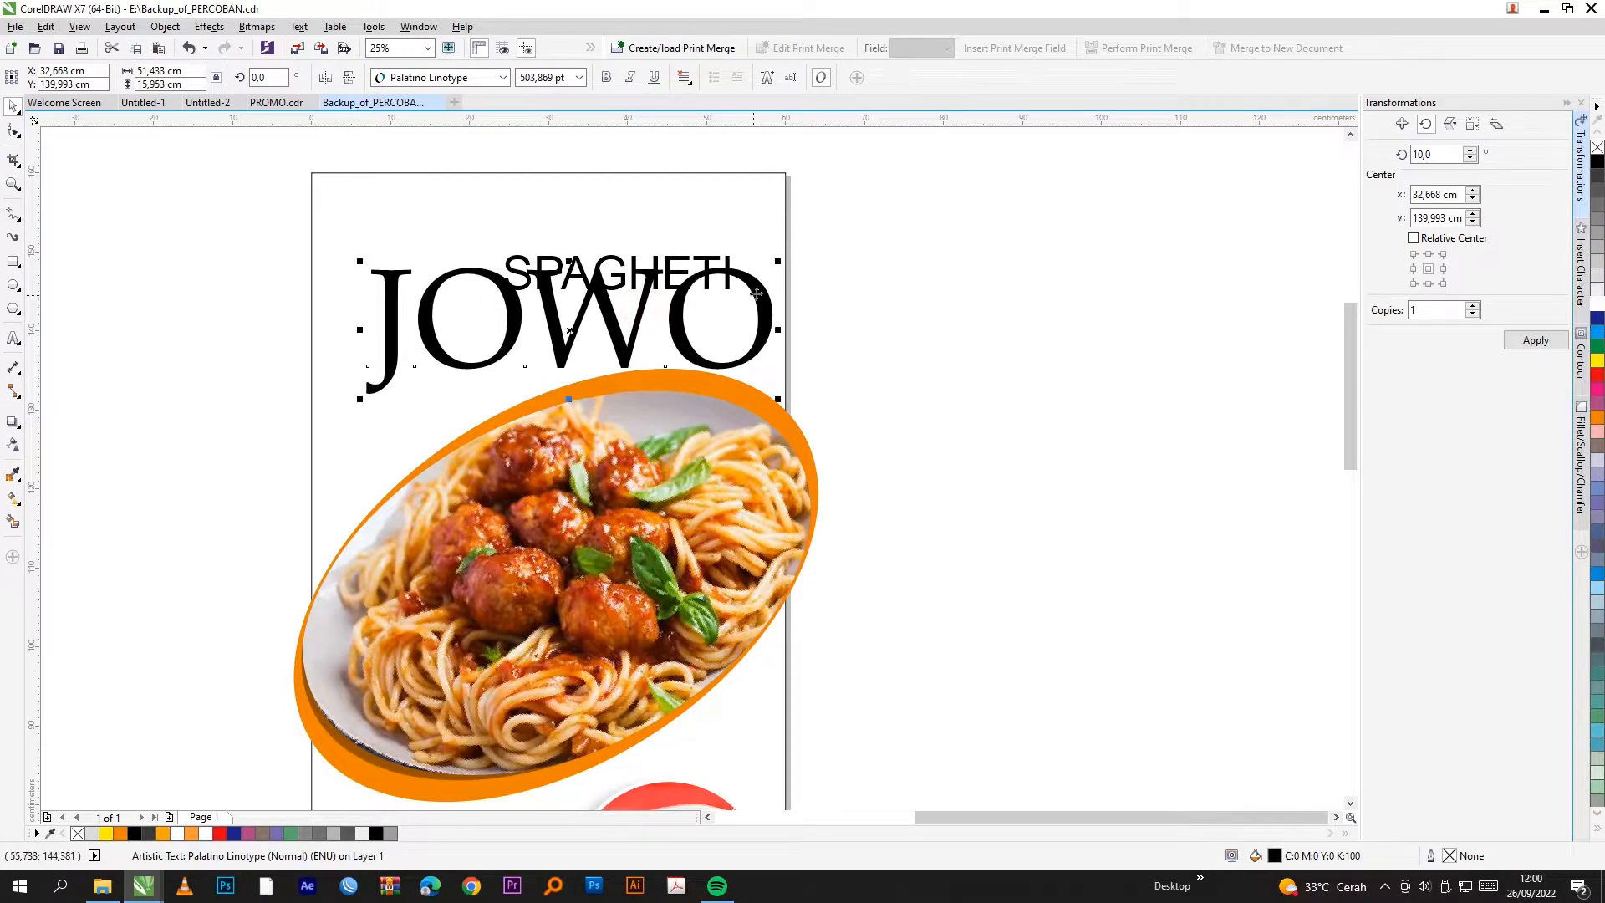
# Step: Set SPAGHETI in Bebas Neue Bold and enlarge it
pyautogui.click(707, 273)
pyautogui.click(503, 77)
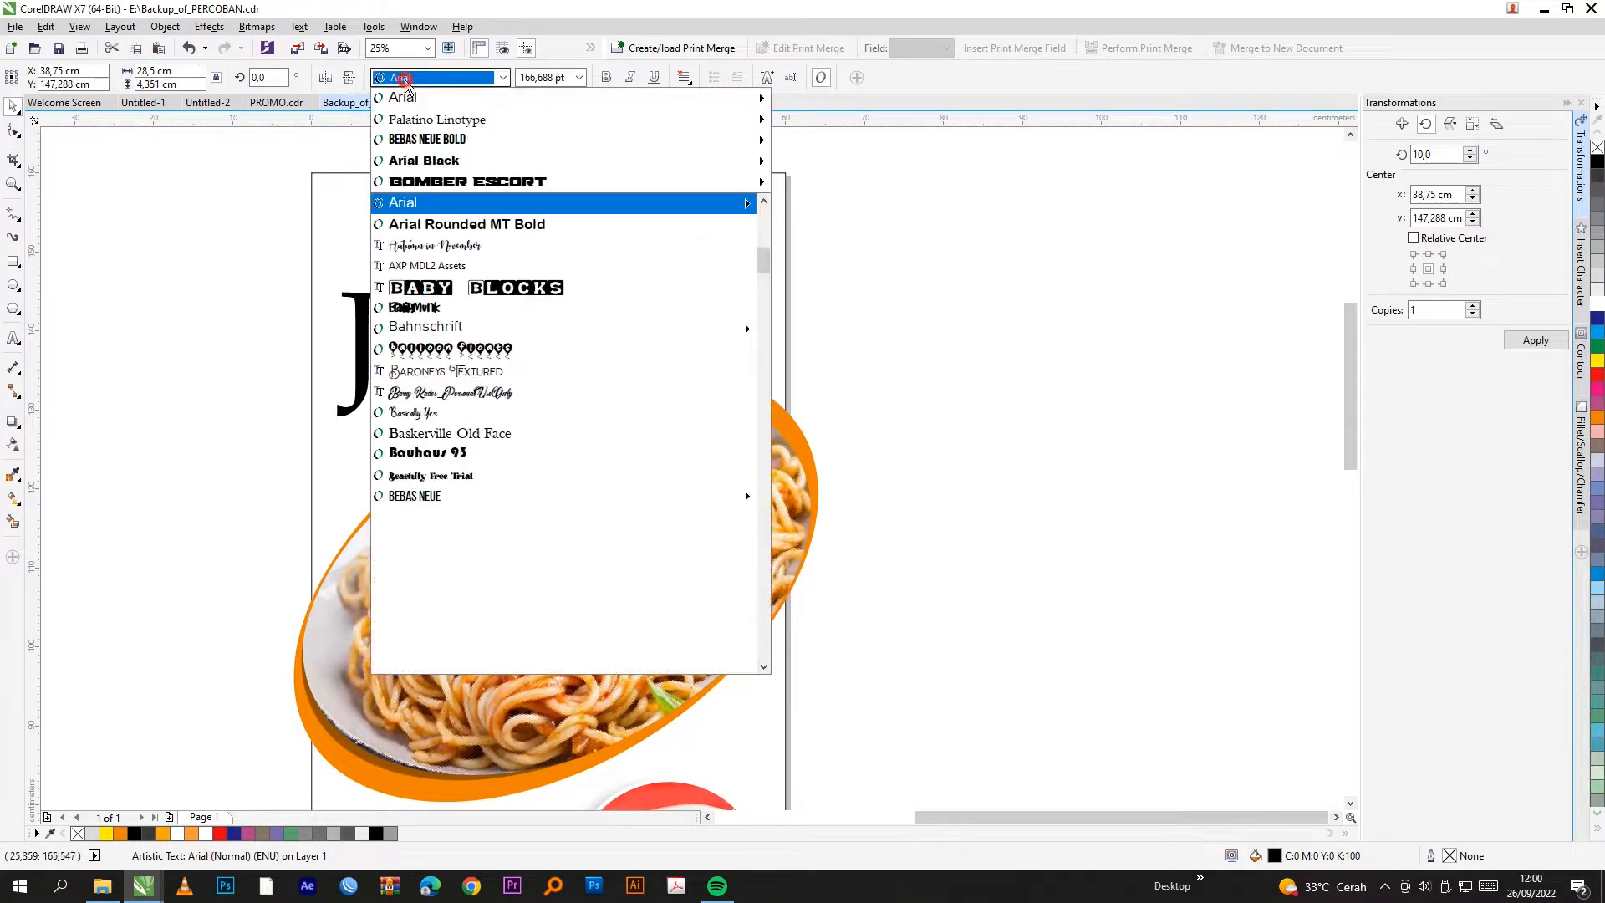
pyautogui.click(518, 182)
pyautogui.moveTo(640, 249); pyautogui.dragTo(744, 199)
# Step: Nudge JOWO slightly down, undoing a stray background move, then select both title words
pyautogui.click(481, 317)
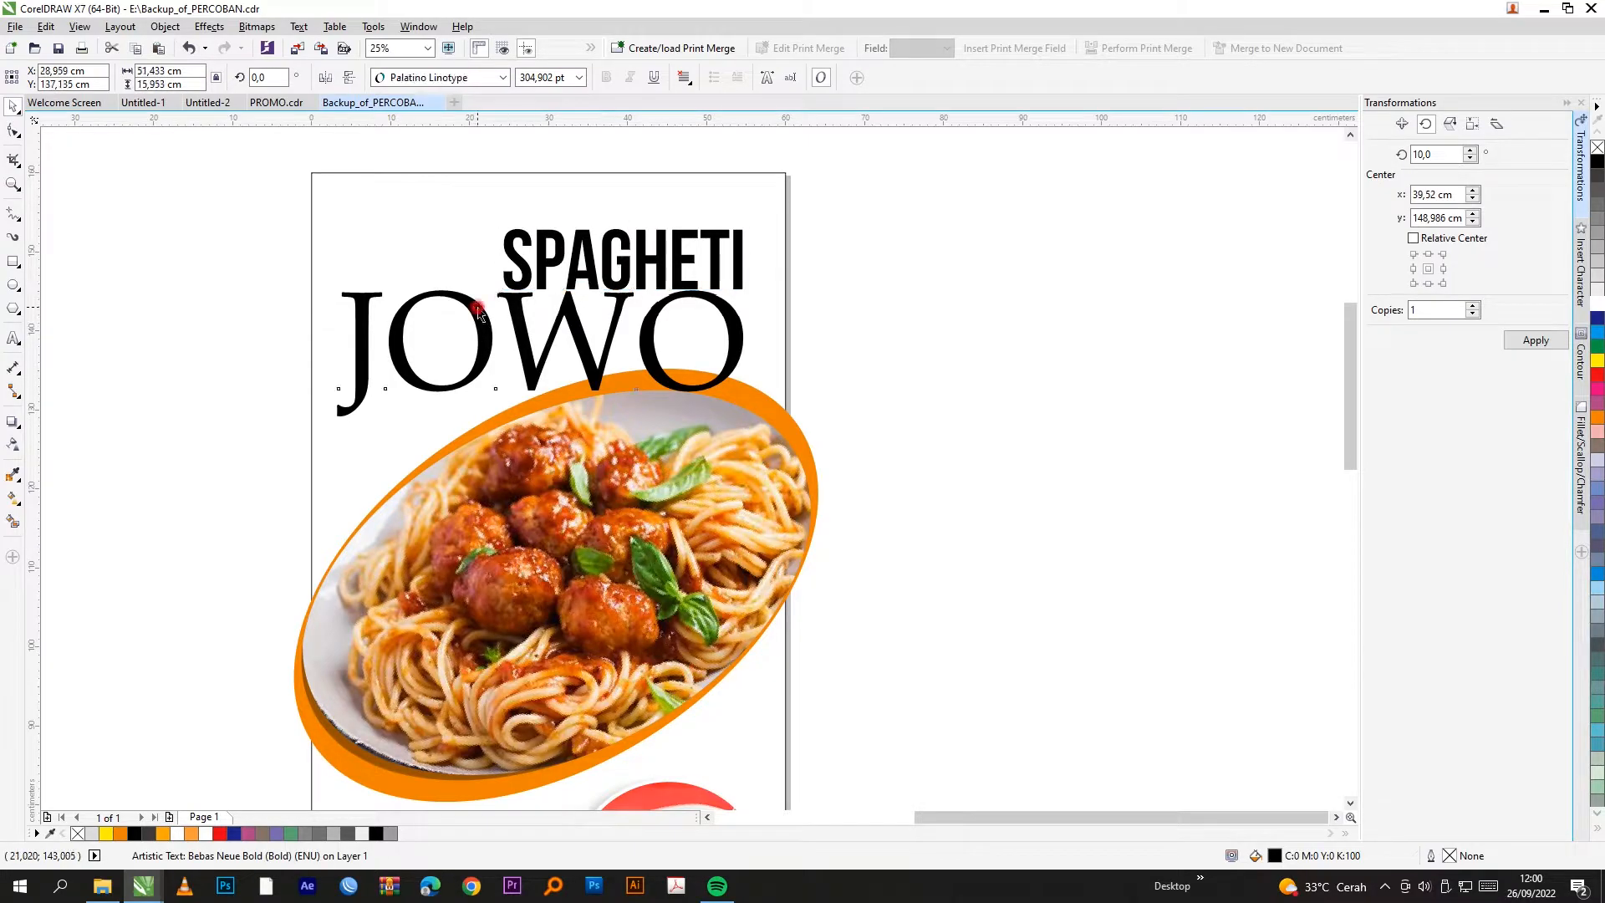
pyautogui.moveTo(327, 283); pyautogui.dragTo(372, 297)
pyautogui.hotkey('ctrl', 'z')
pyautogui.click(224, 308)
pyautogui.click(355, 302)
pyautogui.scroll(1, 727, 320)
pyautogui.moveTo(727, 321); pyautogui.dragTo(727, 335)
pyautogui.scroll(-2, 727, 335)
pyautogui.moveTo(881, 246); pyautogui.dragTo(500, 383)
# Step: Group SPAGHETI and JOWO, fill the group, and switch its fill to a fountain gradient
pyautogui.hotkey('ctrl', 'g')
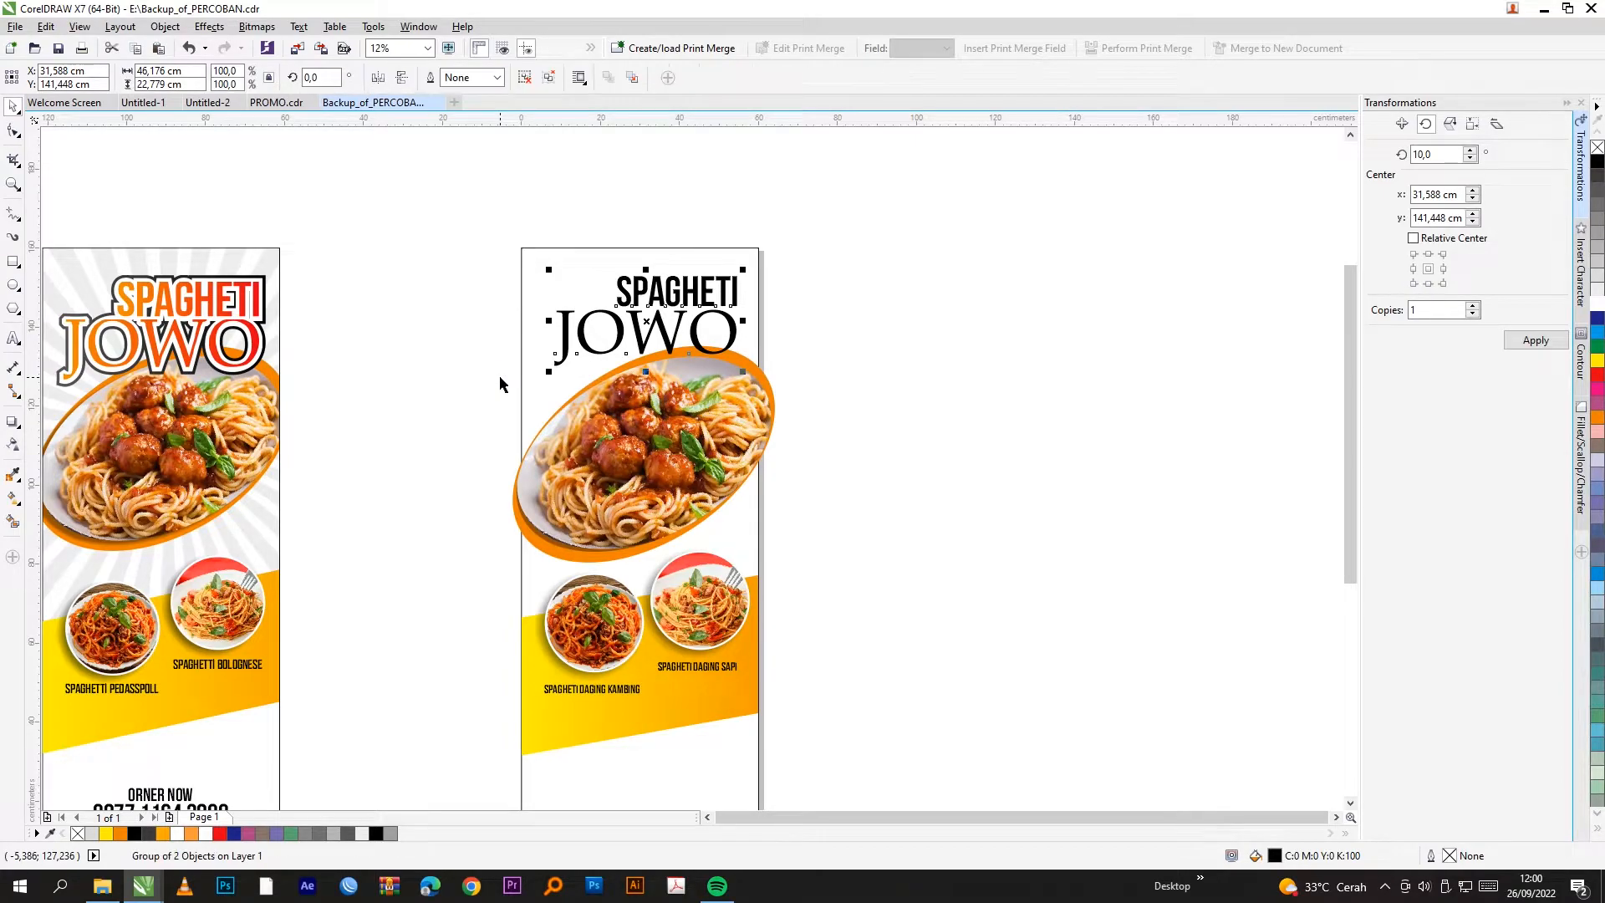
pyautogui.click(1597, 362)
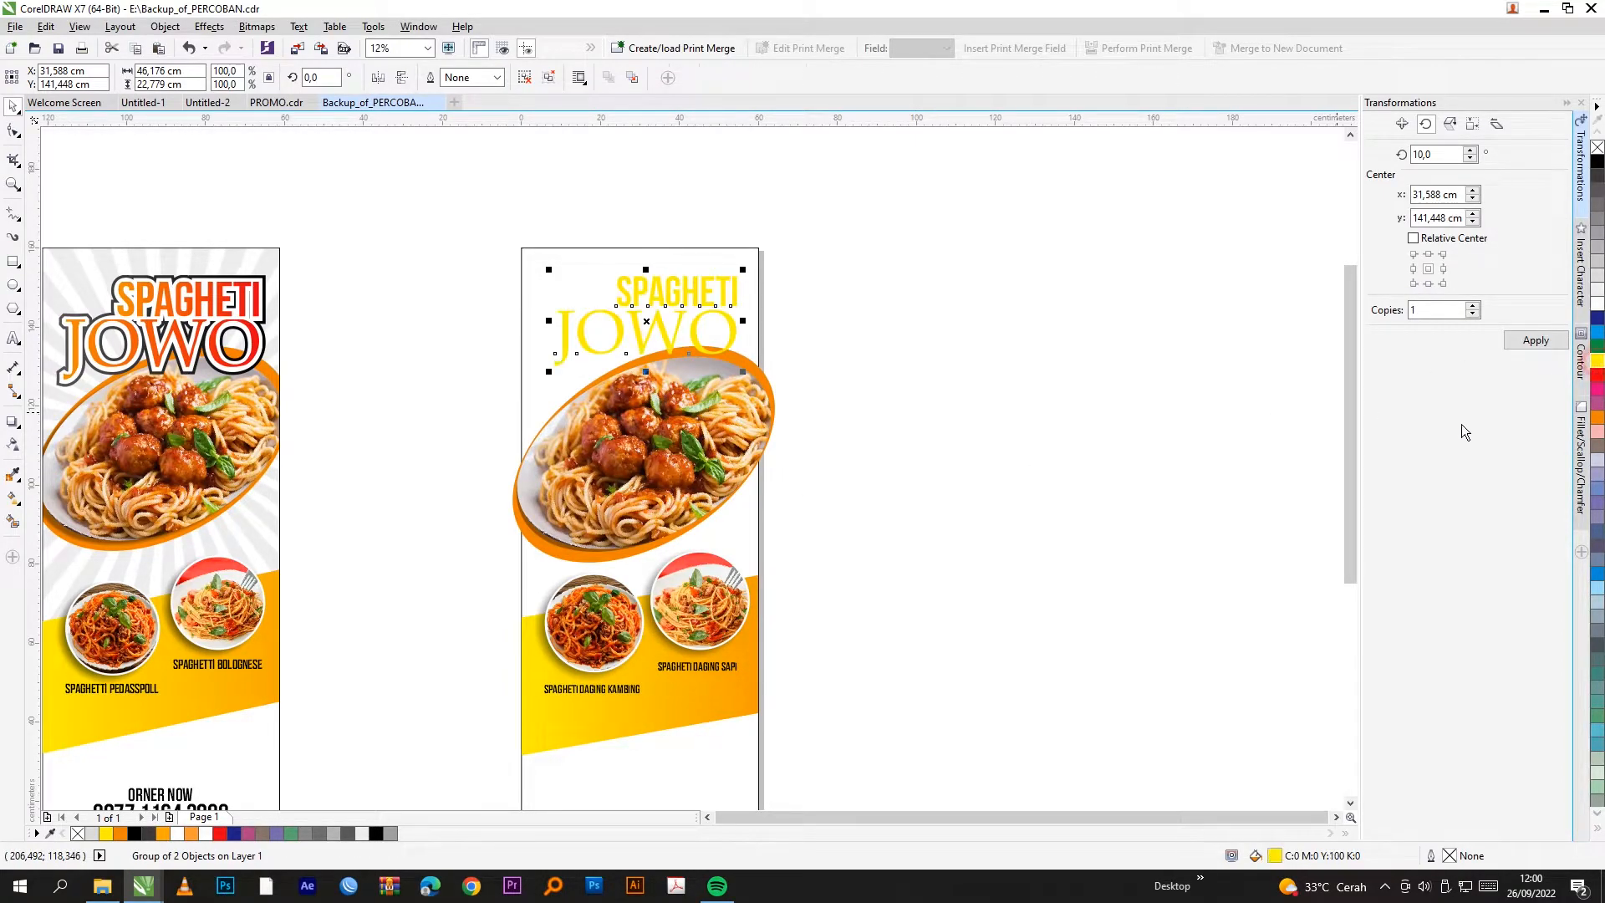
pyautogui.doubleClick(1275, 856)
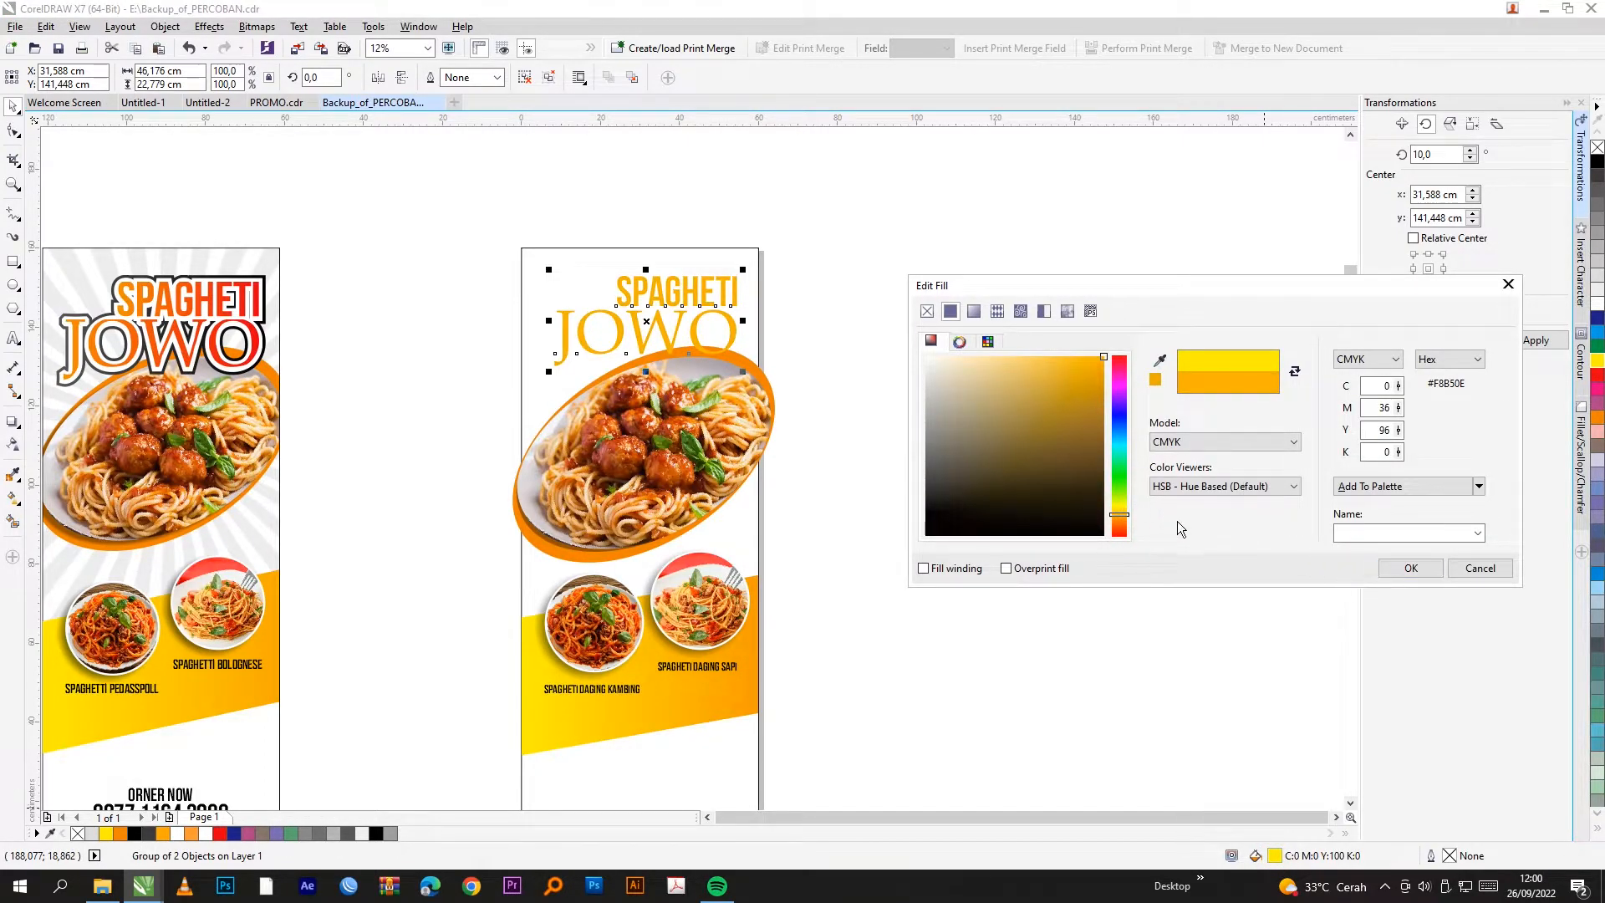
pyautogui.click(975, 311)
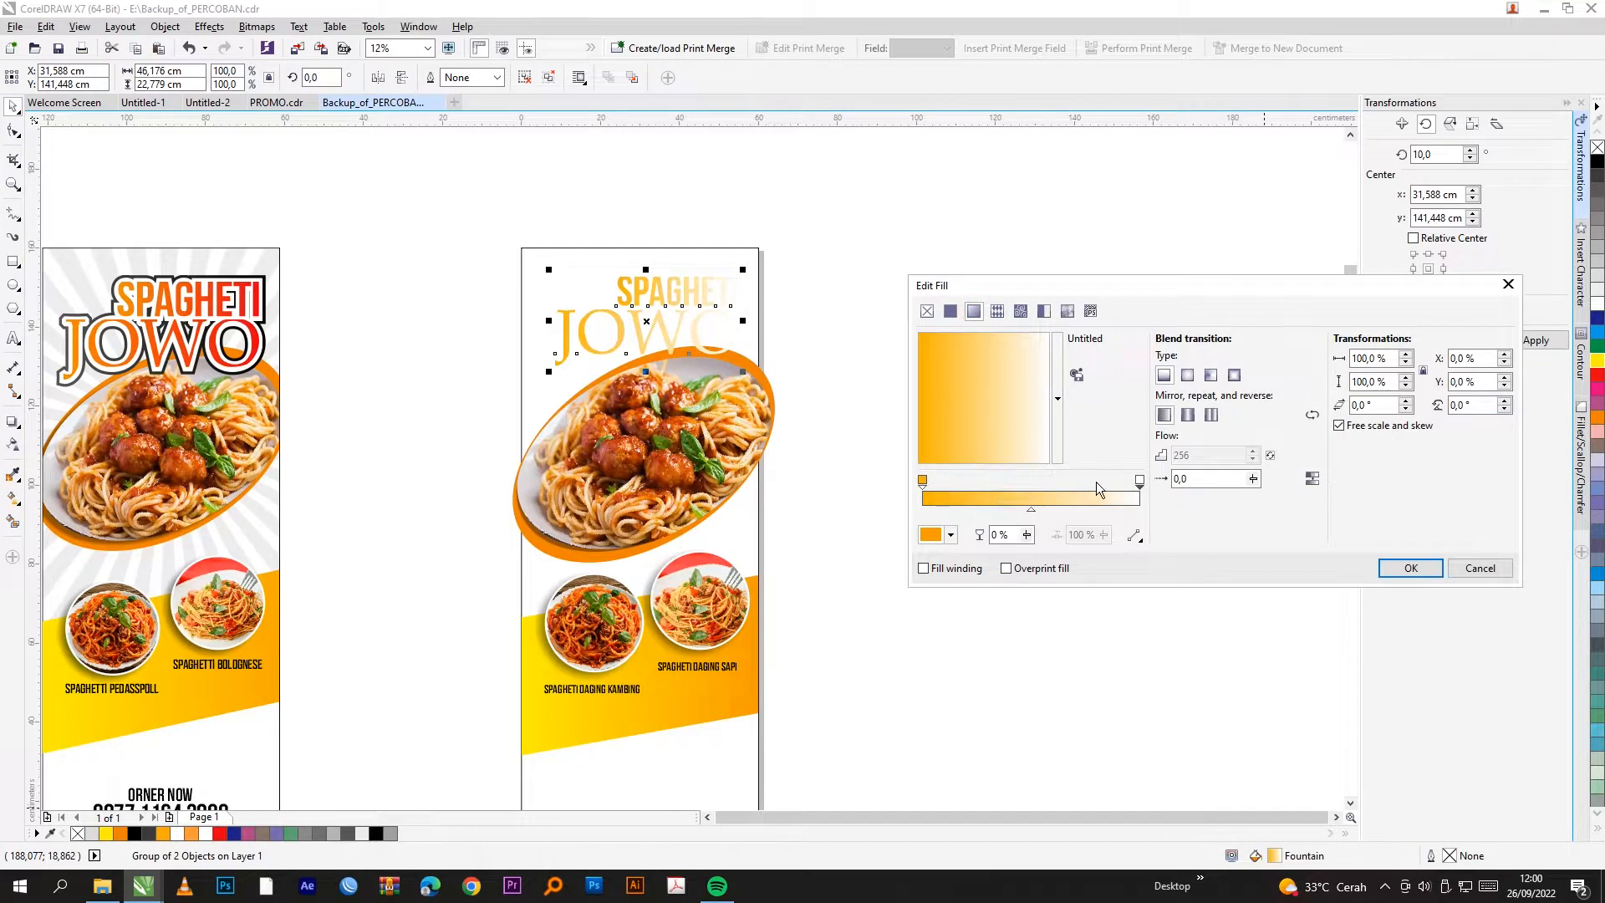
# Step: Set the gradient's end stop to red, applying an orange-to-red fill to the title
pyautogui.click(1140, 480)
pyautogui.click(1140, 480)
pyautogui.click(951, 535)
pyautogui.click(1021, 628)
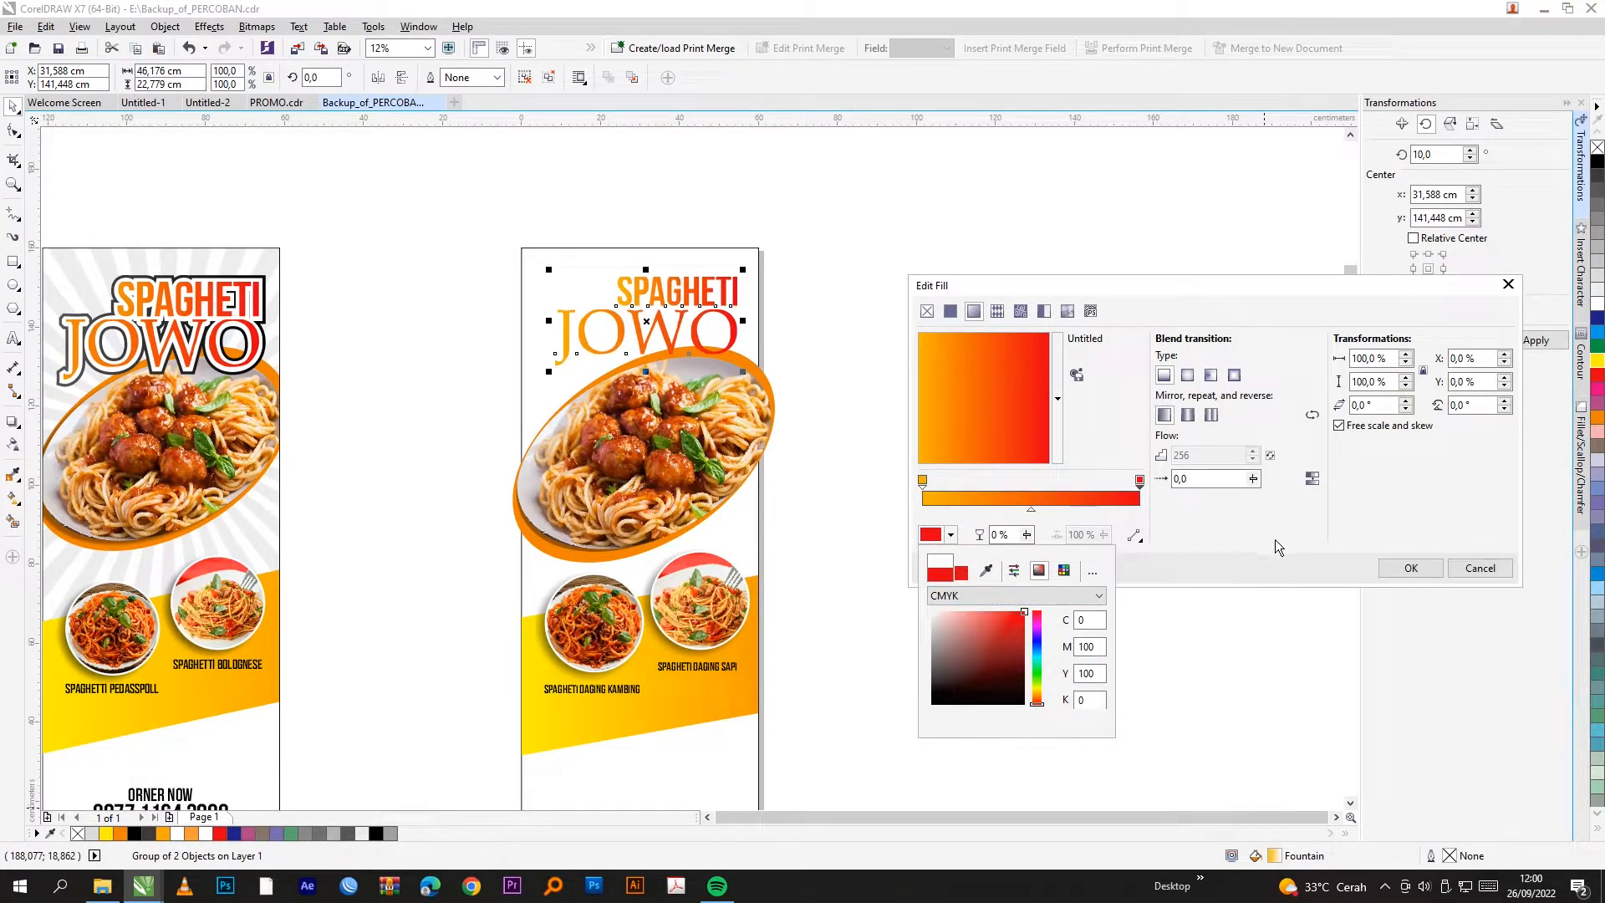
pyautogui.click(1412, 572)
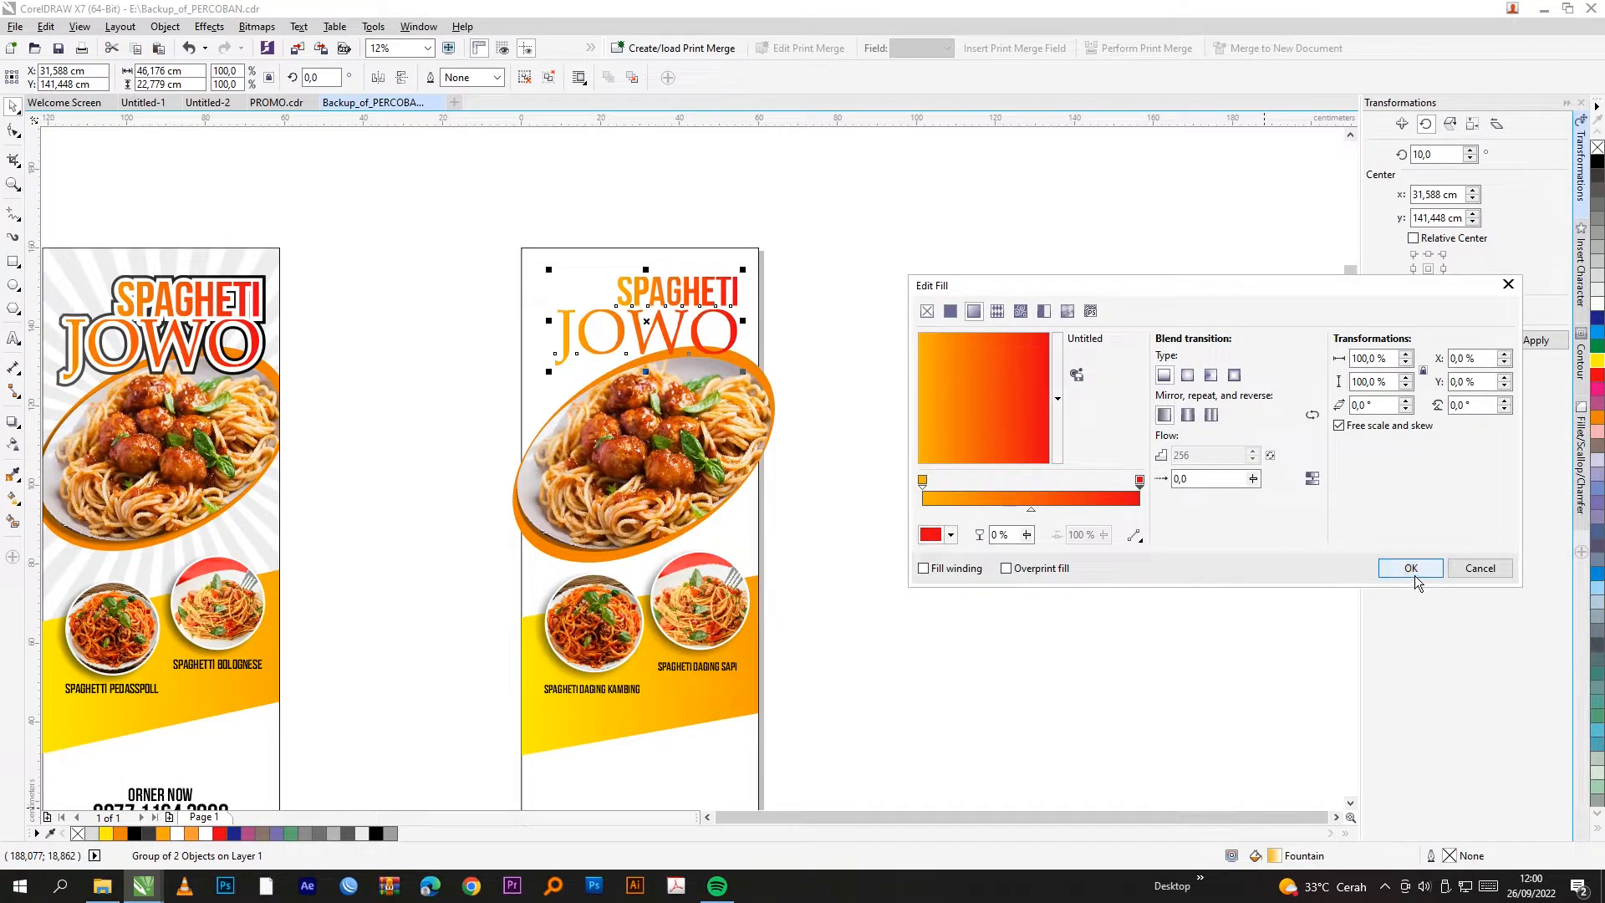
pyautogui.click(1414, 575)
pyautogui.scroll(2, 637, 298)
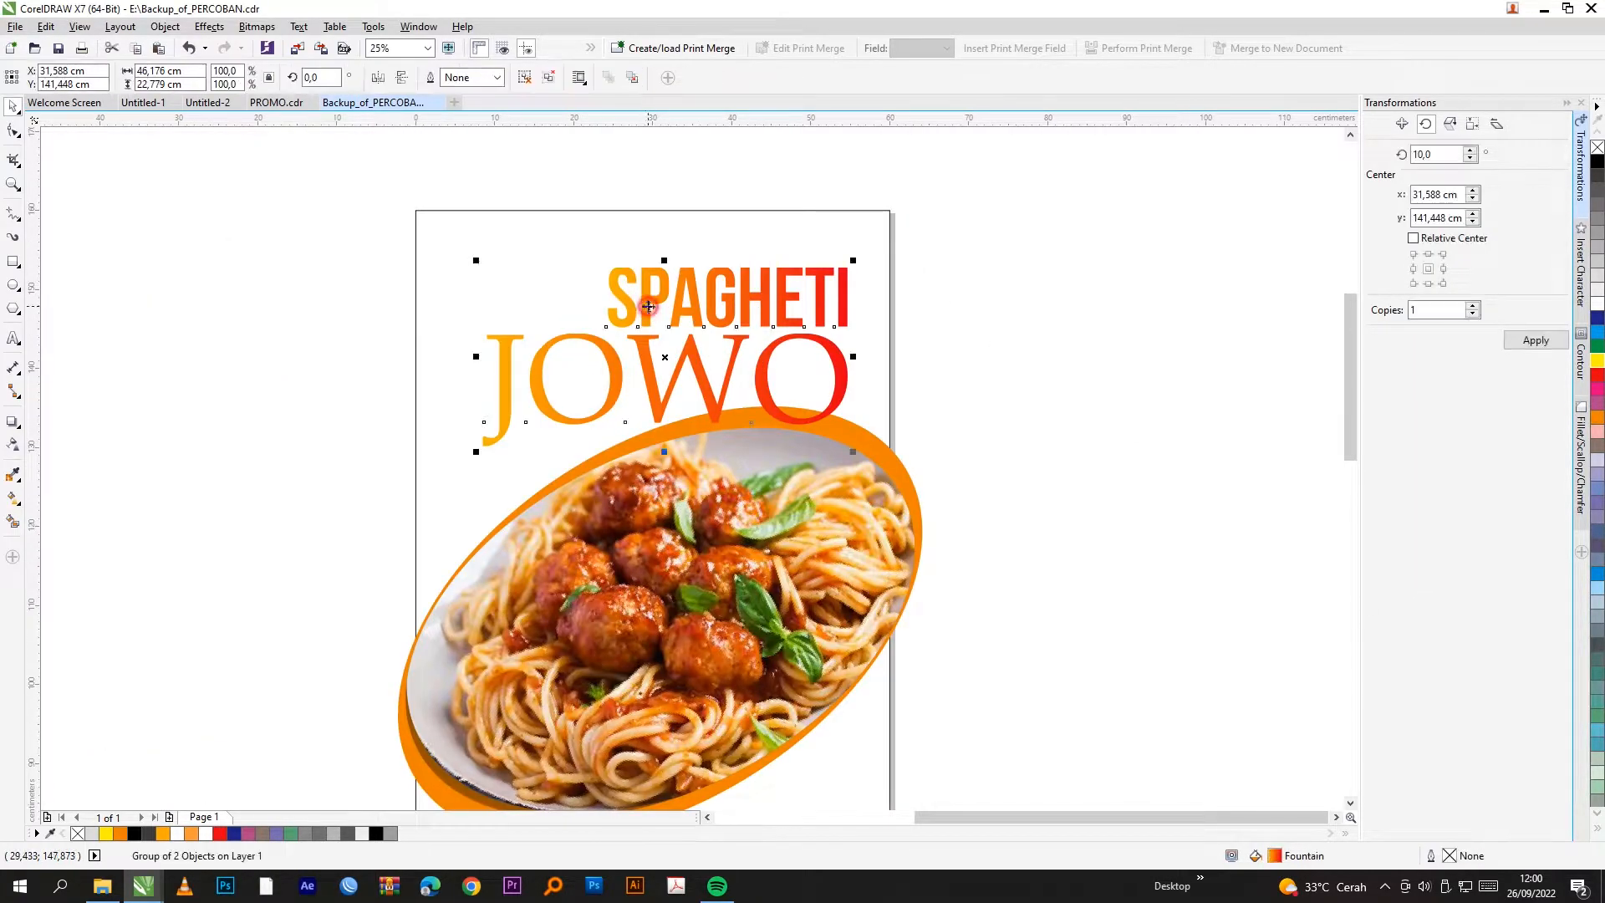
pyautogui.click(10, 422)
# Step: Add a contour outline around the SPAGHETI JOWO title with the Contour tool
pyautogui.click(50, 437)
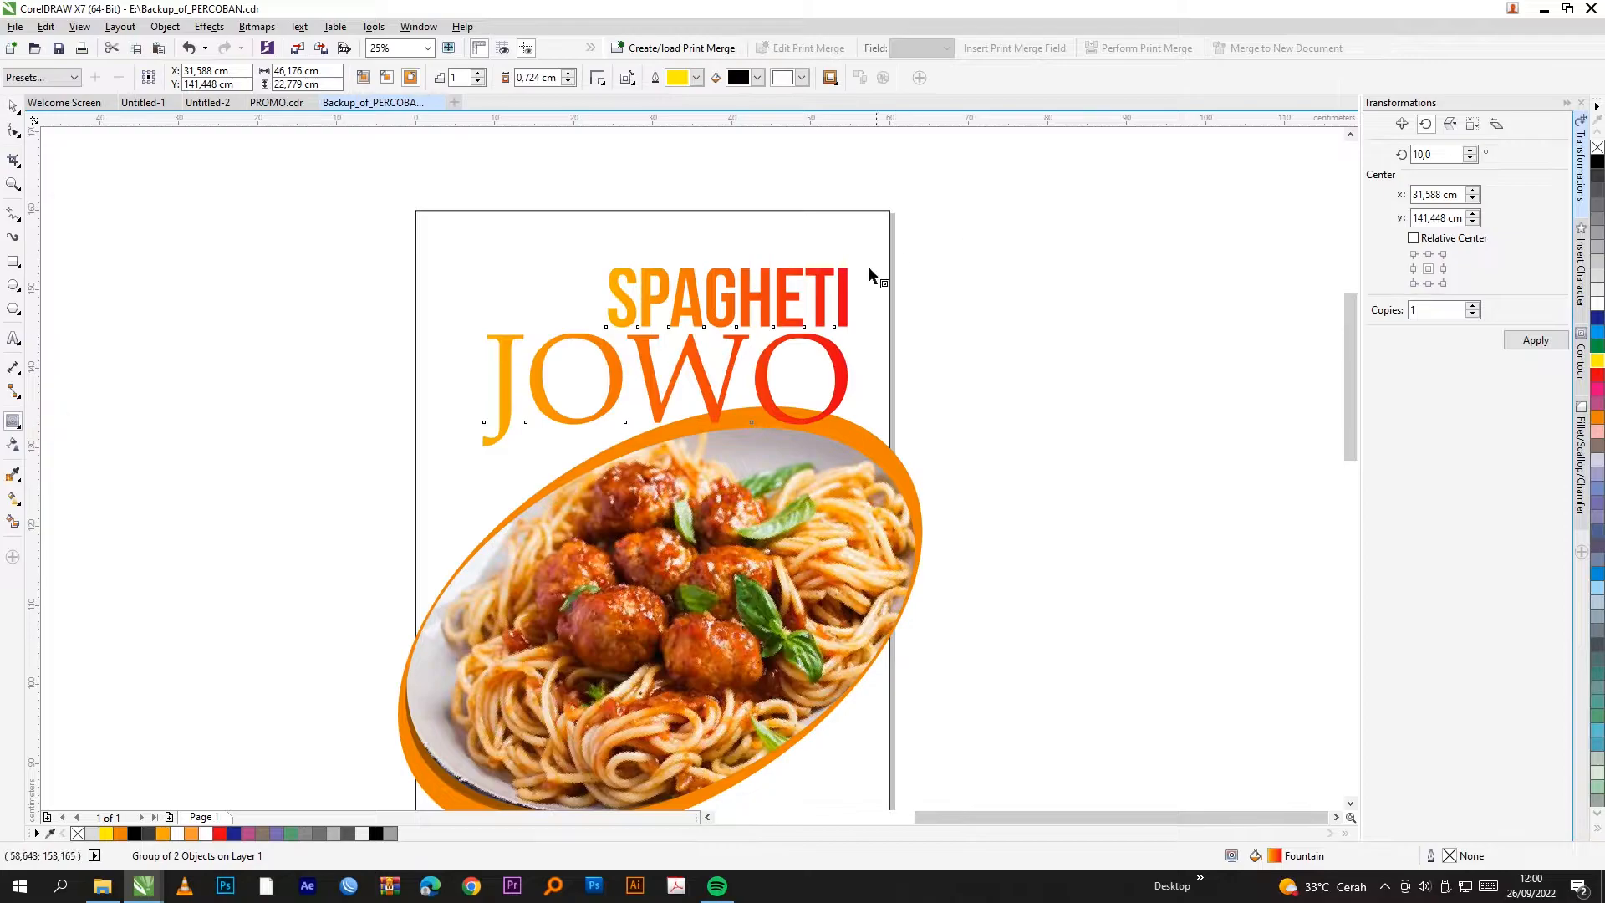
pyautogui.scroll(2, 871, 266)
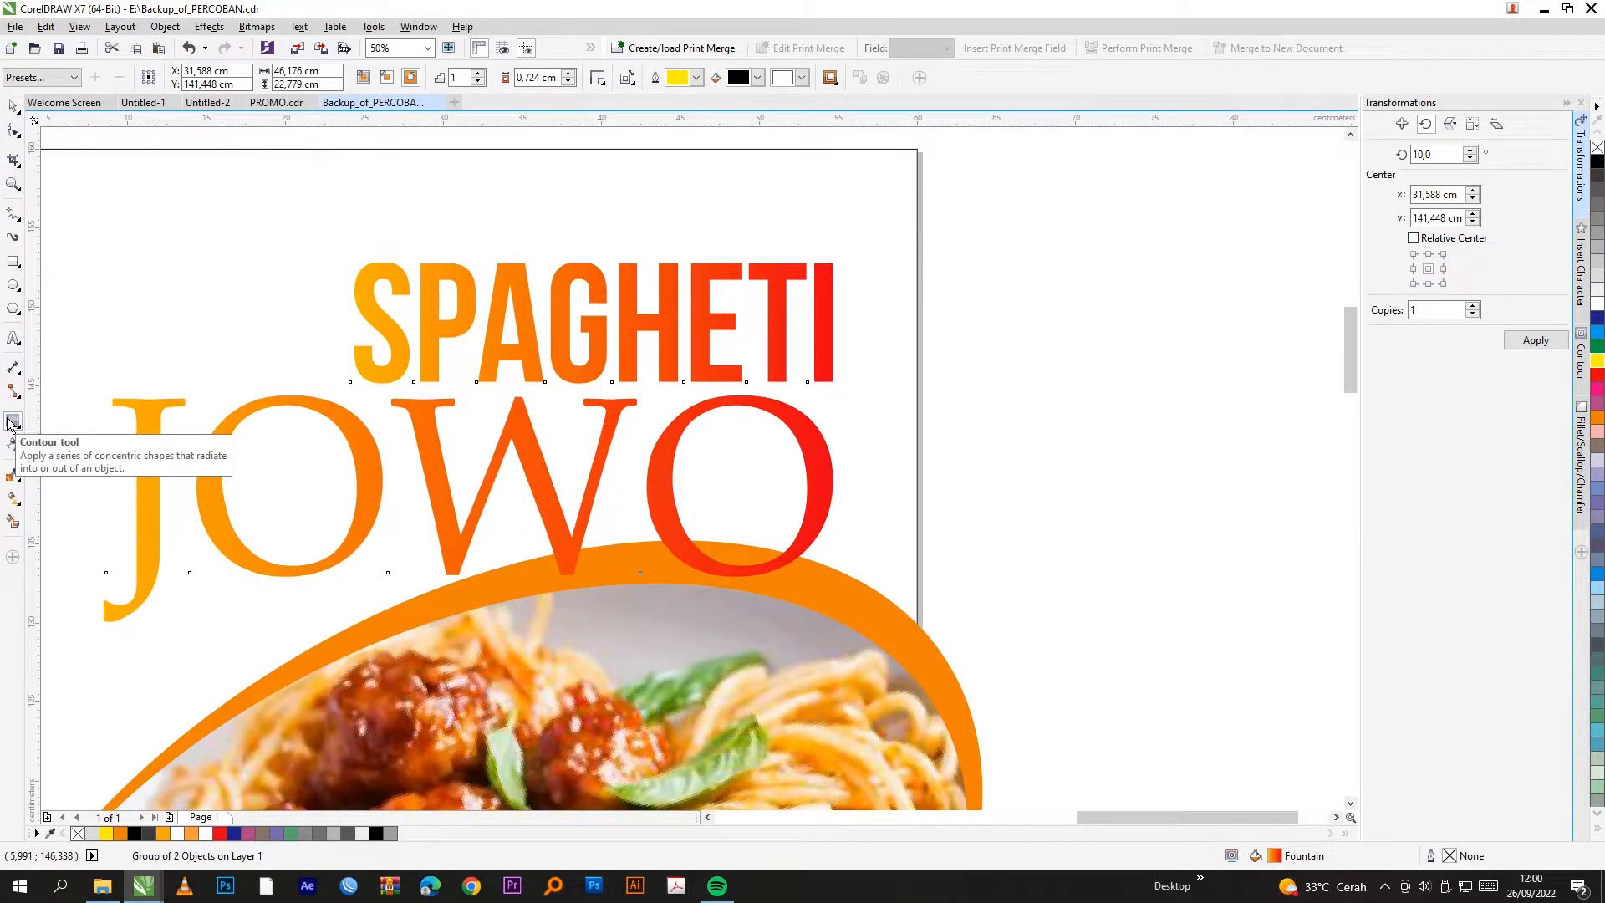
pyautogui.moveTo(825, 276); pyautogui.dragTo(843, 250)
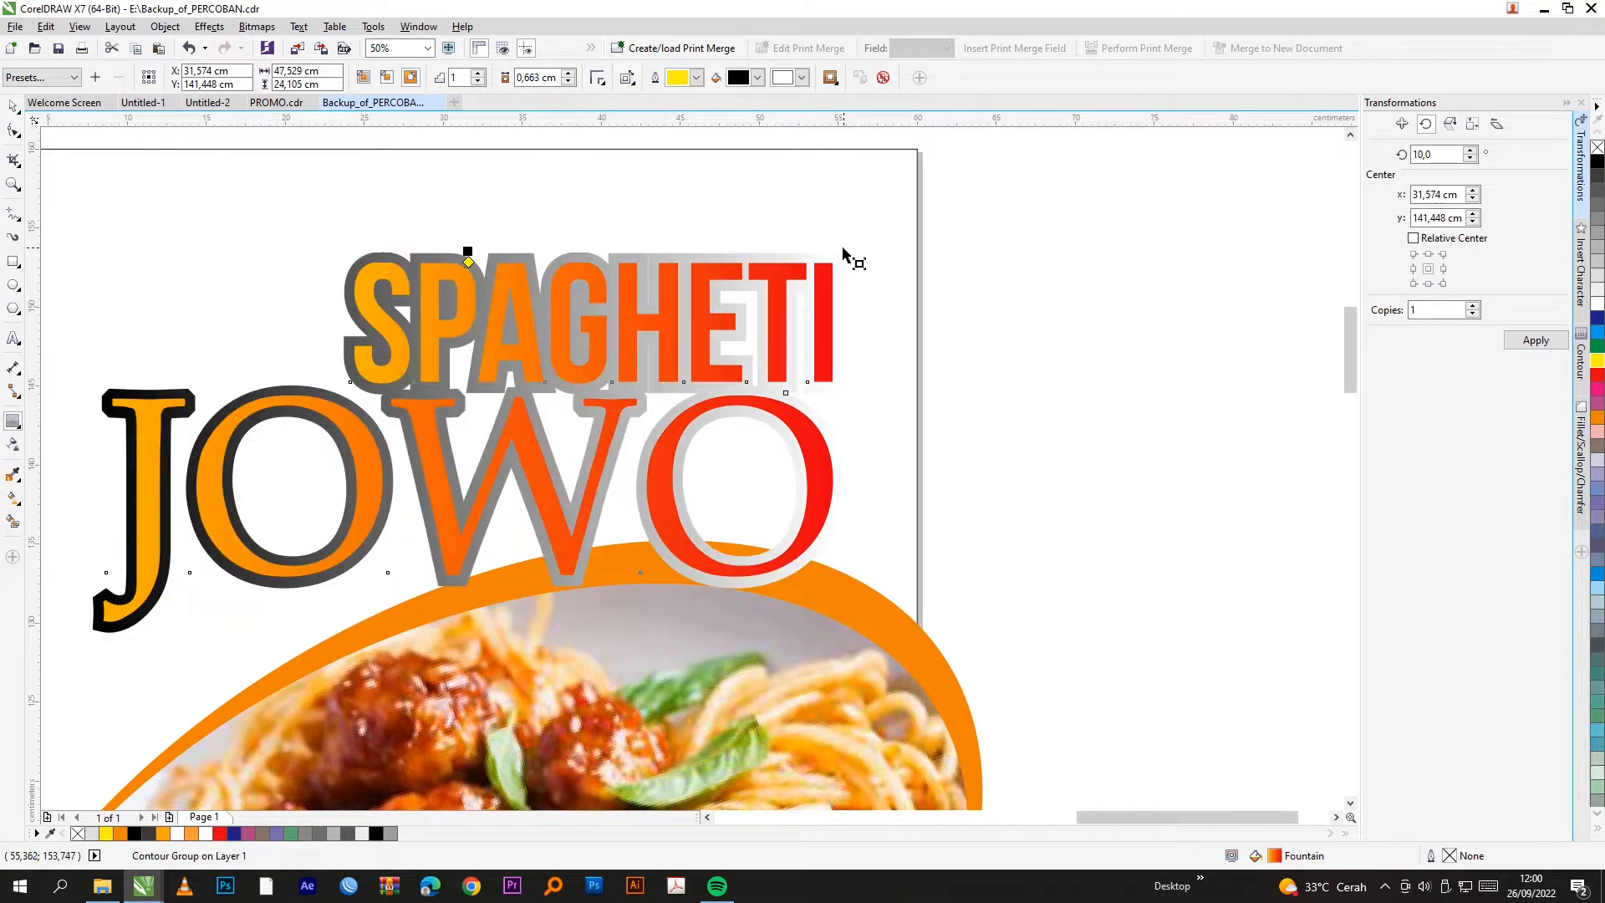
pyautogui.scroll(-1, 865, 331)
# Step: Break the contour group apart and select the separated outline shape
pyautogui.click(17, 113)
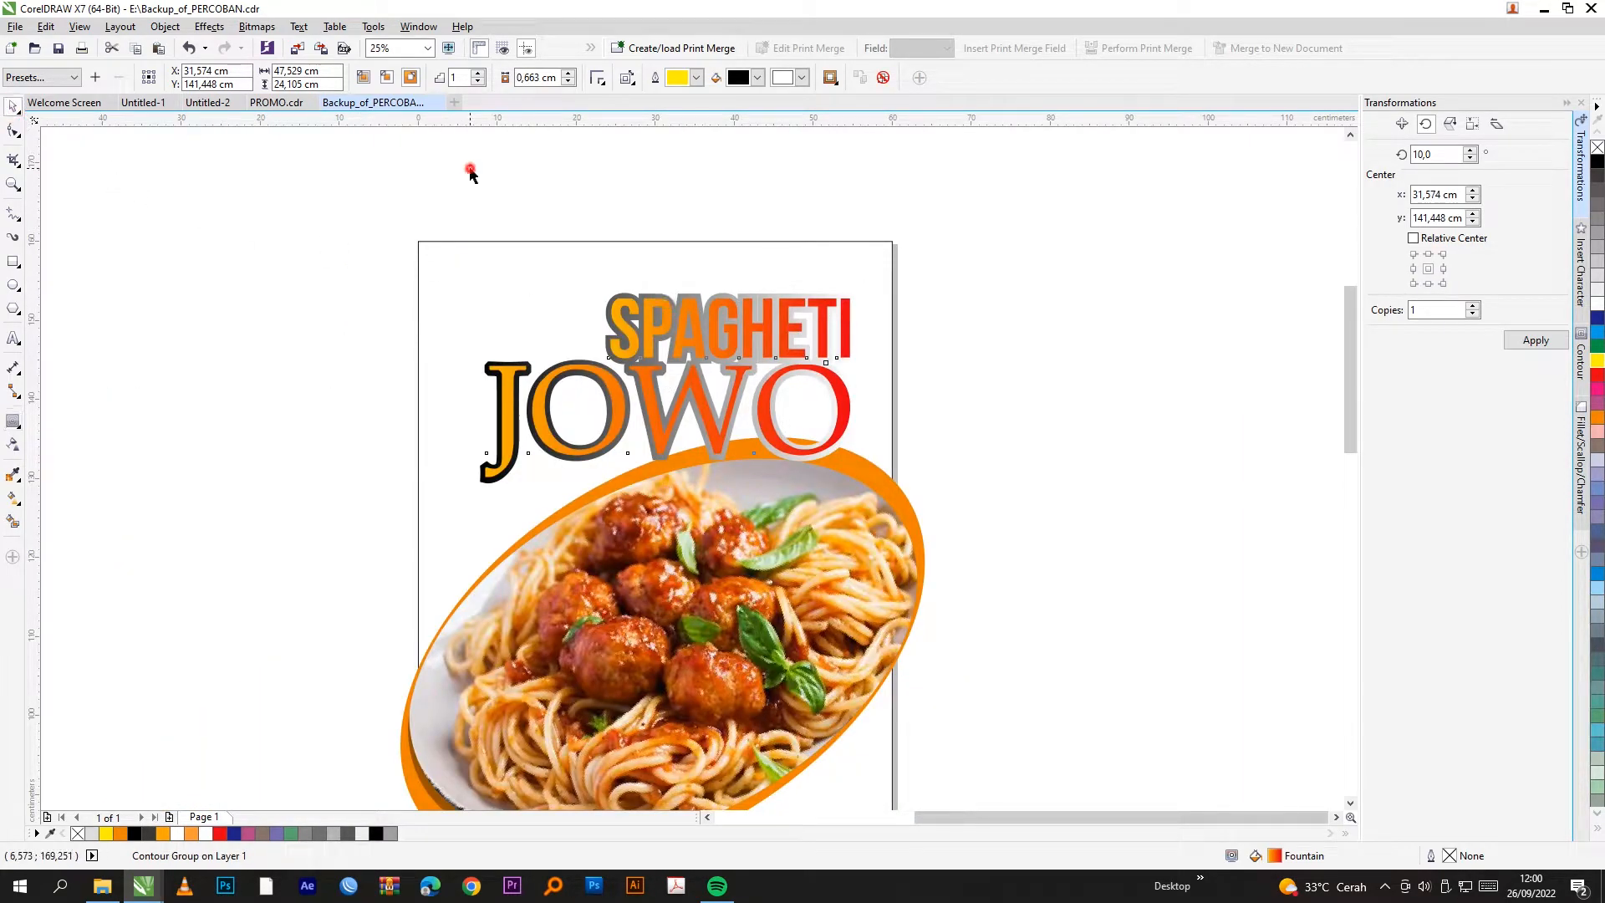
pyautogui.scroll(2, 685, 299)
pyautogui.rightClick(727, 271)
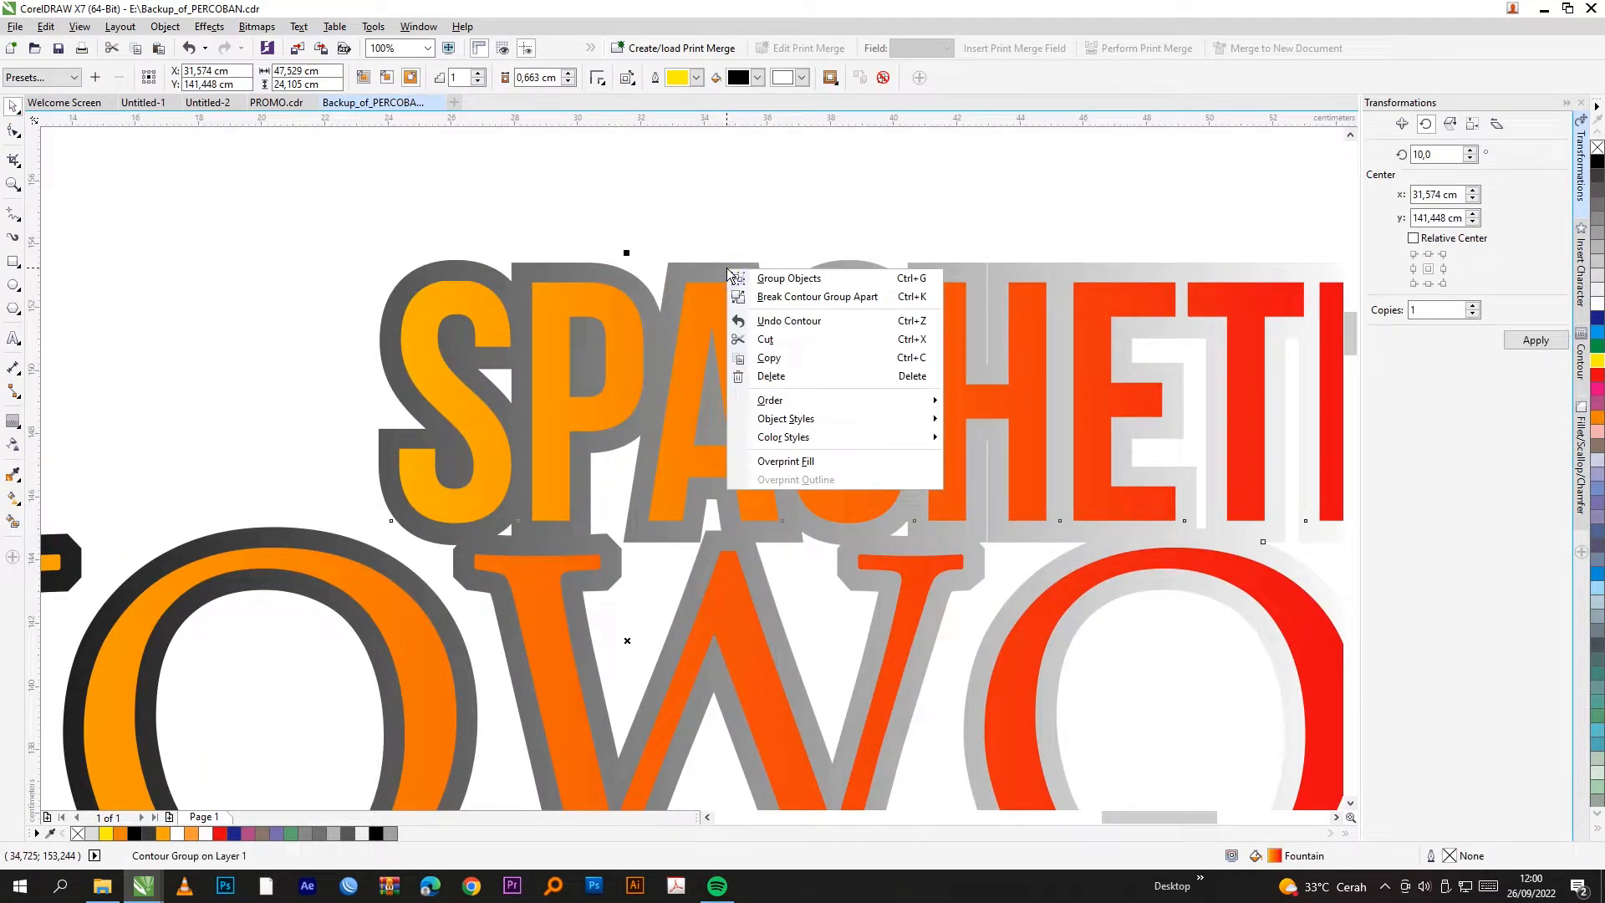
pyautogui.click(789, 297)
pyautogui.scroll(-1, 1092, 335)
pyautogui.click(1095, 338)
pyautogui.click(959, 314)
pyautogui.scroll(-2, 1028, 321)
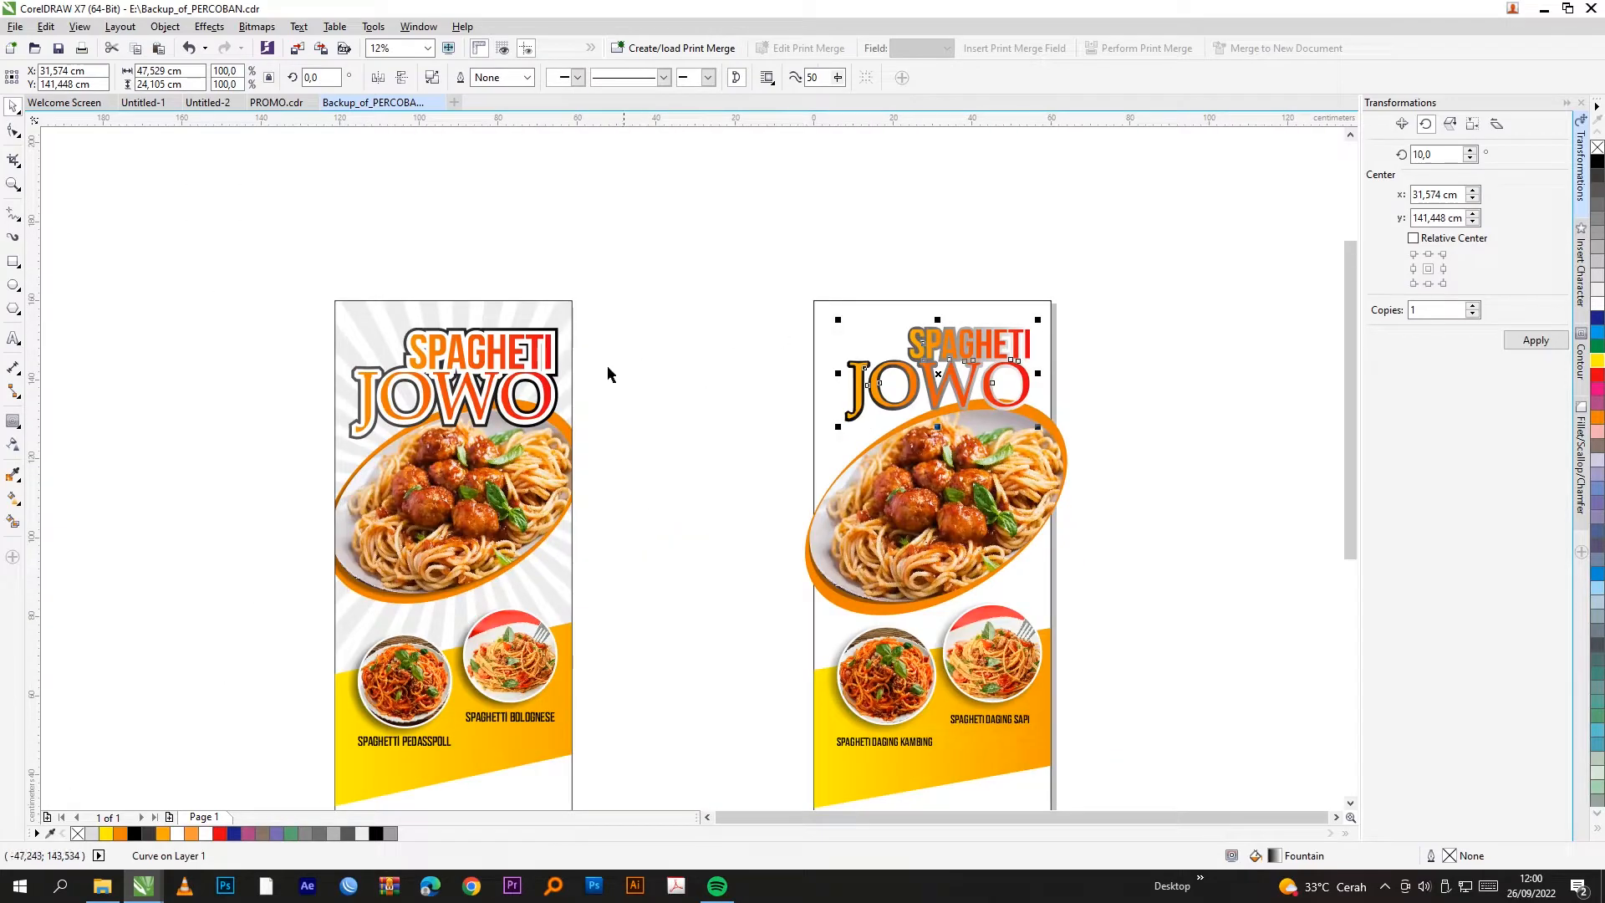
# Step: Set the outline's left fountain node to CMYK 0/0/0/50 grey
pyautogui.scroll(1, 612, 368)
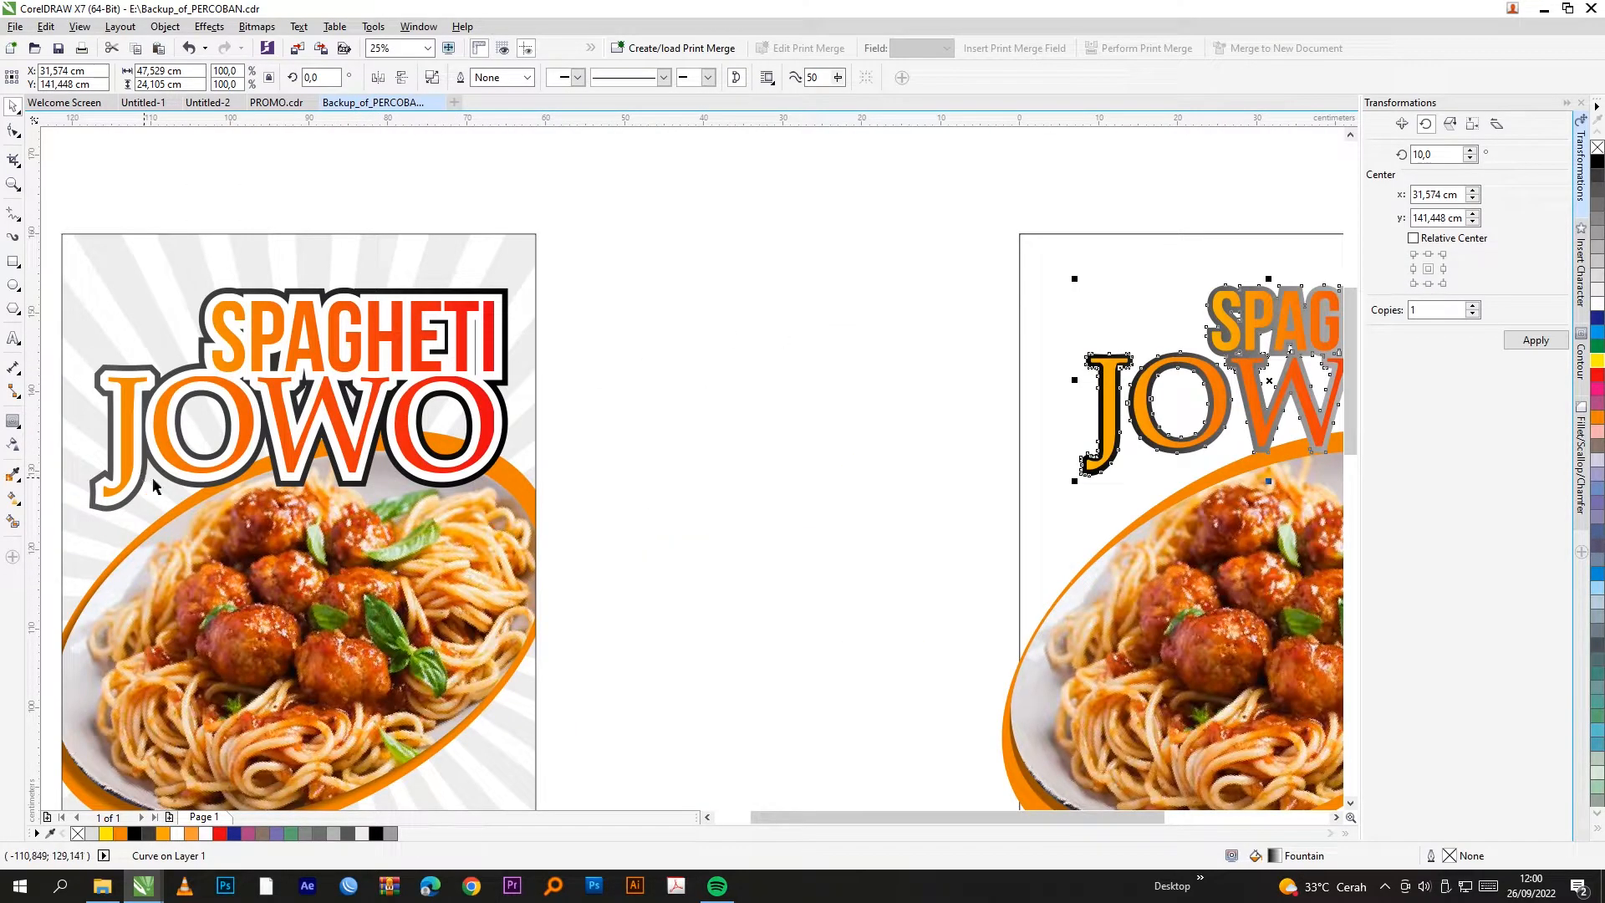
pyautogui.scroll(-1, 141, 492)
pyautogui.scroll(1, 836, 435)
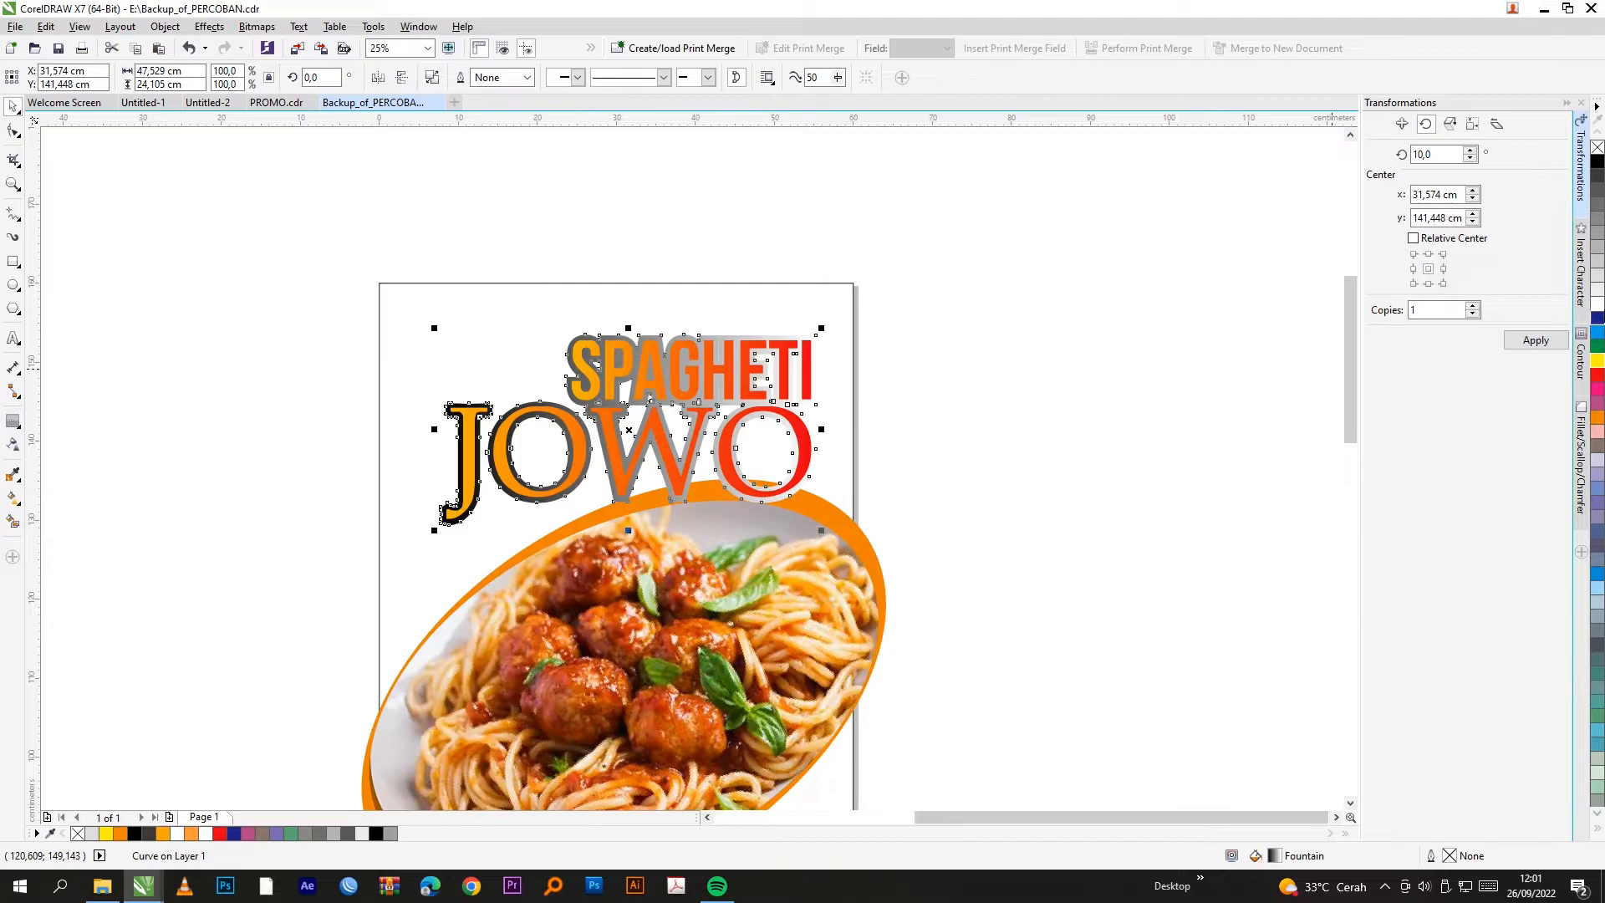
pyautogui.doubleClick(1272, 855)
pyautogui.click(922, 481)
pyautogui.click(950, 535)
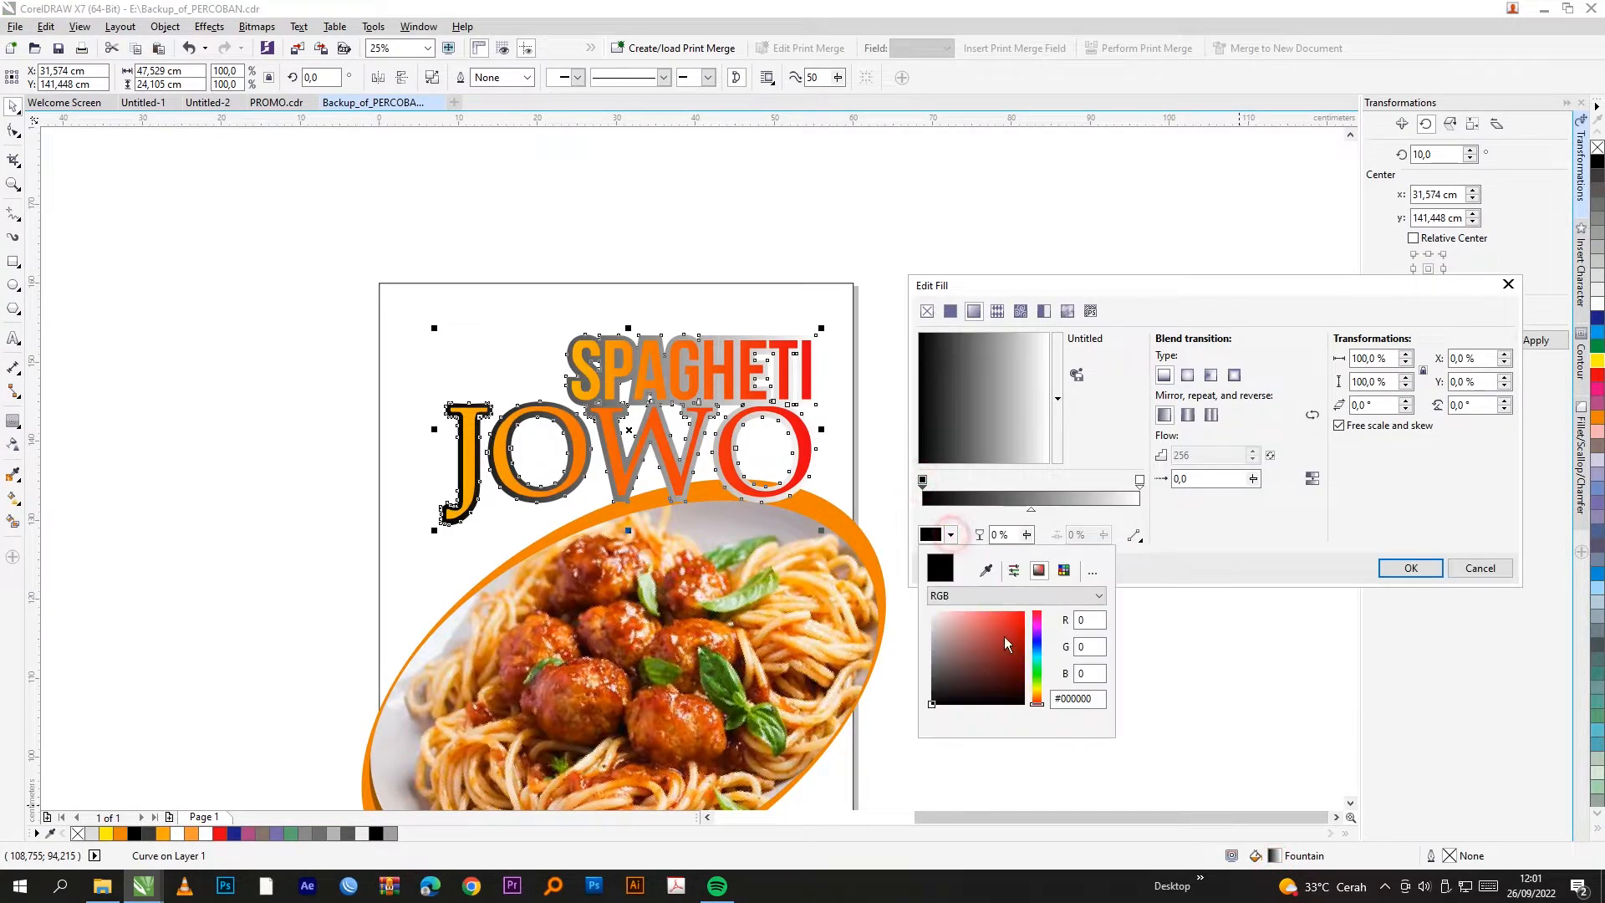
pyautogui.click(1013, 595)
pyautogui.click(994, 626)
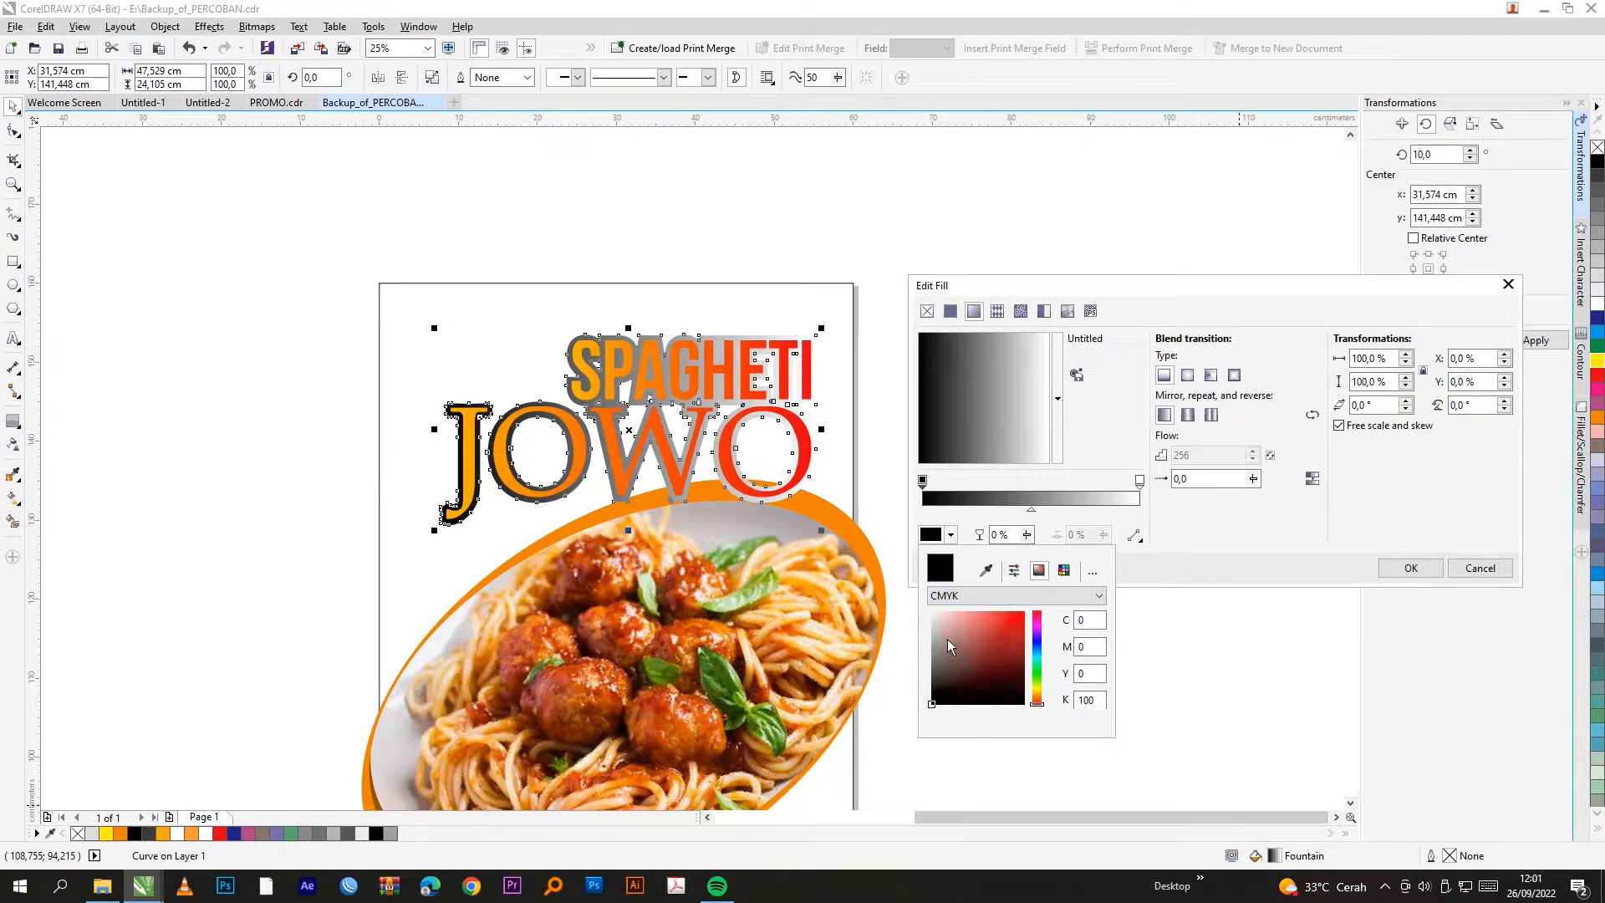
pyautogui.moveTo(934, 630); pyautogui.dragTo(921, 646)
pyautogui.doubleClick(1089, 619)
pyautogui.write('0')
pyautogui.click(1091, 646)
pyautogui.write('0')
pyautogui.doubleClick(1089, 673)
pyautogui.write('0')
pyautogui.doubleClick(1090, 699)
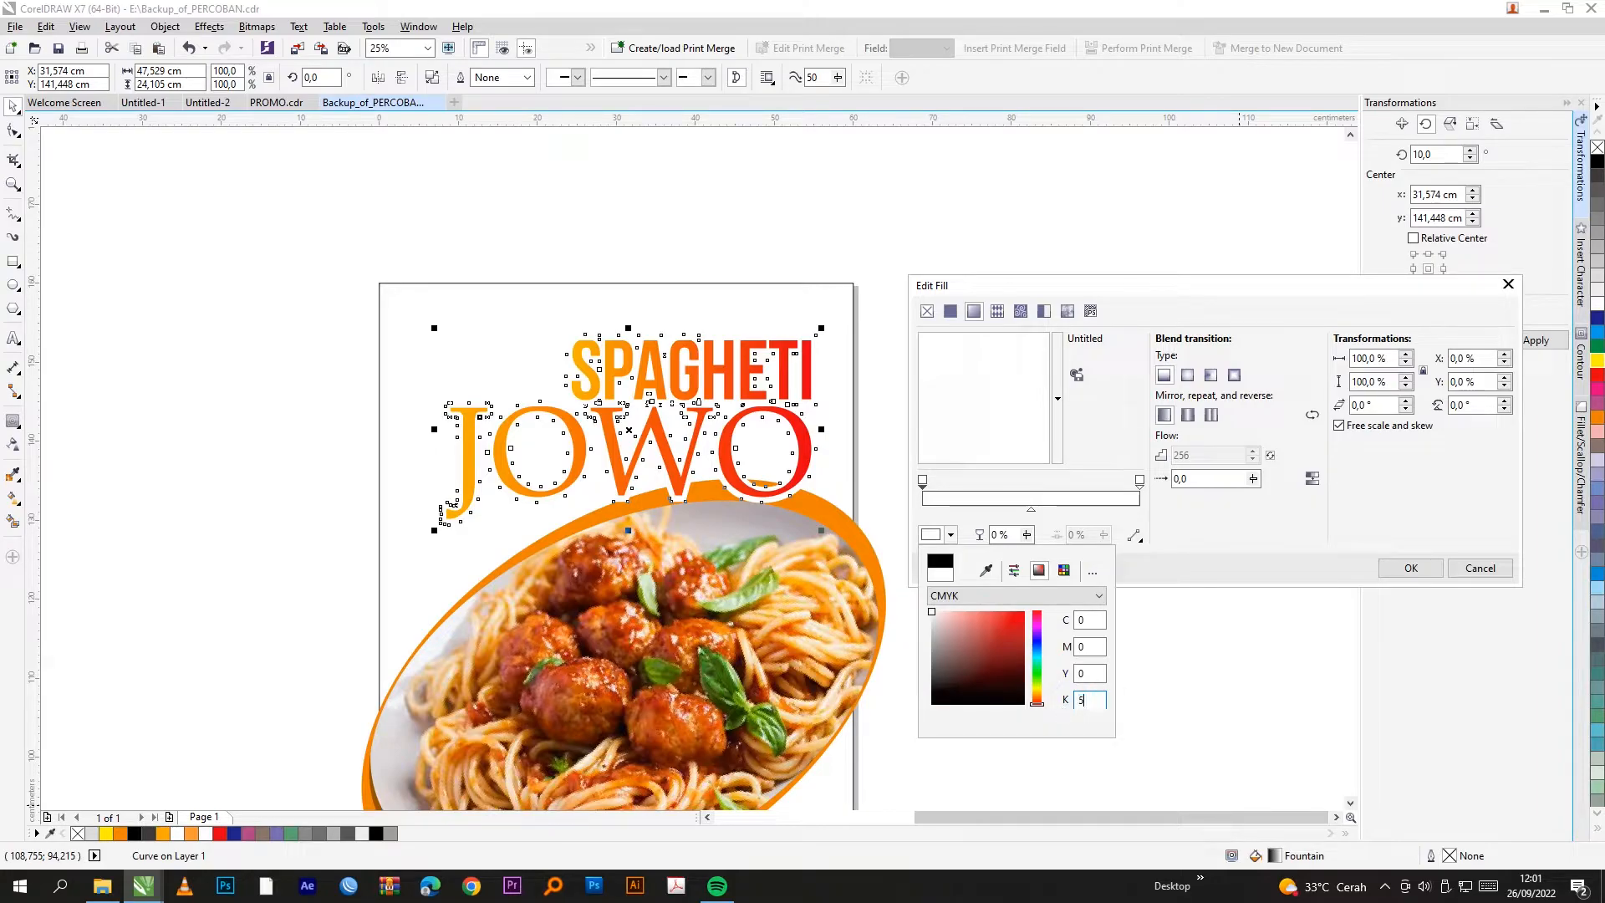
pyautogui.press('Return')
# Step: Set the right fountain node to K90 and apply the grey gradient
pyautogui.click(1139, 479)
pyautogui.click(950, 535)
pyautogui.click(949, 595)
pyautogui.click(953, 609)
pyautogui.click(1089, 699)
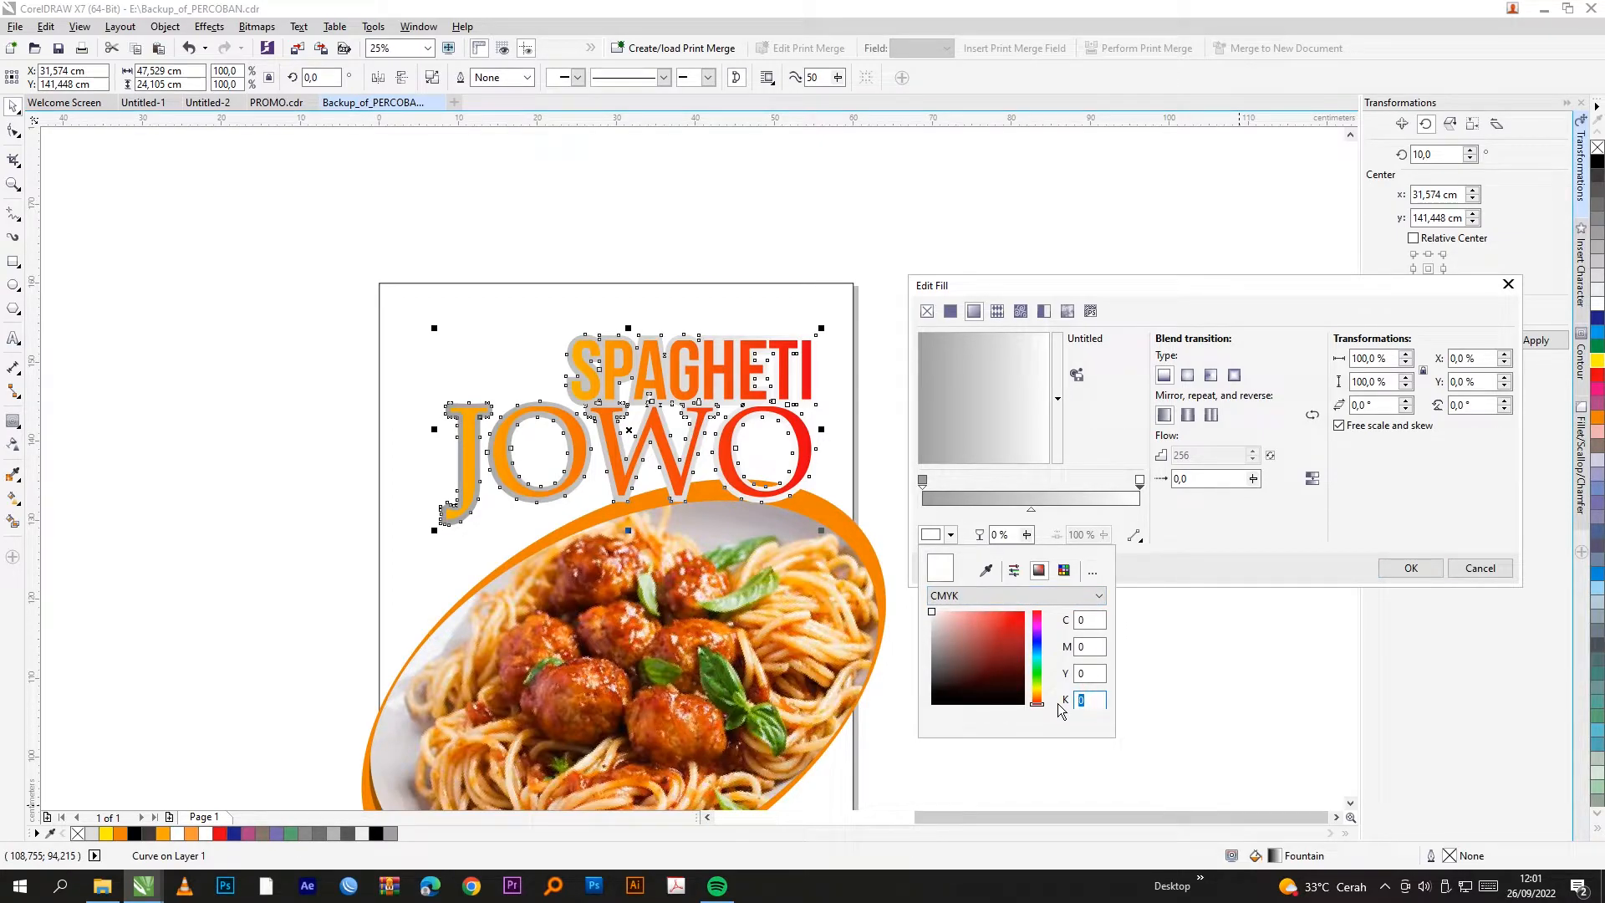
pyautogui.write('90')
pyautogui.press('Return')
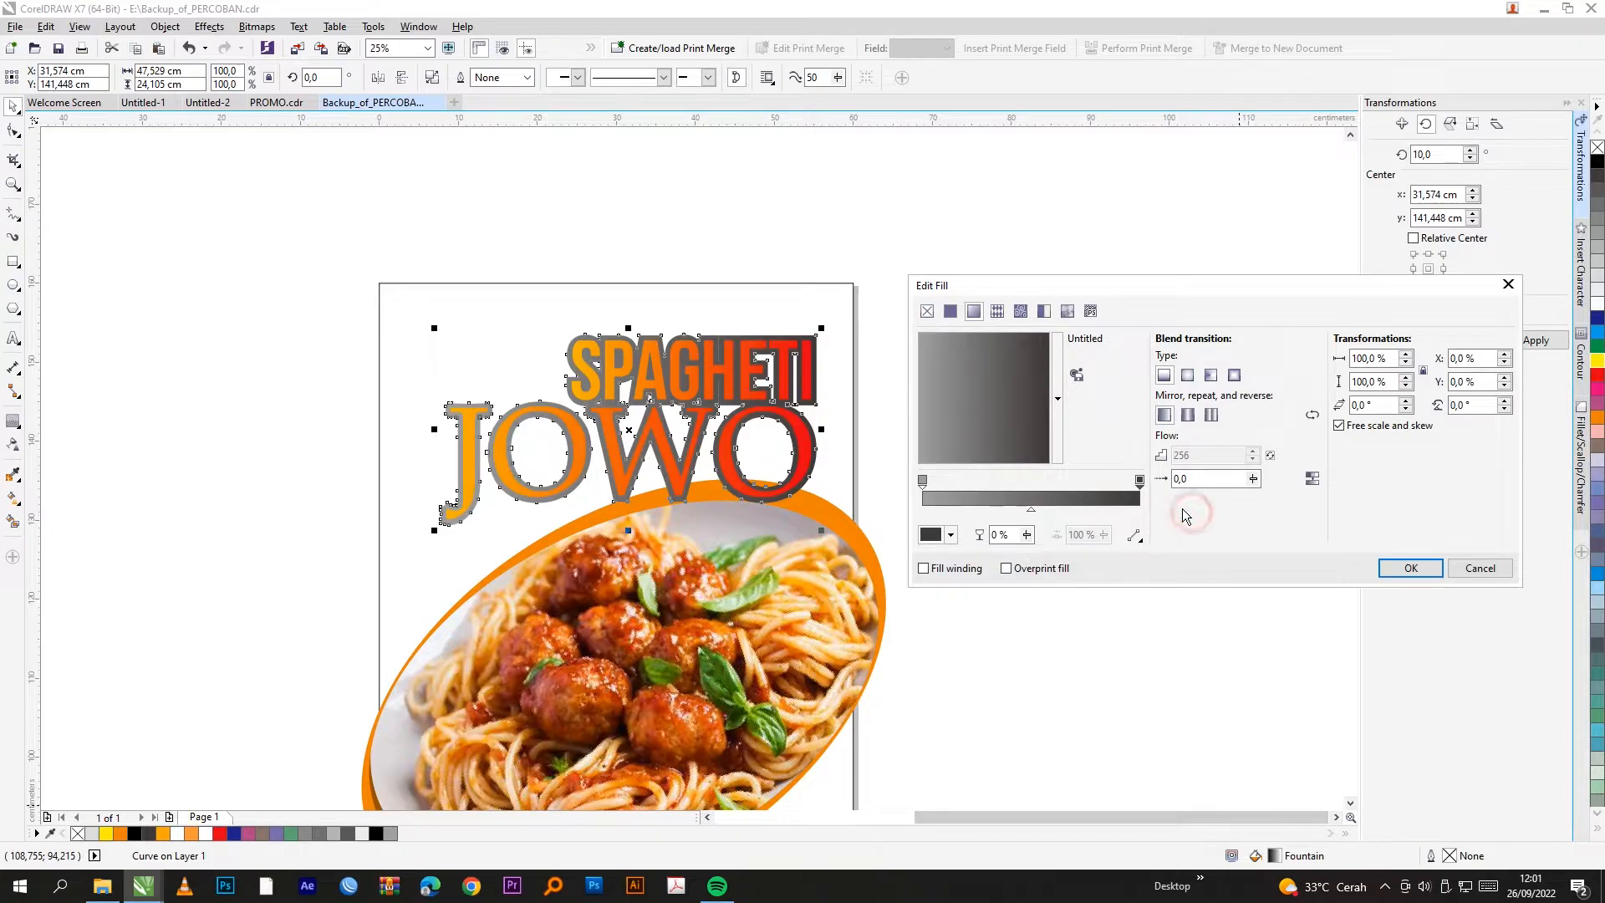
pyautogui.click(1429, 570)
pyautogui.click(1129, 401)
pyautogui.scroll(-2, 1070, 378)
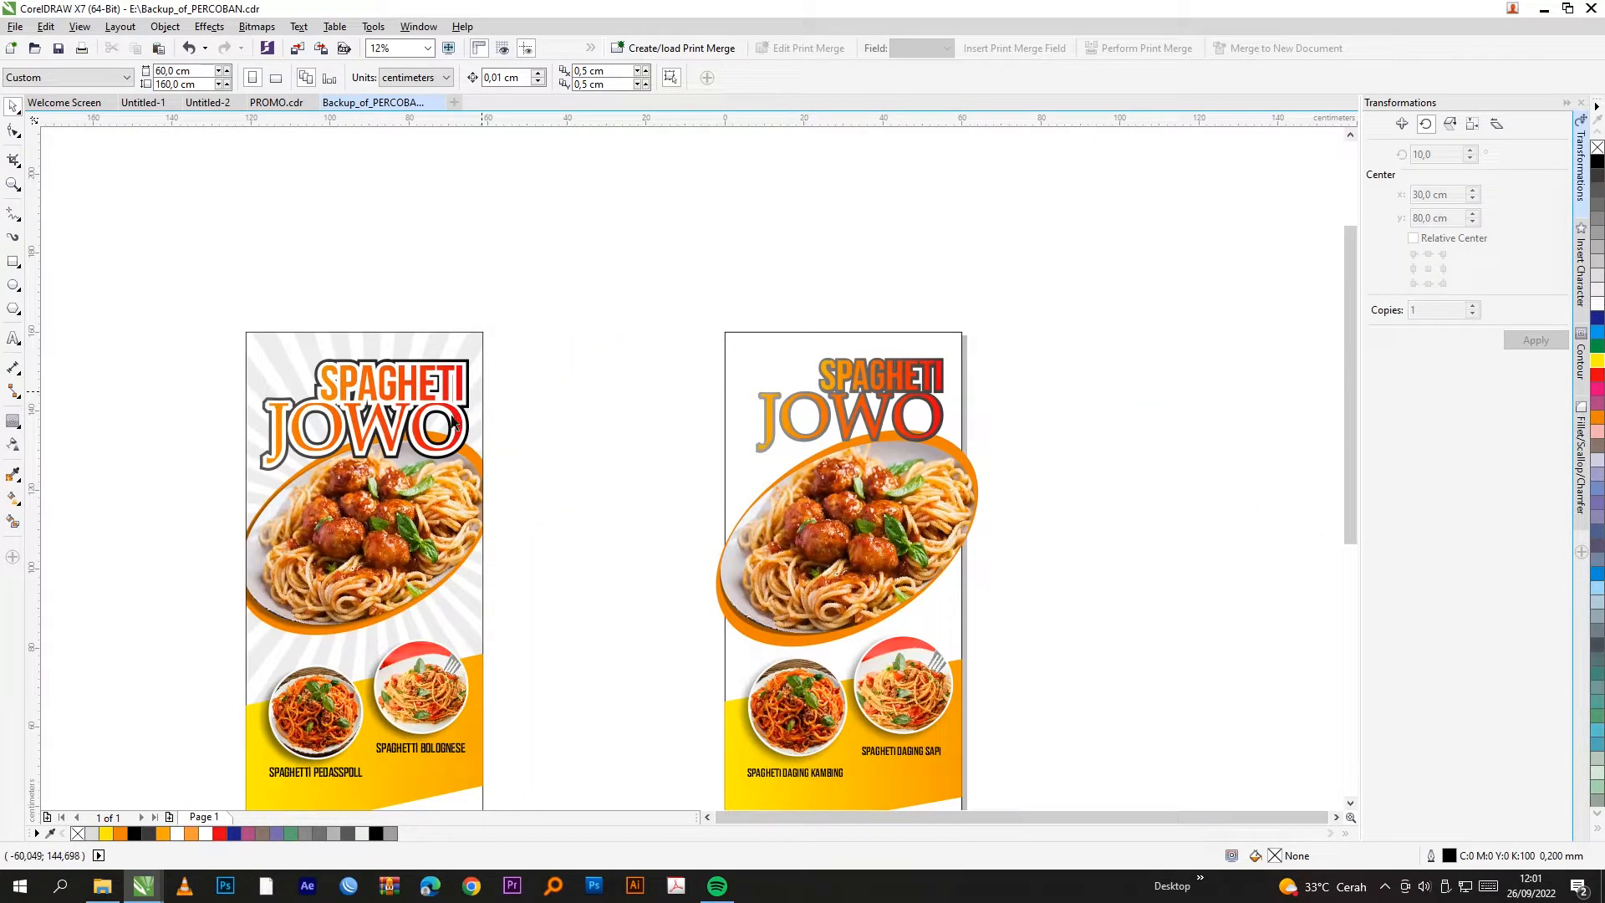
# Step: Fill the title's first outline shape with white
pyautogui.scroll(1, 451, 422)
pyautogui.scroll(-1, 439, 422)
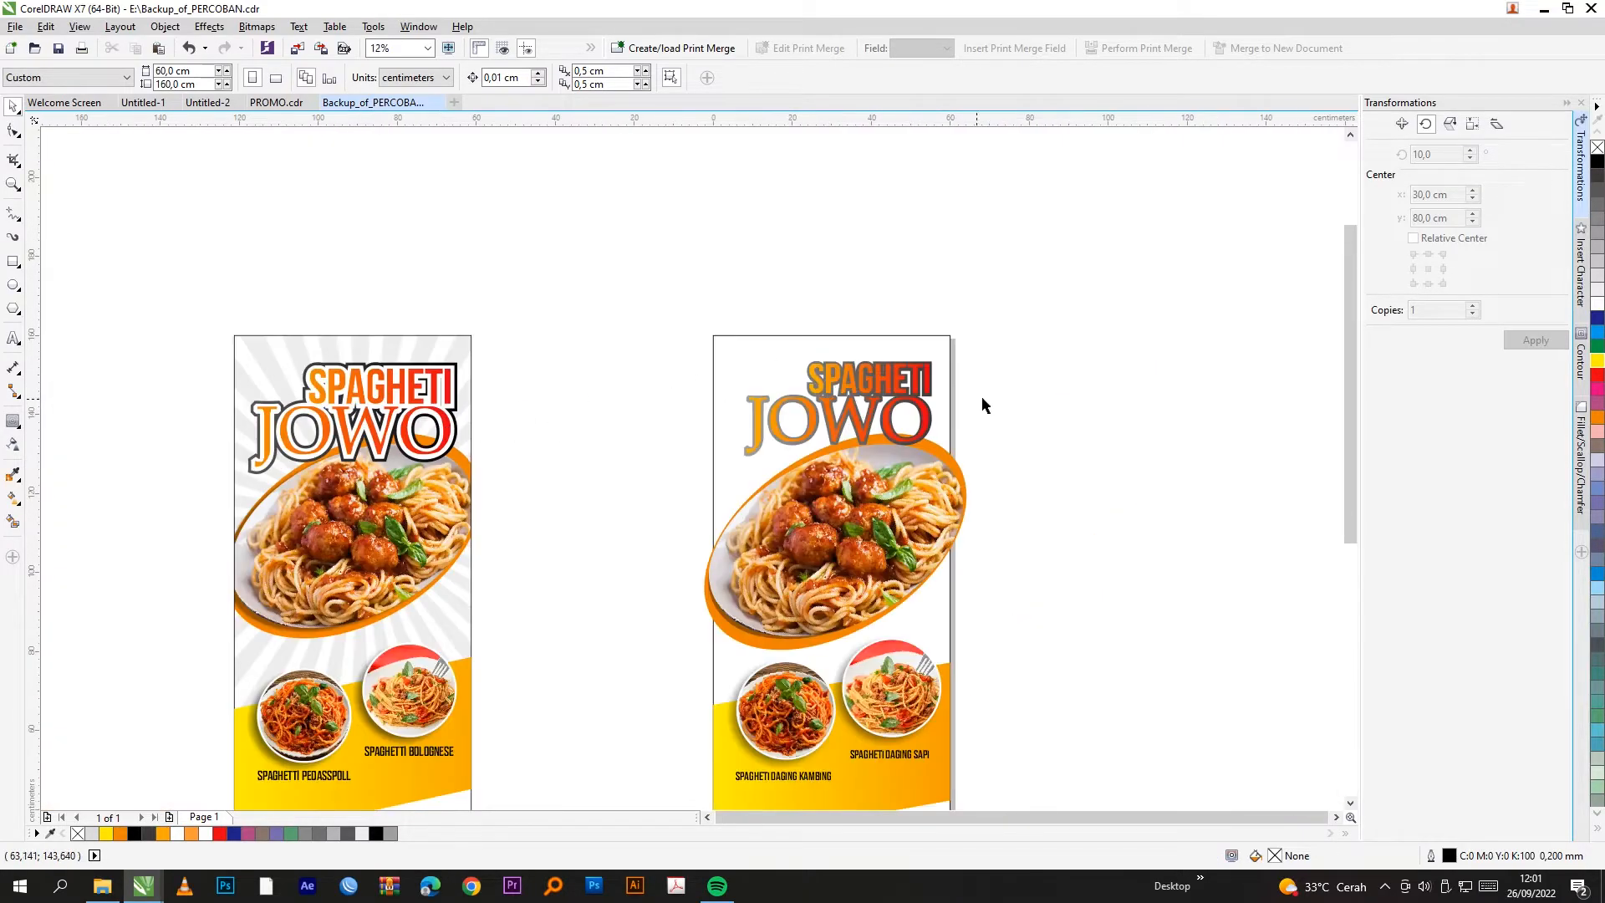
pyautogui.scroll(2, 944, 376)
pyautogui.click(955, 332)
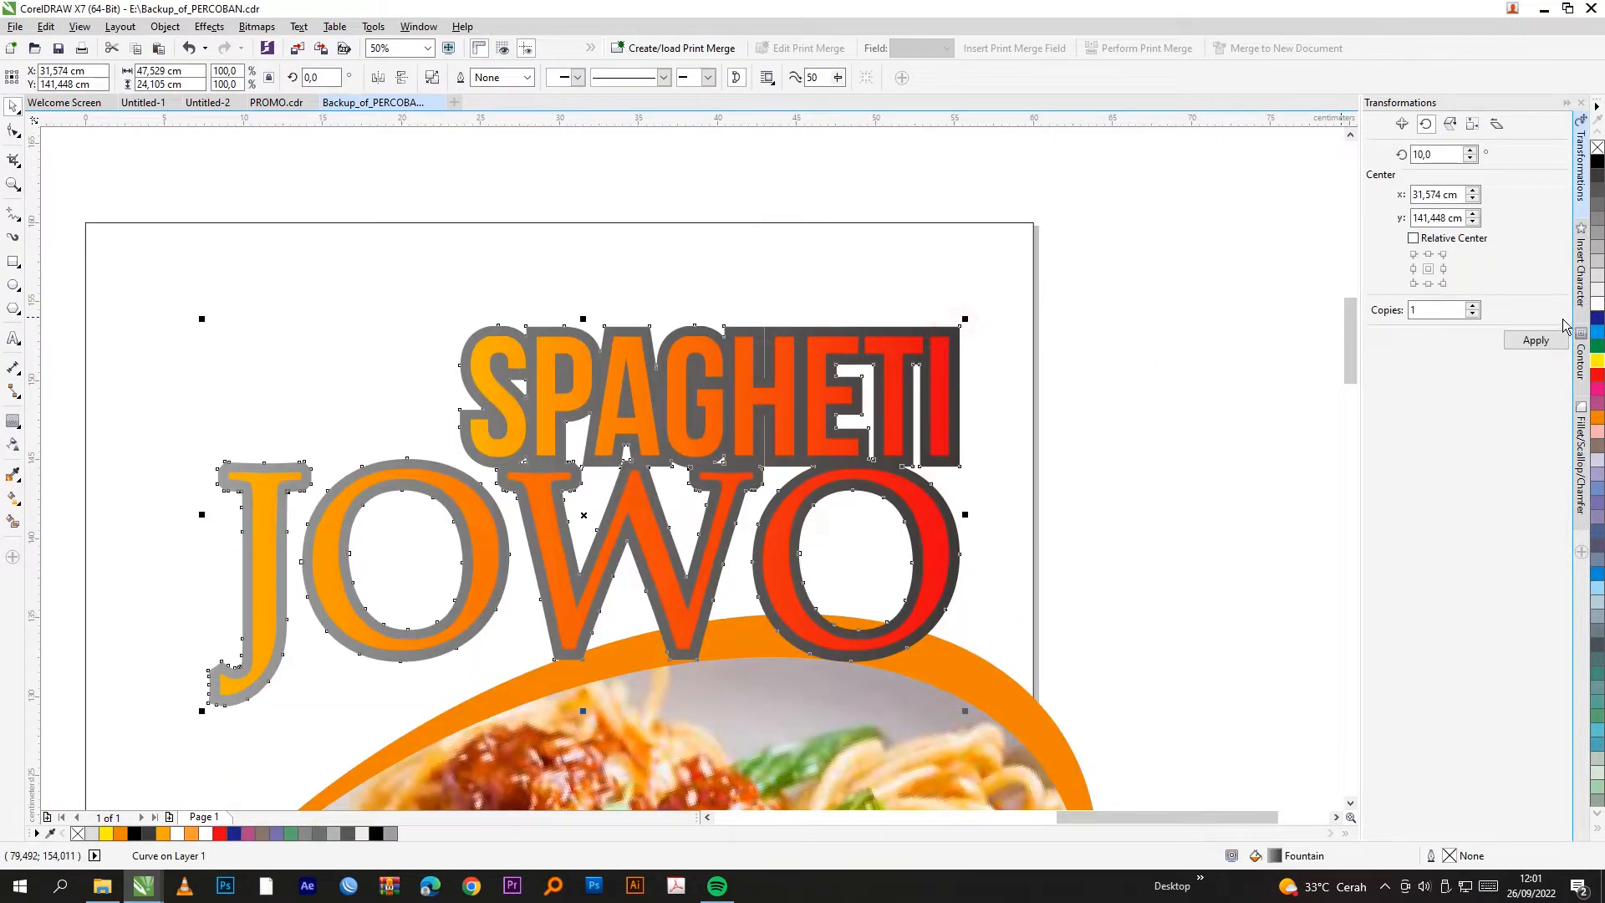
pyautogui.click(1596, 303)
# Step: Add a wider outer contour, break it apart, and colour it 50% grey
pyautogui.click(13, 421)
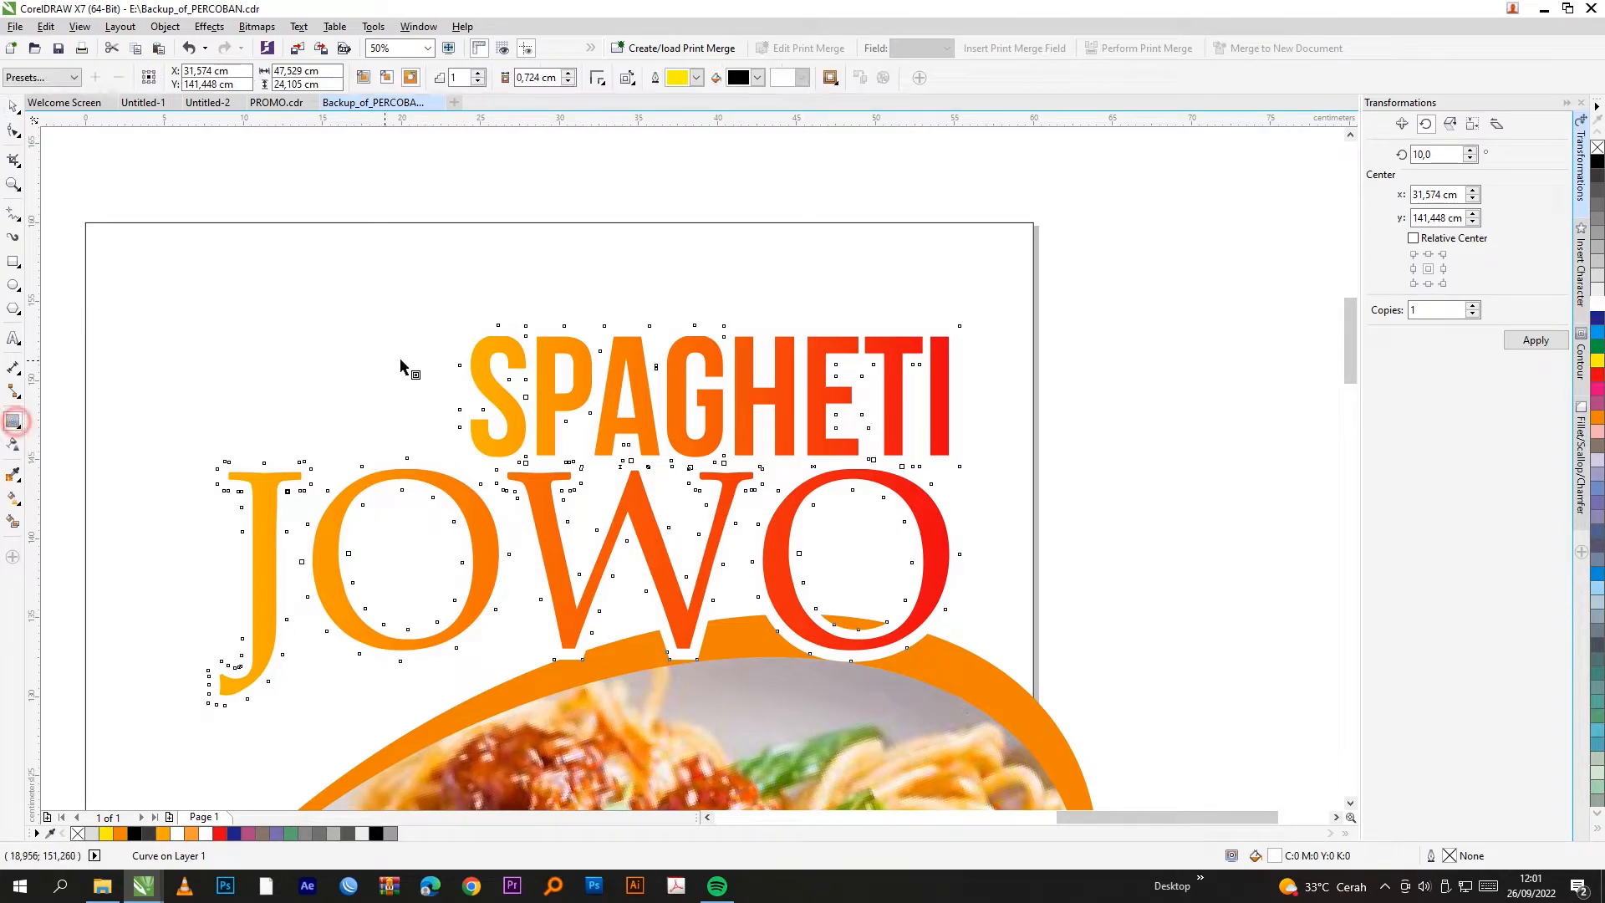
pyautogui.scroll(2, 229, 477)
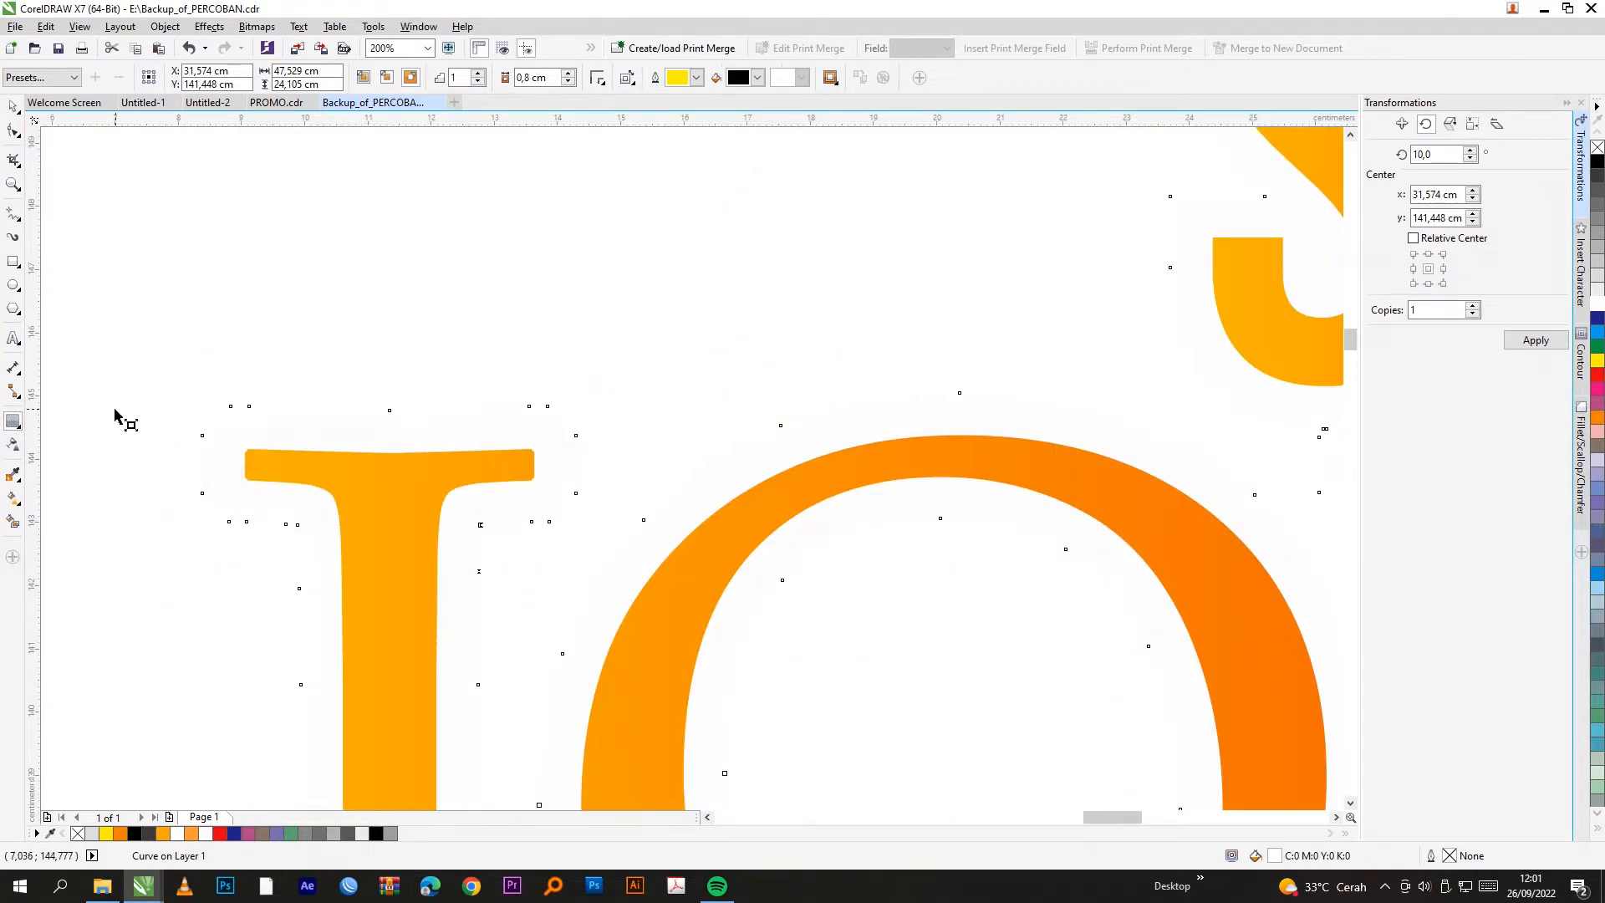
pyautogui.scroll(-4, 615, 354)
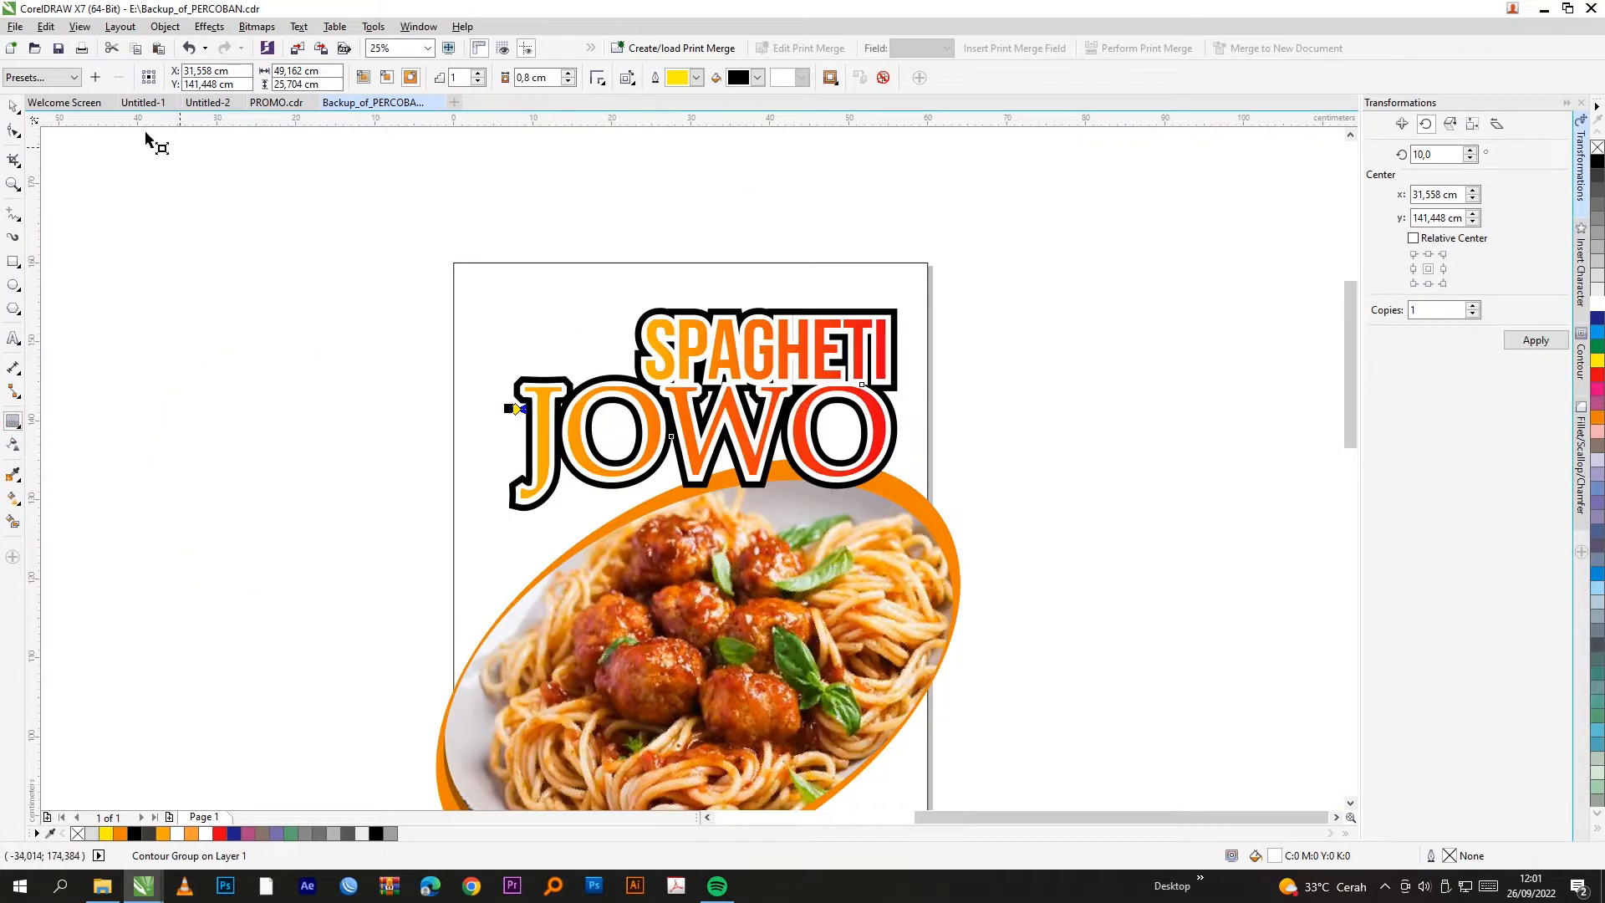
pyautogui.click(14, 105)
pyautogui.scroll(1, 898, 311)
pyautogui.rightClick(901, 311)
pyautogui.click(1076, 314)
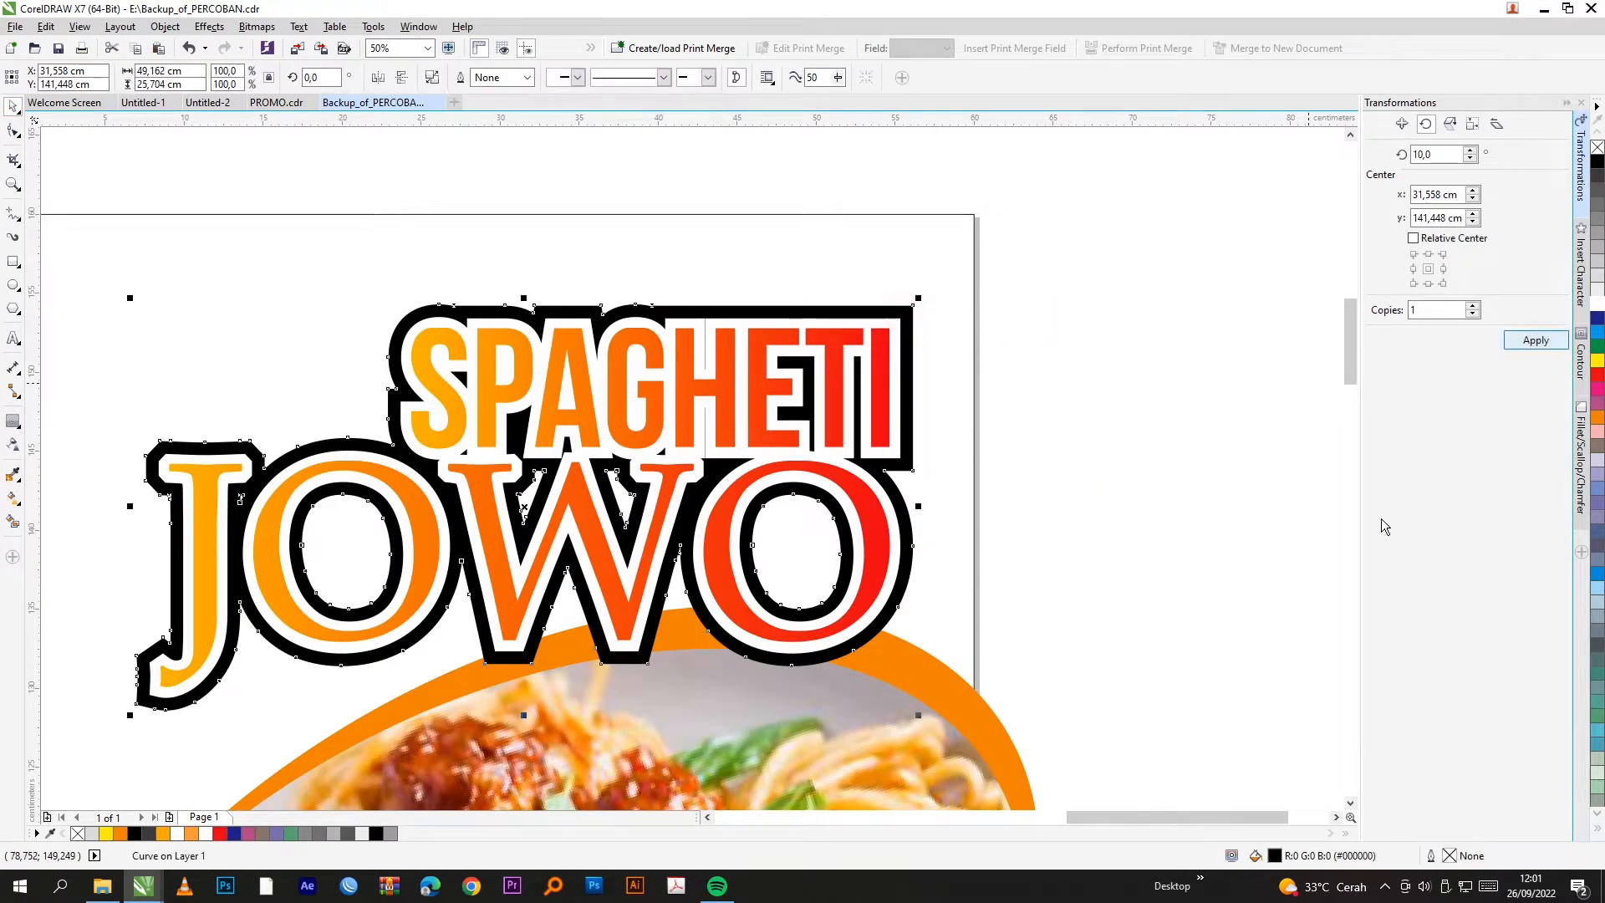
pyautogui.click(1598, 282)
pyautogui.click(1598, 241)
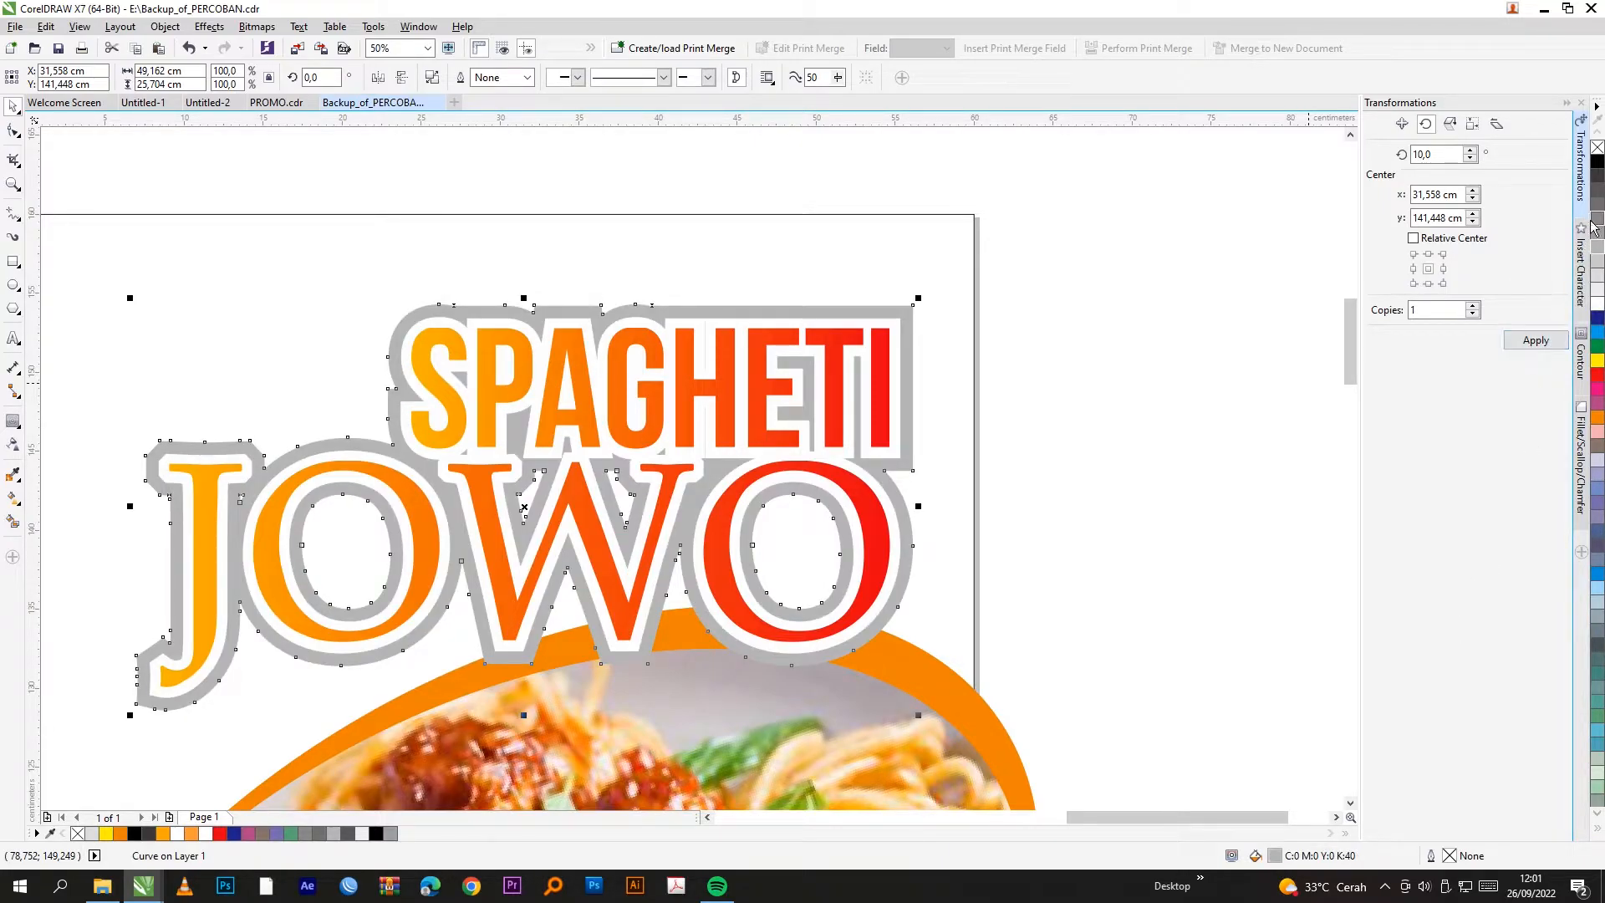
pyautogui.click(1599, 233)
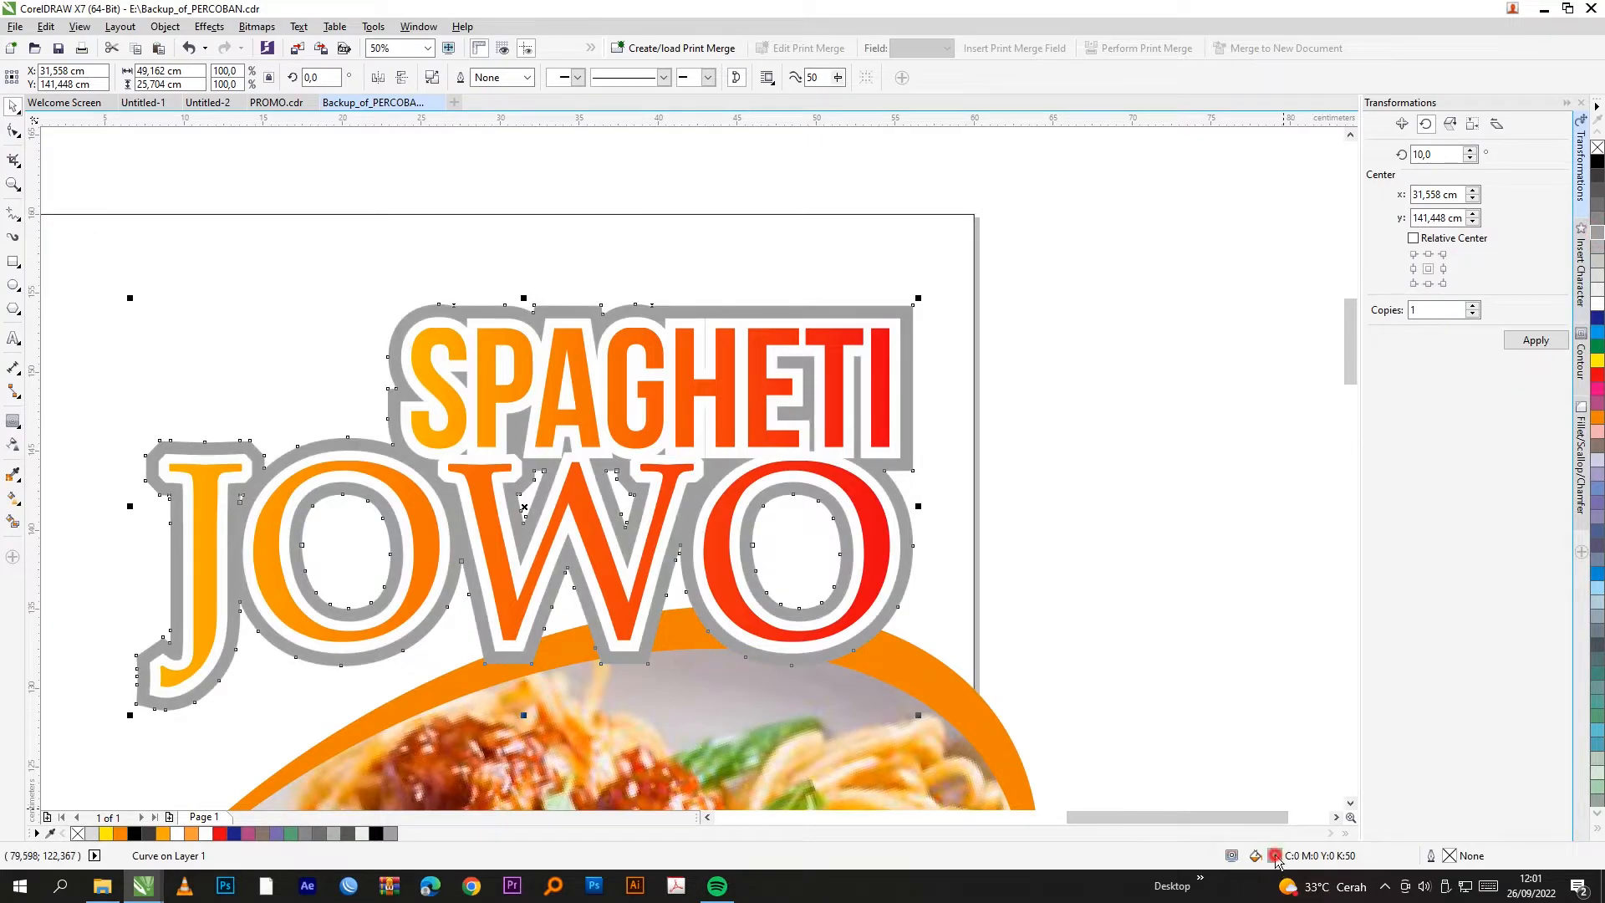
# Step: Give the outer contour a fountain fill ending in K90 near-black
pyautogui.doubleClick(1274, 855)
pyautogui.click(974, 311)
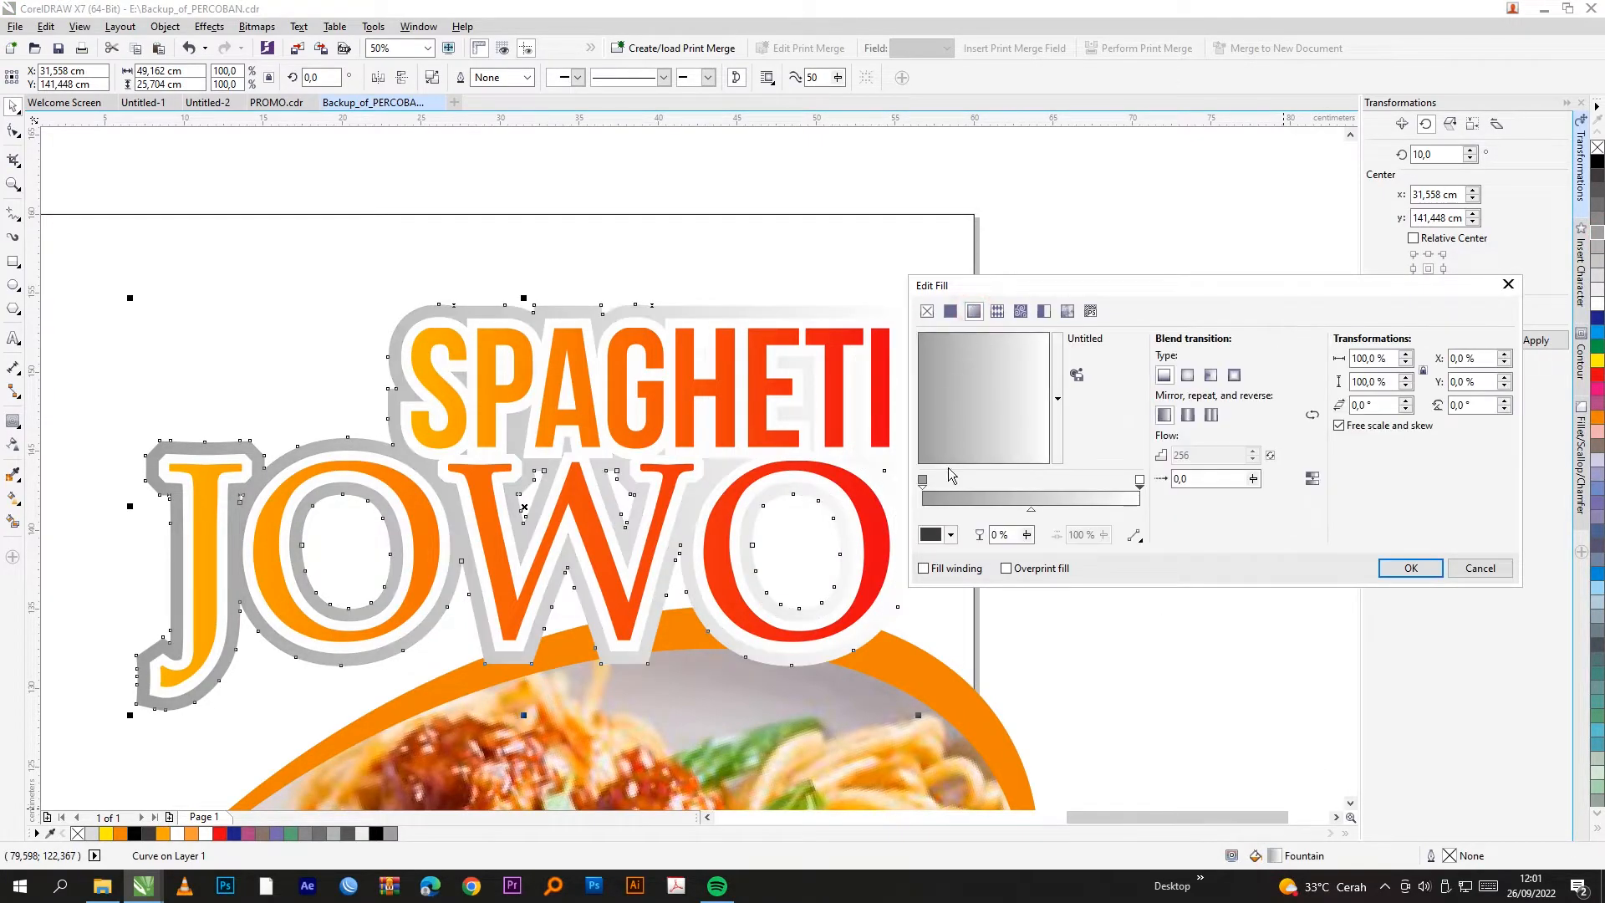
pyautogui.click(1139, 479)
pyautogui.click(951, 536)
pyautogui.click(1049, 596)
pyautogui.click(1042, 627)
pyautogui.click(1087, 700)
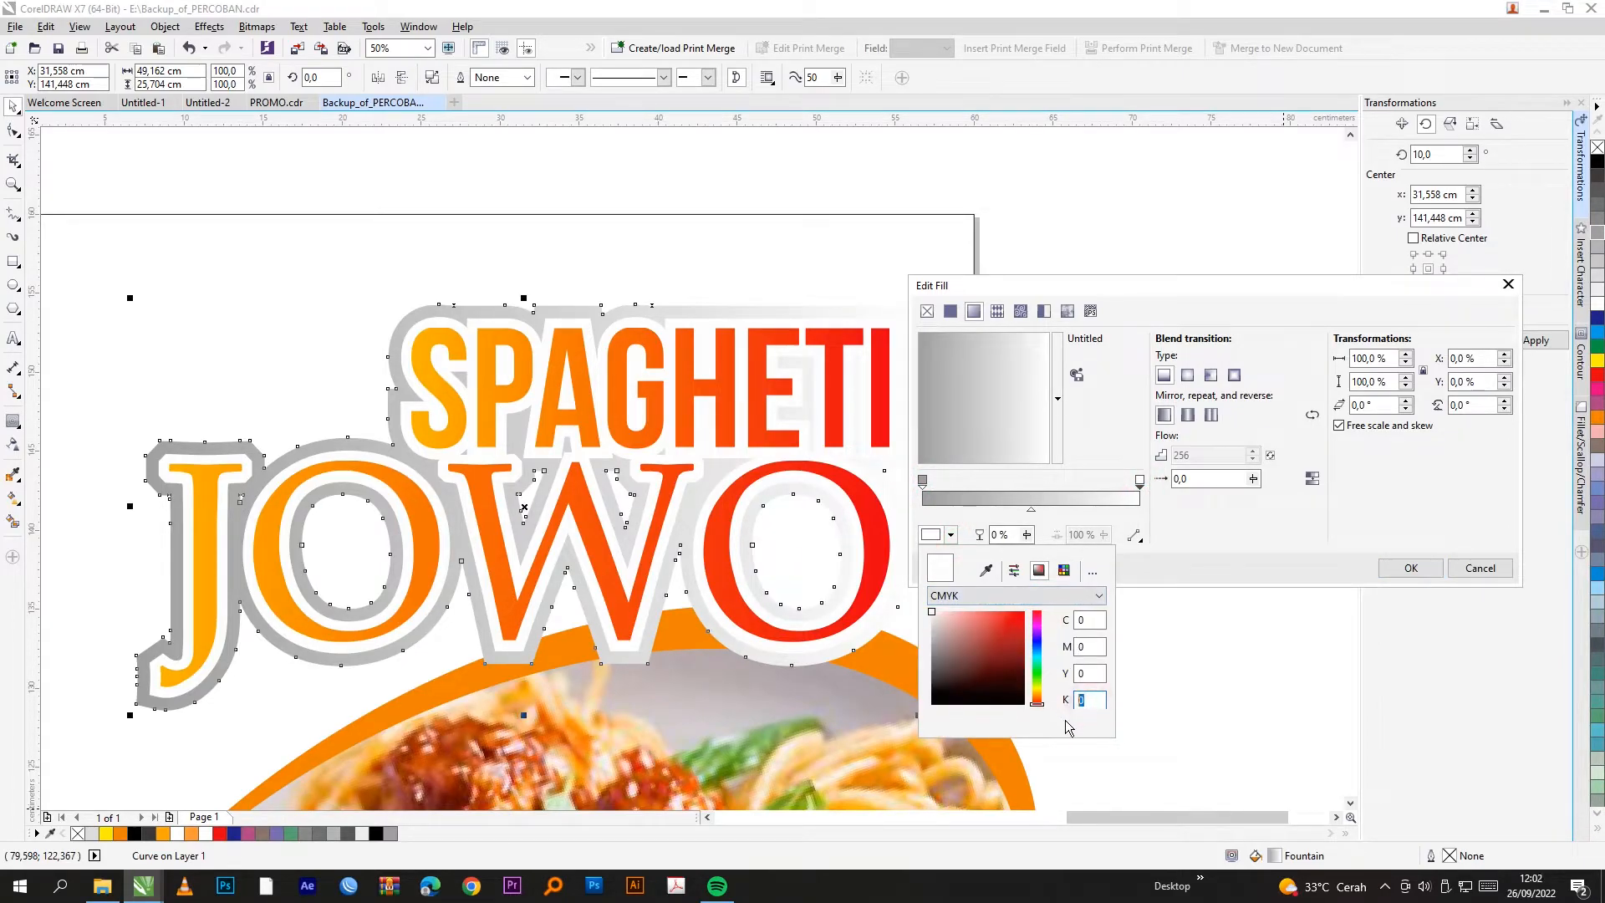
pyautogui.write('90')
pyautogui.press('Return')
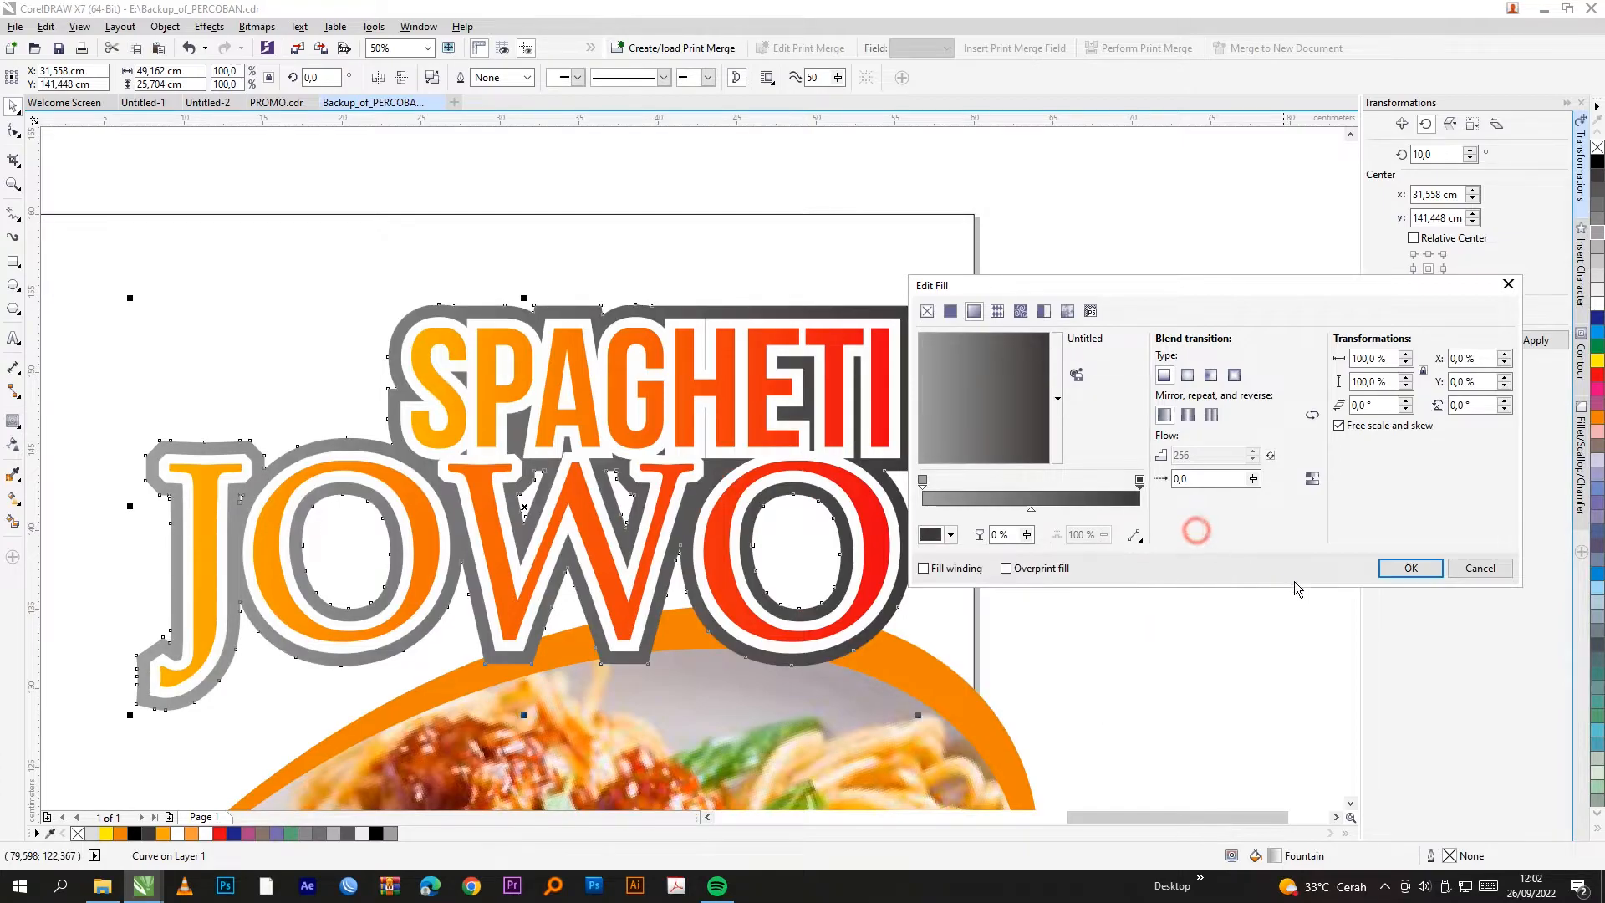
pyautogui.click(1411, 568)
pyautogui.click(1137, 458)
pyautogui.scroll(-4, 1065, 351)
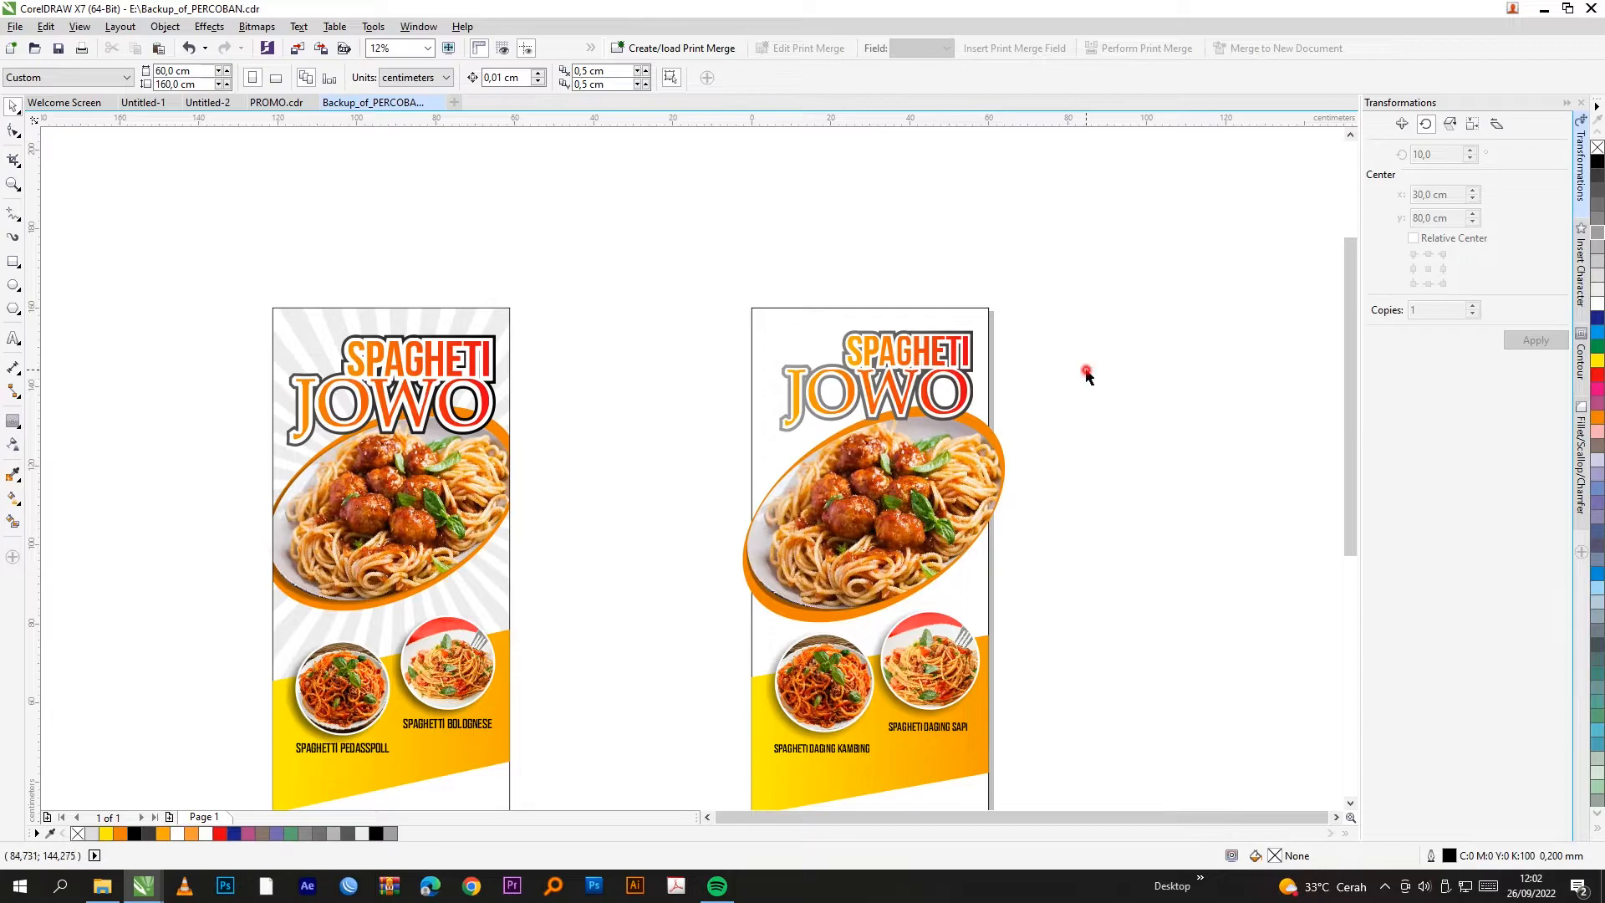
# Step: Type ORDER NOW as a text object in the blank canvas area
pyautogui.scroll(-1, 755, 394)
pyautogui.scroll(1, 767, 510)
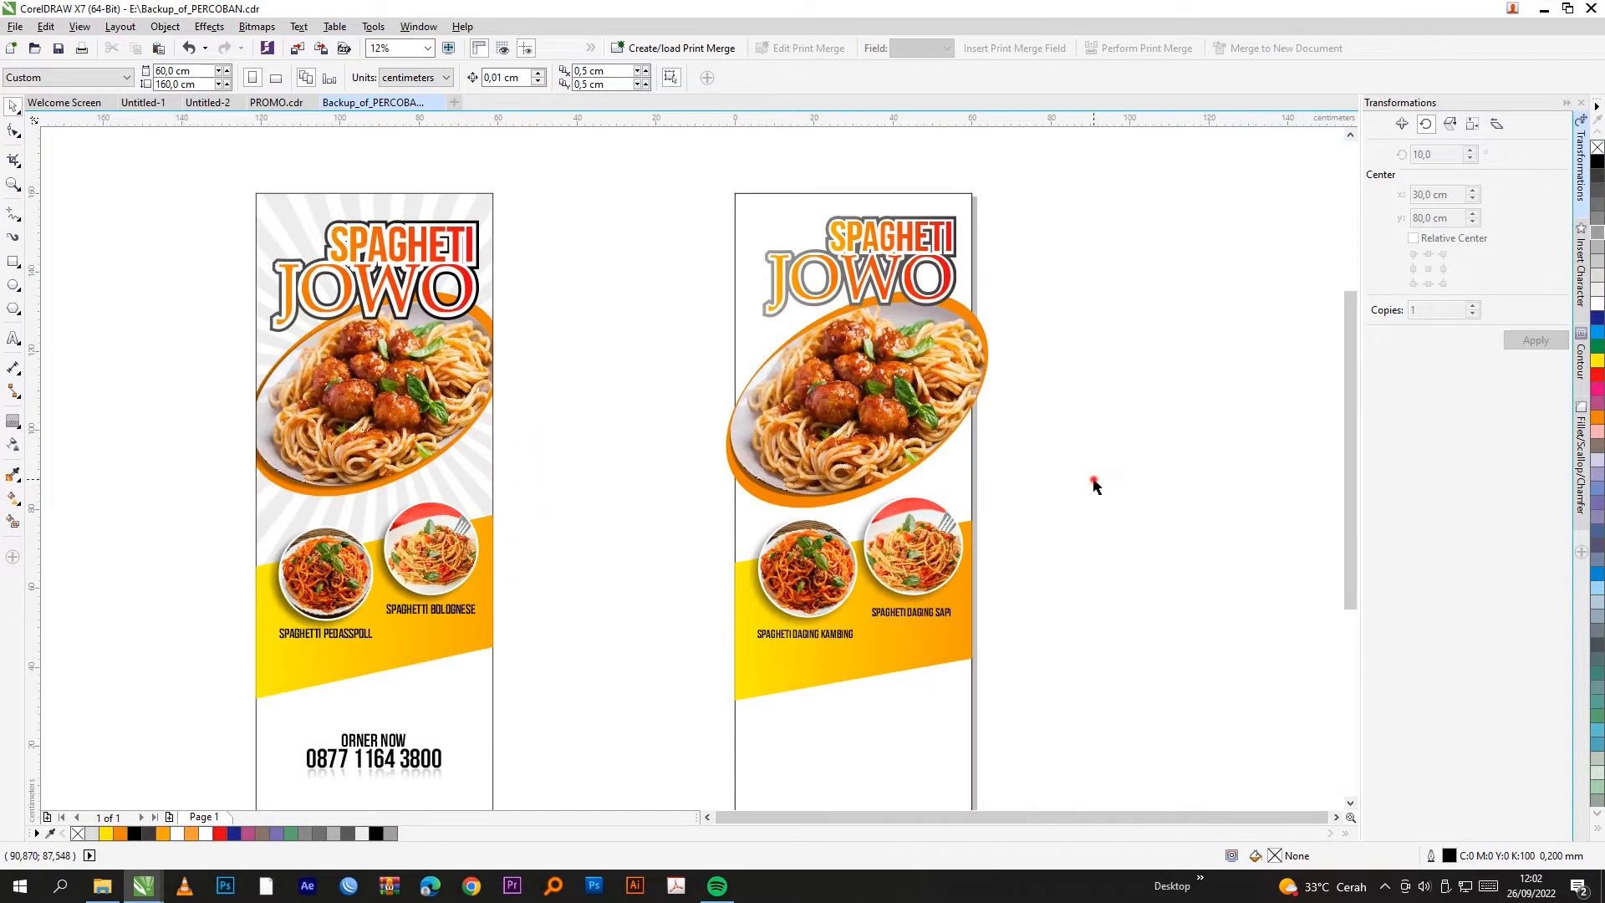
pyautogui.scroll(-2, 683, 464)
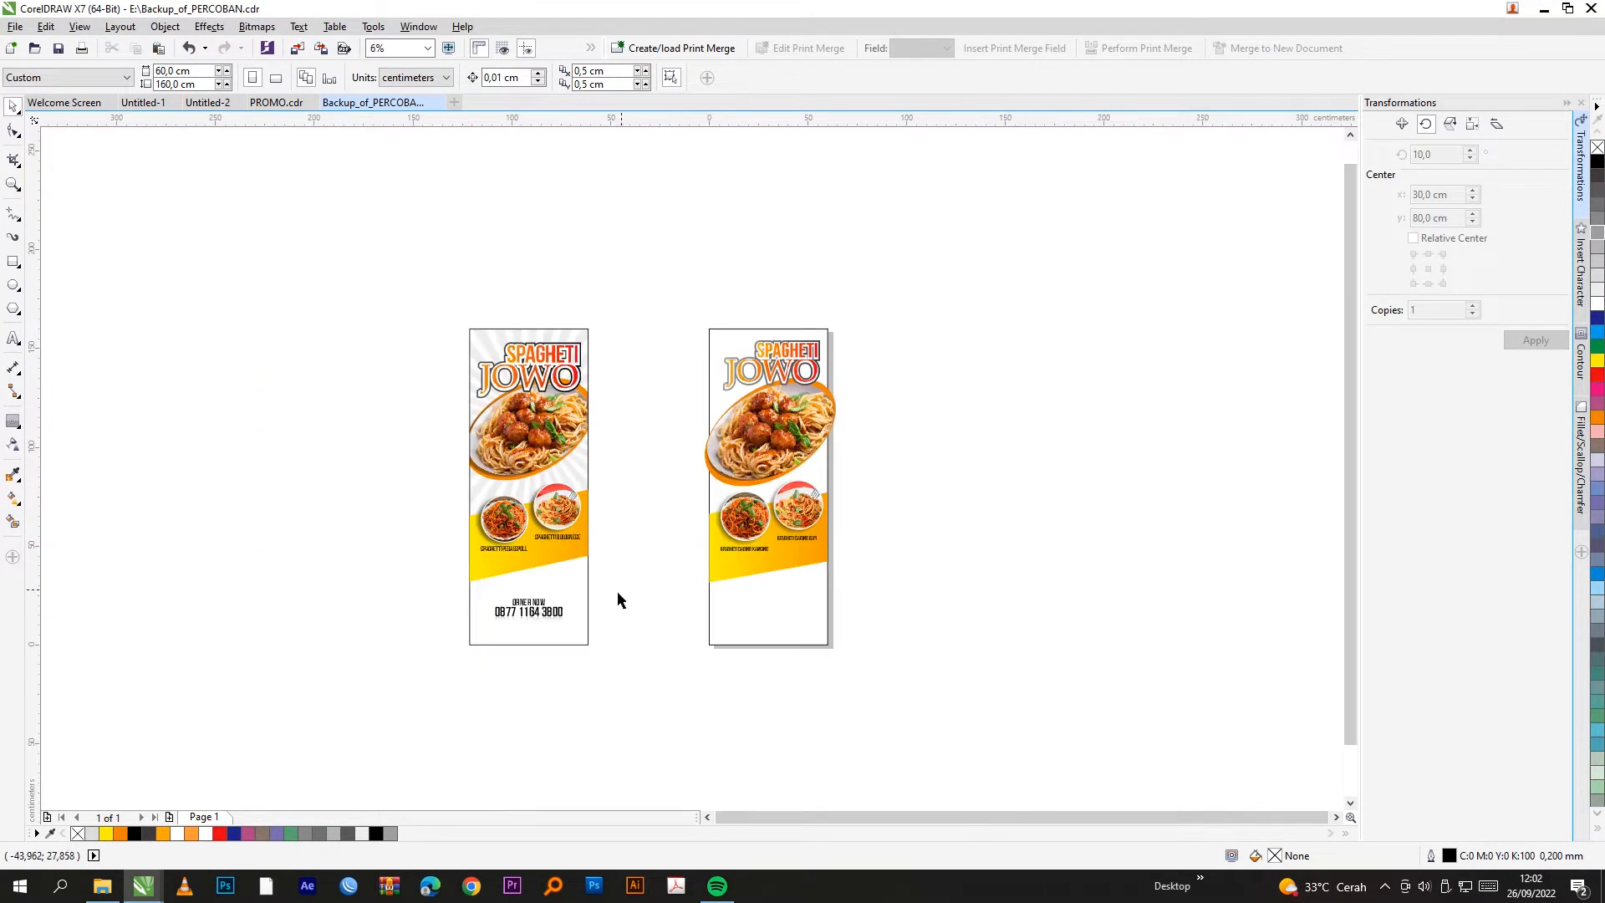
pyautogui.scroll(4, 585, 602)
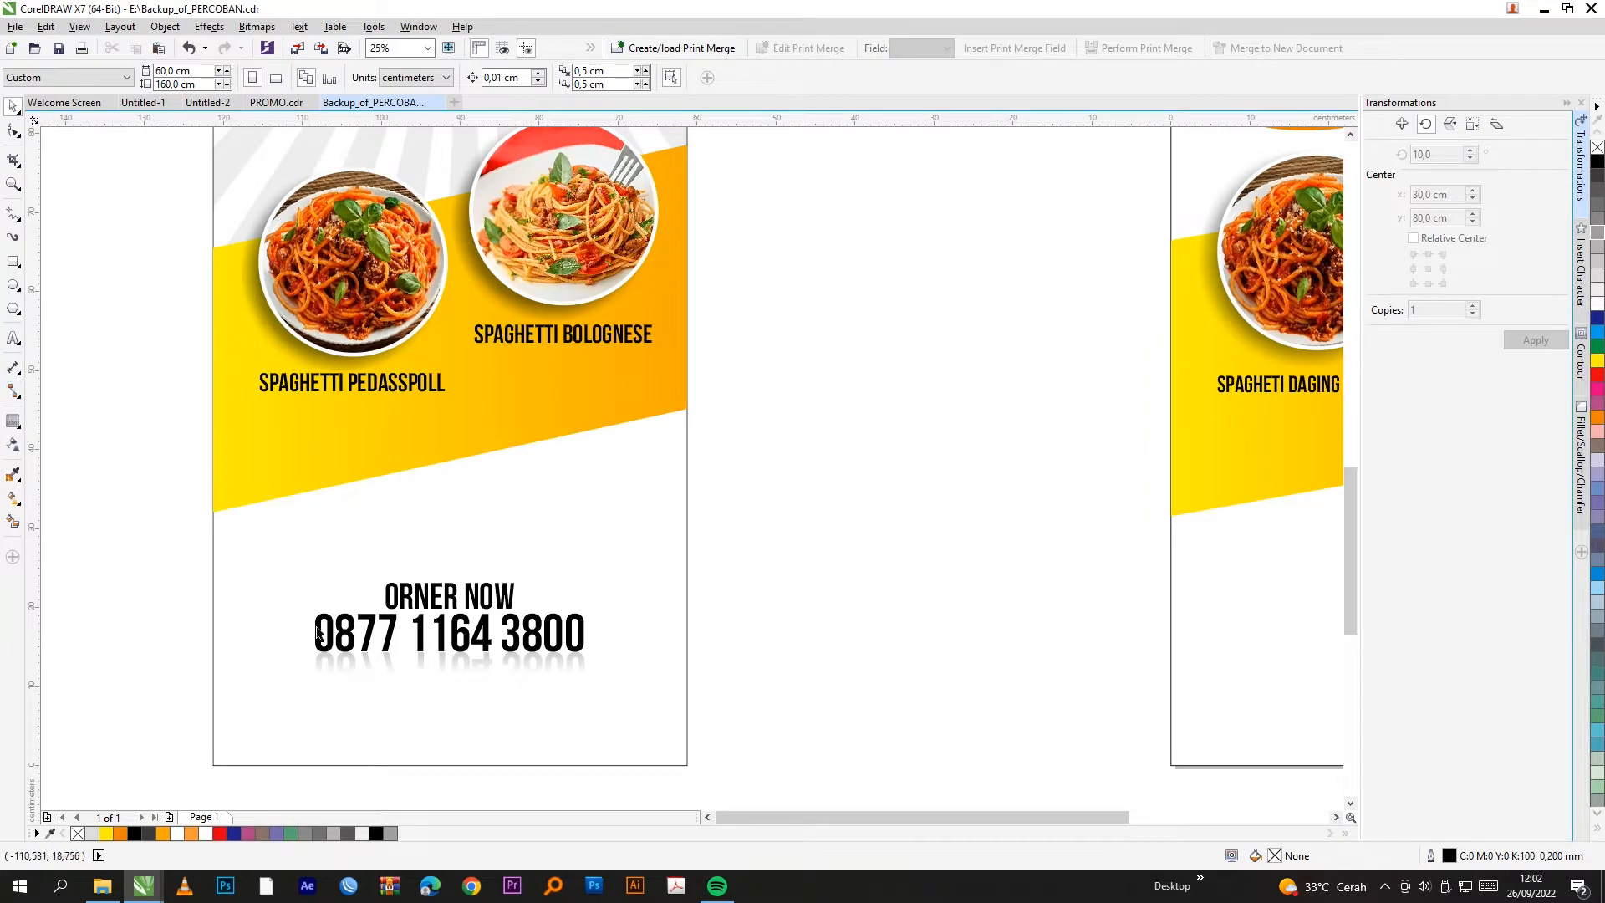
pyautogui.click(14, 337)
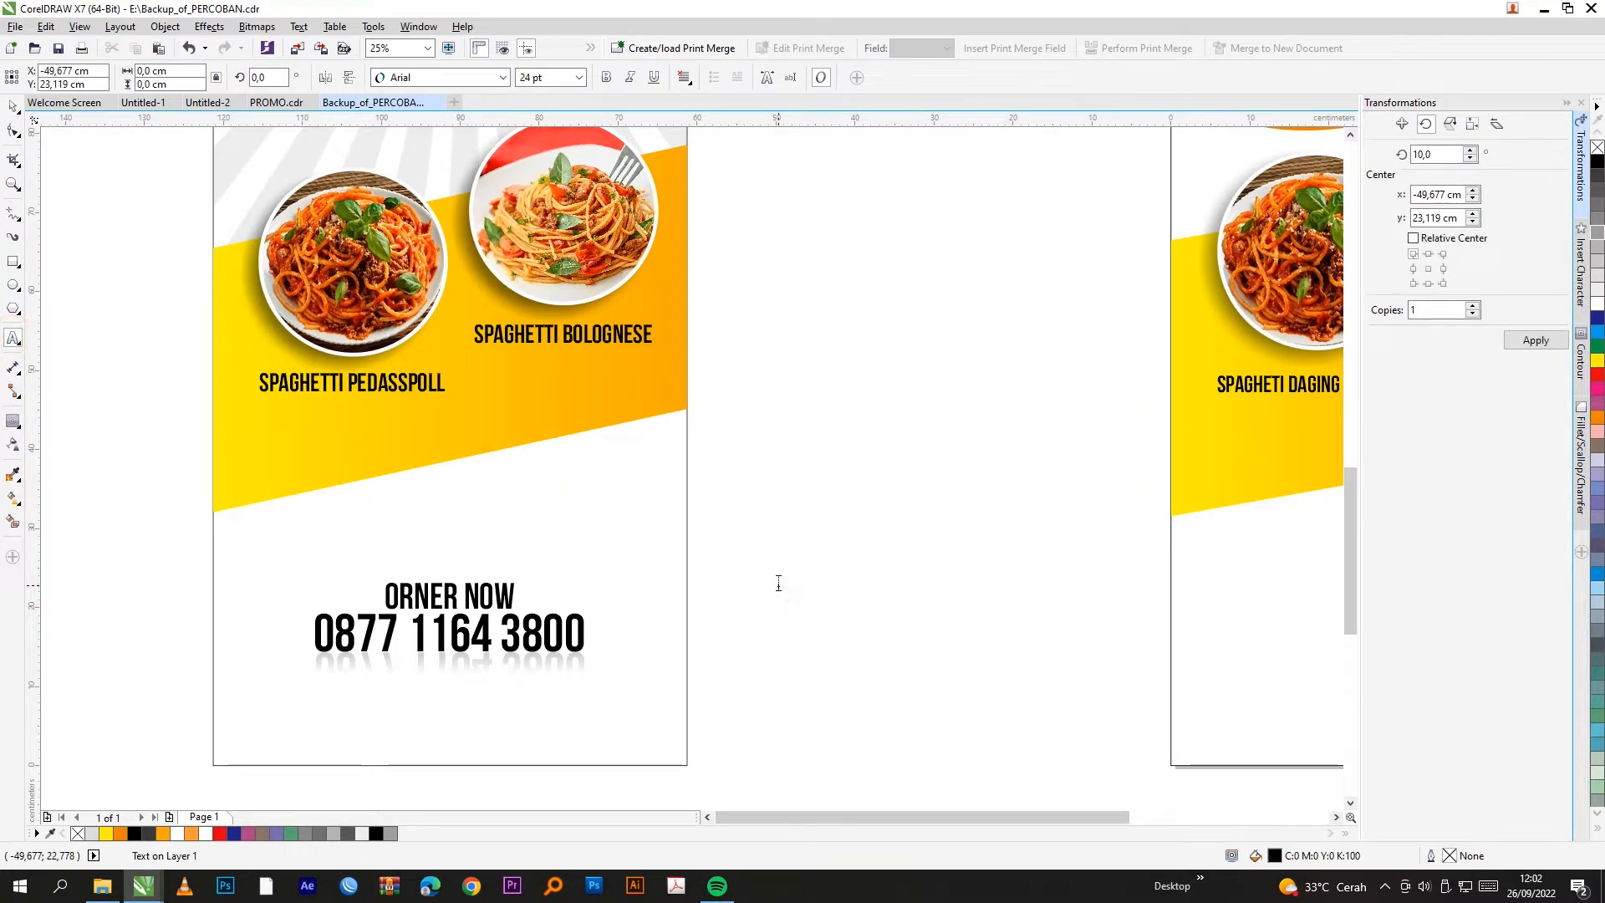
pyautogui.write('ORDER NOW')
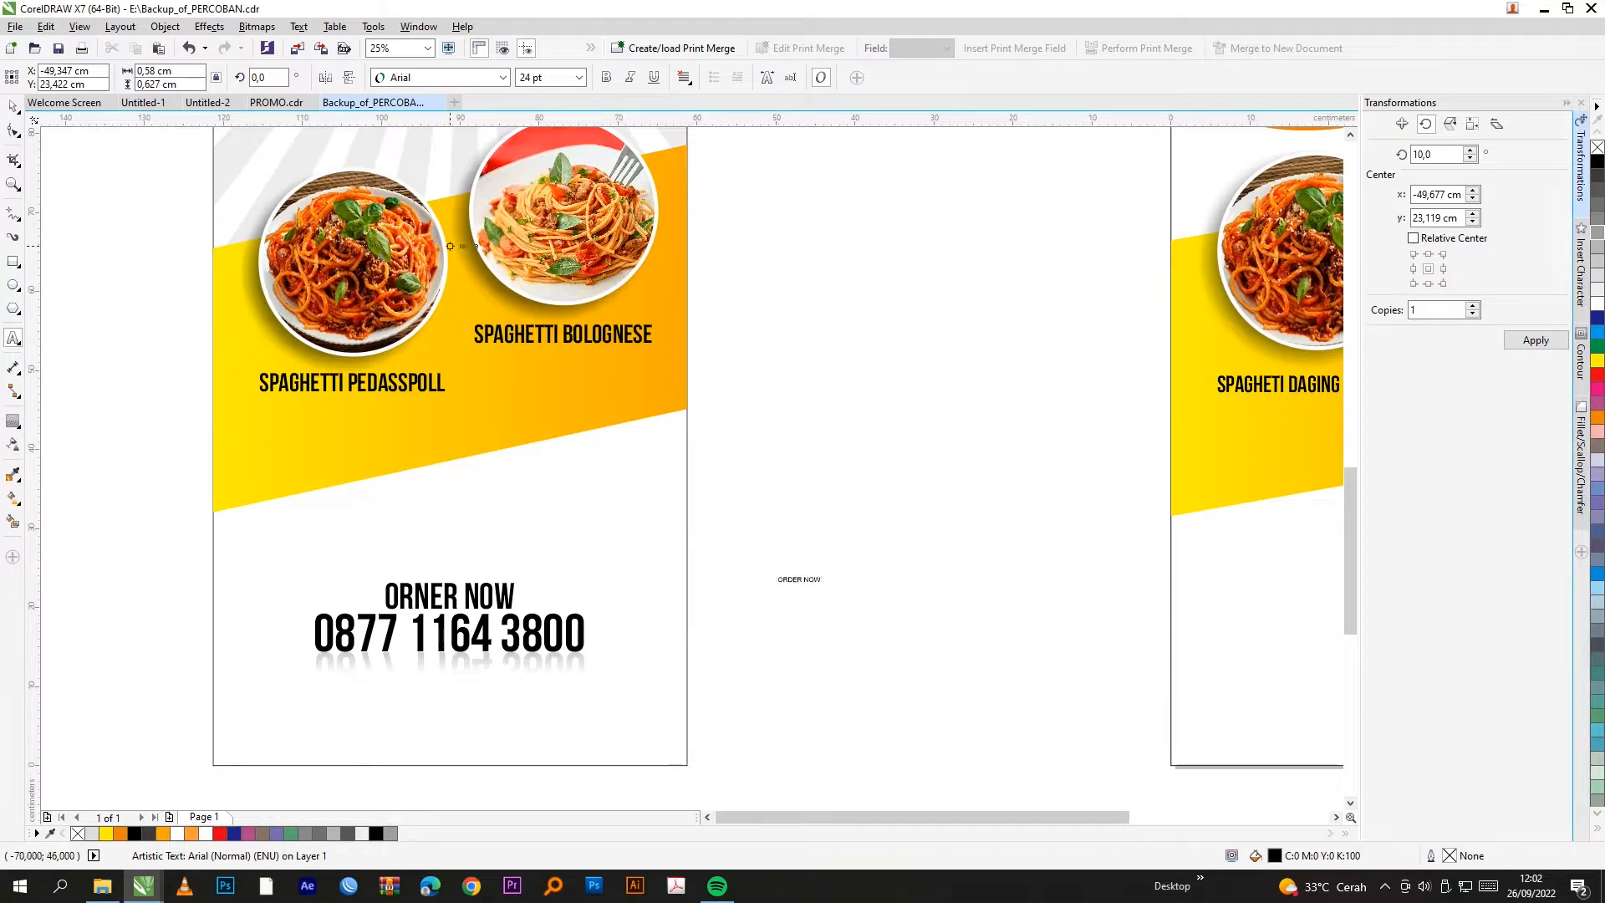
pyautogui.click(13, 106)
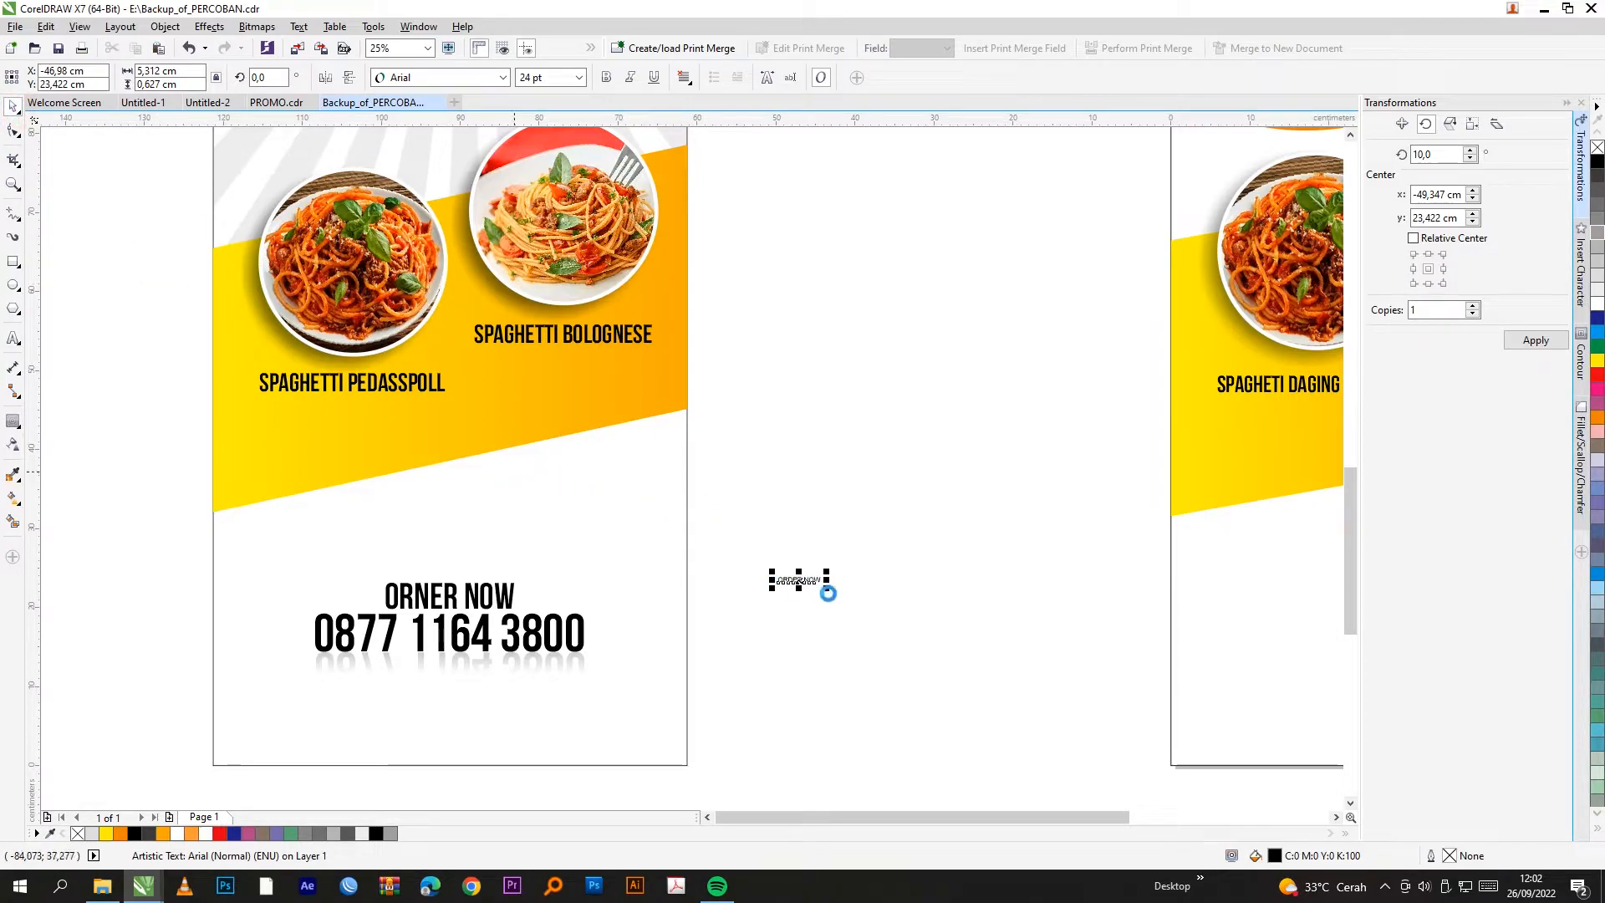
# Step: Copy ORDER NOW just below and replace the copy's text with the shop's phone number
pyautogui.moveTo(816, 579); pyautogui.dragTo(814, 612)
pyautogui.rightClick(813, 613)
pyautogui.doubleClick(814, 613)
pyautogui.press('BackSpace')
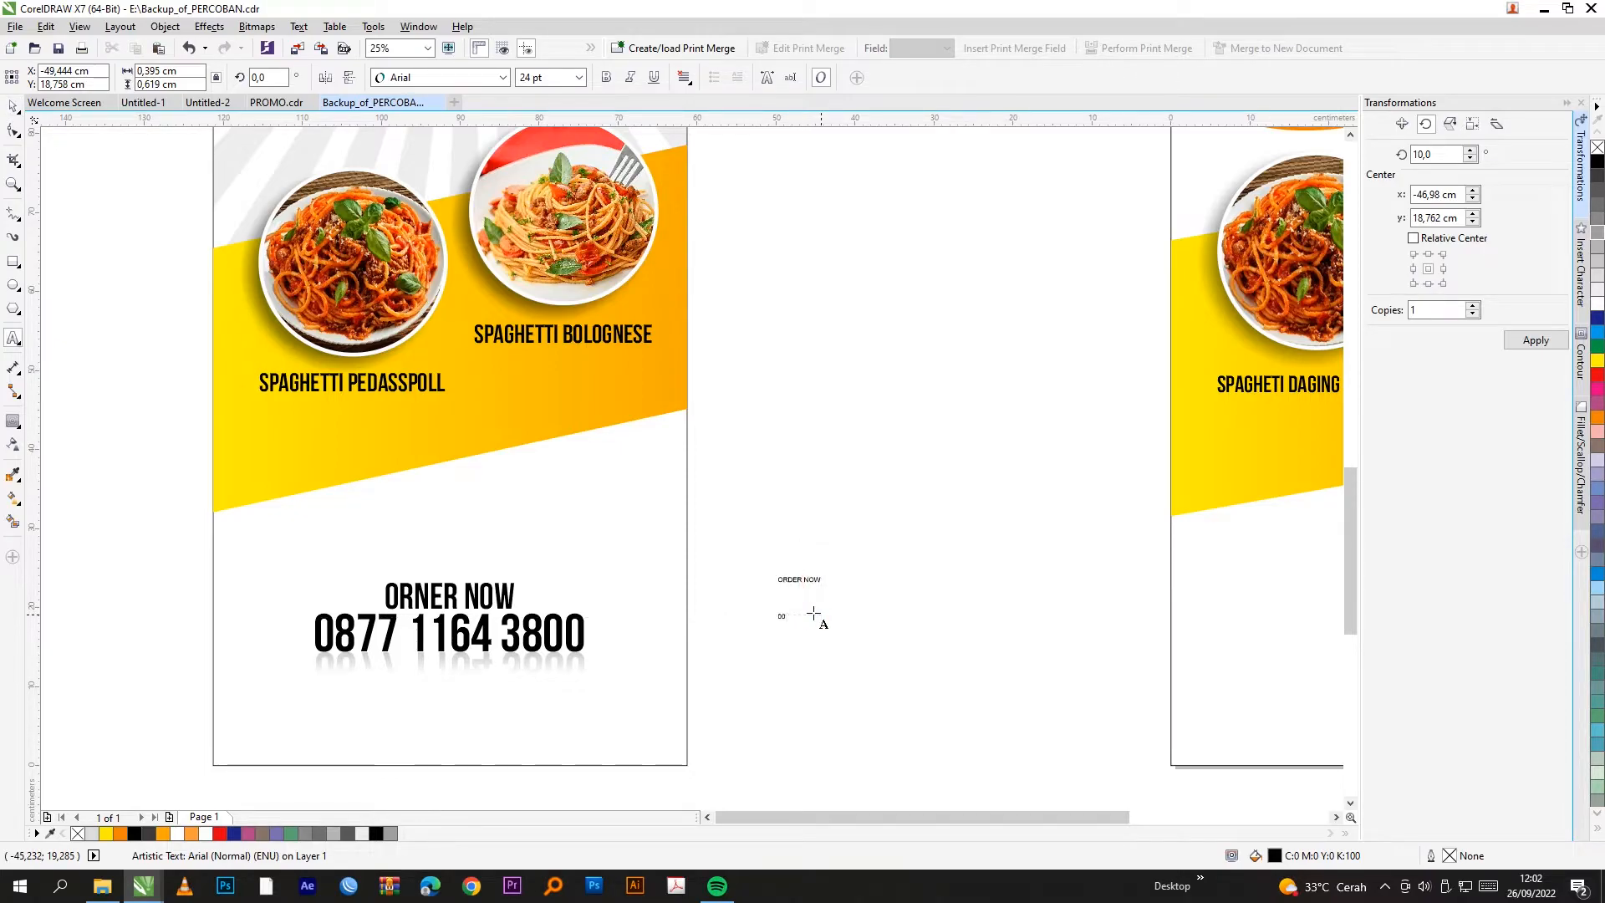
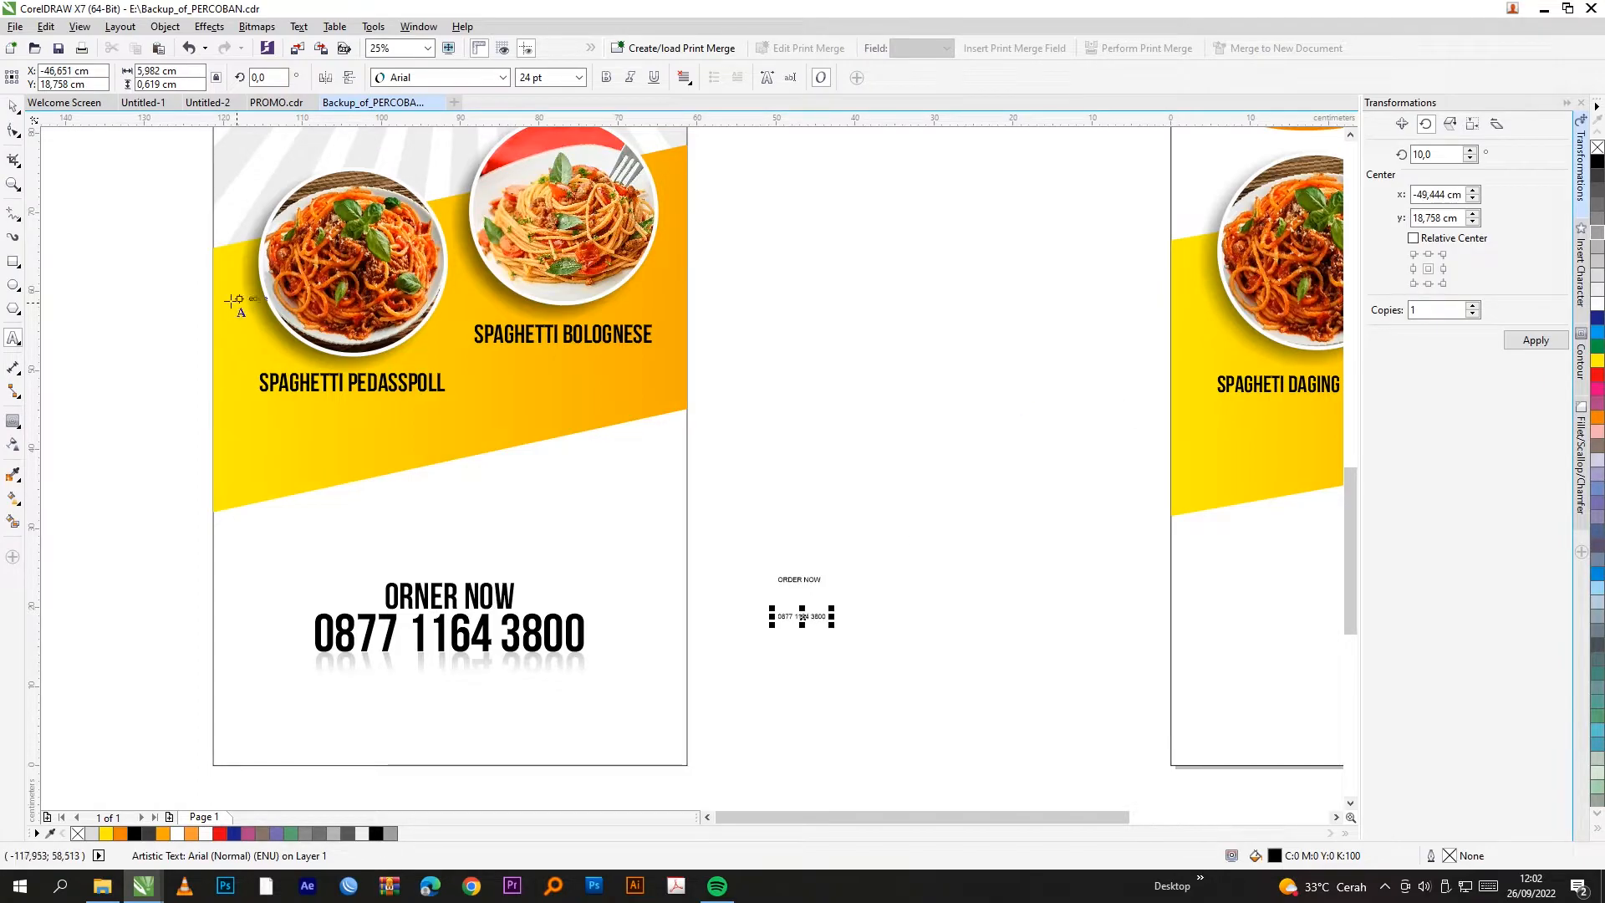
pyautogui.click(13, 106)
# Step: Put the phone number under ORDER NOW and set both lines in Bebas Neue Bold
pyautogui.scroll(1, 802, 599)
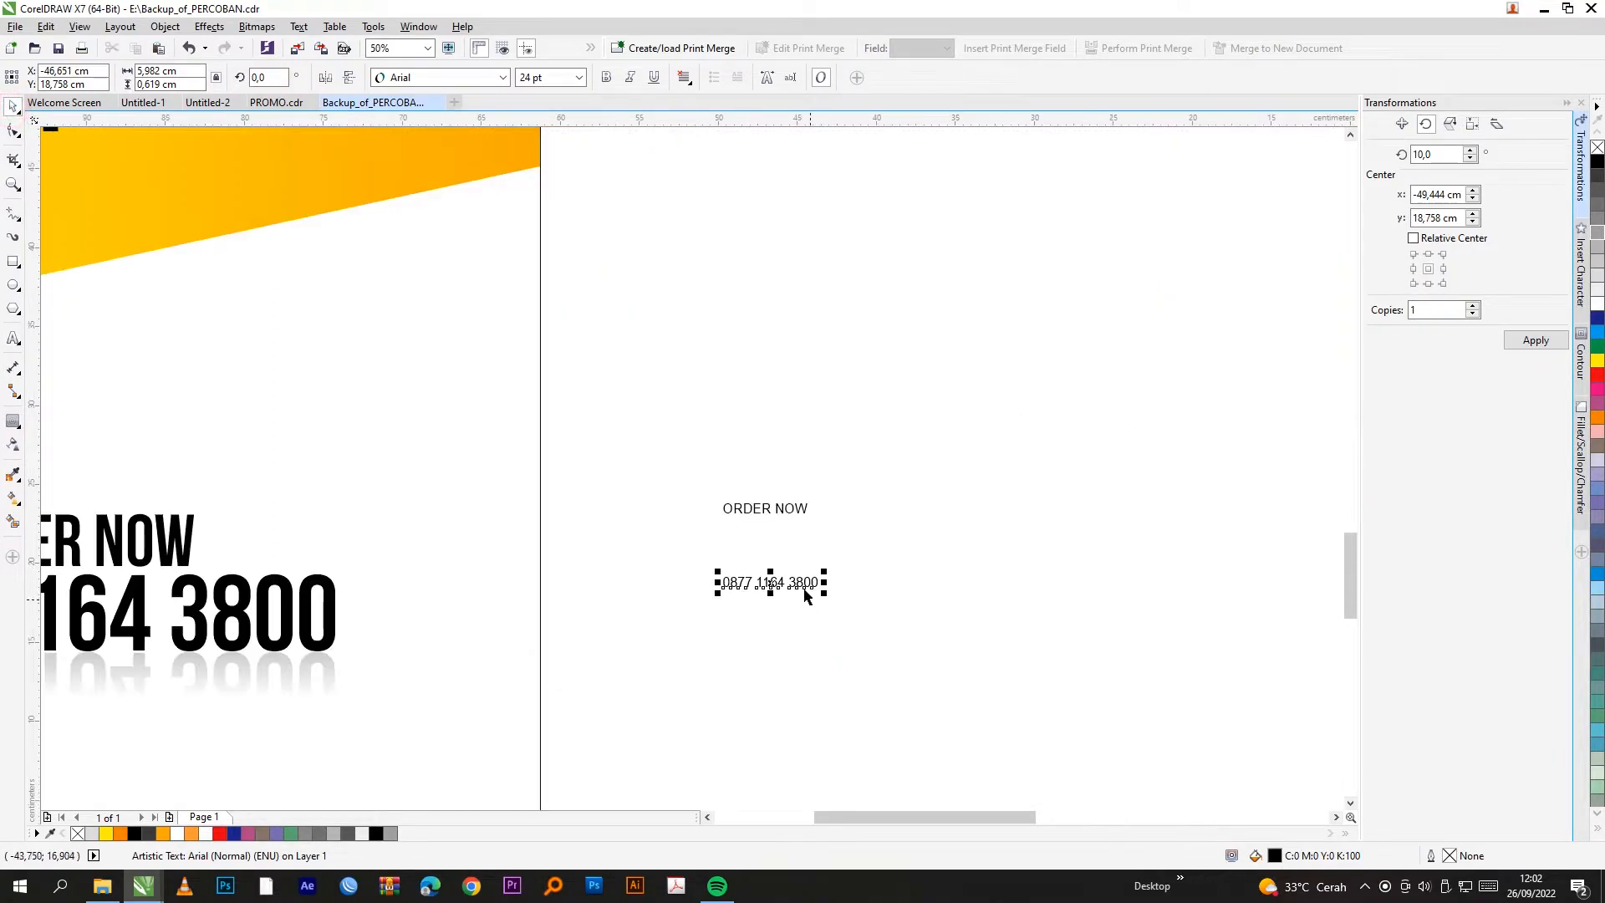
pyautogui.moveTo(796, 579); pyautogui.dragTo(796, 533)
pyautogui.moveTo(885, 469); pyautogui.dragTo(686, 571)
pyautogui.press('c')
pyautogui.scroll(1, 777, 510)
pyautogui.click(889, 573)
pyautogui.moveTo(889, 456); pyautogui.dragTo(565, 620)
pyautogui.click(483, 77)
pyautogui.click(469, 119)
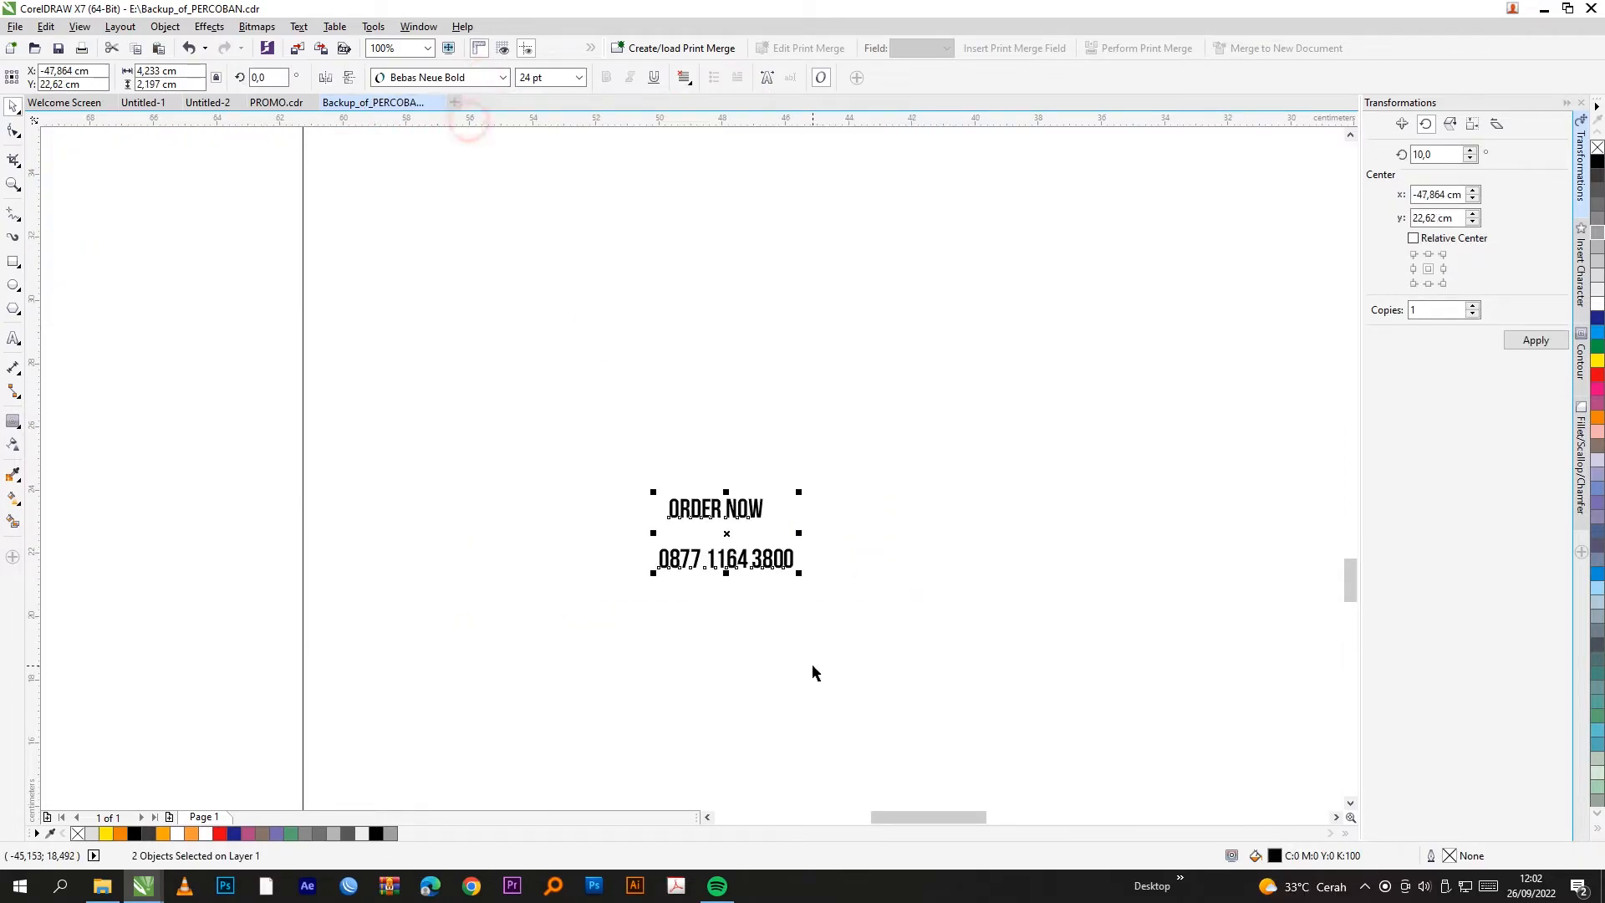
# Step: Move the phone number just under ORDER NOW and enlarge it
pyautogui.click(793, 564)
pyautogui.moveTo(792, 564)
pyautogui.mouseDown()
pyautogui.moveTo(792, 524)
pyautogui.moveTo(873, 500)
pyautogui.moveTo(813, 559)
pyautogui.mouseUp()
pyautogui.scroll(1, 791, 528)
pyautogui.moveTo(953, 520); pyautogui.dragTo(910, 502)
# Step: Center-align the ORDER NOW and phone number text
pyautogui.keyDown('shift'); pyautogui.click(735, 491); pyautogui.keyUp('shift')
pyautogui.press('c')
pyautogui.click(685, 77)
pyautogui.click(691, 131)
# Step: Inspect the centred phone number on the first banner
pyautogui.click(715, 569)
pyautogui.scroll(2, 717, 573)
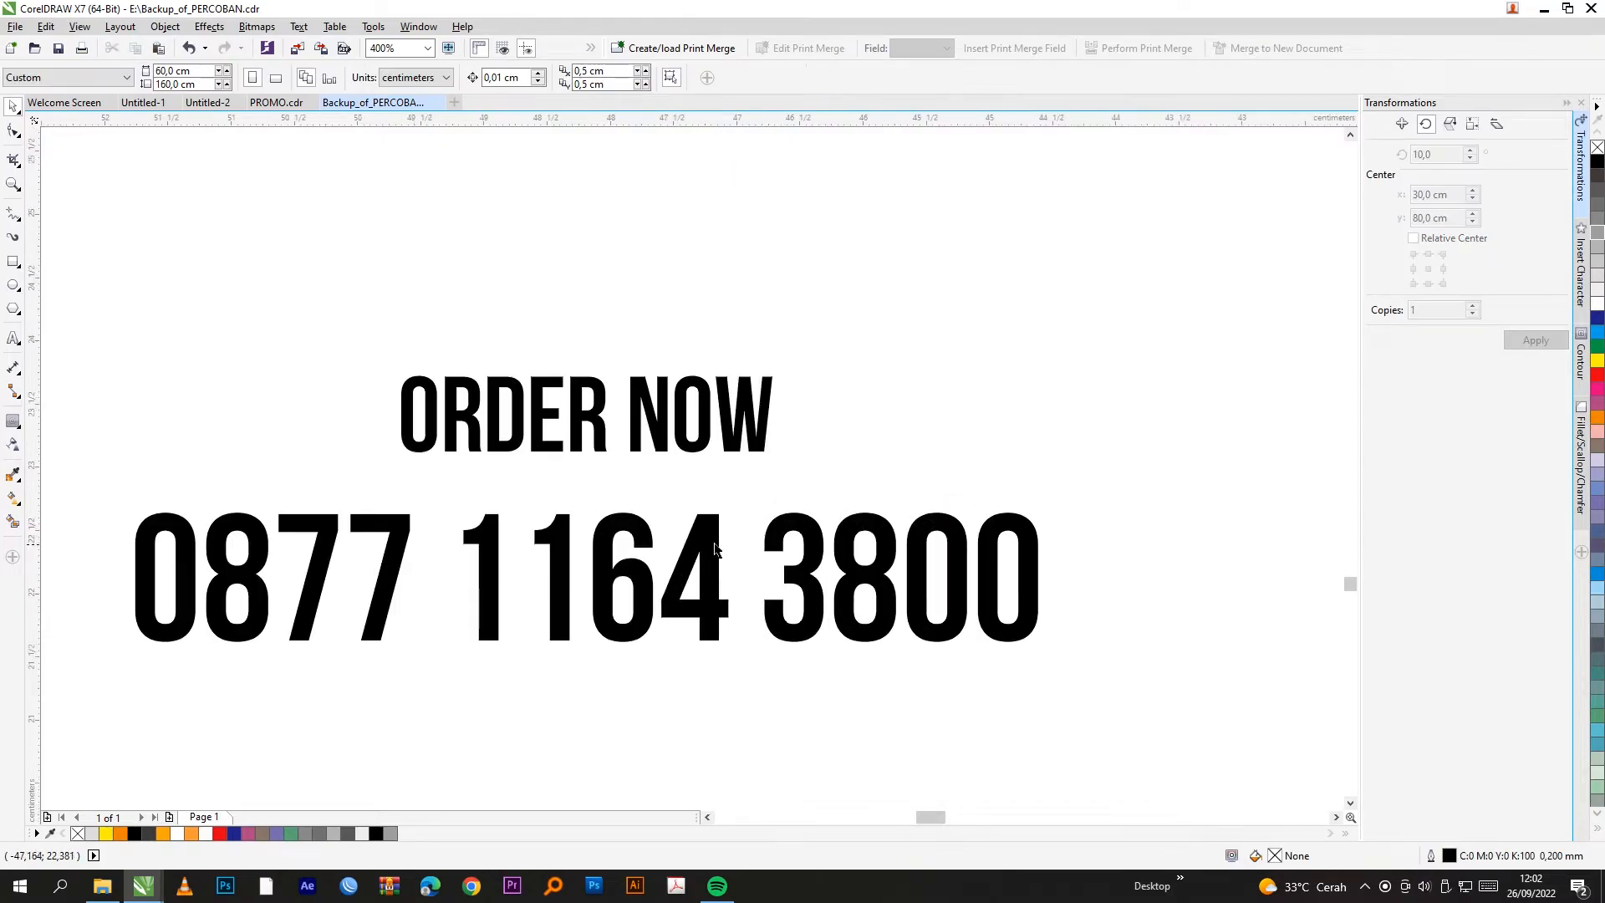
pyautogui.scroll(-5, 992, 387)
pyautogui.click(1041, 431)
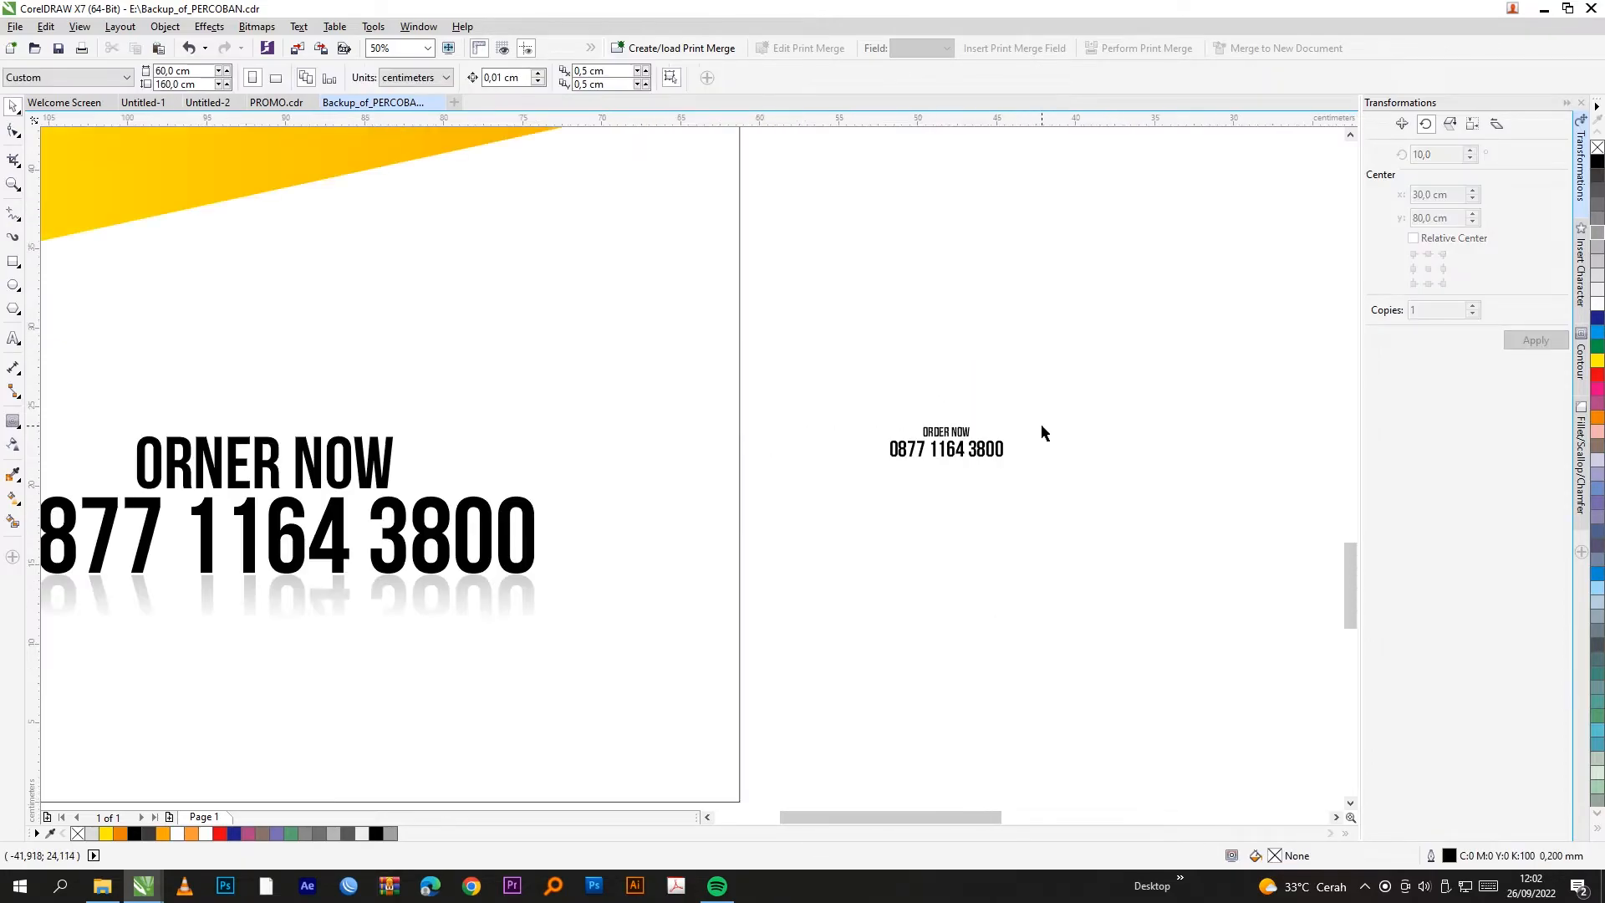
pyautogui.scroll(2, 434, 594)
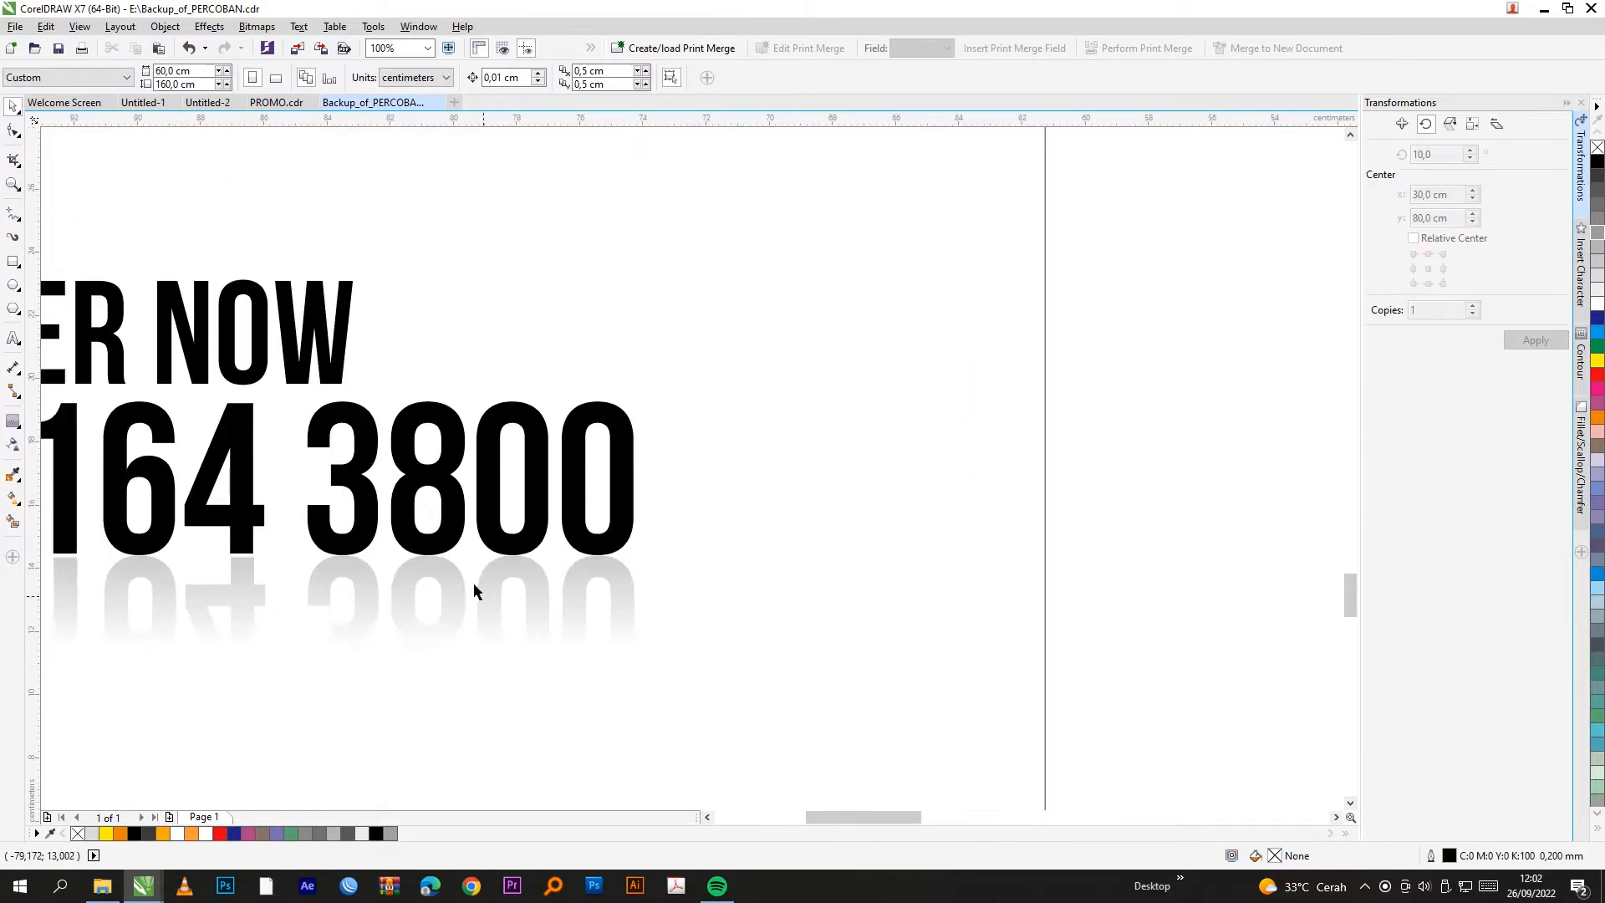
pyautogui.scroll(-1, 423, 608)
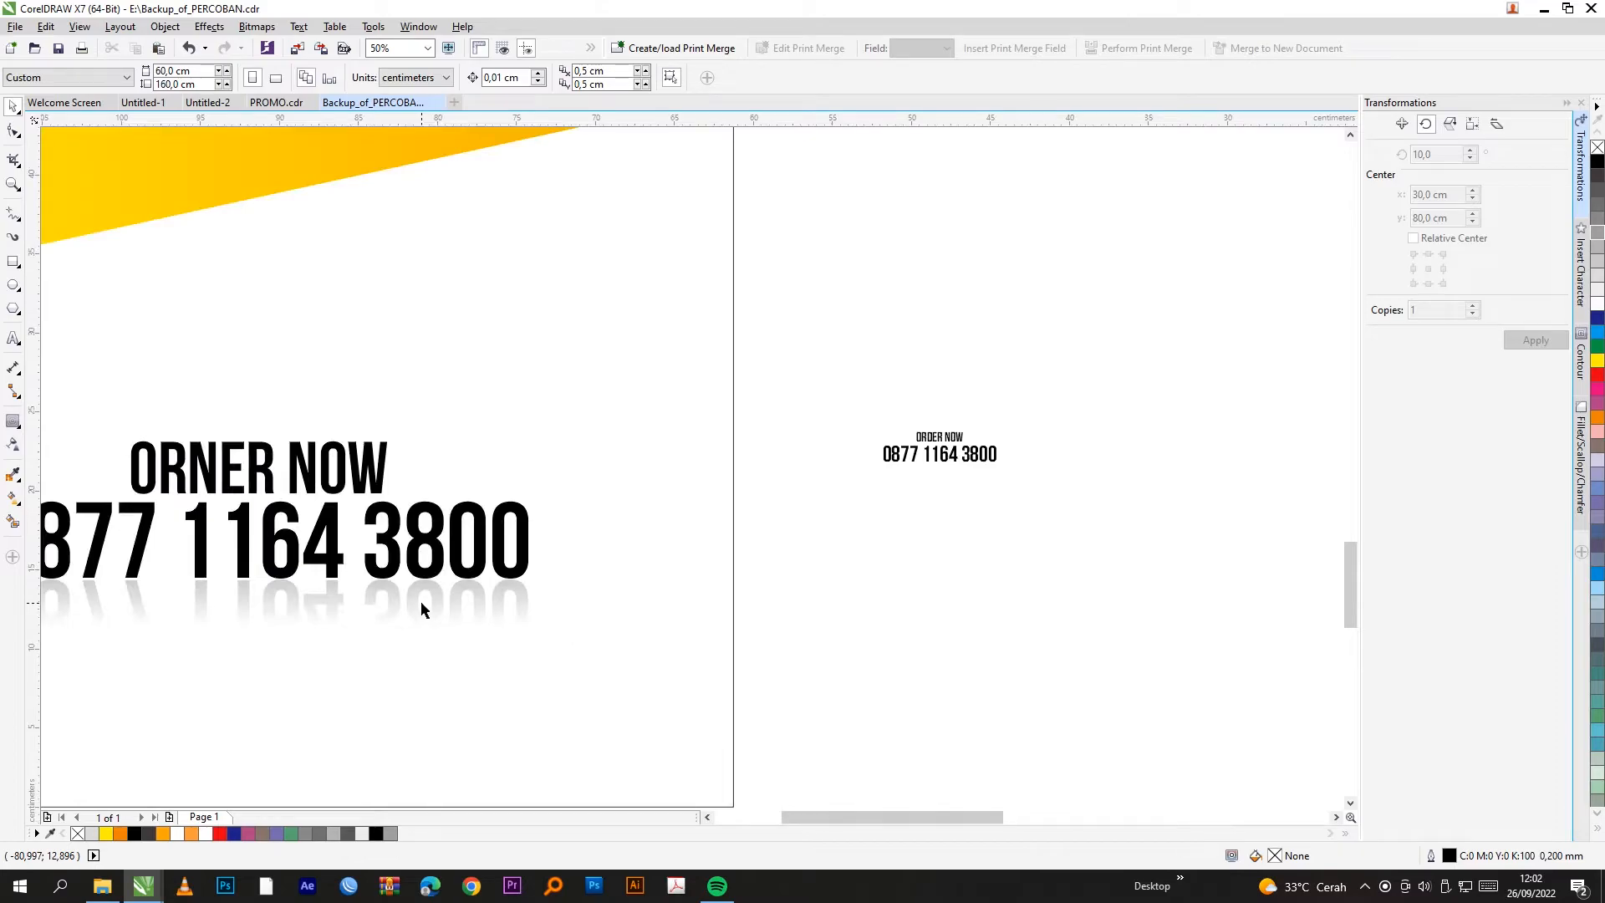
pyautogui.click(421, 609)
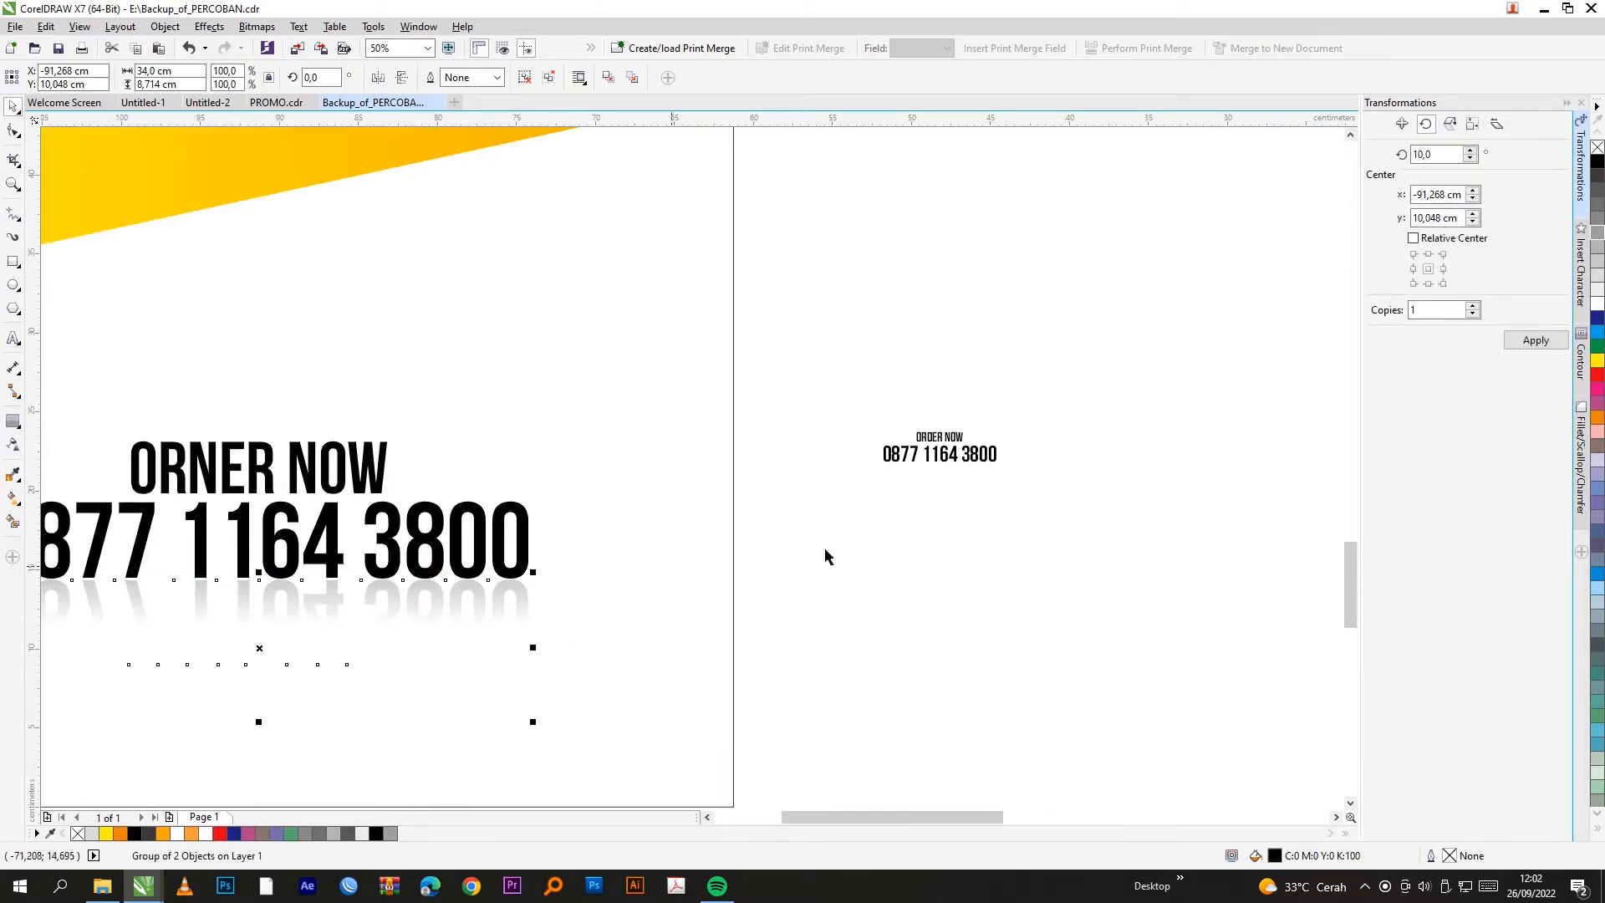
# Step: Group ORDER NOW with the phone number and place one copy 1.867 cm below
pyautogui.click(980, 540)
pyautogui.moveTo(1076, 403); pyautogui.dragTo(831, 477)
pyautogui.scroll(2, 1039, 440)
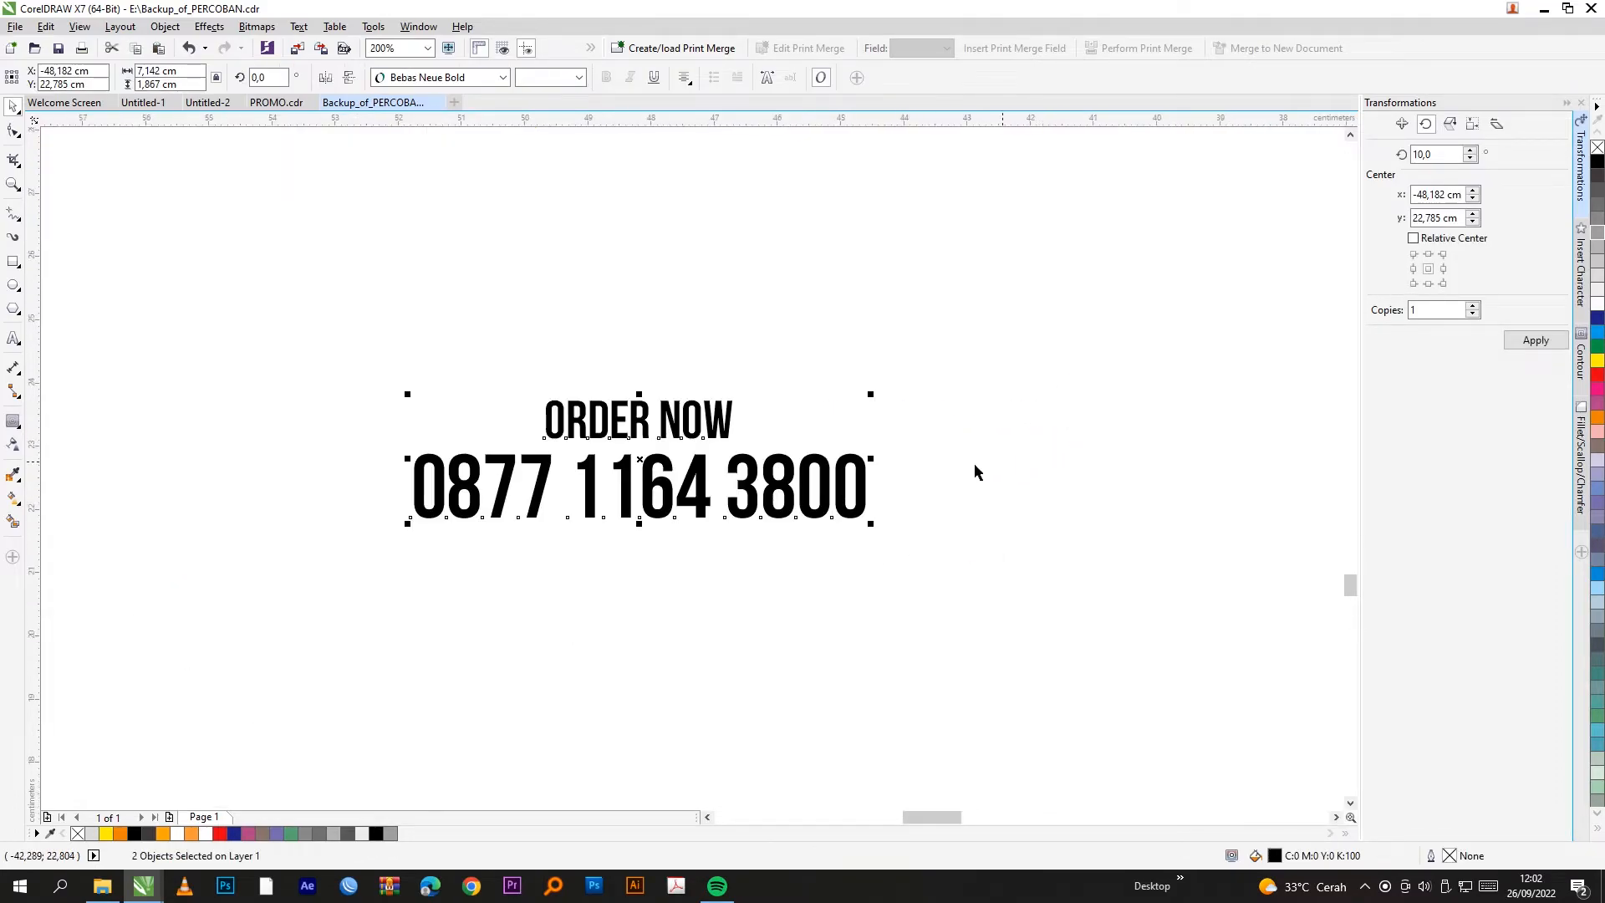
pyautogui.hotkey('ctrl', 'g')
pyautogui.click(1428, 284)
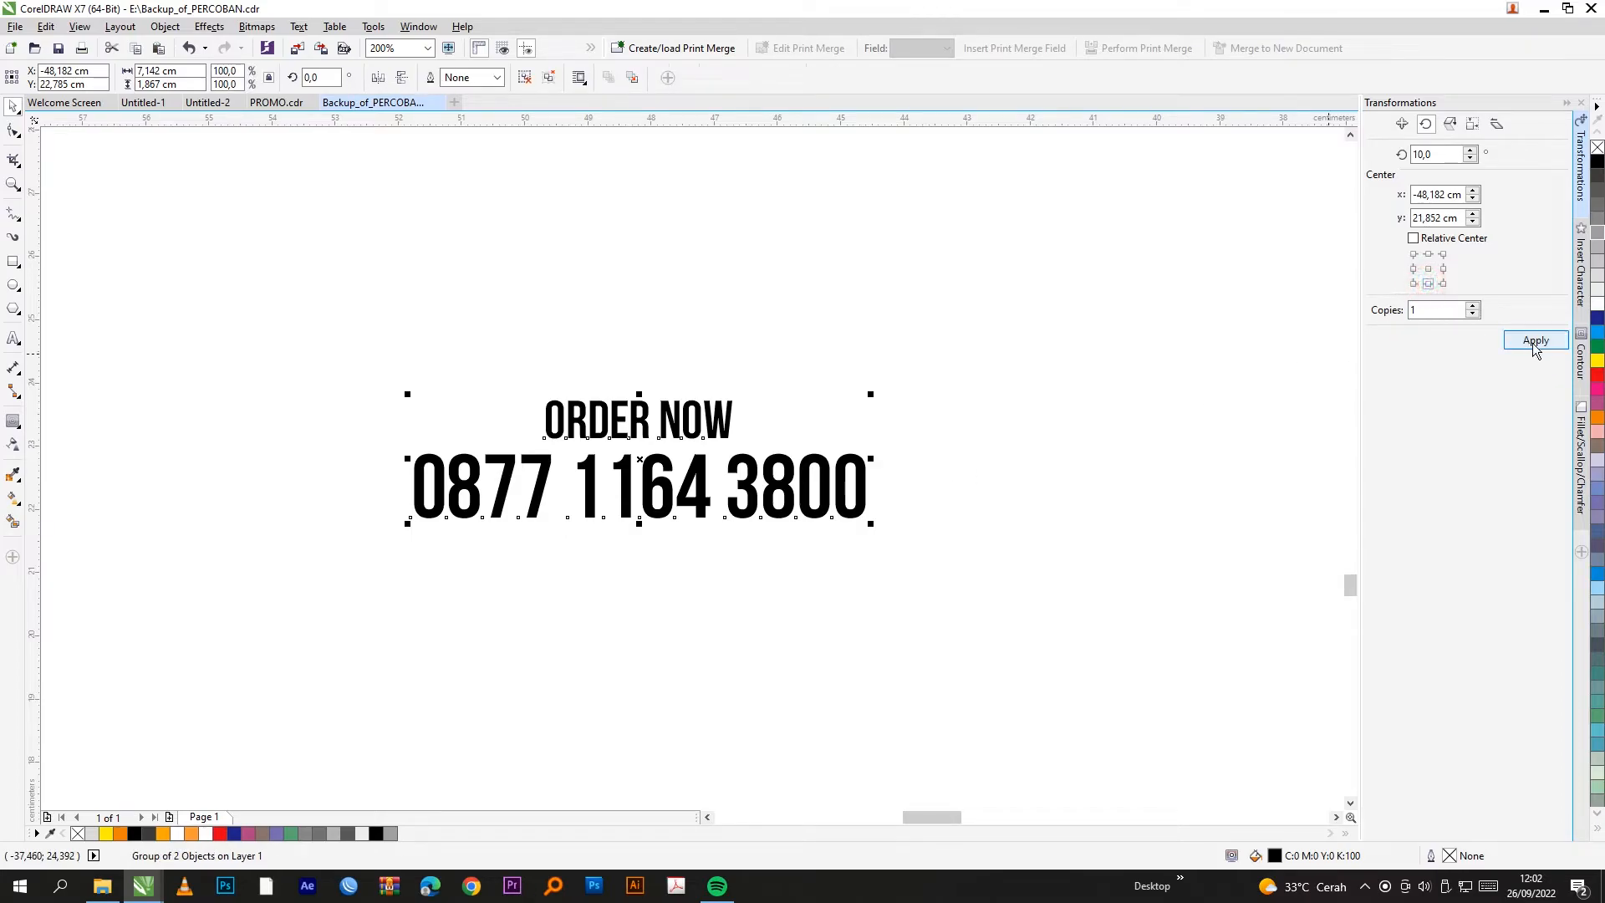
pyautogui.click(1402, 124)
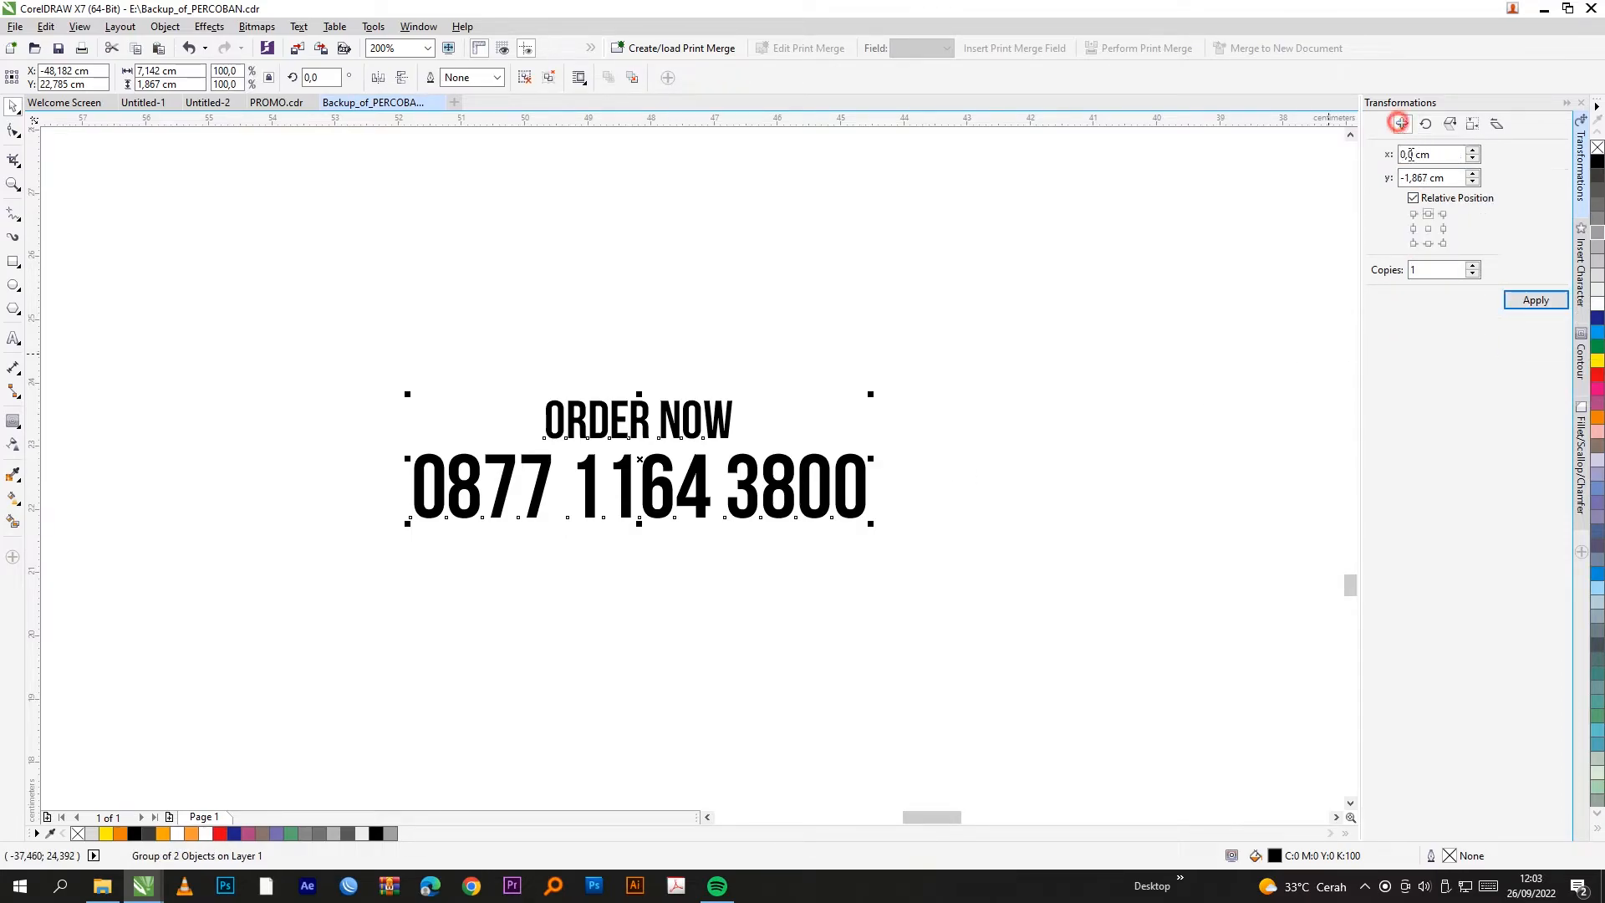
pyautogui.click(1427, 244)
pyautogui.click(1536, 300)
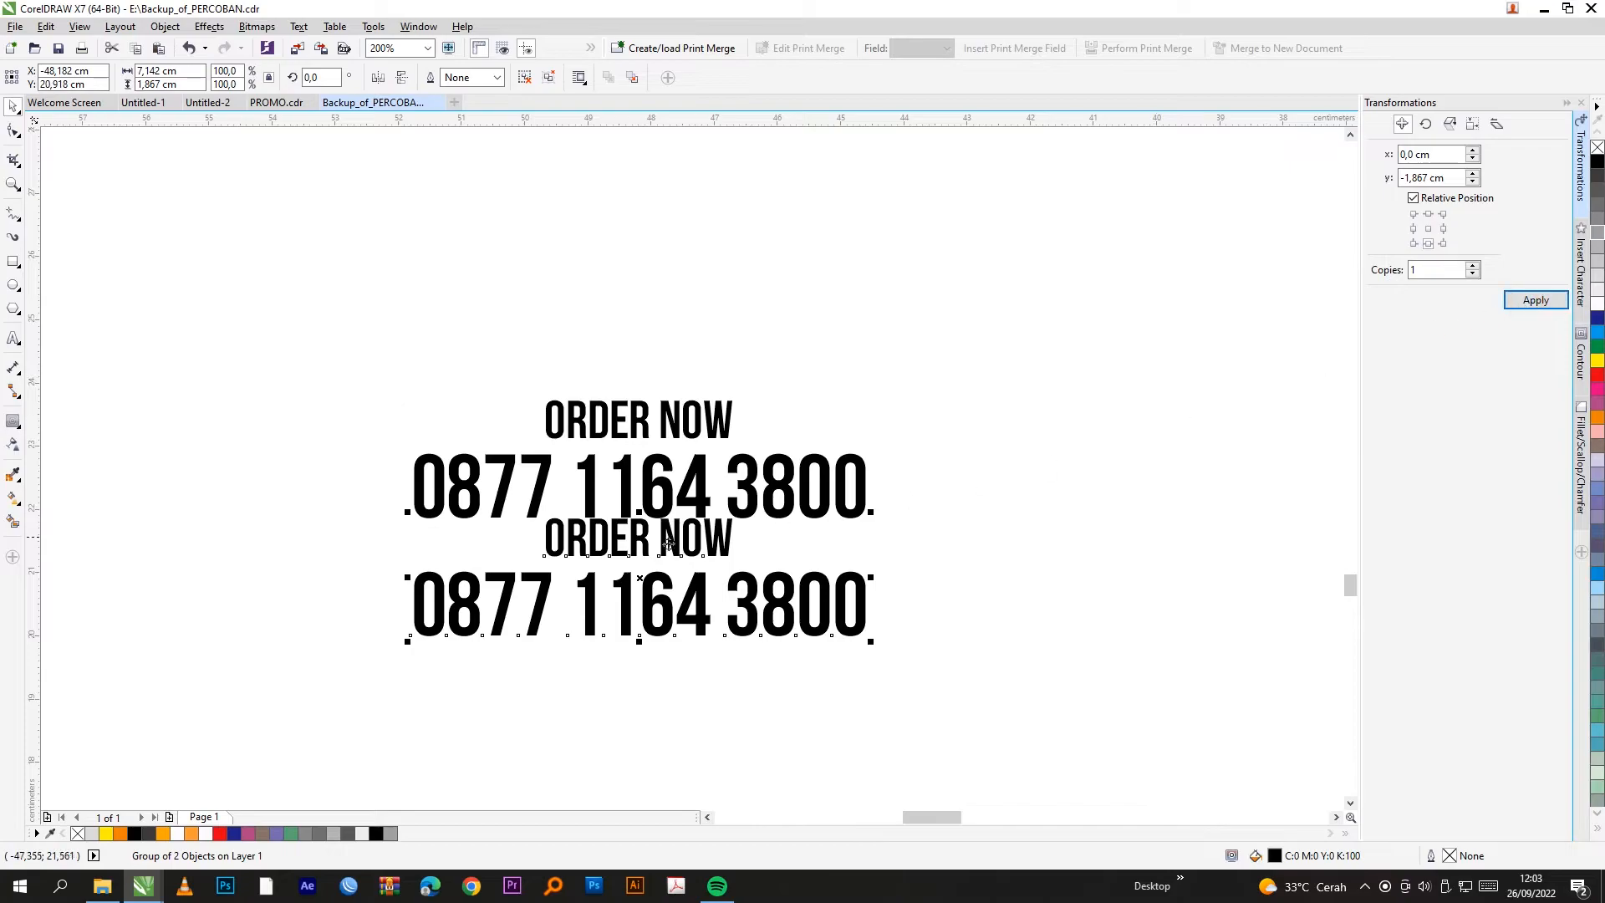
# Step: Mirror the copy vertically and give it a linear transparency fade
pyautogui.click(404, 76)
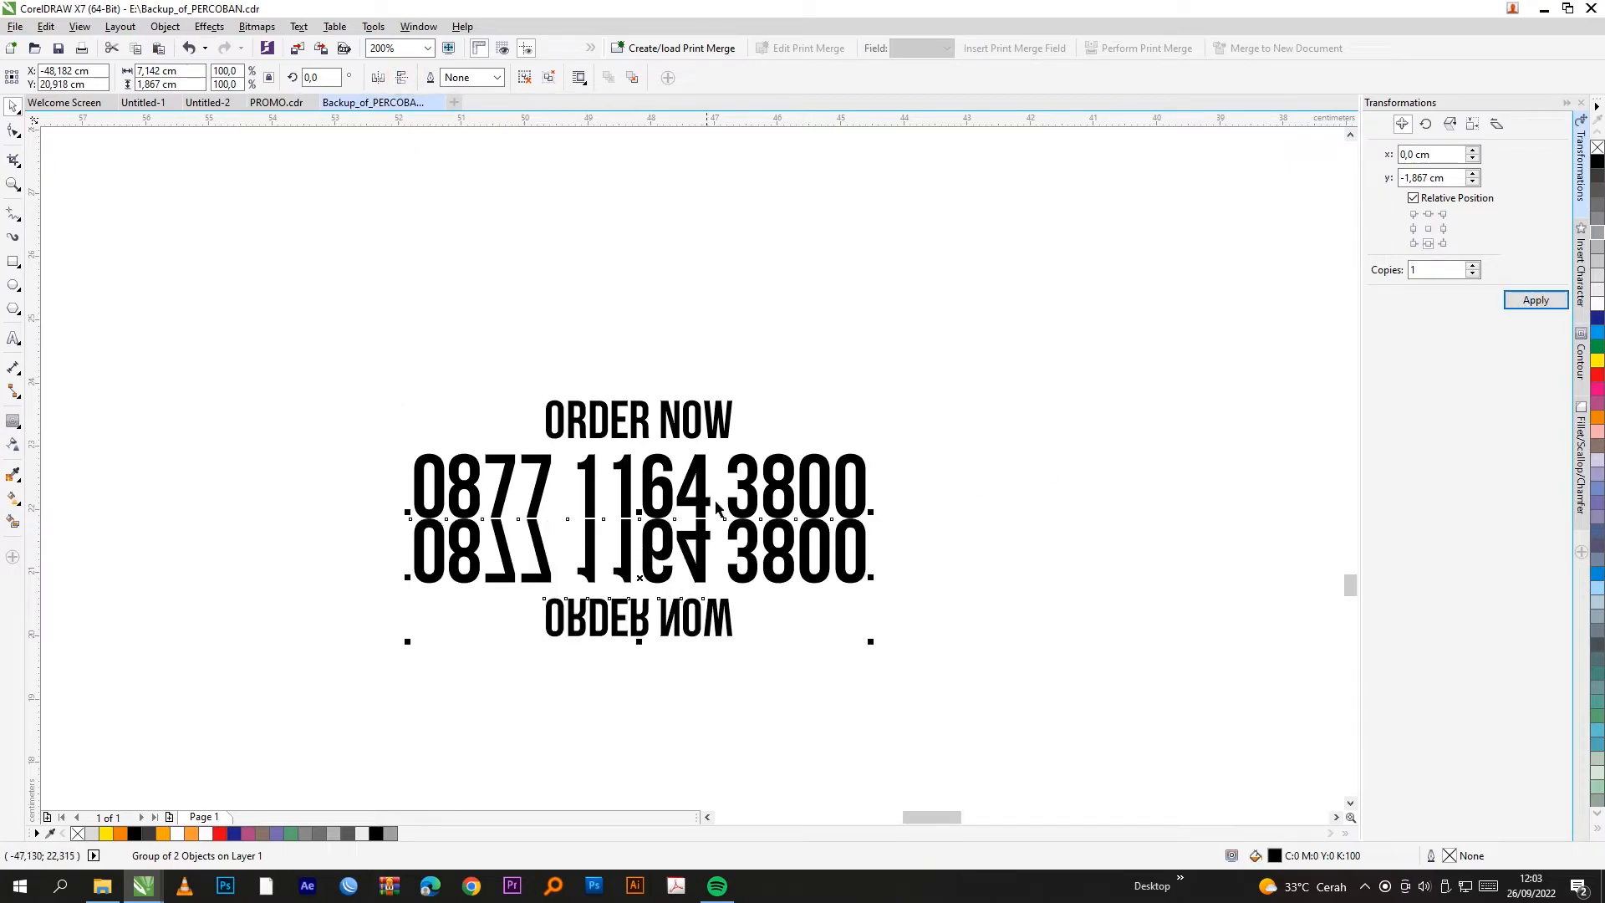
pyautogui.scroll(2, 709, 550)
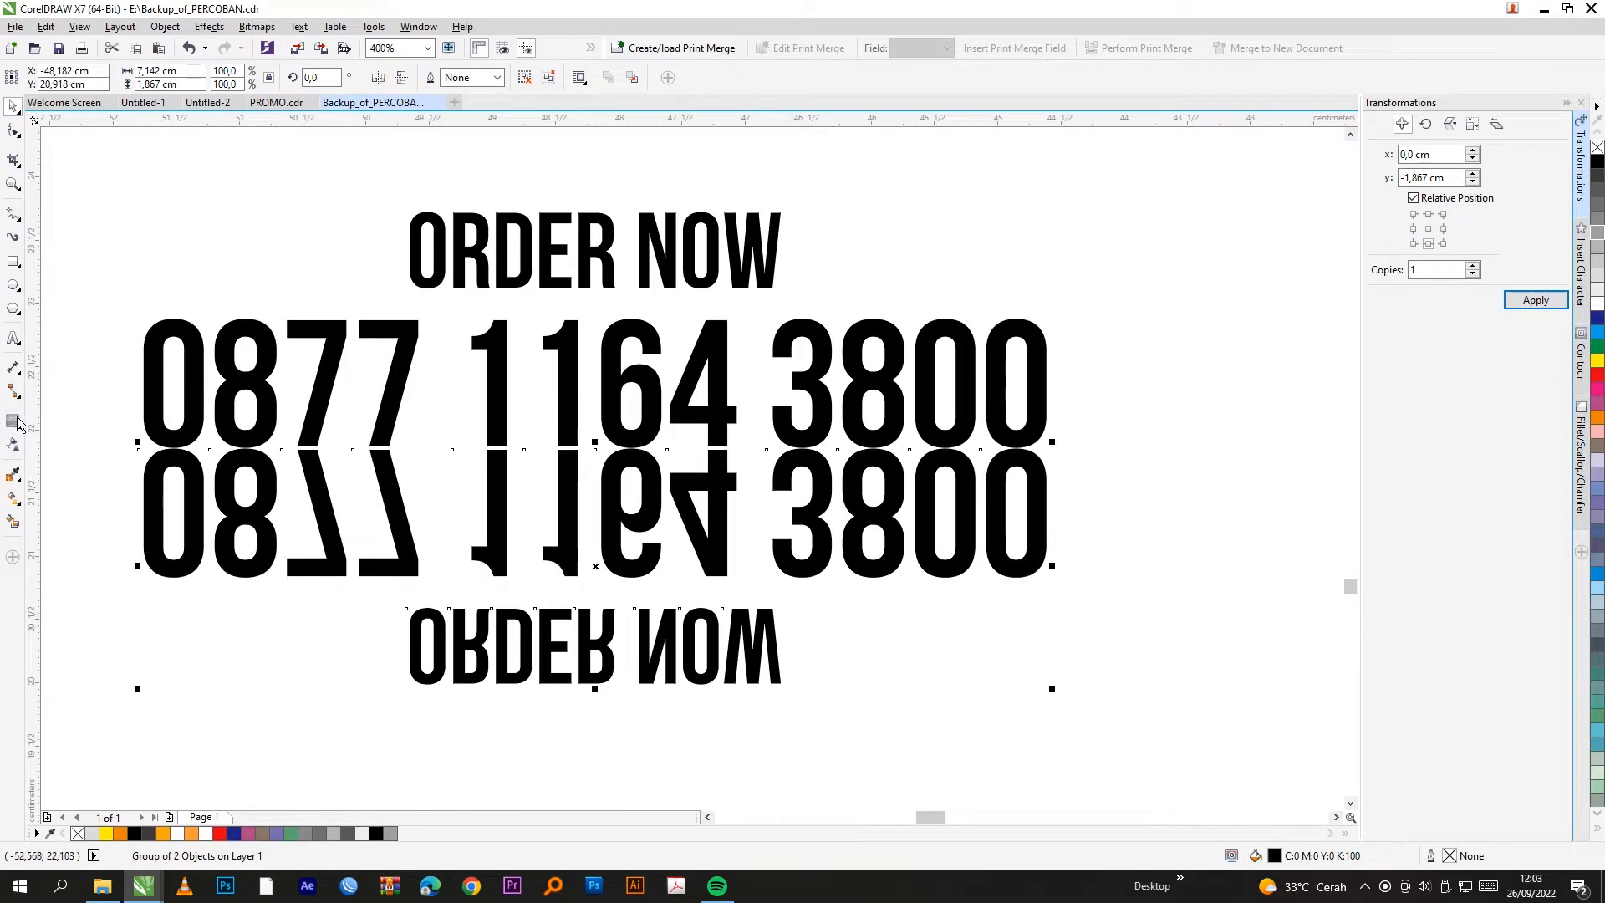
pyautogui.click(14, 445)
pyautogui.moveTo(625, 405); pyautogui.dragTo(625, 506)
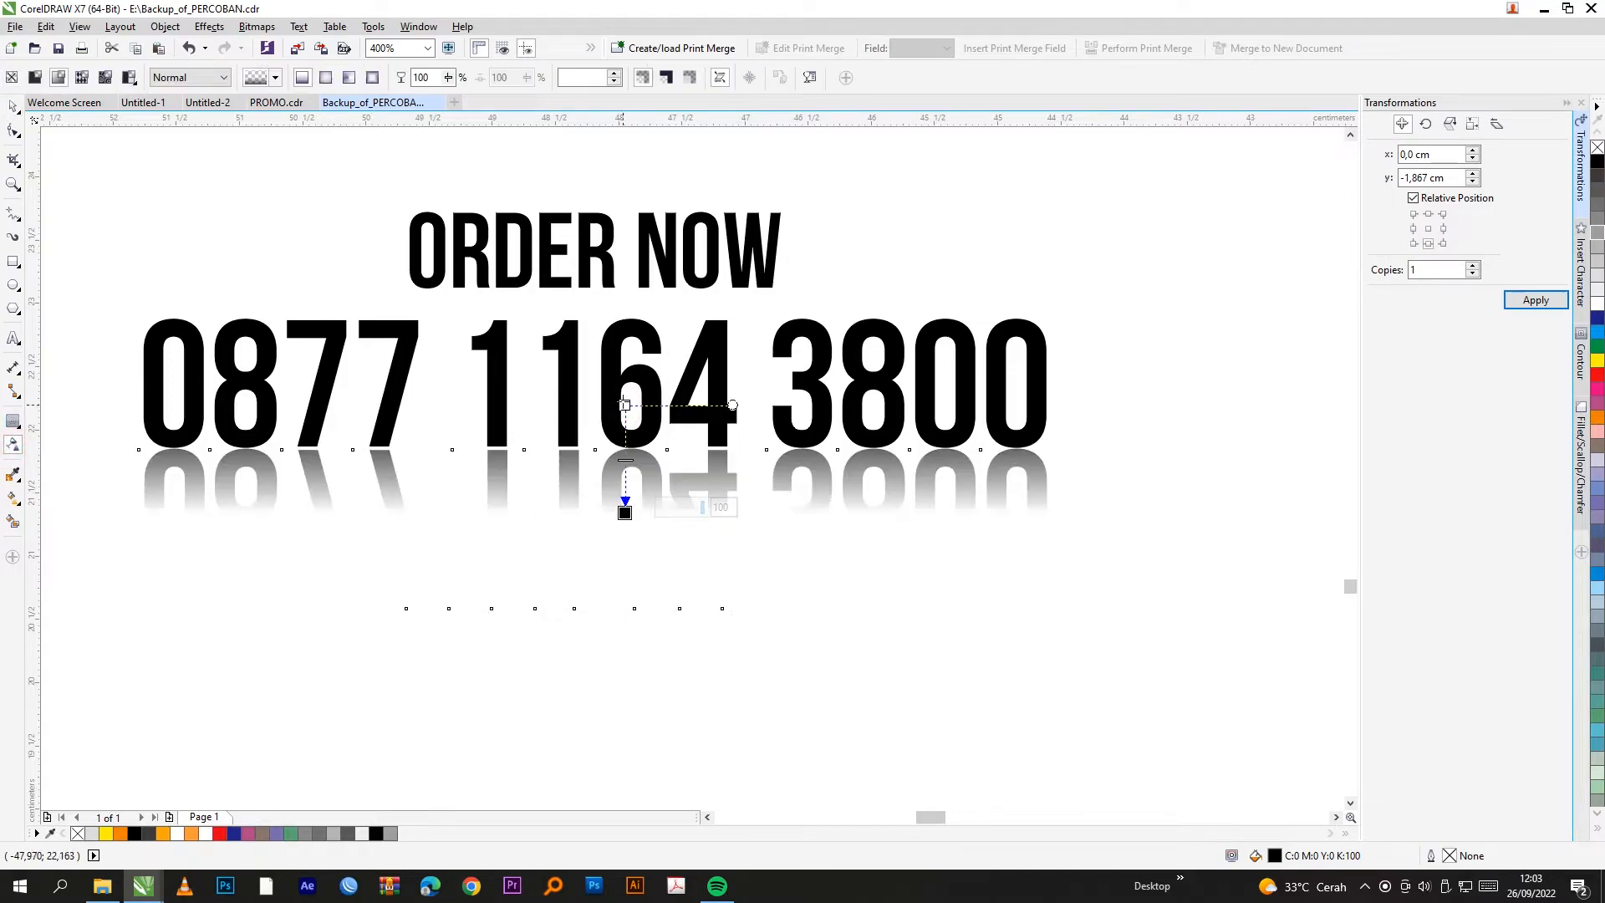
pyautogui.moveTo(625, 404); pyautogui.dragTo(625, 292)
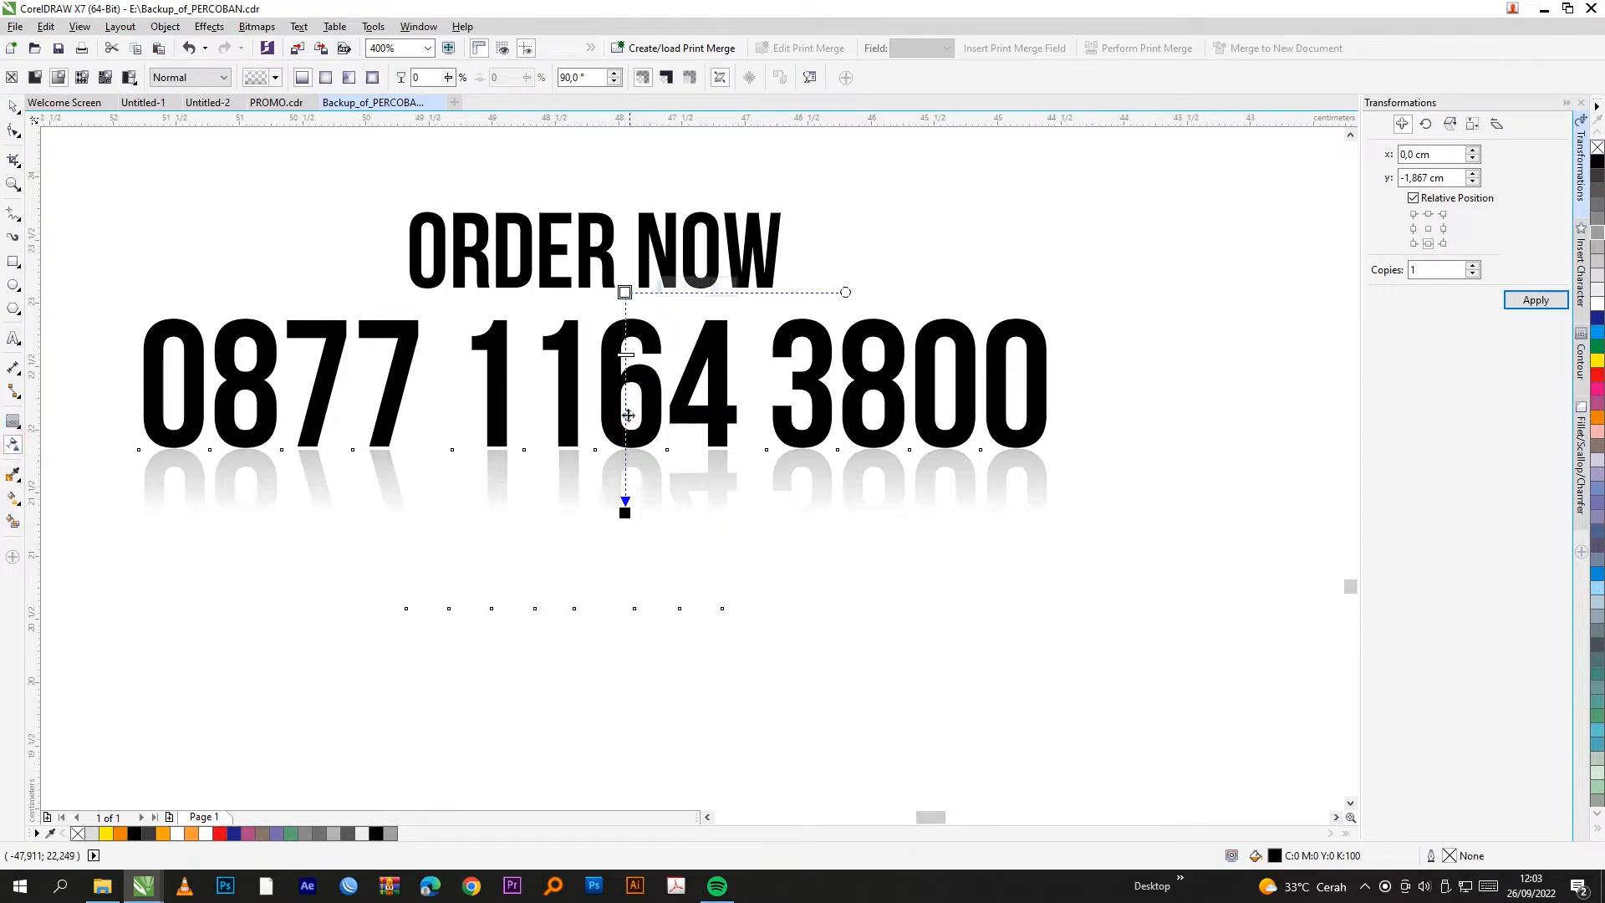
pyautogui.moveTo(623, 511); pyautogui.dragTo(625, 521)
pyautogui.scroll(-1, 619, 502)
pyautogui.click(13, 106)
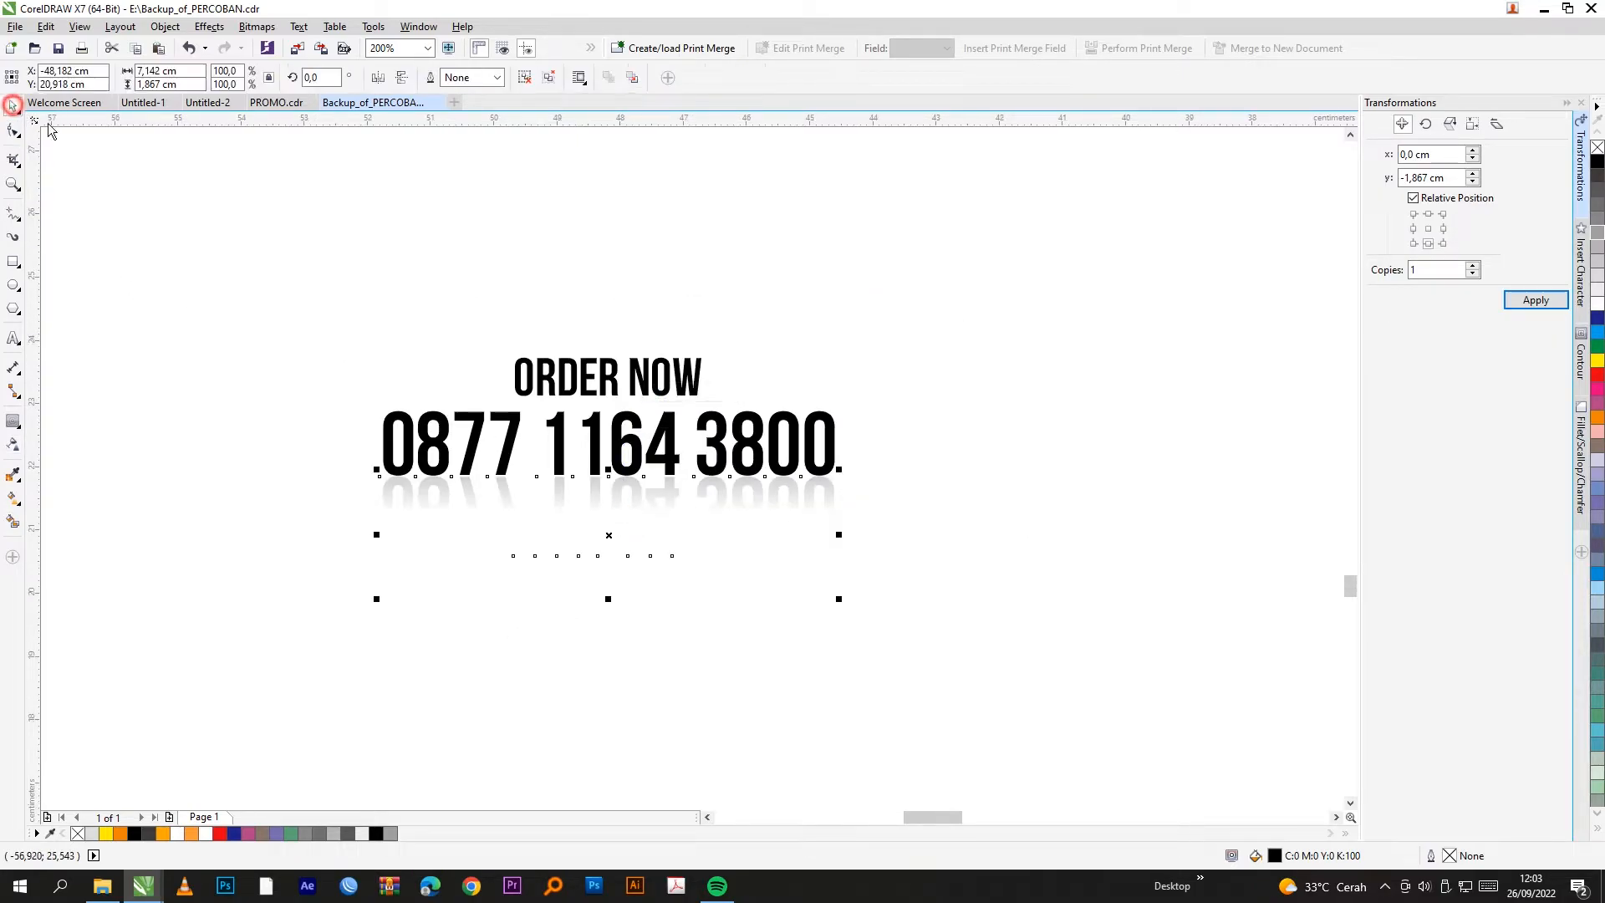
# Step: Move the text block and its reflection onto the second banner
pyautogui.click(212, 218)
pyautogui.scroll(-2, 451, 409)
pyautogui.moveTo(434, 385); pyautogui.dragTo(640, 591)
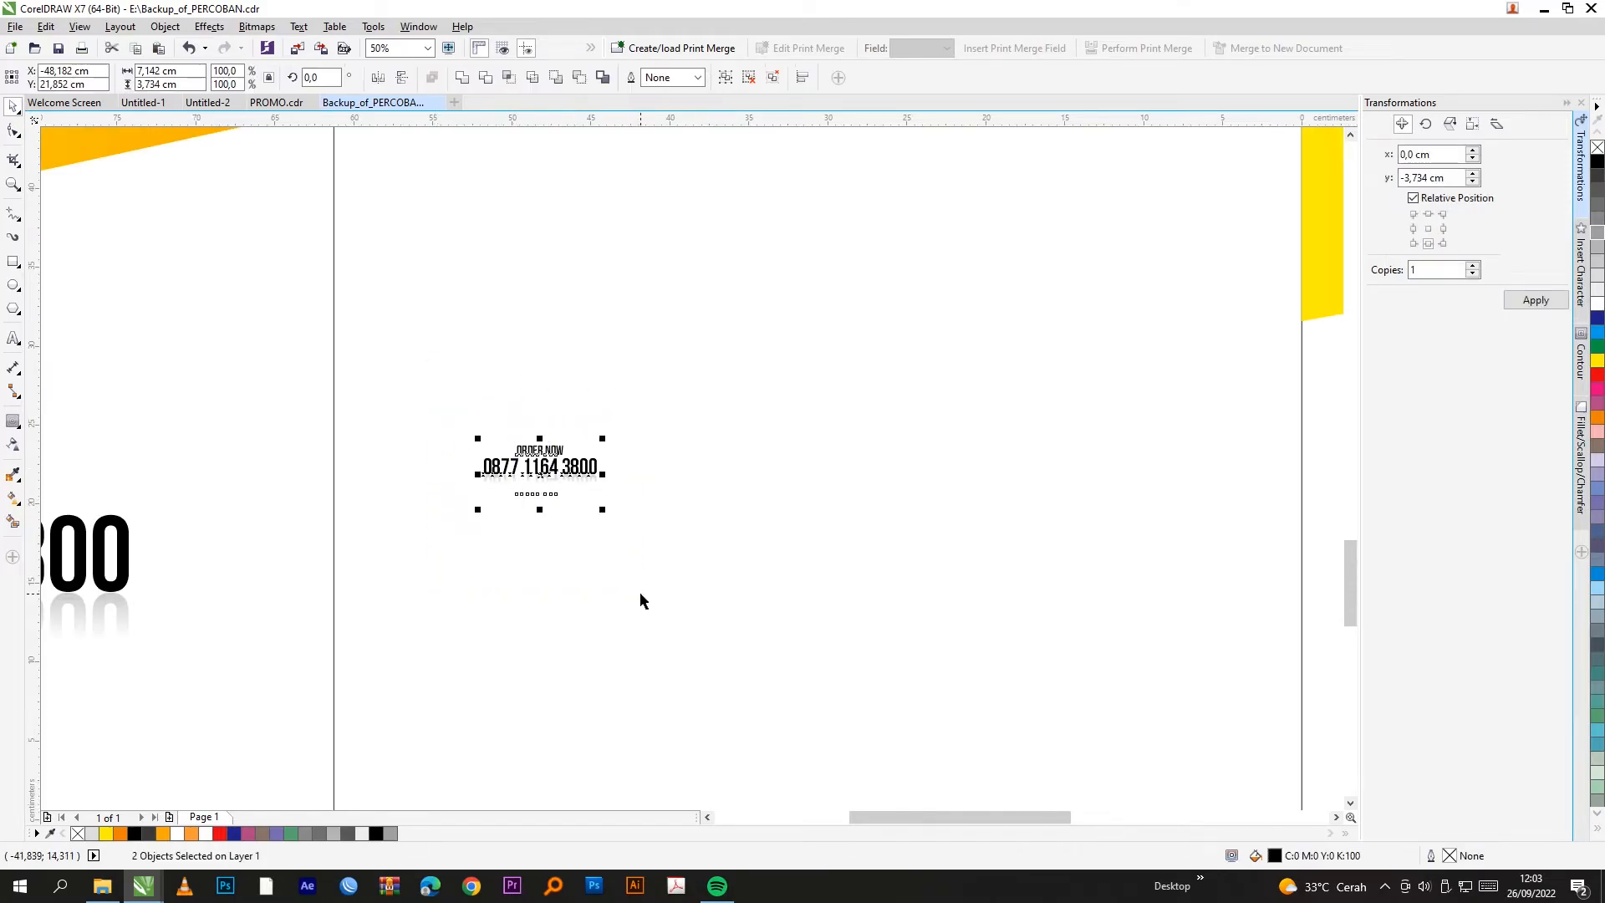
pyautogui.scroll(-1, 383, 530)
pyautogui.moveTo(452, 500); pyautogui.dragTo(1084, 501)
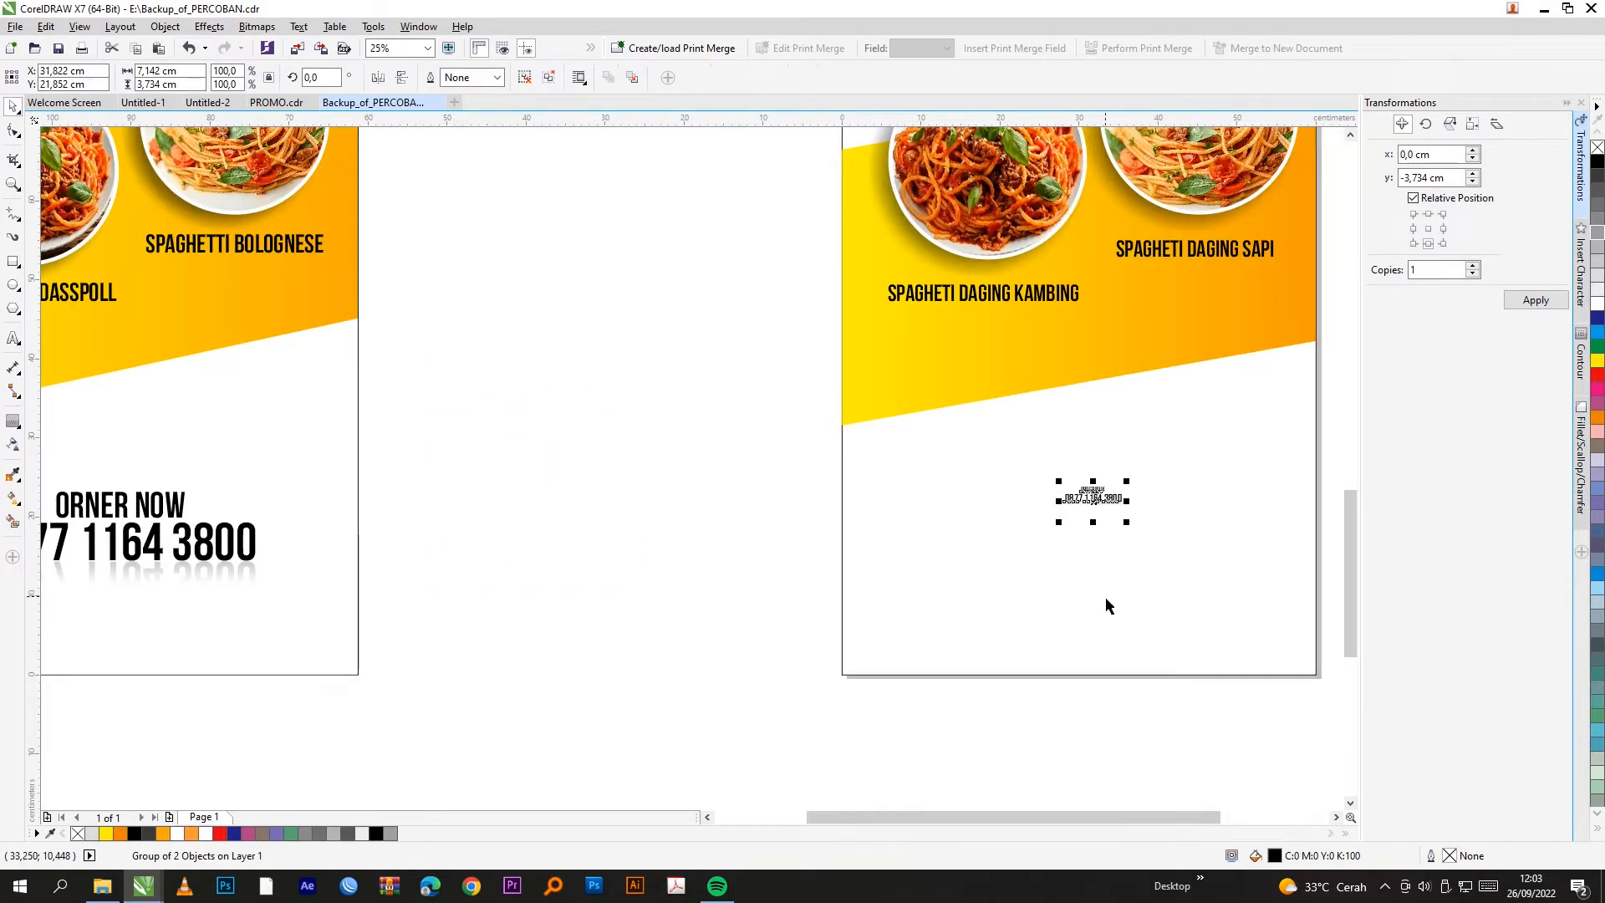
pyautogui.click(1104, 602)
# Step: Enlarge the phone block to 33 cm wide near the second banner's bottom
pyautogui.click(780, 598)
pyautogui.scroll(-1, 983, 564)
pyautogui.scroll(1, 907, 563)
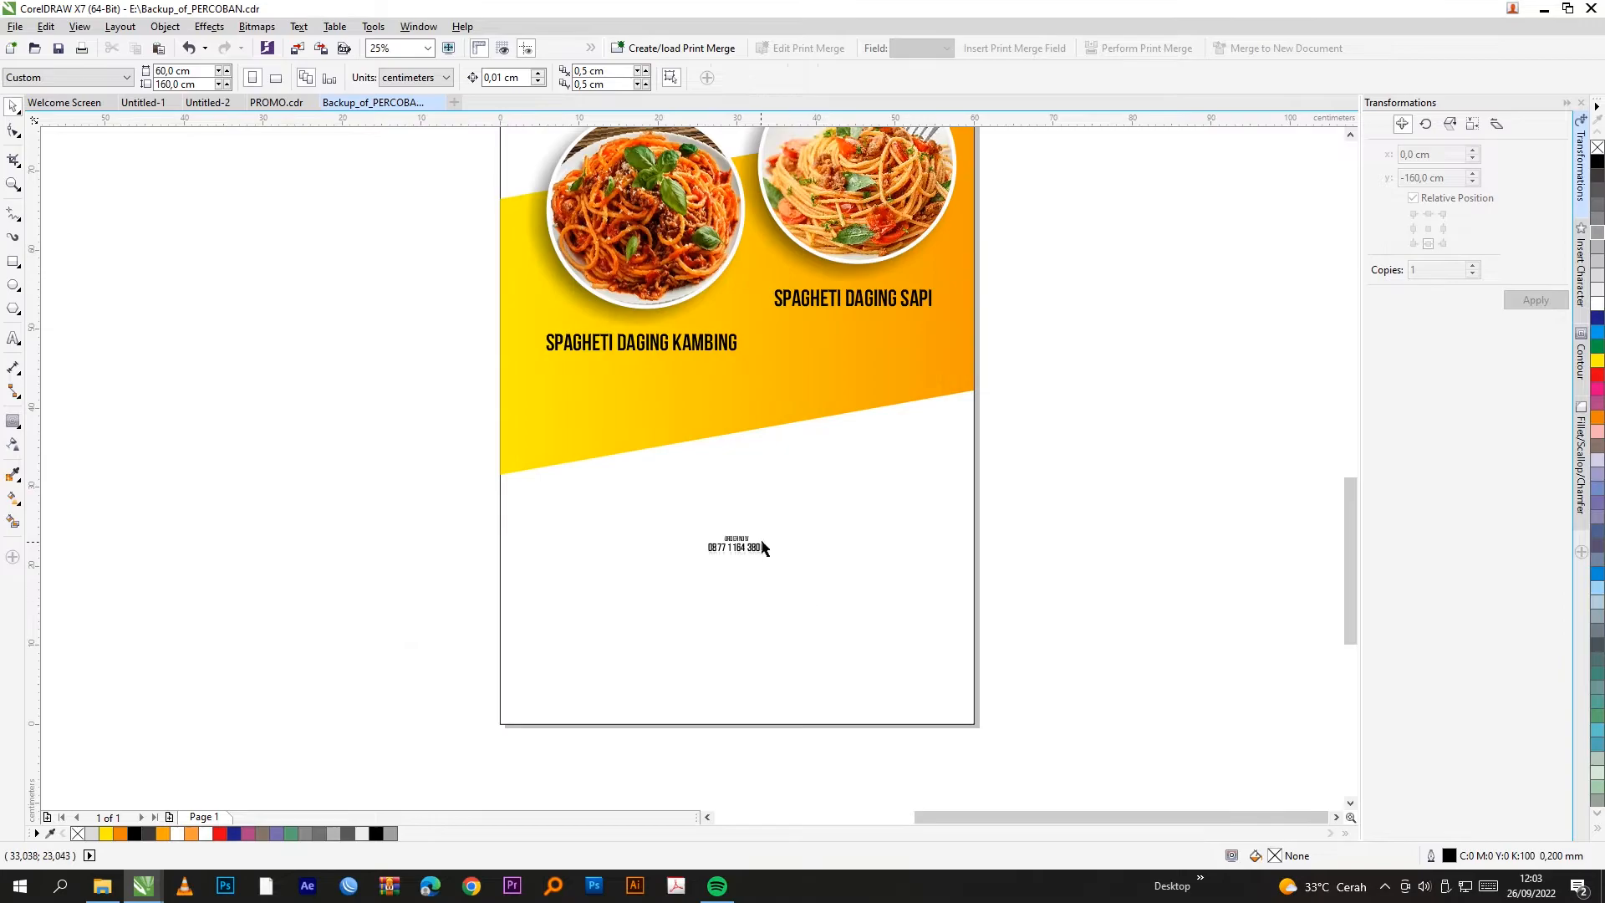
pyautogui.click(763, 544)
pyautogui.click(763, 542)
pyautogui.moveTo(769, 531); pyautogui.dragTo(834, 571)
pyautogui.click(1061, 545)
pyautogui.scroll(-1, 866, 669)
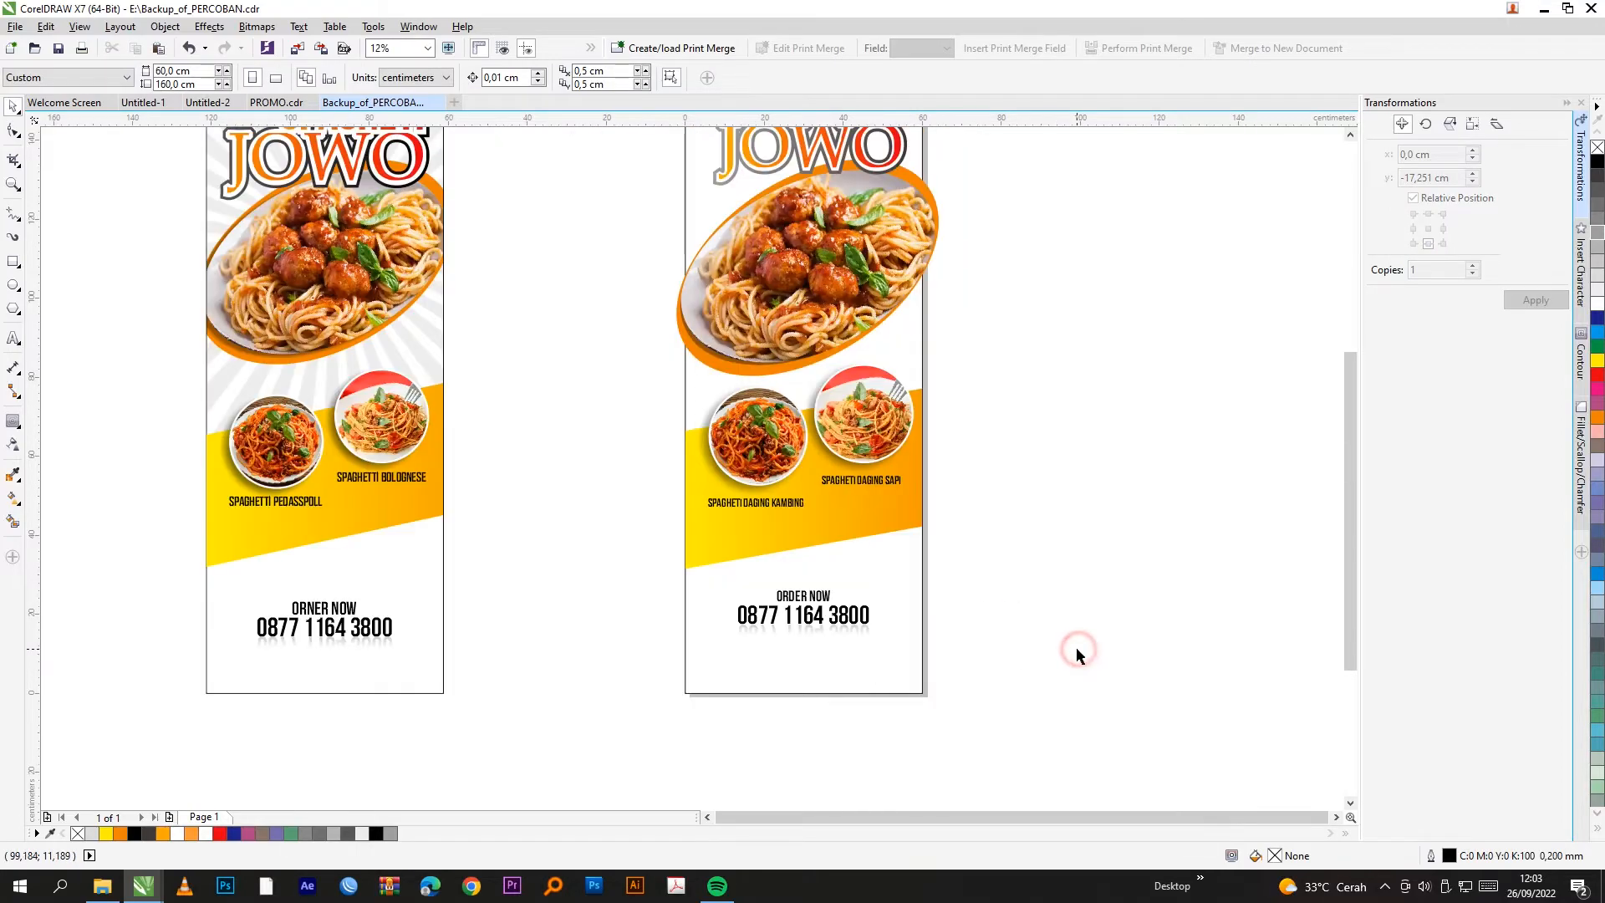
pyautogui.scroll(-1, 788, 678)
# Step: PowerClip the large dish image group inside the right page's background rectangle
pyautogui.scroll(1, 816, 481)
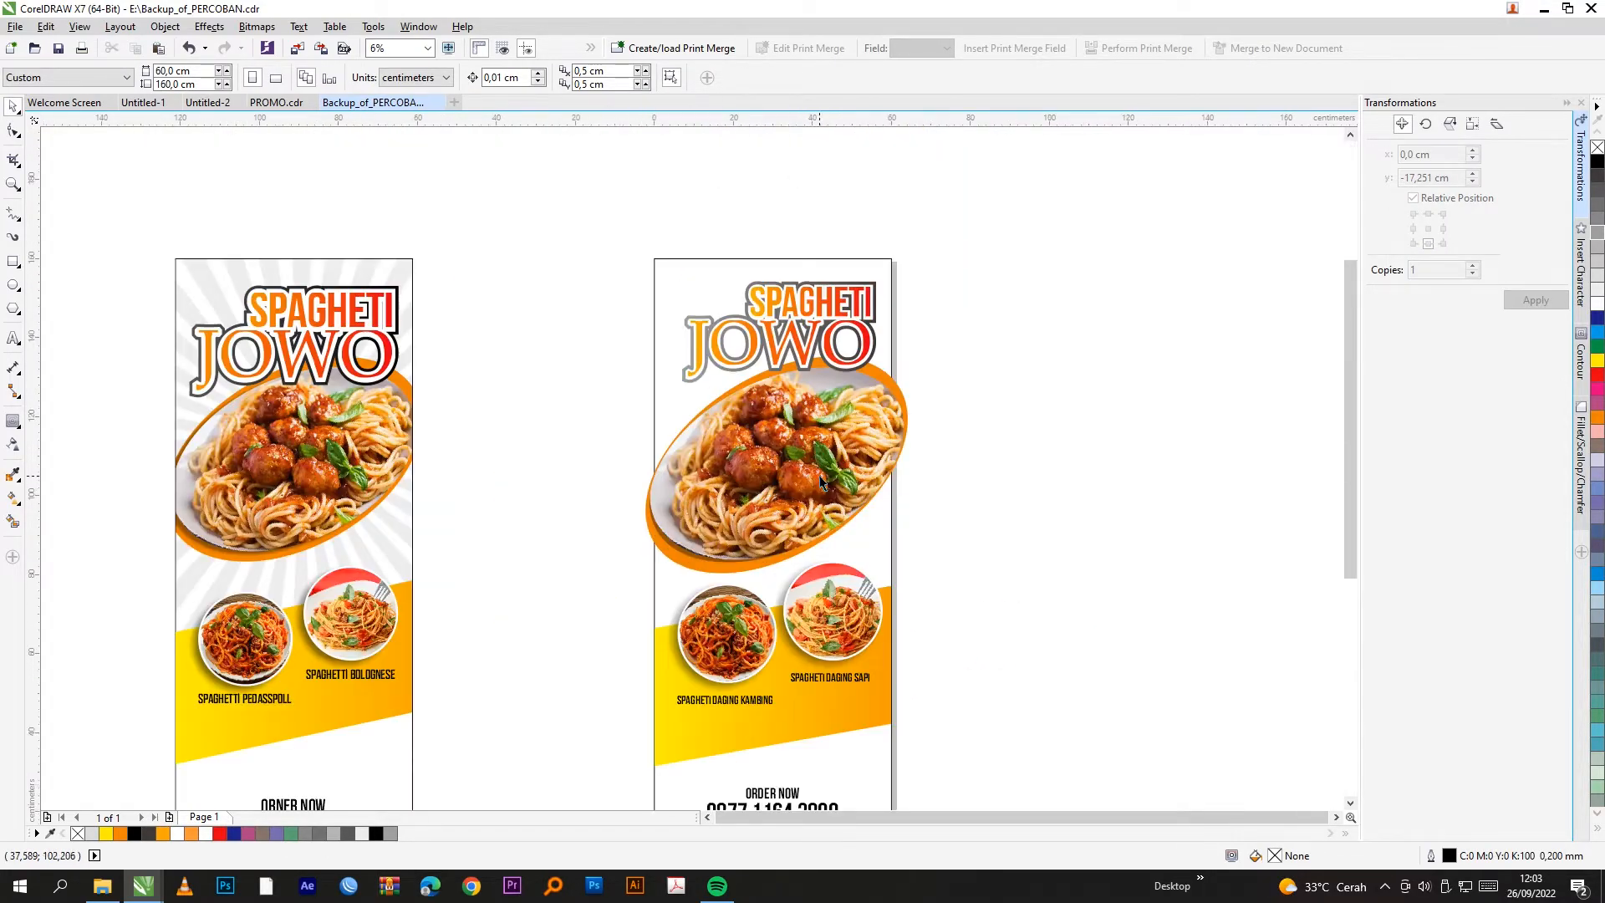
pyautogui.moveTo(970, 341); pyautogui.dragTo(568, 584)
pyautogui.hotkey('ctrl', '1')
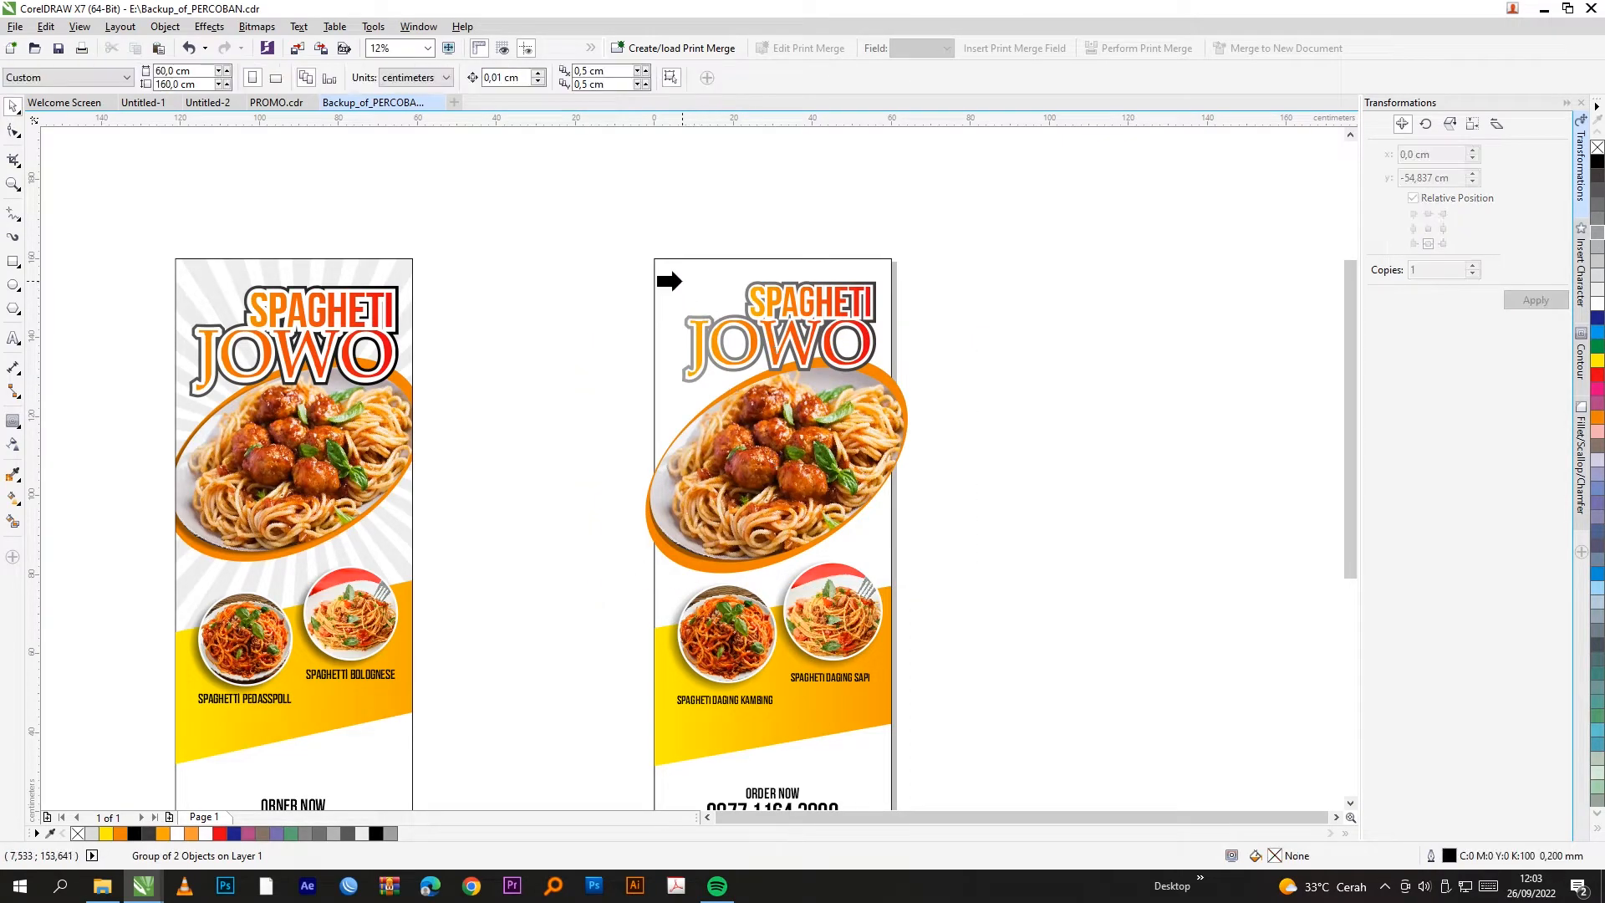
pyautogui.click(679, 272)
pyautogui.click(558, 323)
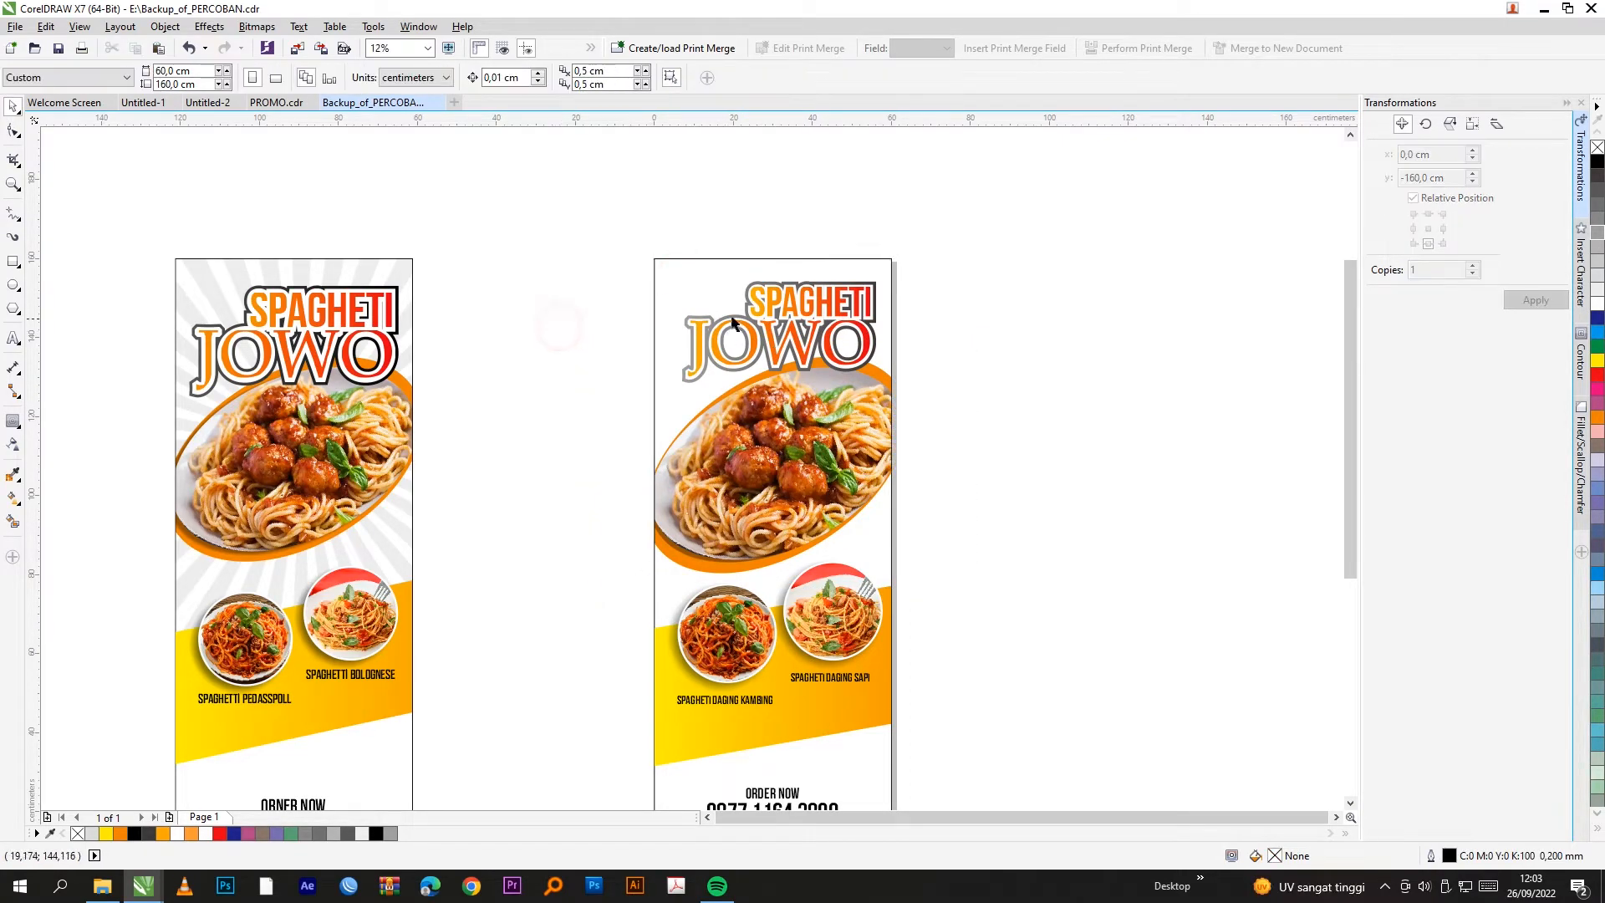
pyautogui.scroll(3, 155, 331)
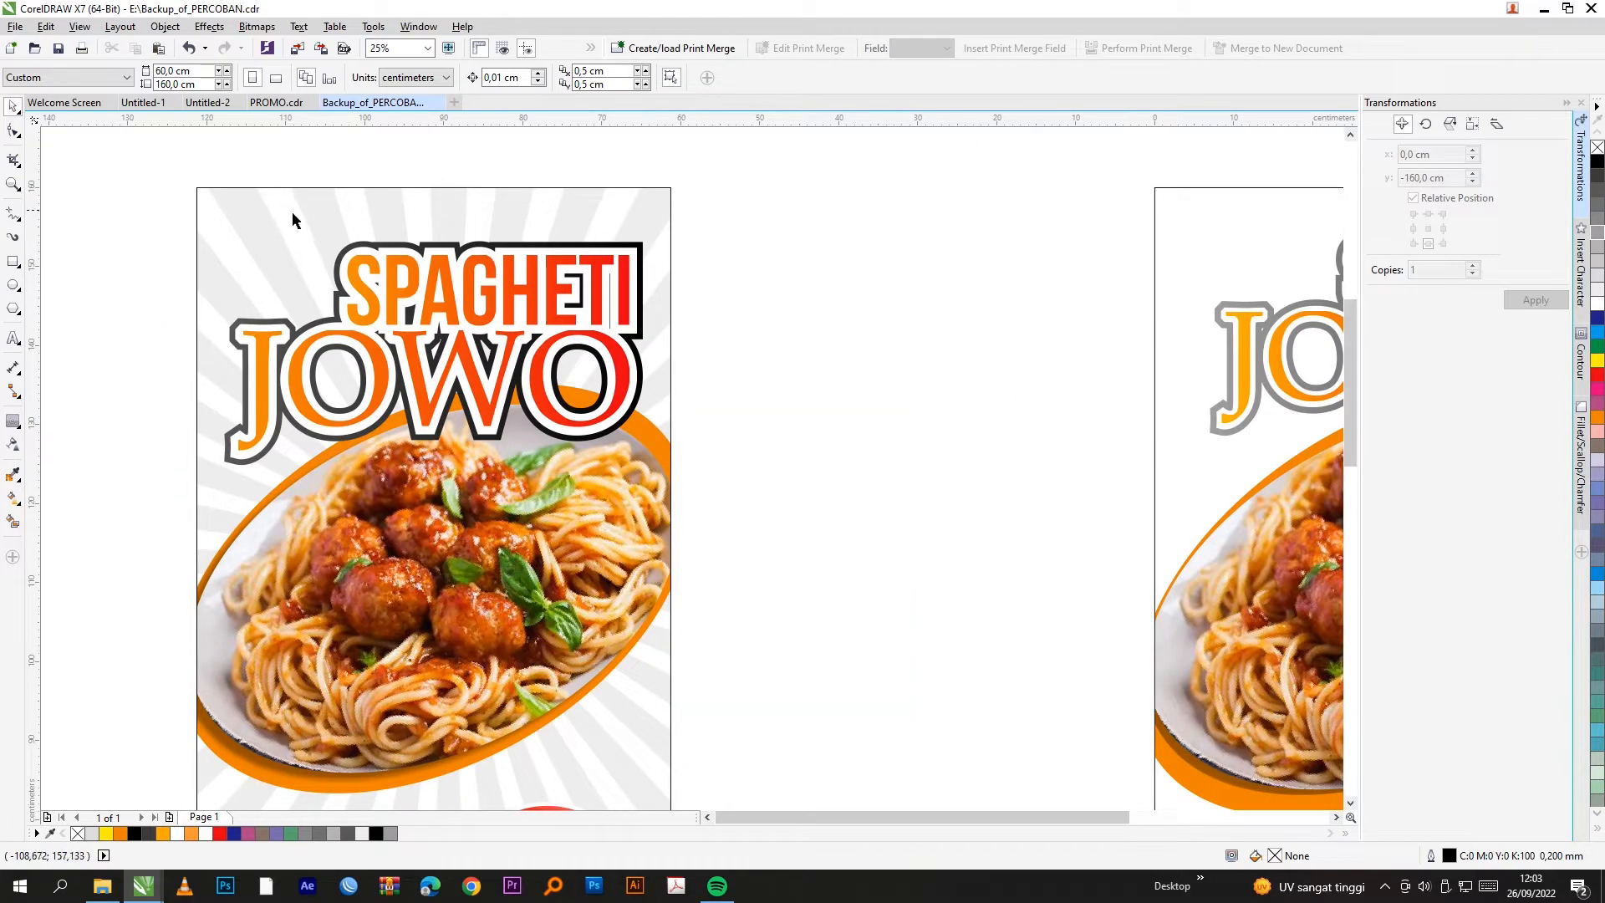
pyautogui.scroll(-3, 309, 207)
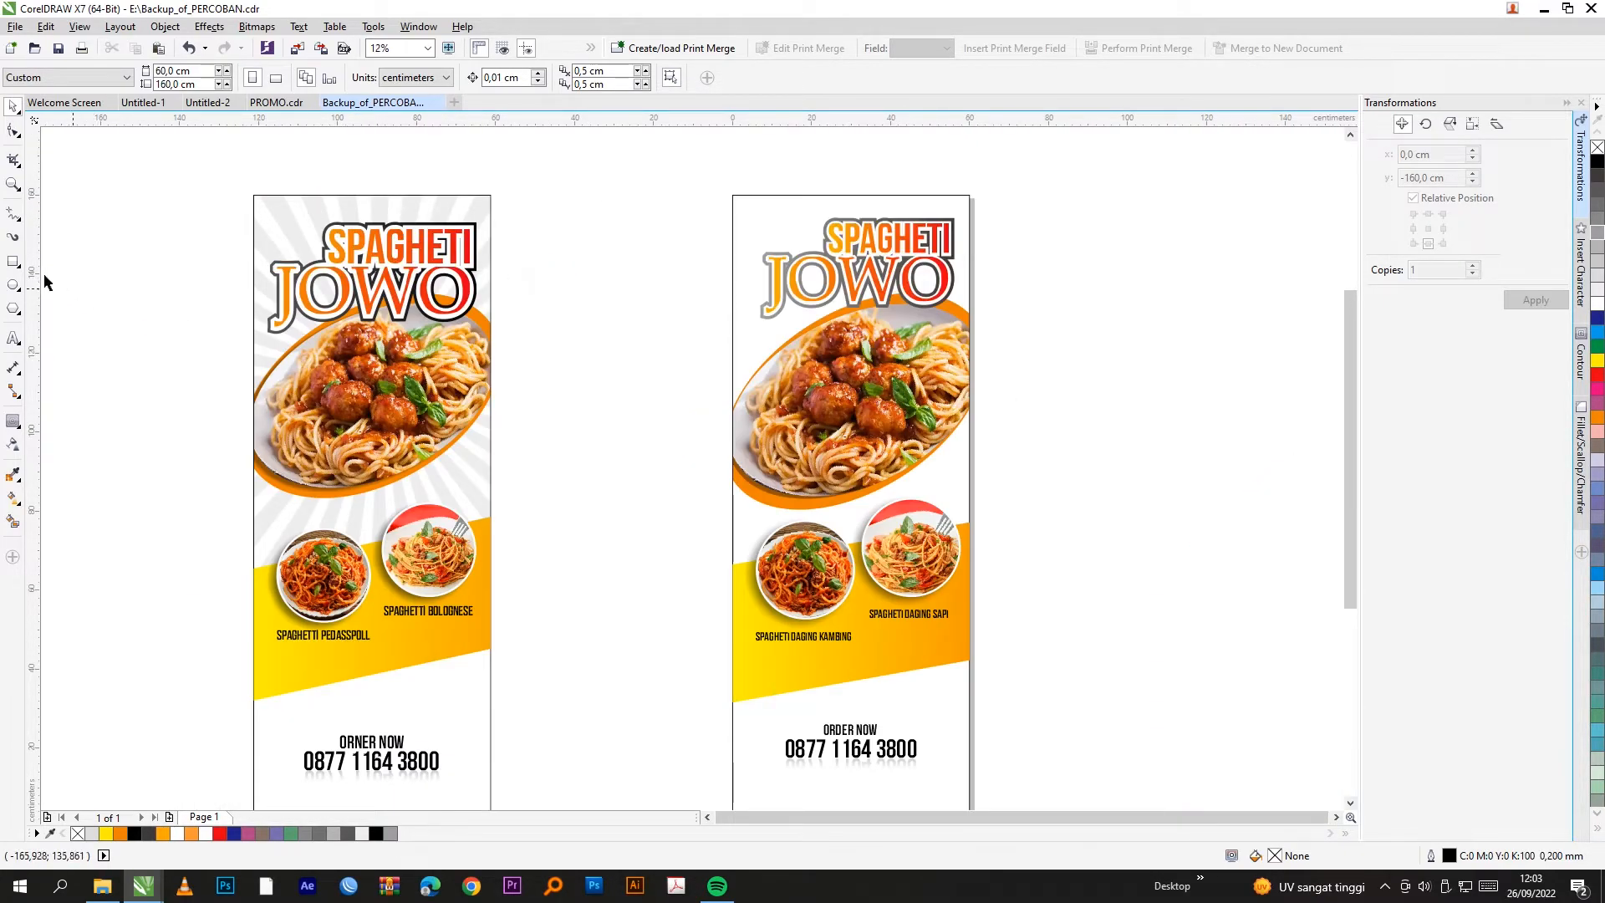
pyautogui.click(11, 308)
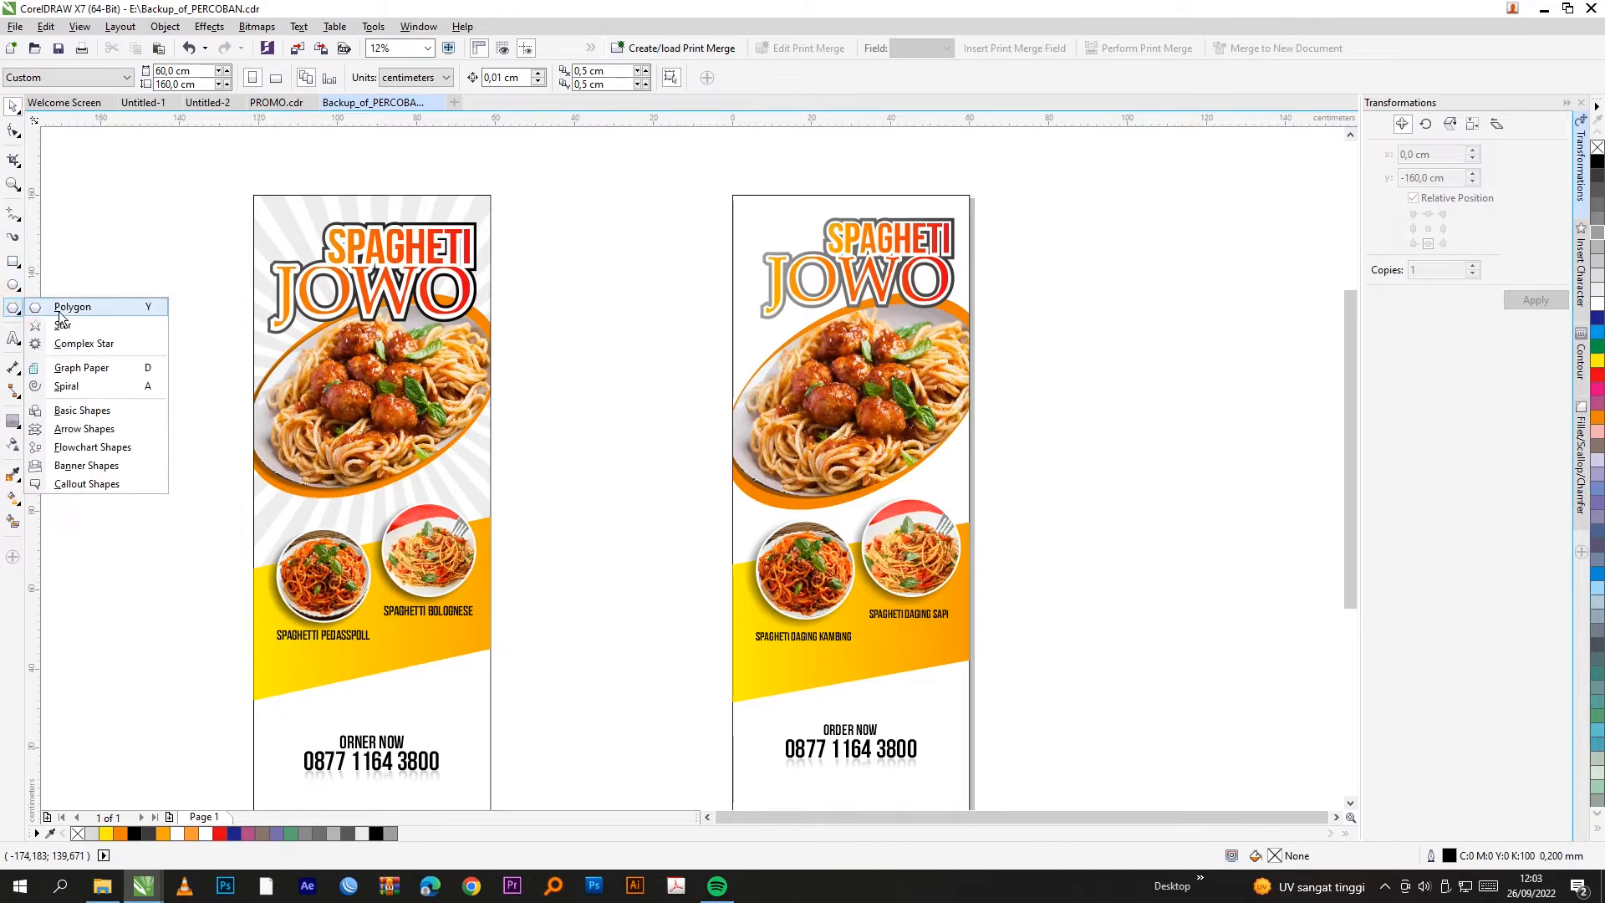
# Step: Draw a tall, narrow polygon beside the banners
pyautogui.click(74, 315)
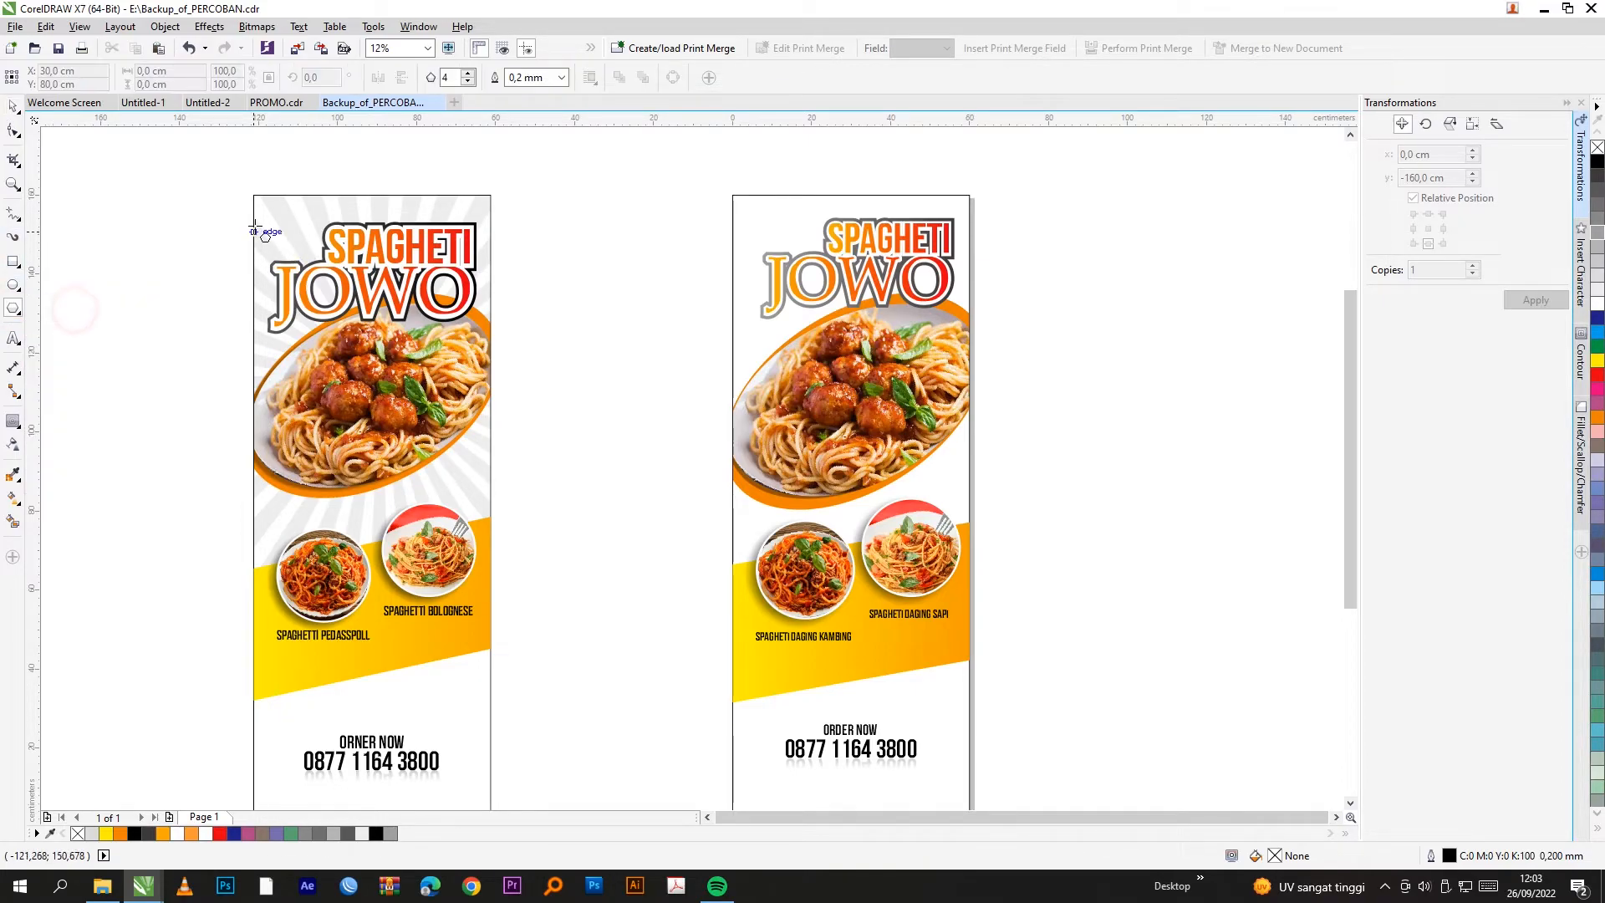
pyautogui.scroll(3, 293, 207)
pyautogui.scroll(-4, 251, 343)
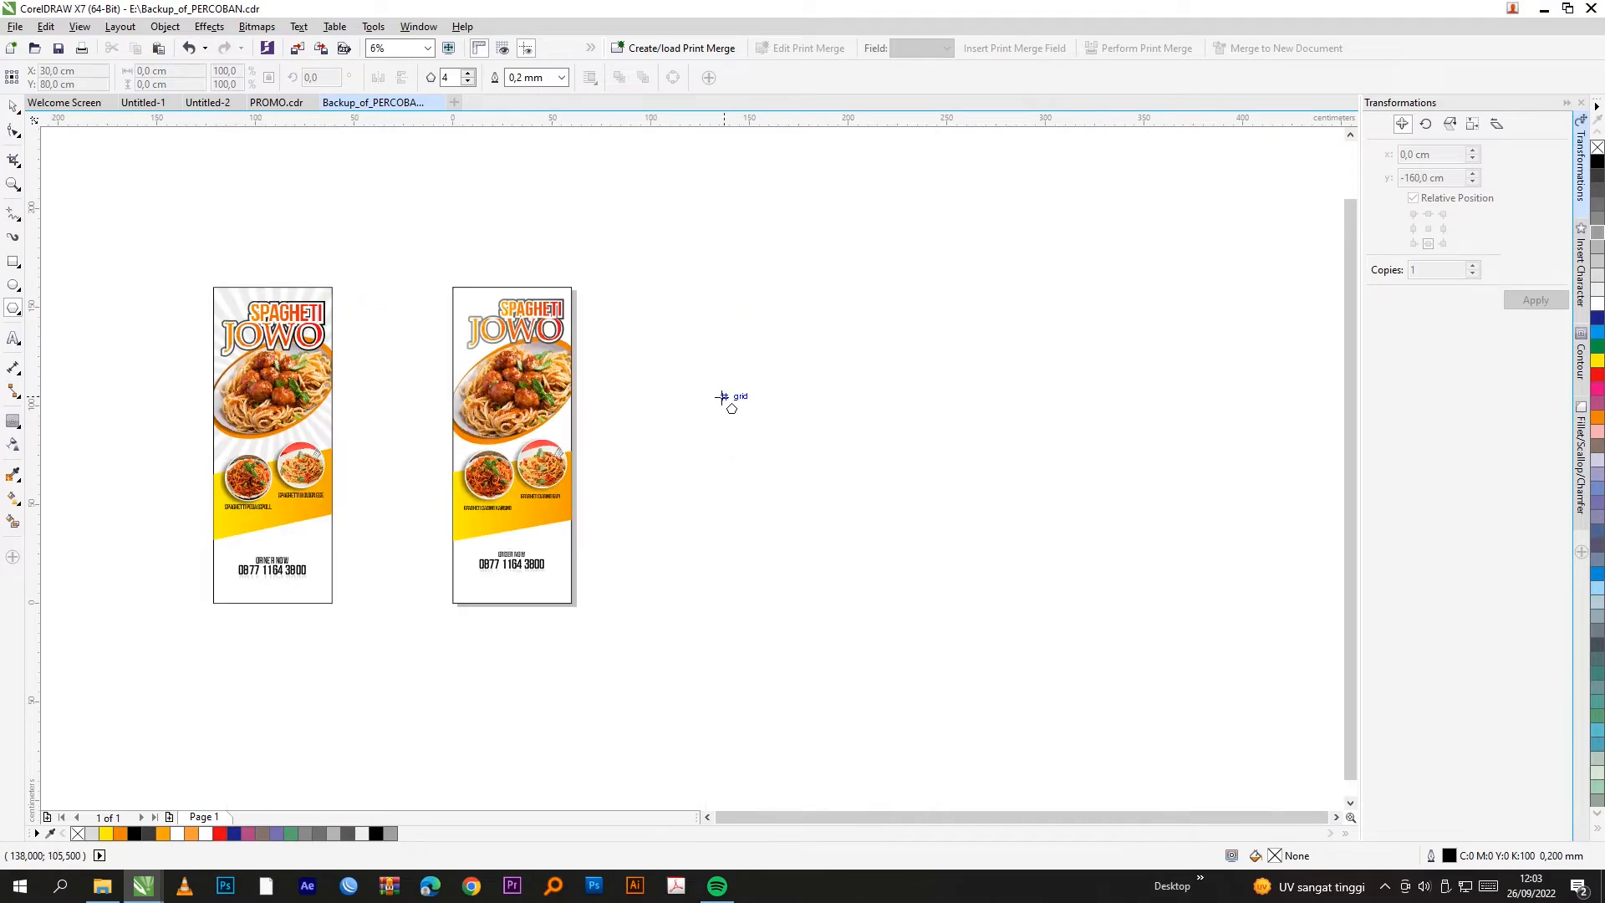
pyautogui.scroll(2, 719, 368)
pyautogui.click(679, 309)
pyautogui.moveTo(679, 309); pyautogui.dragTo(742, 697)
# Step: Reduce the polygon to three sides, narrow it, and move it into place
pyautogui.click(16, 107)
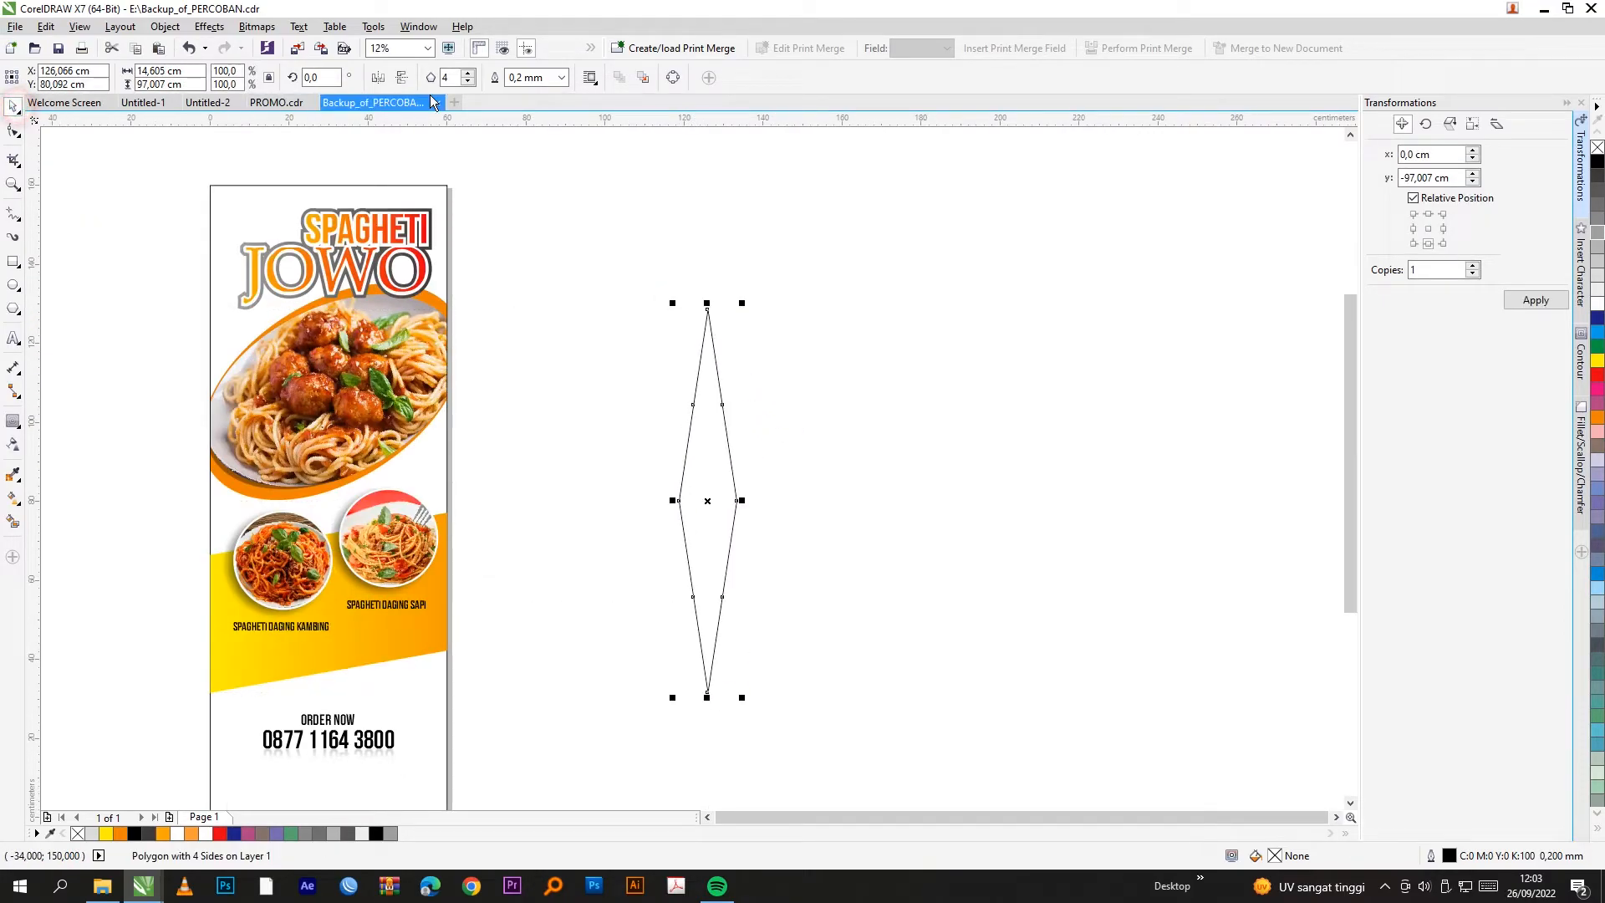
pyautogui.click(469, 82)
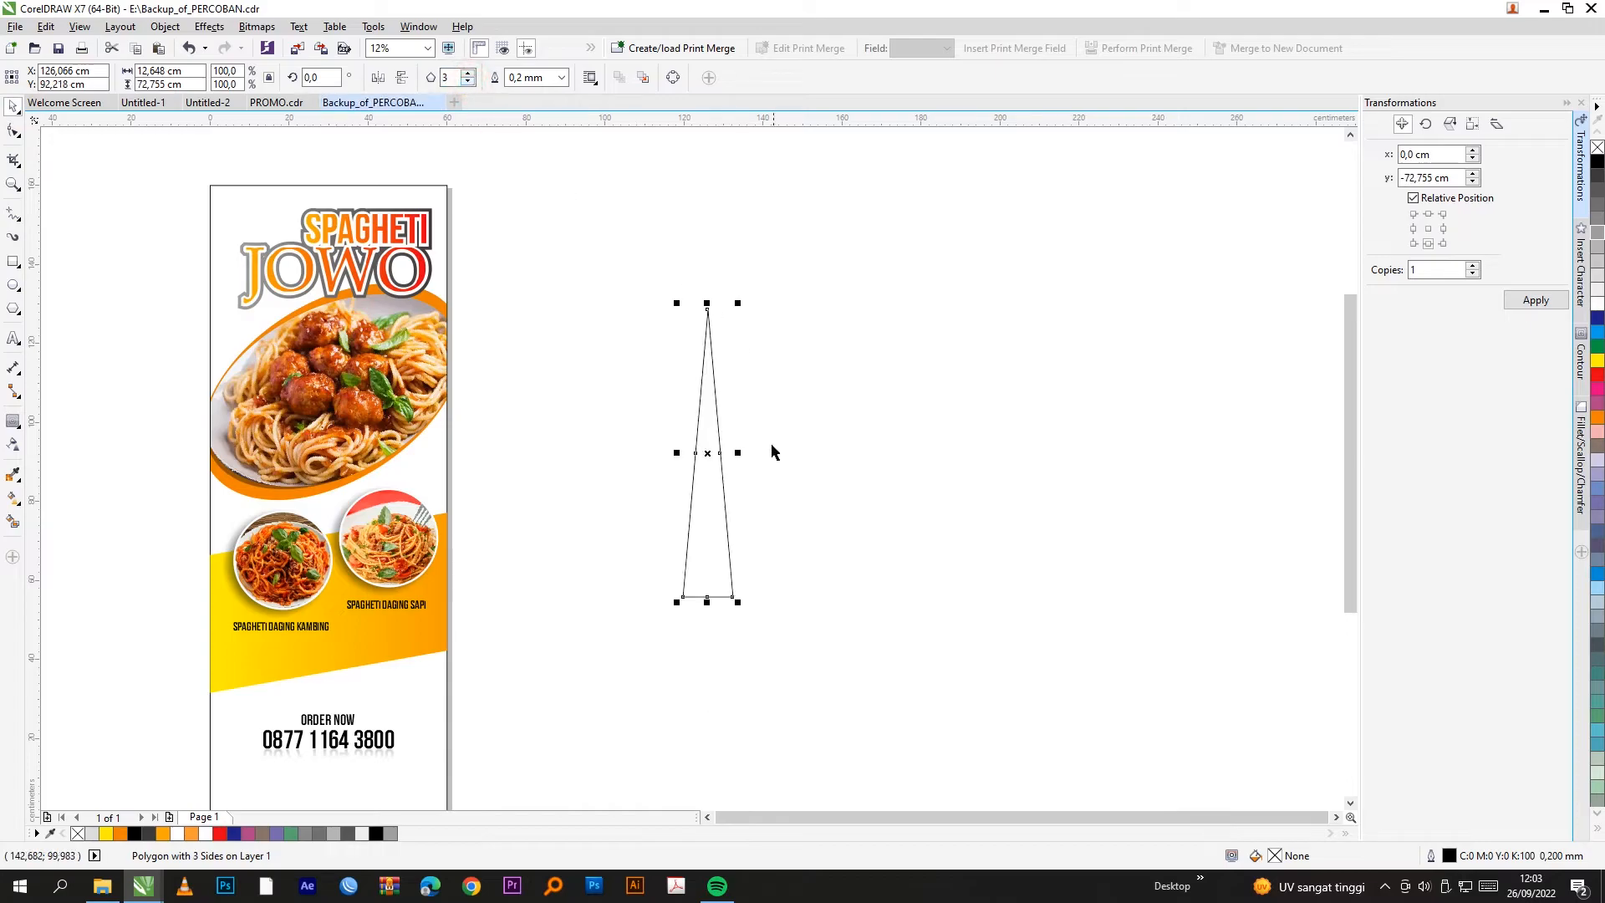
pyautogui.scroll(3, 720, 472)
pyautogui.moveTo(781, 430); pyautogui.dragTo(701, 429)
pyautogui.scroll(-3, 655, 519)
pyautogui.moveTo(638, 577); pyautogui.dragTo(673, 608)
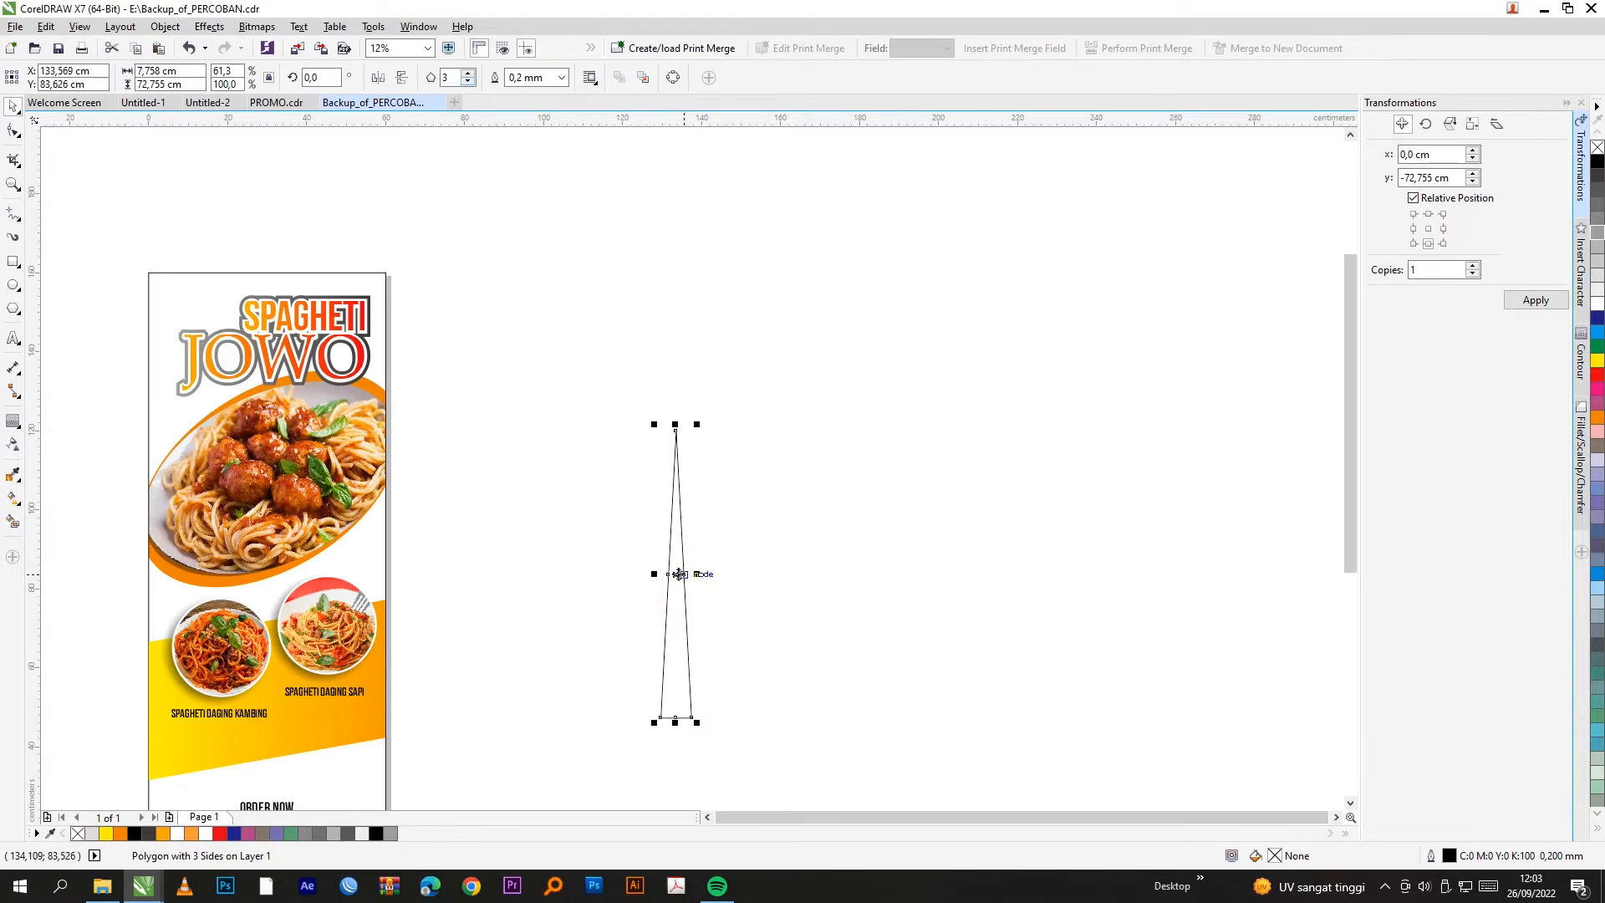
# Step: Add a vertically flipped copy above the triangle, tip to tip, forming an hourglass
pyautogui.click(1428, 214)
pyautogui.click(1534, 300)
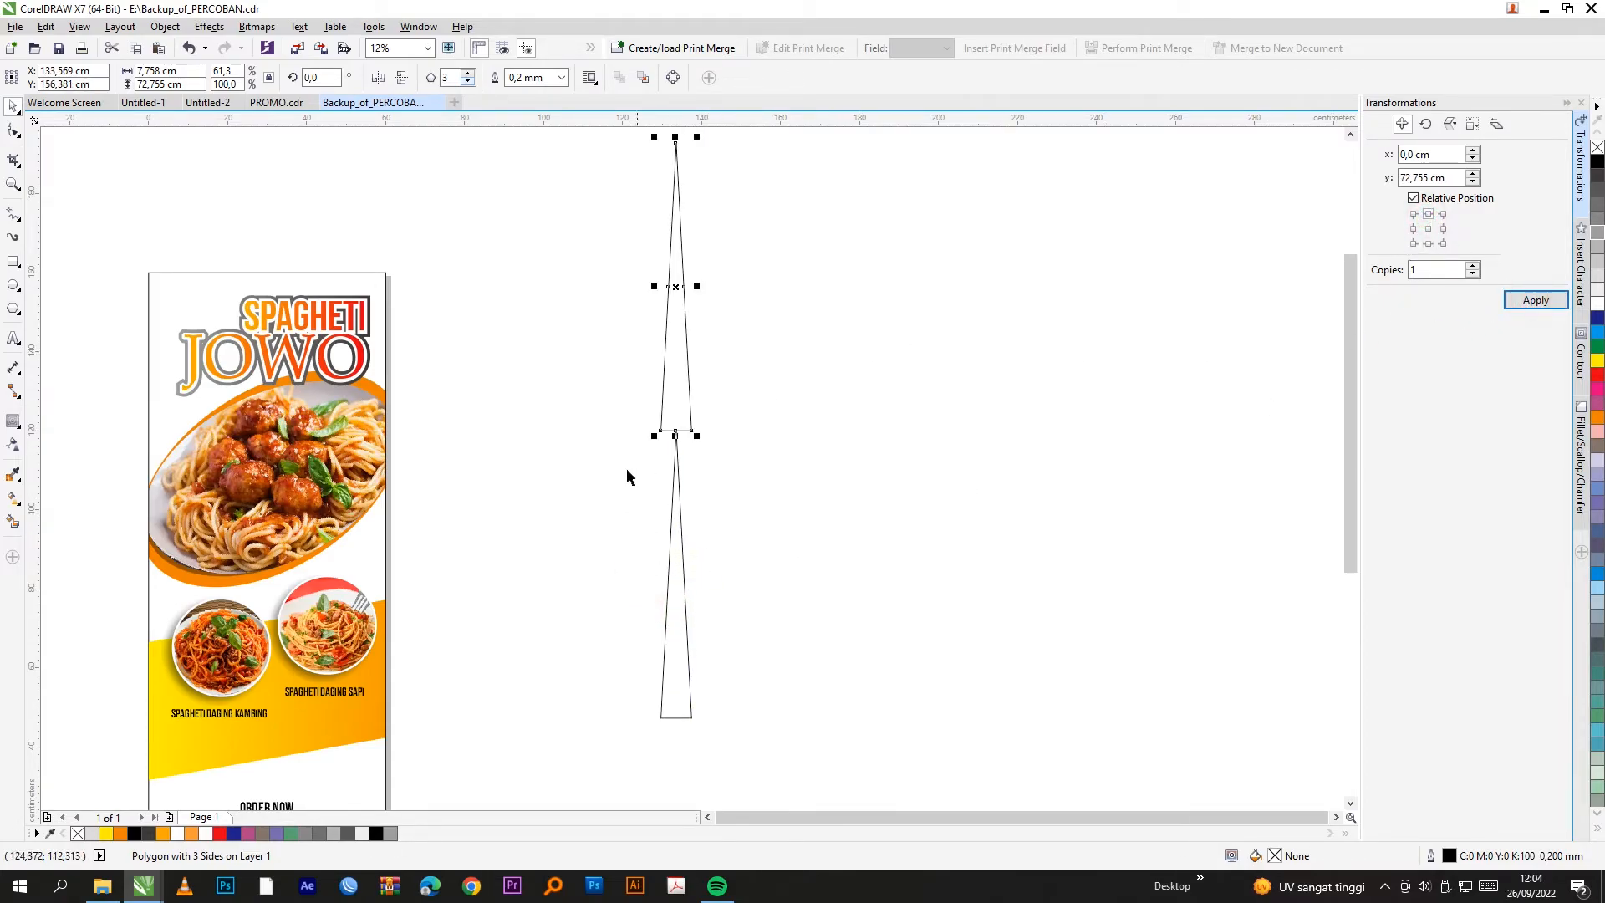
pyautogui.scroll(1, 627, 435)
pyautogui.click(401, 78)
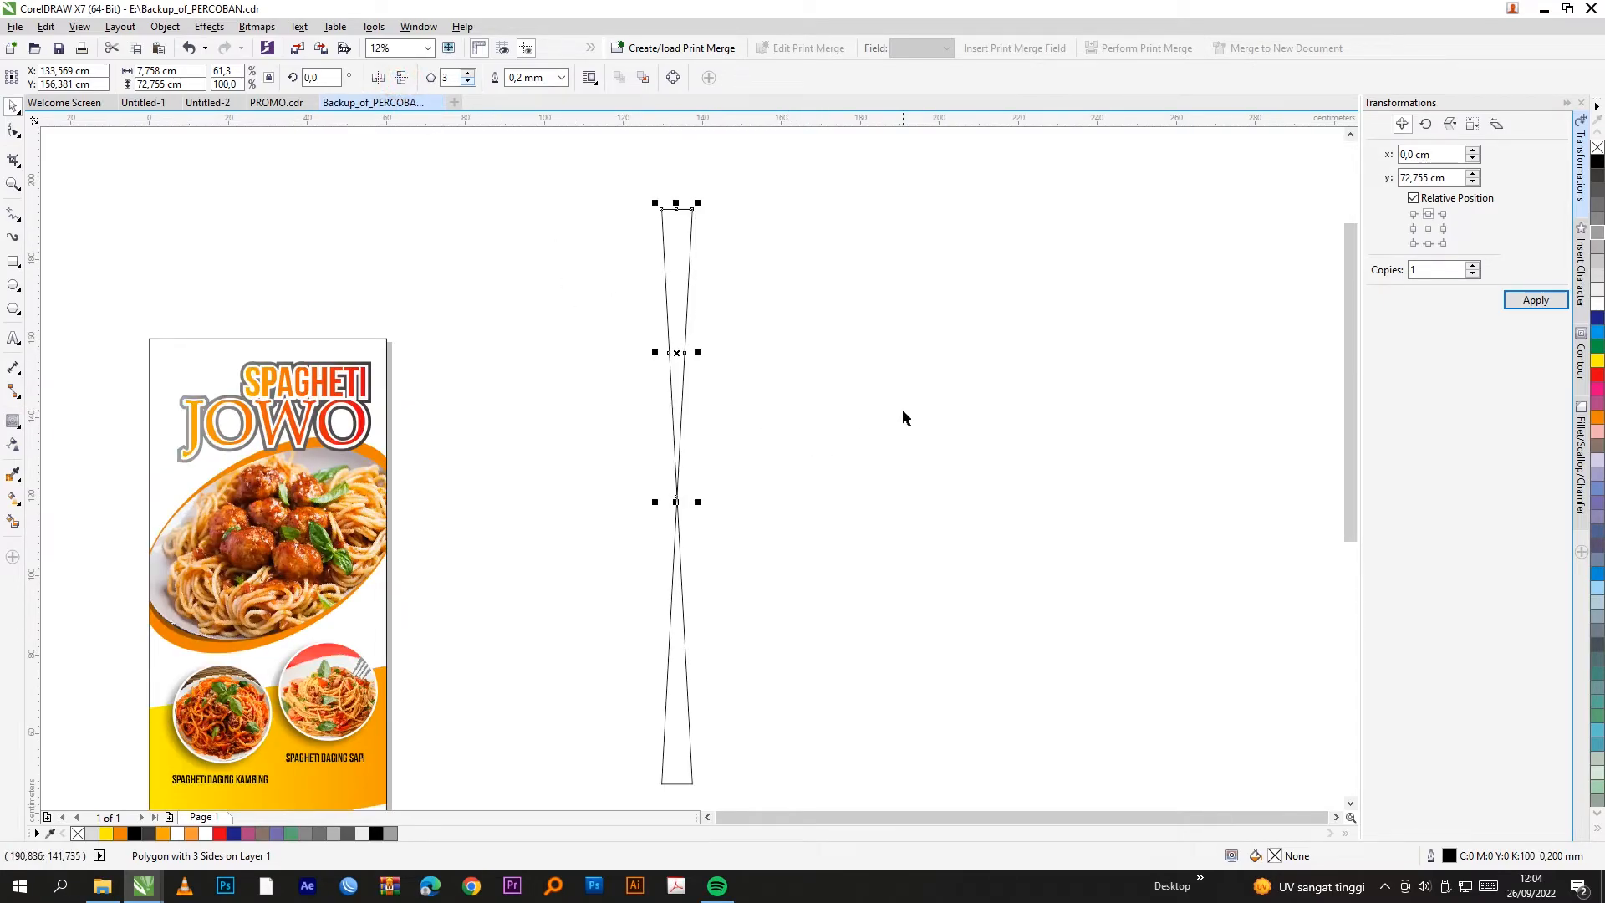
pyautogui.click(837, 255)
pyautogui.scroll(-1, 810, 298)
pyautogui.scroll(1, 825, 174)
# Step: Select both triangles and bring up the Rotate transformation settings
pyautogui.moveTo(826, 152); pyautogui.dragTo(584, 782)
pyautogui.scroll(-1, 731, 400)
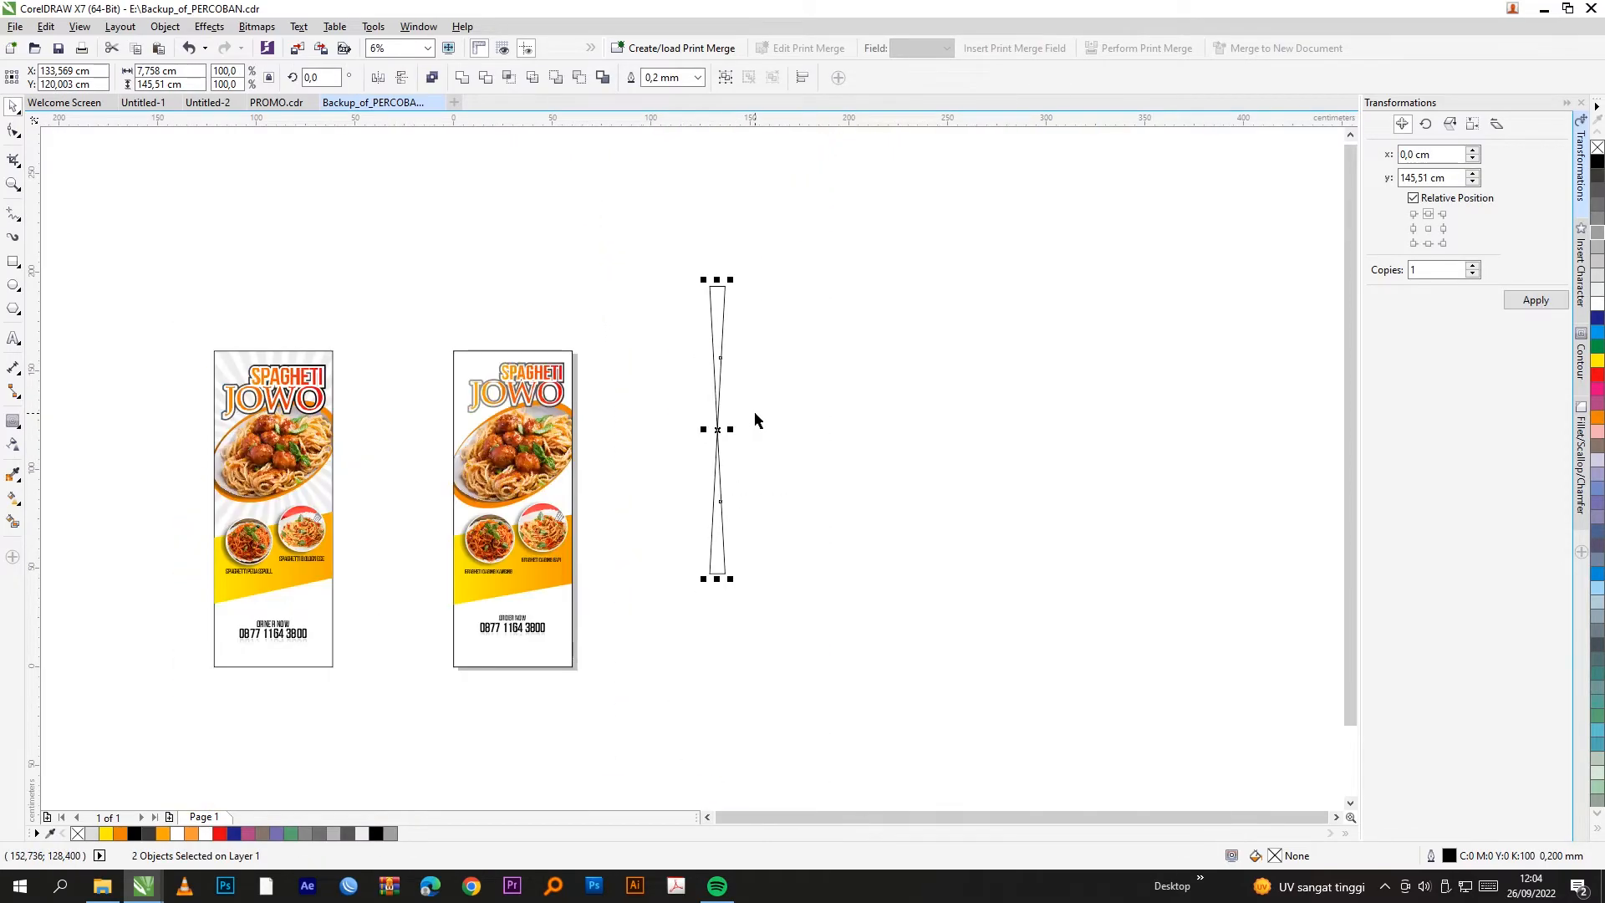
pyautogui.click(1425, 125)
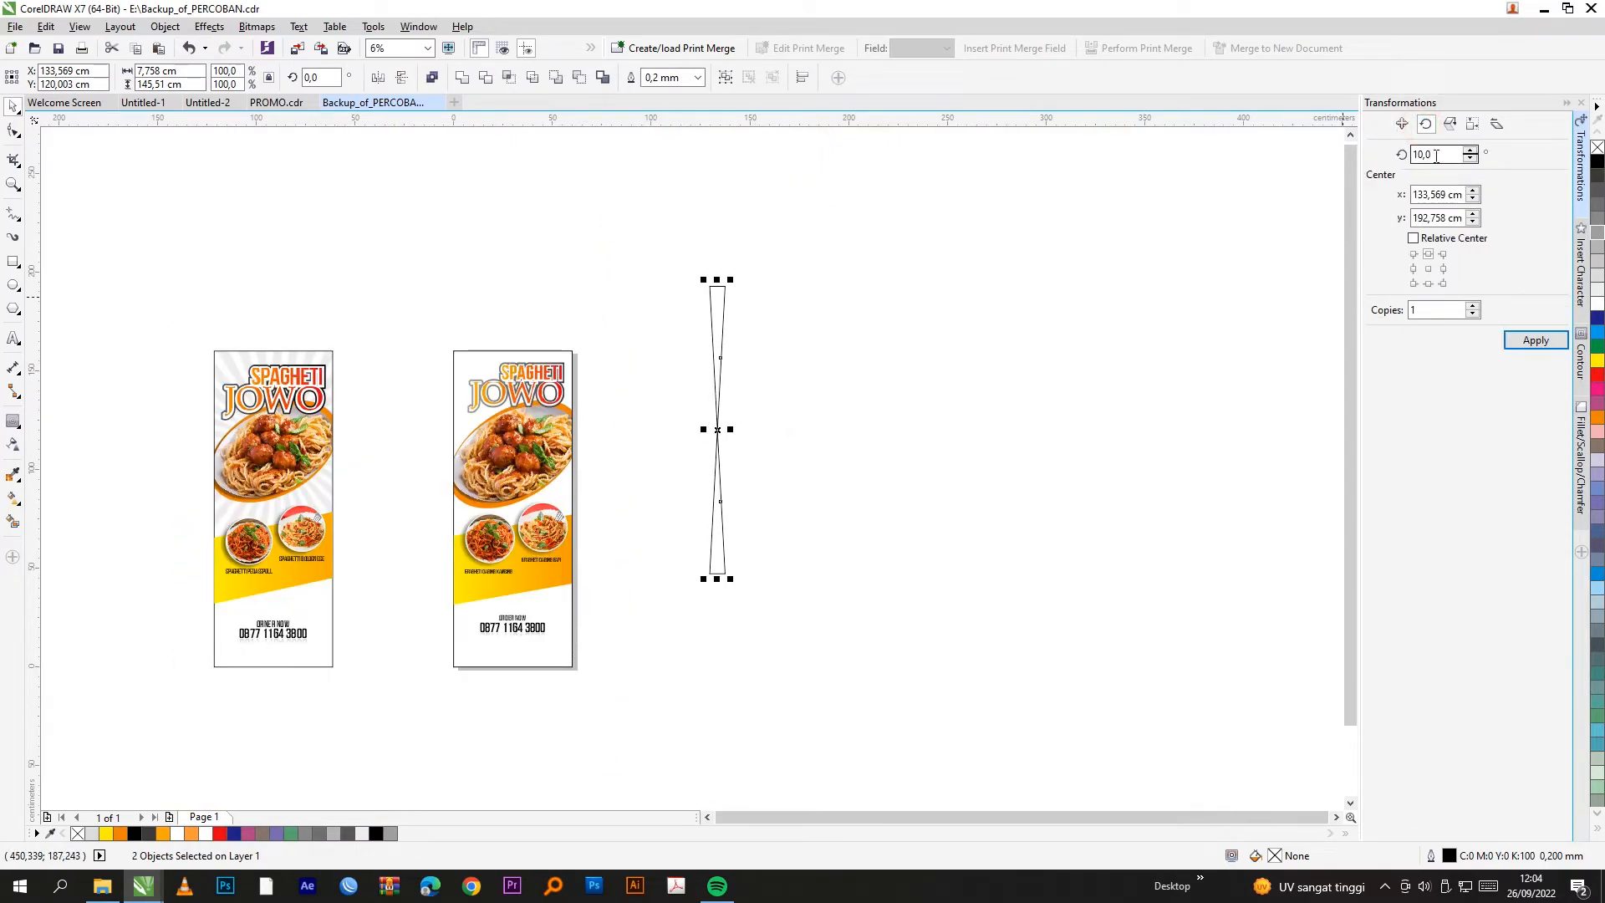
# Step: Set a 10° rotation angle and choose the anchor point for the copies
pyautogui.doubleClick(1434, 154)
pyautogui.click(1517, 343)
pyautogui.hotkey('ctrl', 'z')
pyautogui.click(1415, 268)
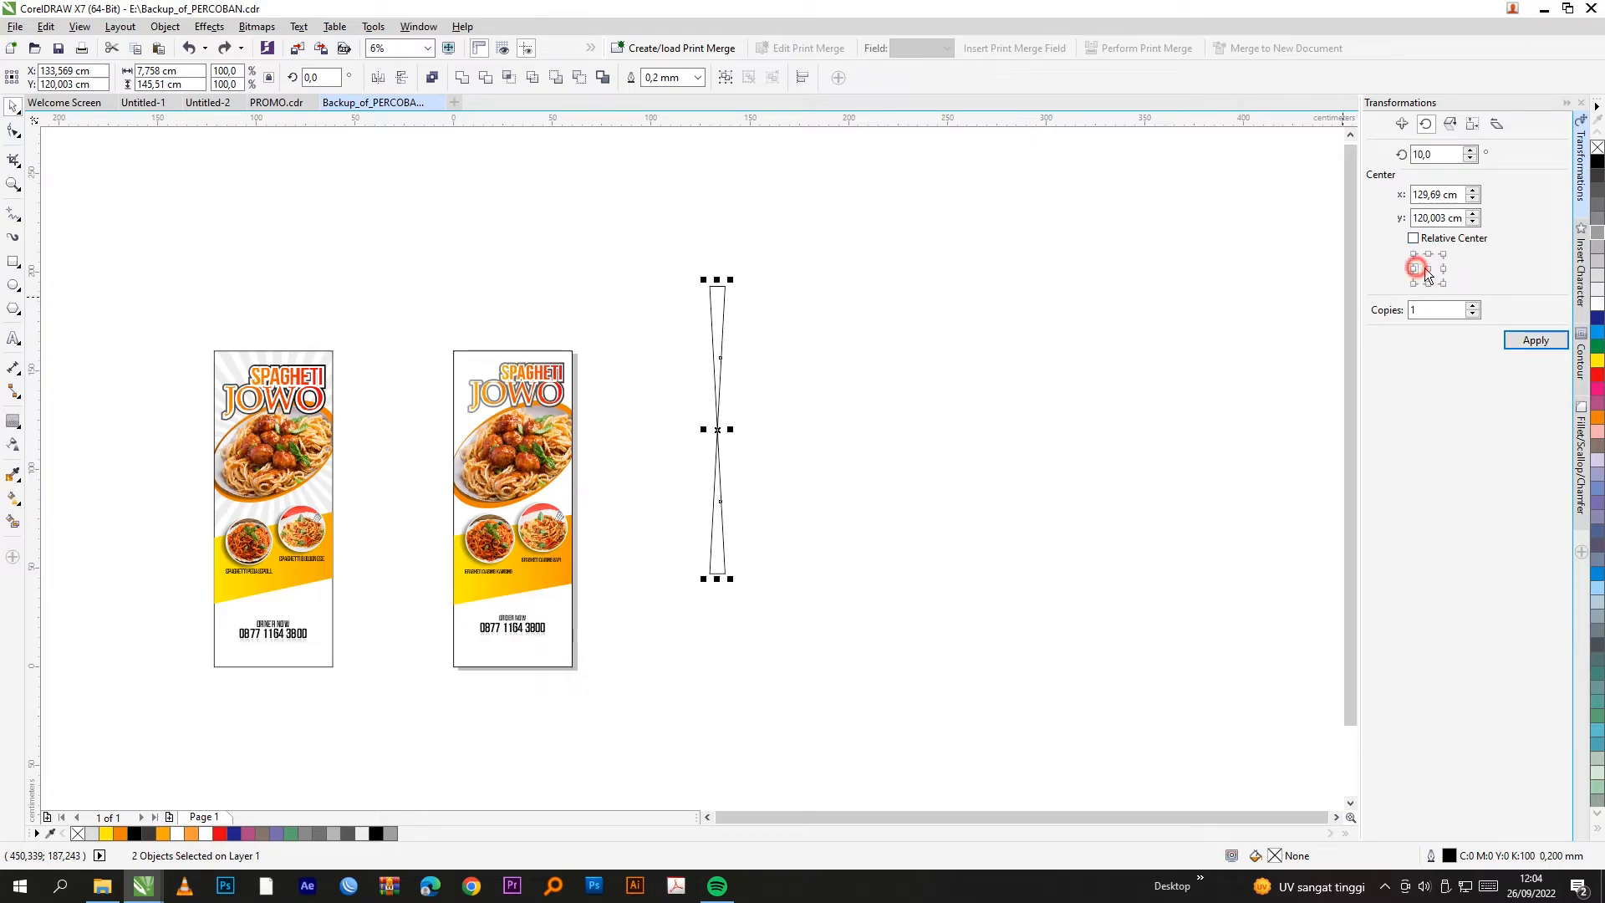
pyautogui.click(1425, 123)
# Step: Apply 10° rotated copies until 36 spokes form a circle, then move it right
pyautogui.click(1532, 341)
pyautogui.click(1535, 342)
pyautogui.click(1534, 342)
pyautogui.click(1535, 342)
pyautogui.click(1534, 343)
pyautogui.click(1535, 343)
pyautogui.click(1534, 342)
pyautogui.click(1535, 343)
pyautogui.click(1535, 343)
pyautogui.click(1534, 343)
pyautogui.click(1534, 343)
pyautogui.click(1534, 343)
pyautogui.click(1534, 343)
pyautogui.click(1535, 343)
pyautogui.click(1534, 342)
pyautogui.click(1535, 343)
pyautogui.moveTo(1044, 245); pyautogui.dragTo(558, 602)
pyautogui.moveTo(612, 505); pyautogui.dragTo(755, 493)
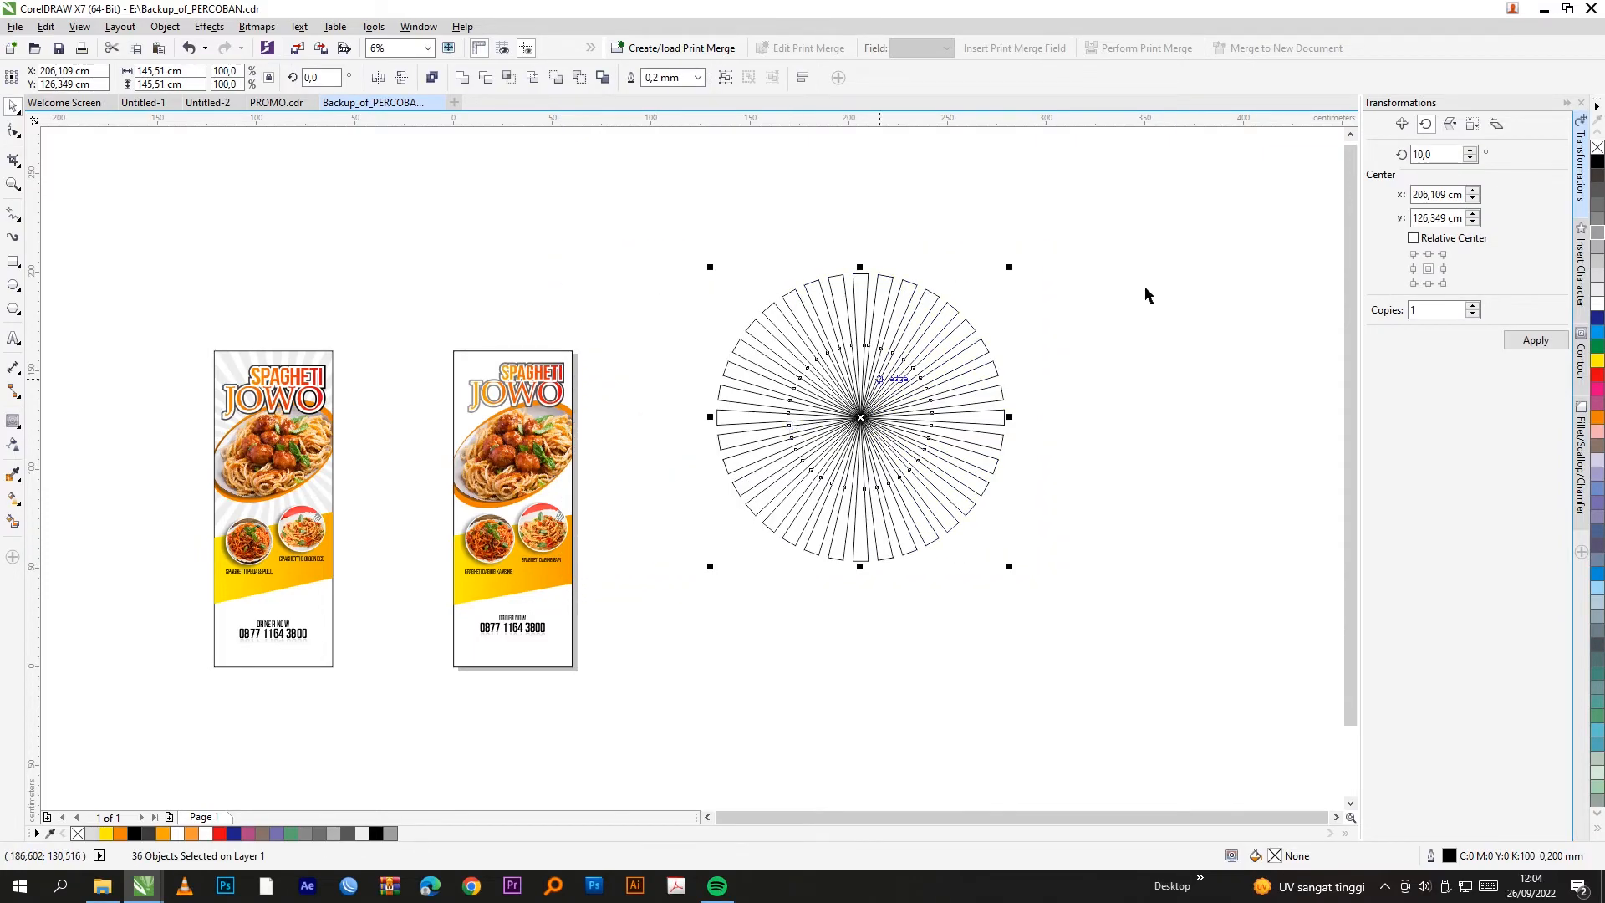
# Step: Fill the spokes with 20% Black, remove their outlines, and group them
pyautogui.click(1598, 247)
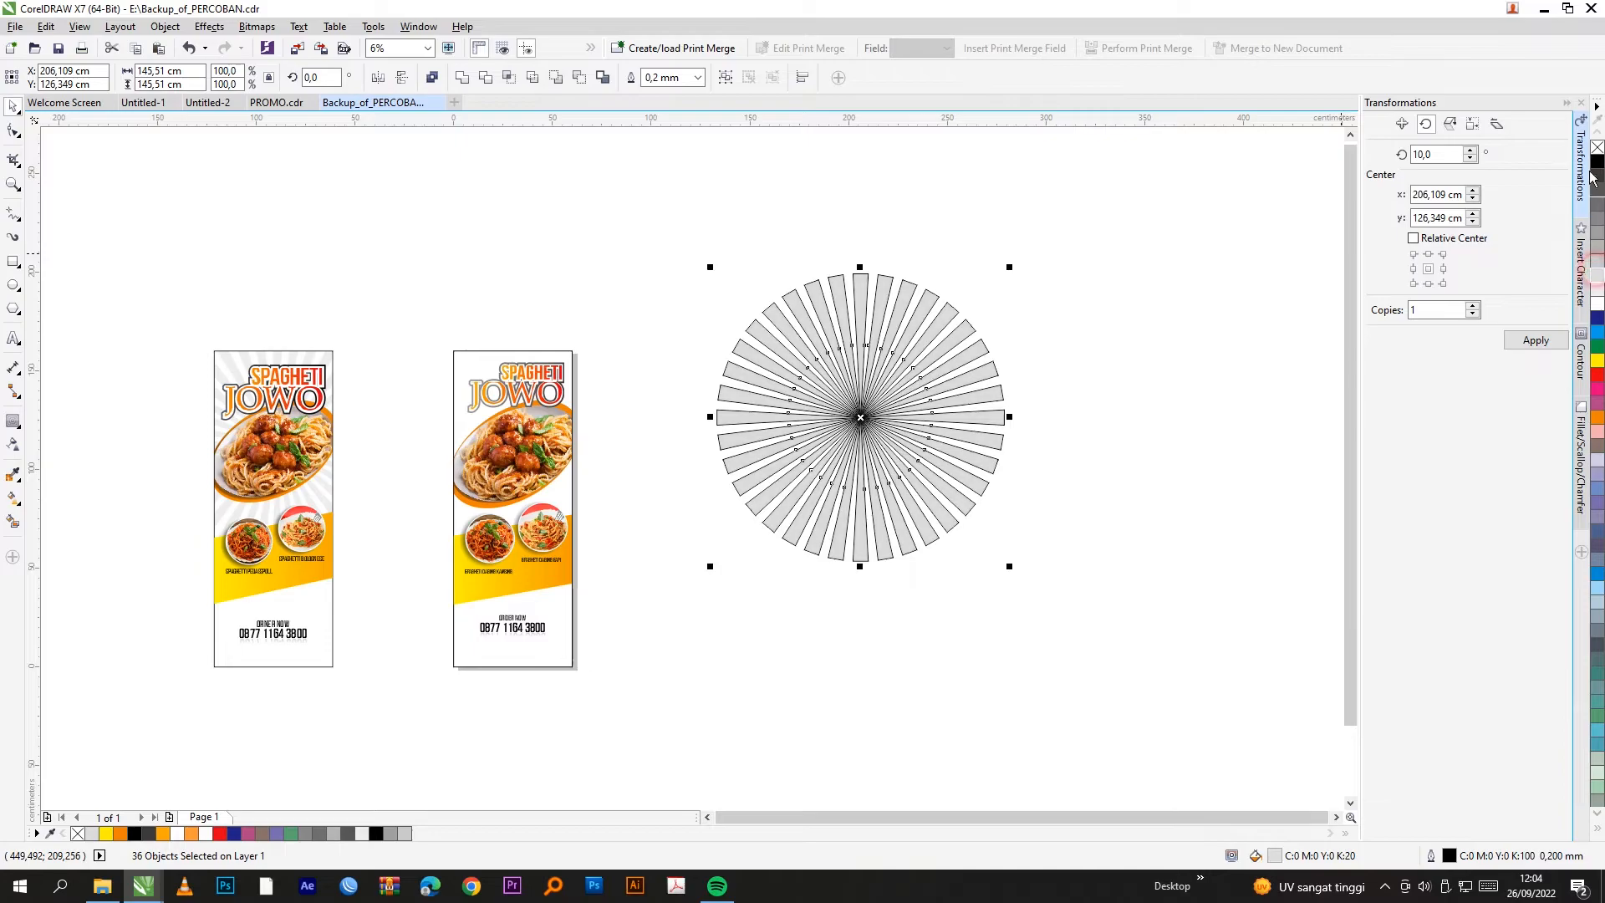
pyautogui.rightClick(1599, 147)
pyautogui.hotkey('ctrl', 'g')
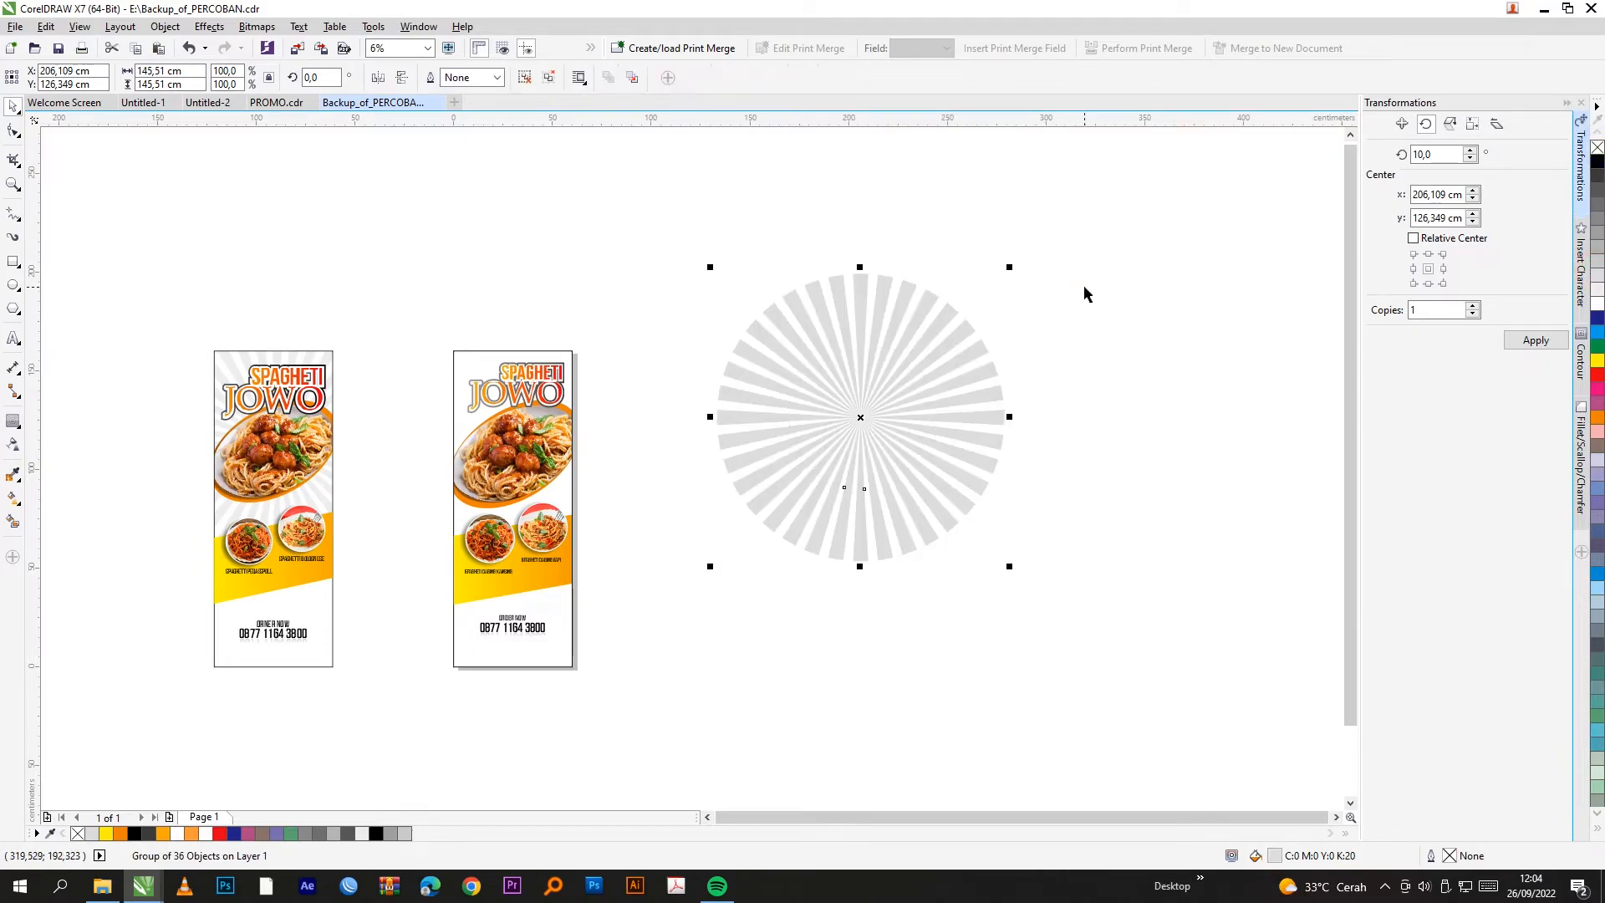
# Step: PowerClip the sunburst group inside the right banner
pyautogui.scroll(2, 482, 446)
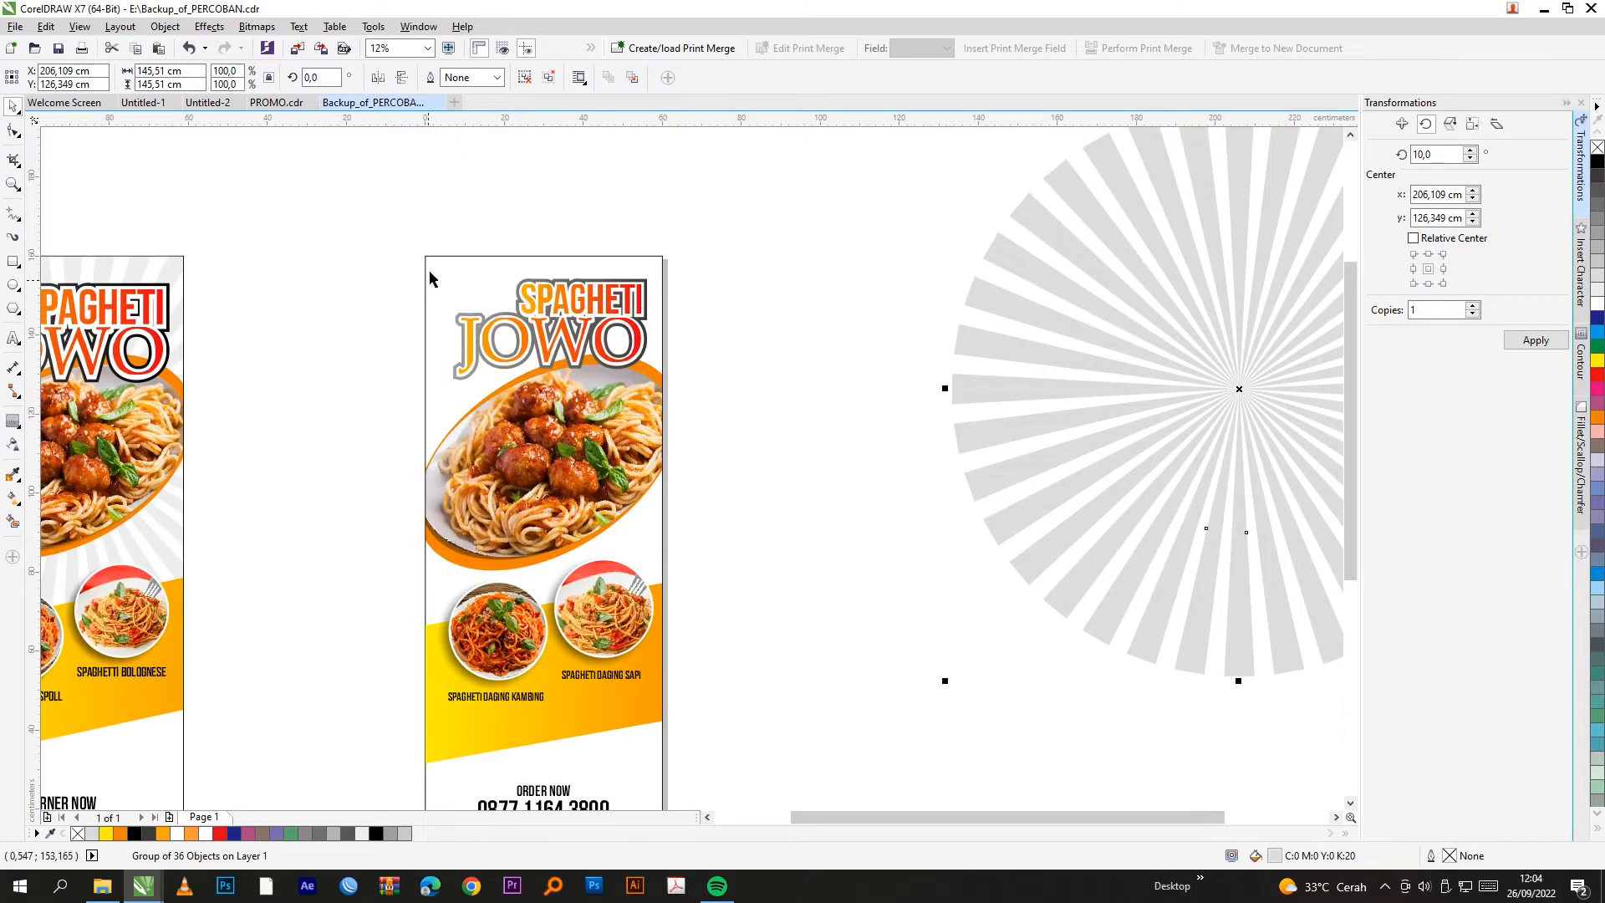
pyautogui.click(165, 26)
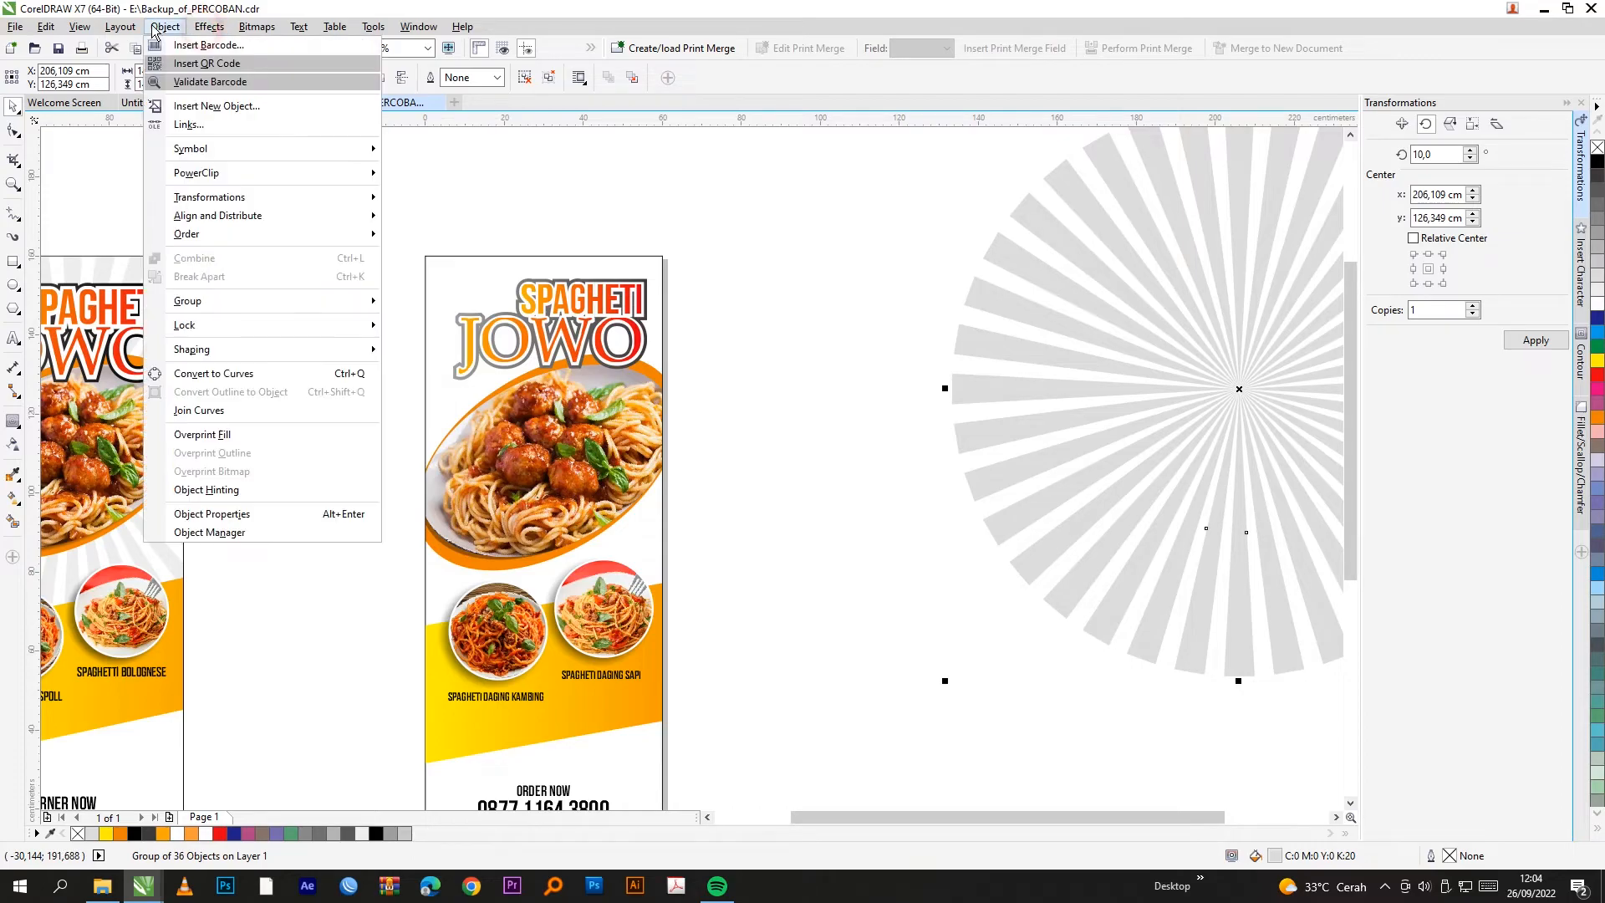
pyautogui.click(409, 174)
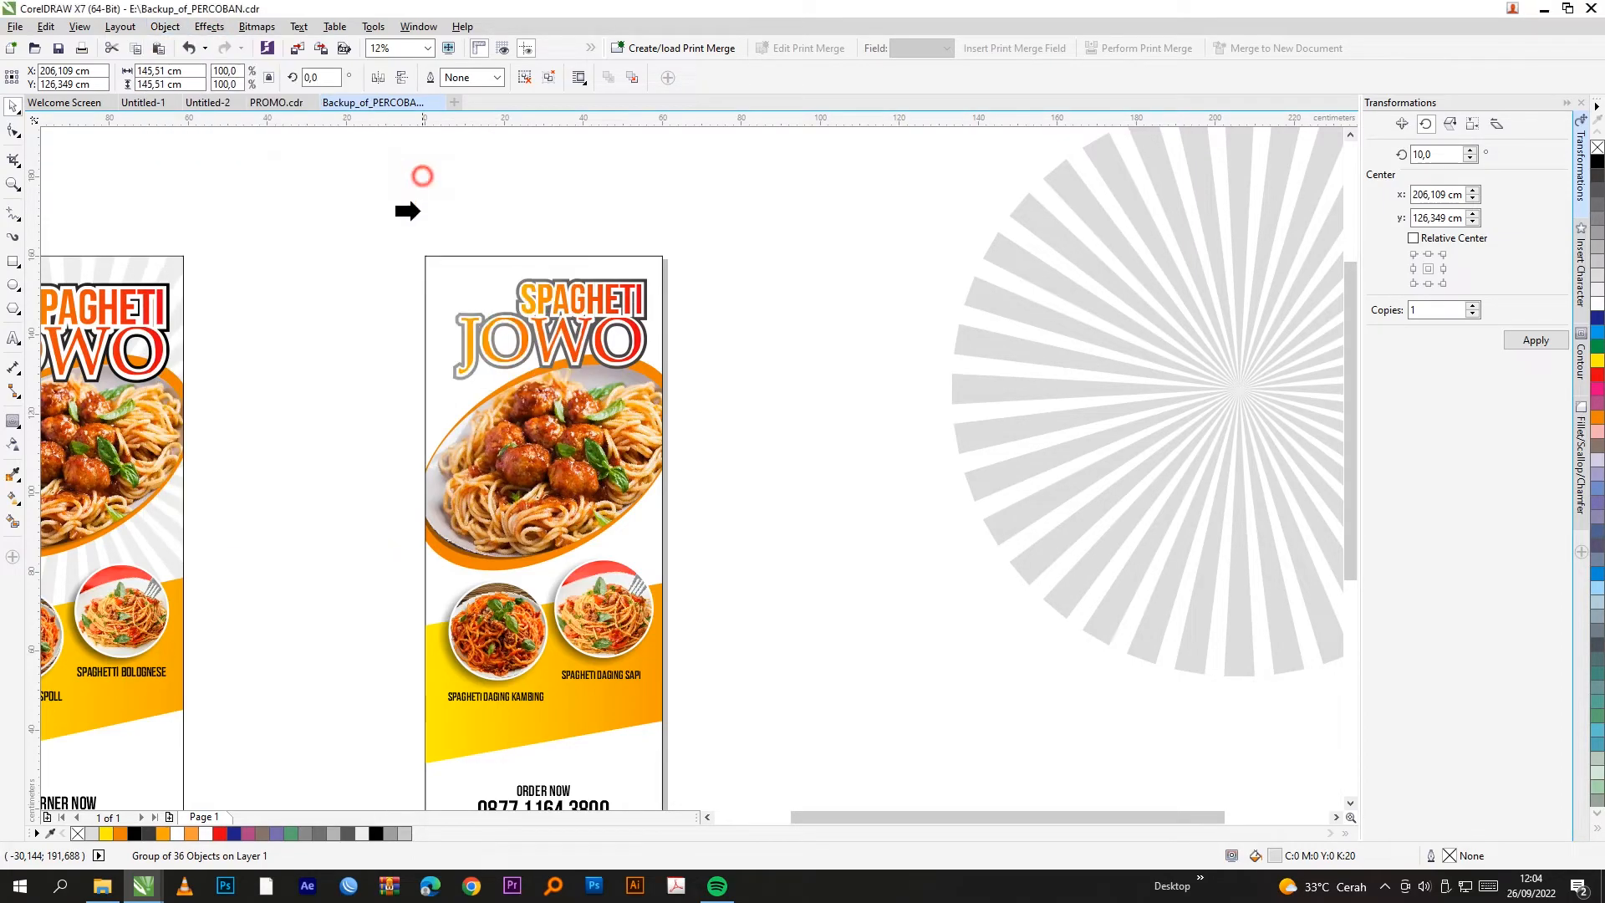
pyautogui.click(443, 268)
# Step: Open the right banner's PowerClip contents for editing
pyautogui.scroll(-1, 786, 449)
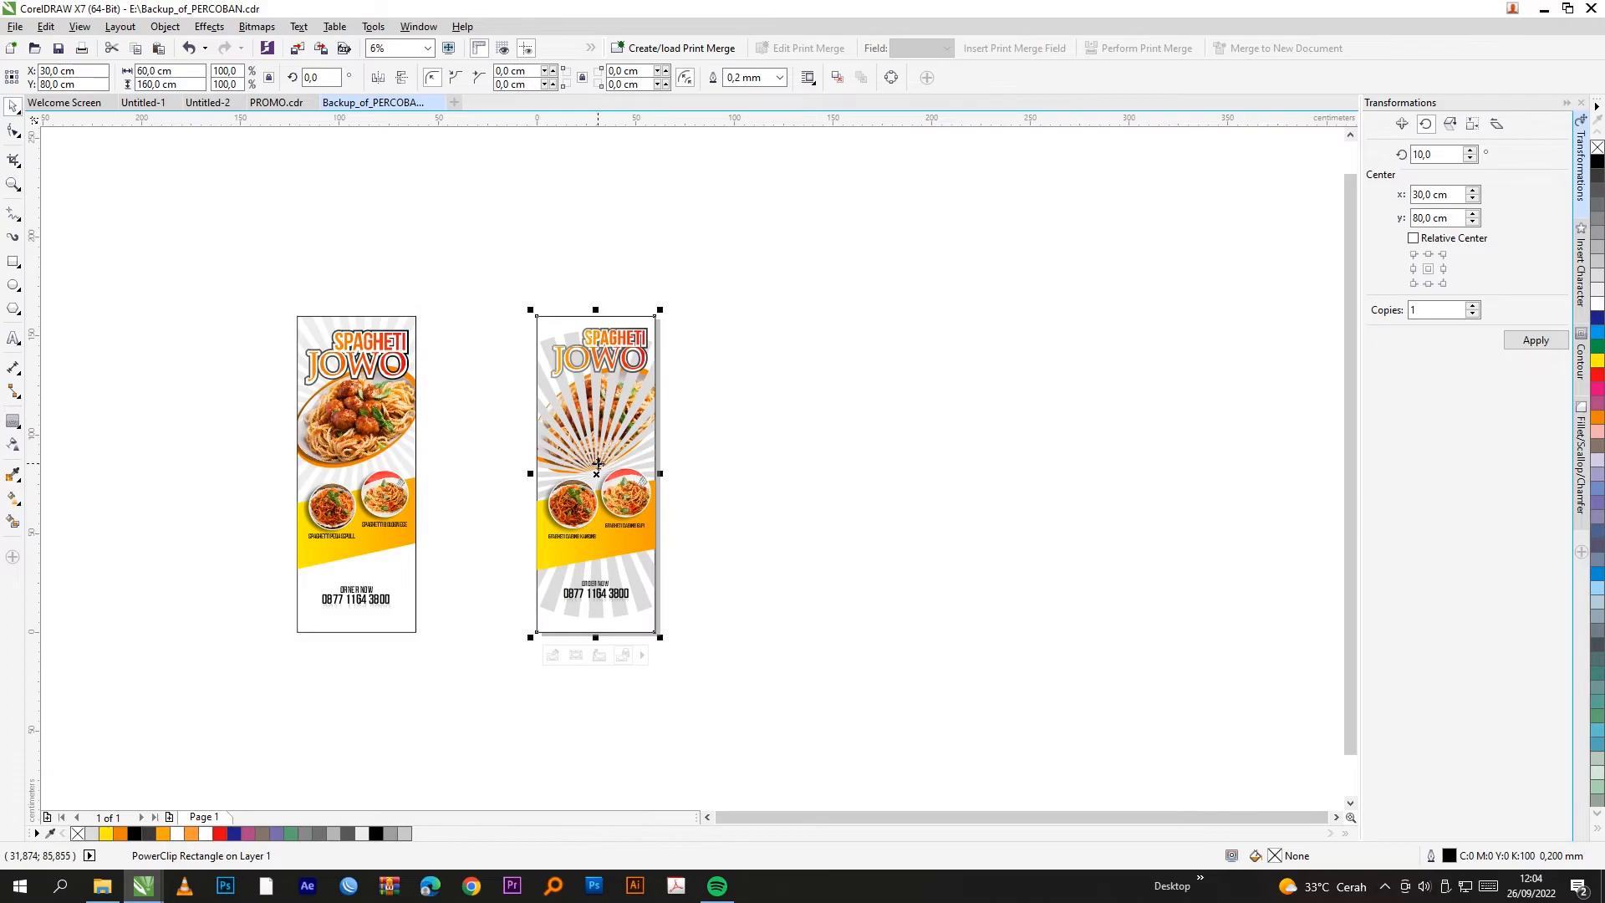
pyautogui.scroll(1, 640, 649)
pyautogui.rightClick(598, 463)
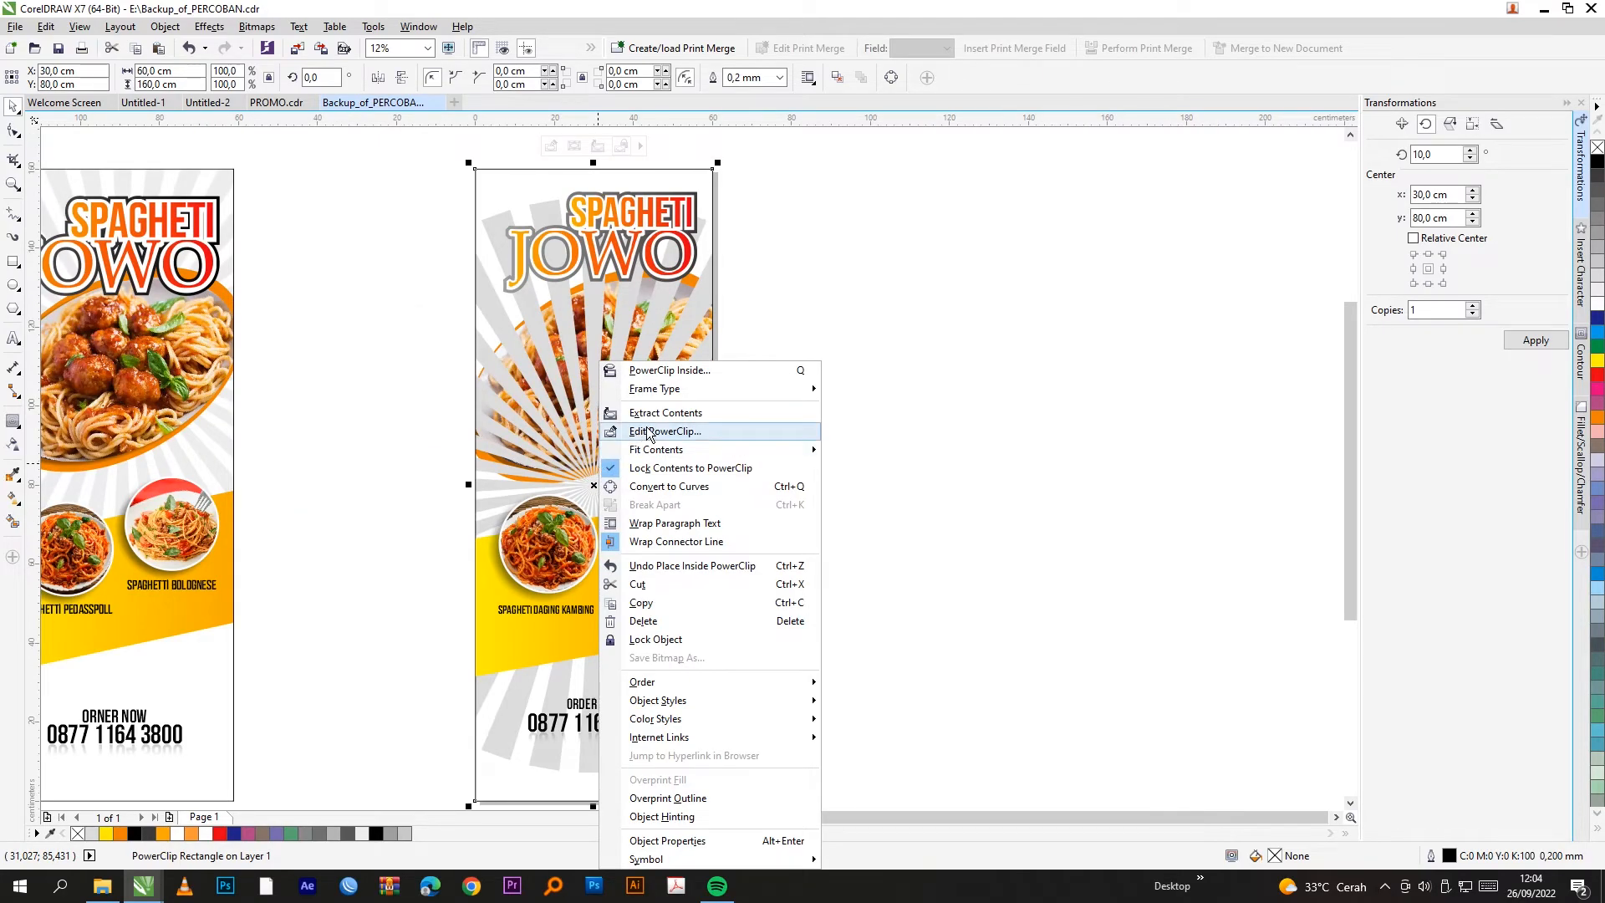
pyautogui.click(860, 316)
pyautogui.rightClick(626, 406)
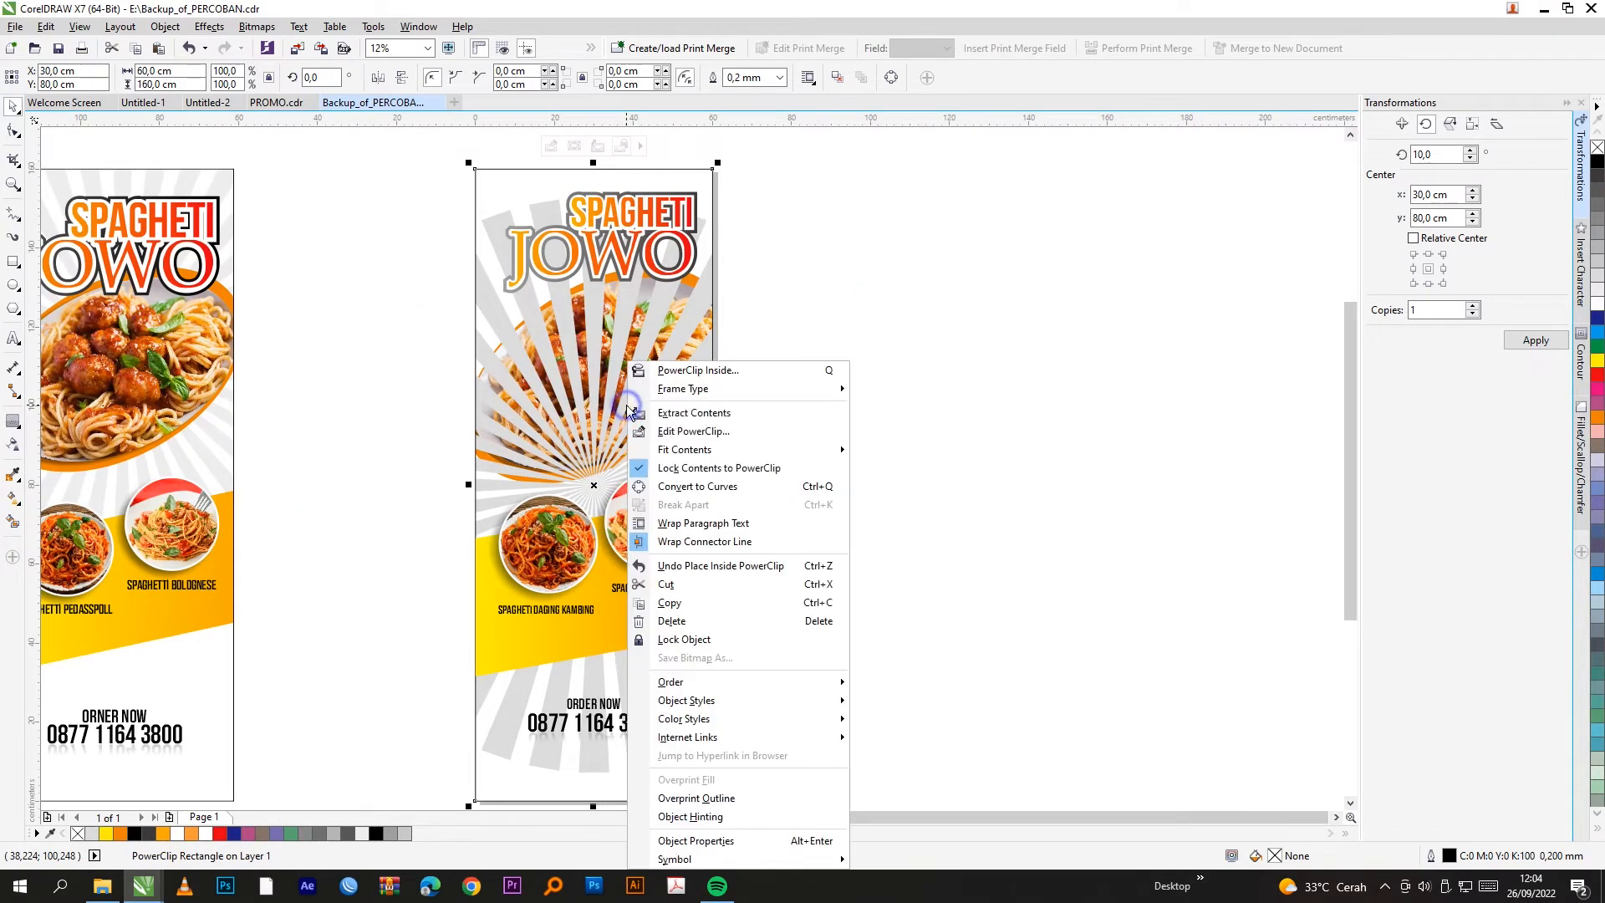
pyautogui.click(681, 433)
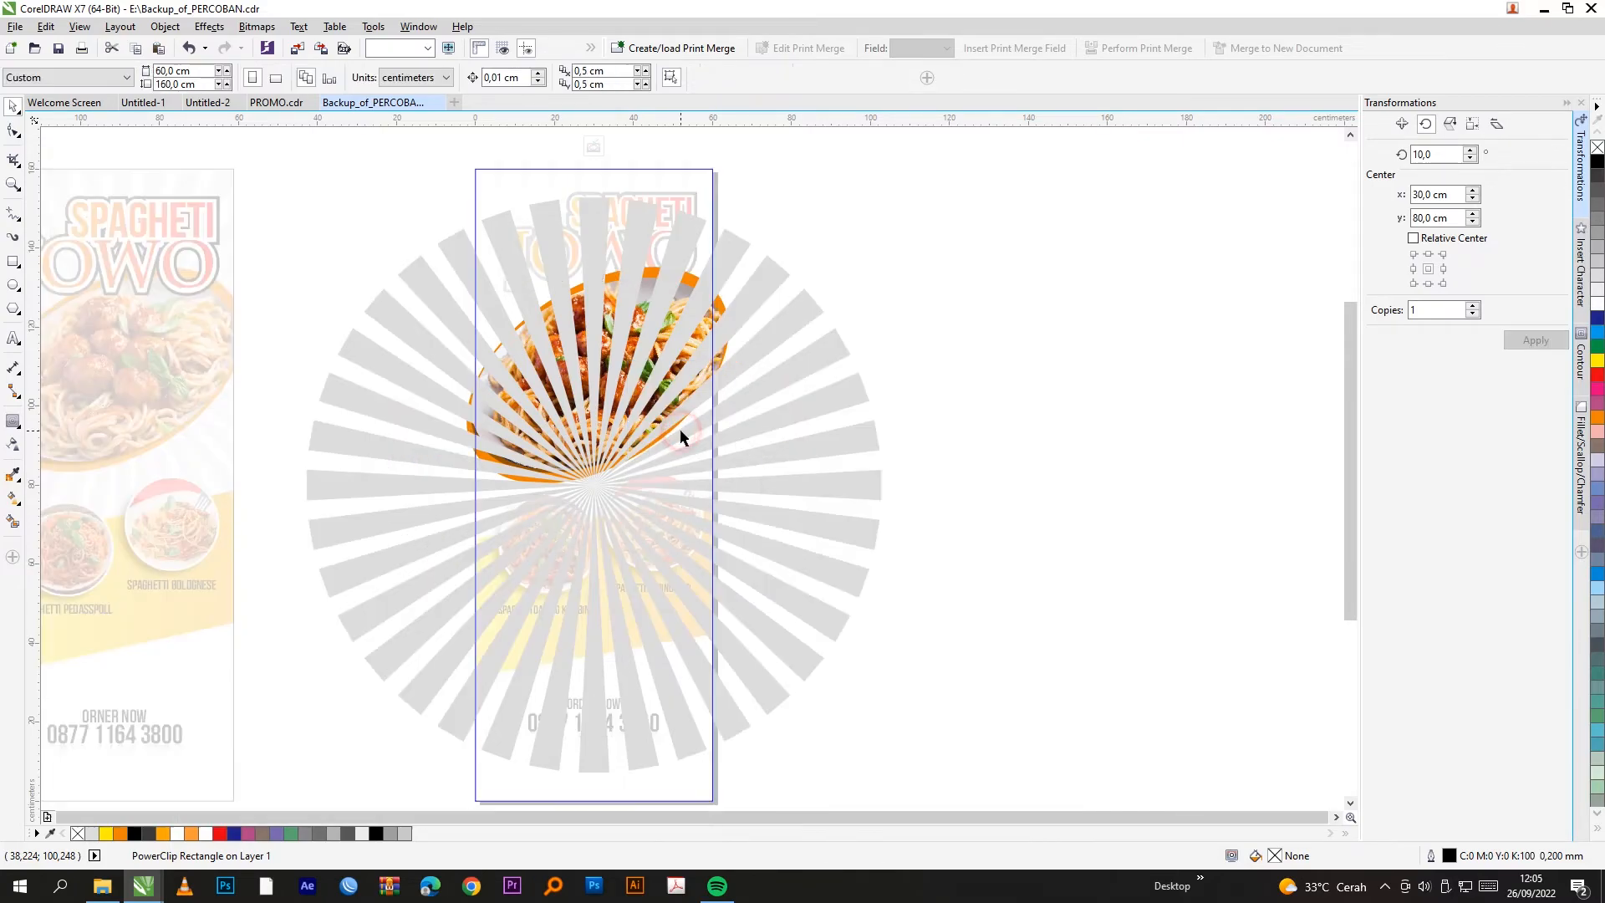
# Step: Order the sunburst group behind the dish photo inside the PowerClip
pyautogui.click(765, 292)
pyautogui.moveTo(931, 294); pyautogui.dragTo(1060, 294)
pyautogui.rightClick(891, 420)
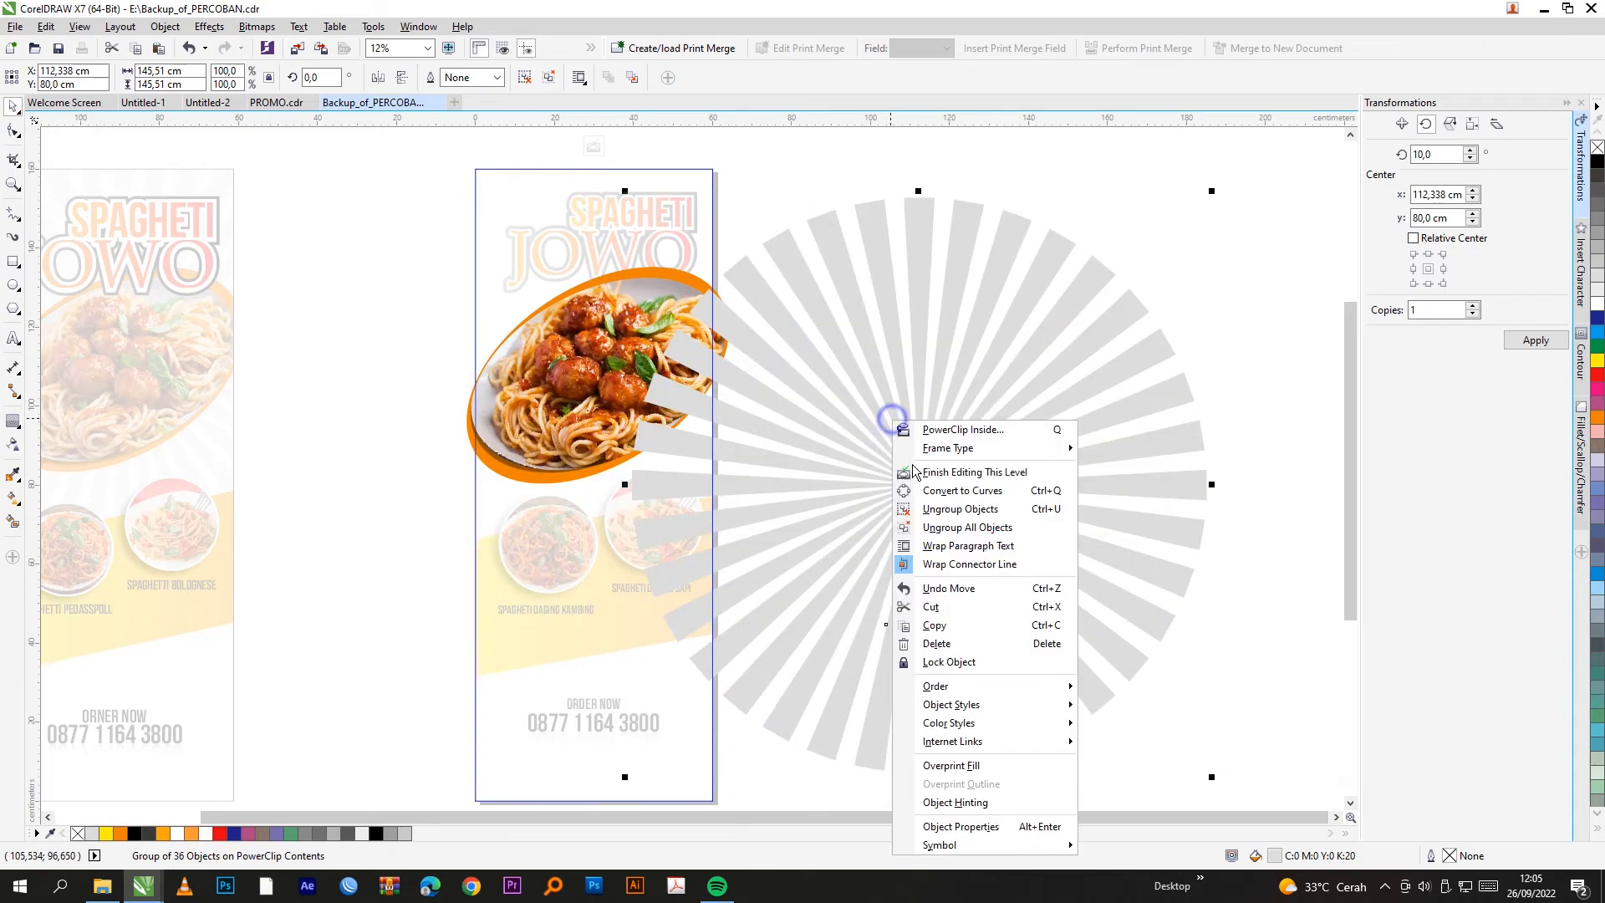
pyautogui.moveTo(953, 685)
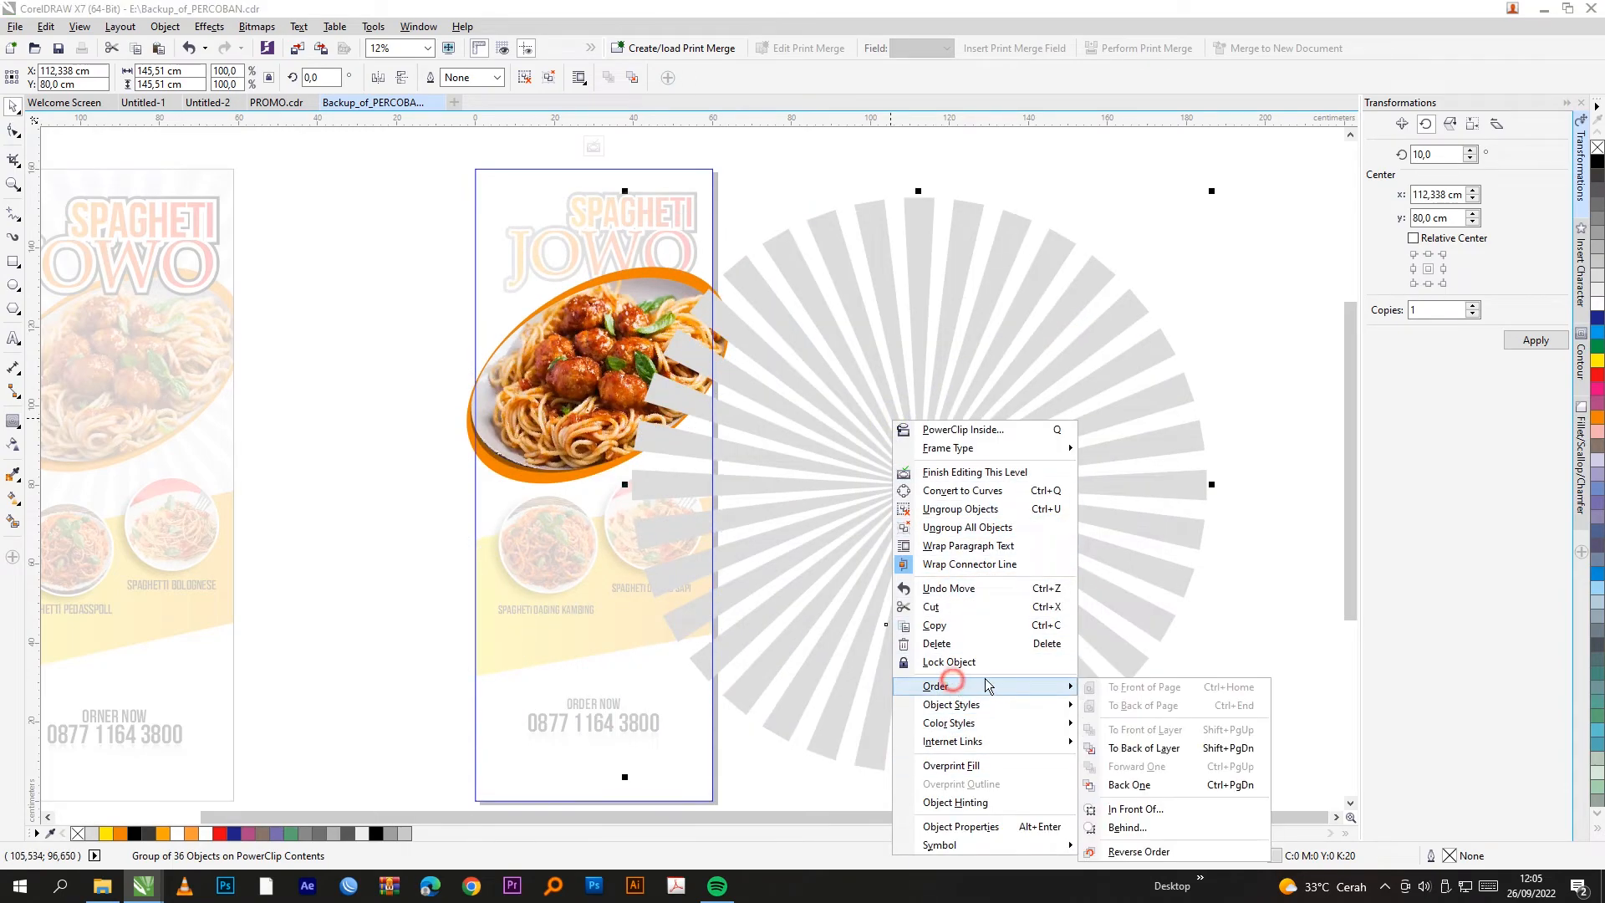
pyautogui.click(1127, 828)
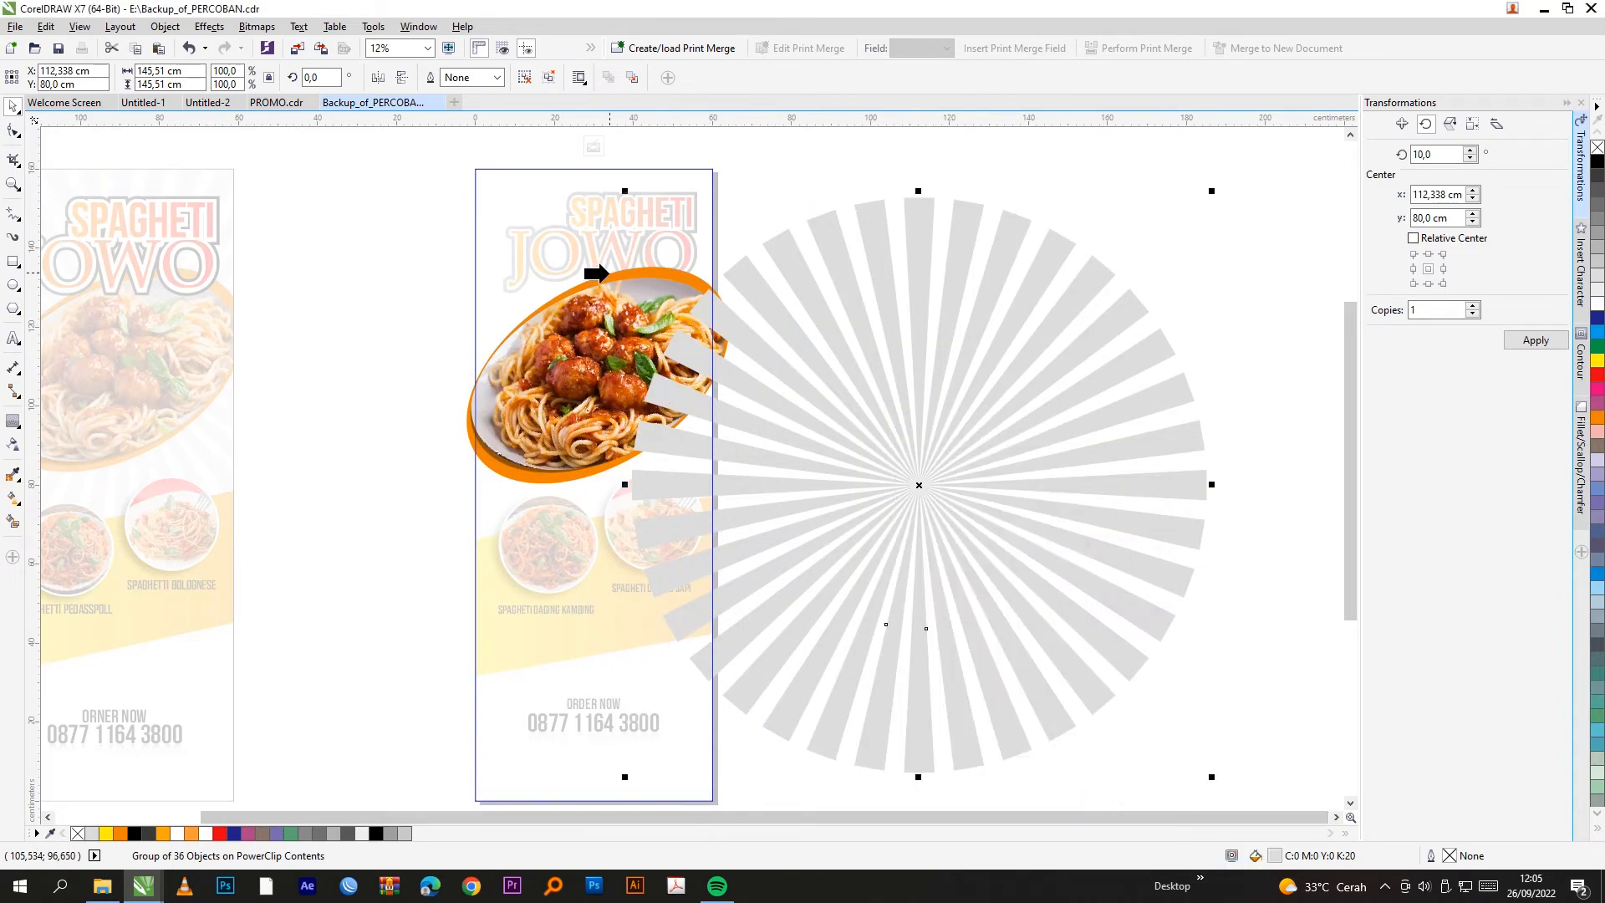
pyautogui.click(606, 276)
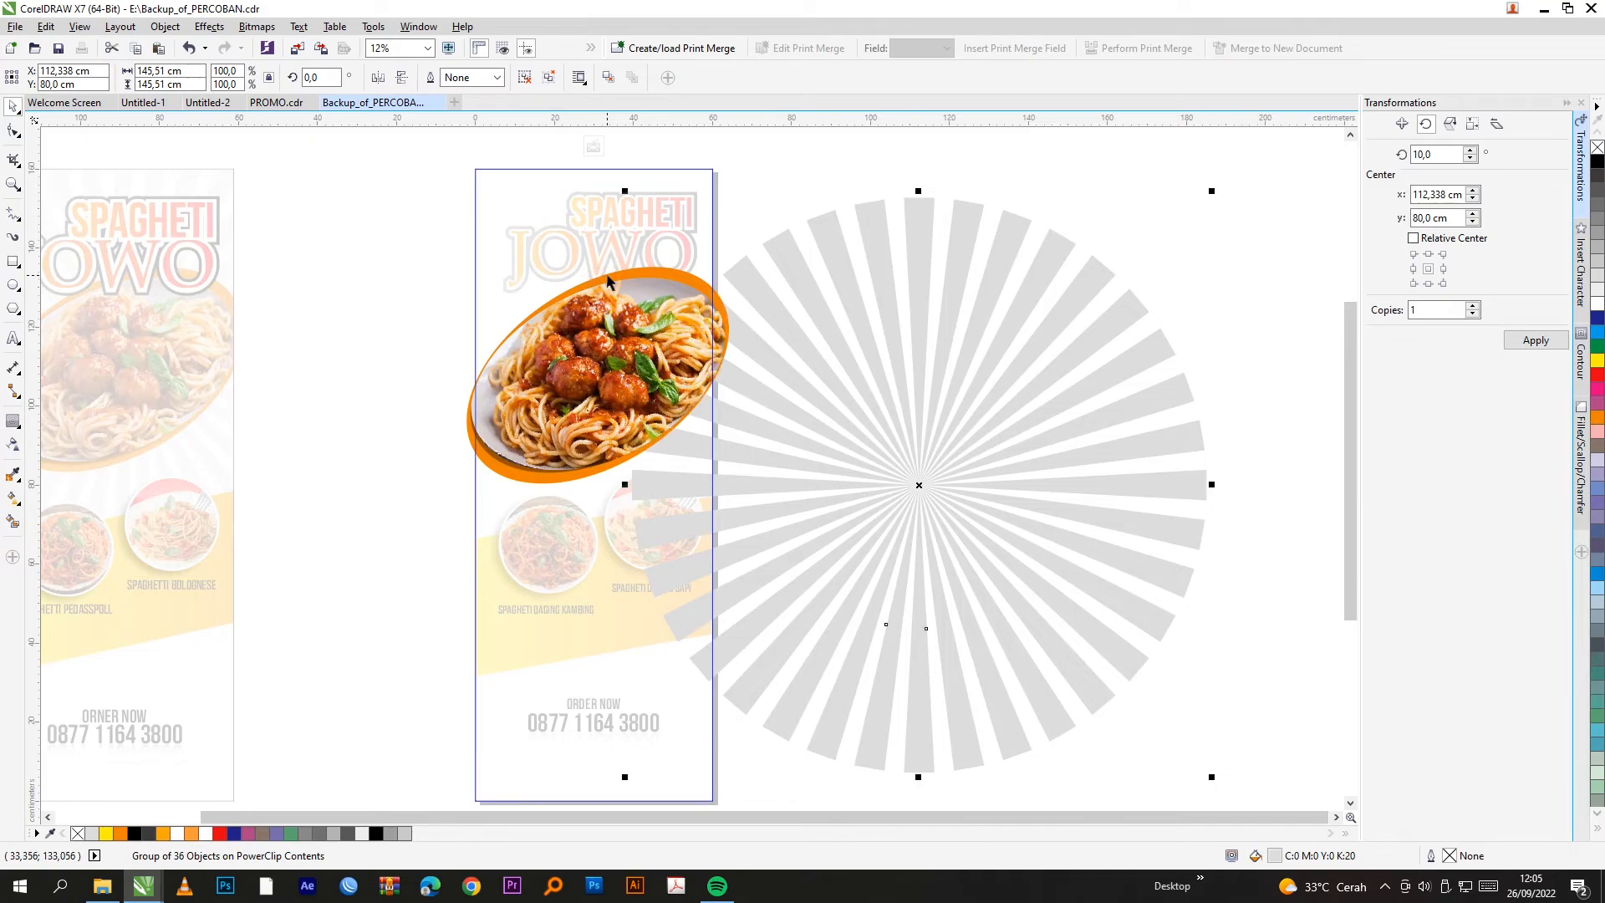
# Step: Centre the sunburst on the dish photo and finish editing the PowerClip
pyautogui.scroll(1, 614, 348)
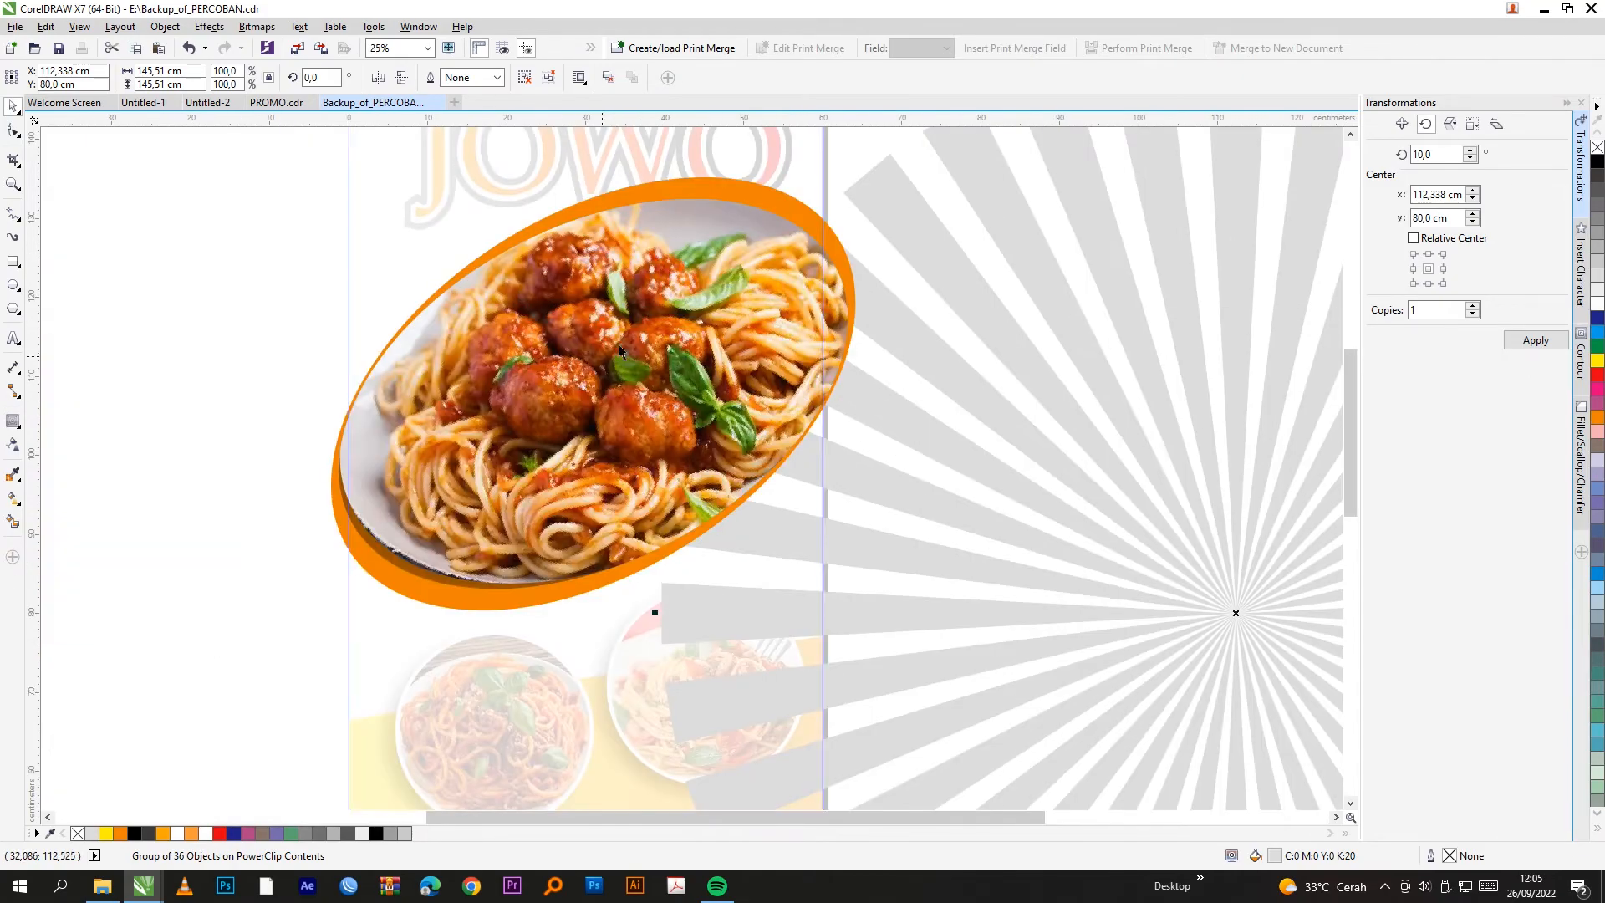
pyautogui.scroll(-1, 542, 426)
pyautogui.moveTo(891, 519); pyautogui.dragTo(574, 396)
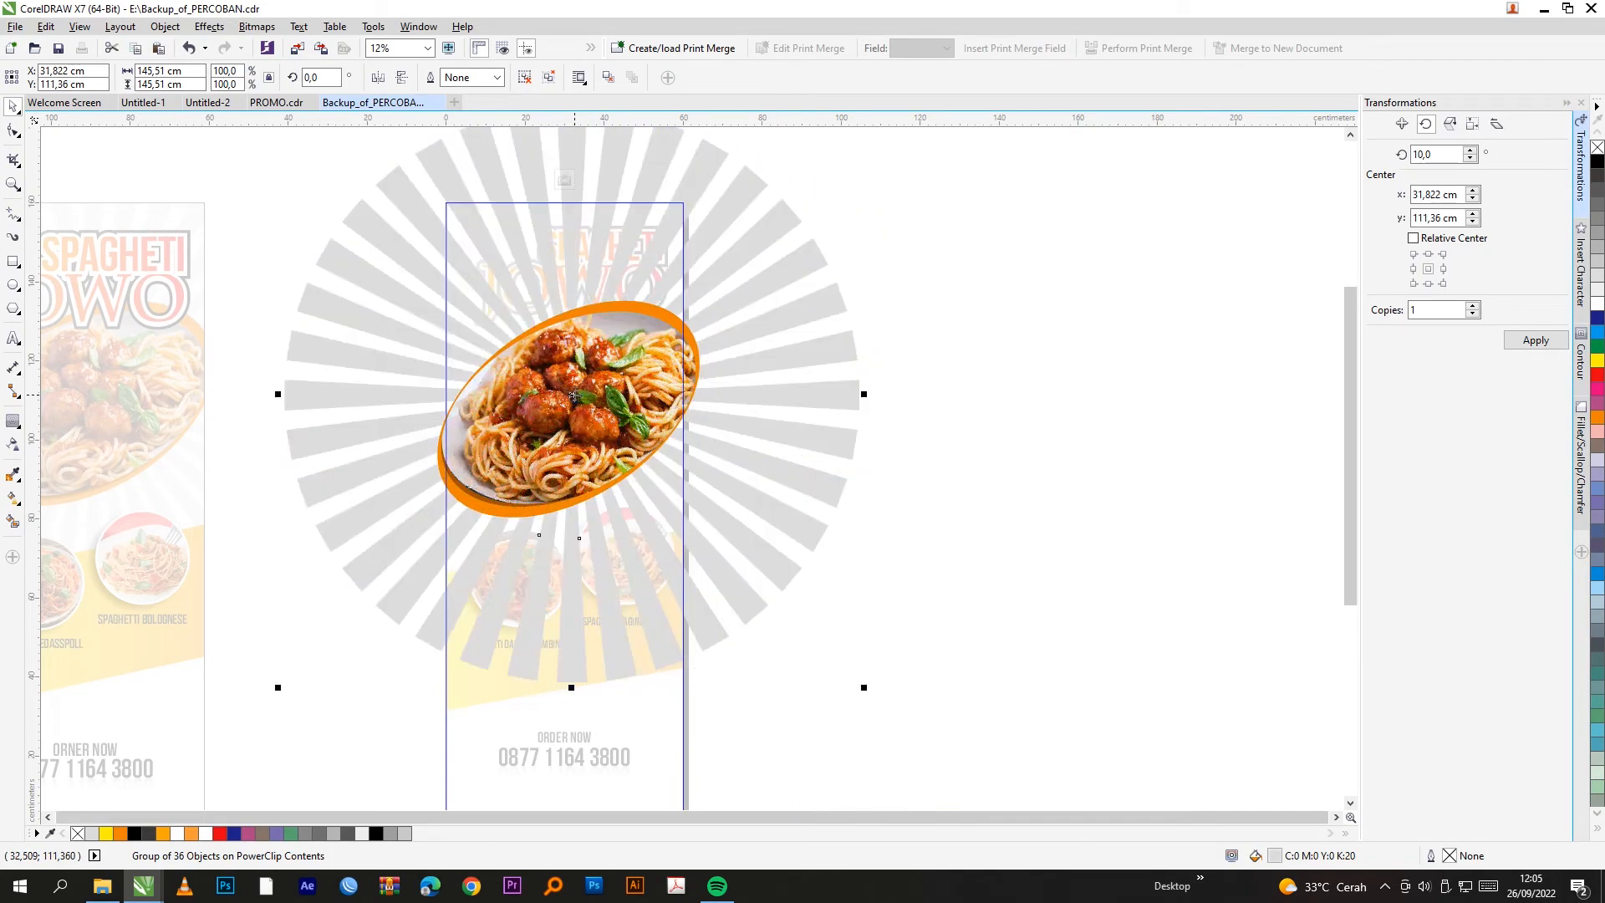
pyautogui.click(563, 171)
pyautogui.click(1028, 313)
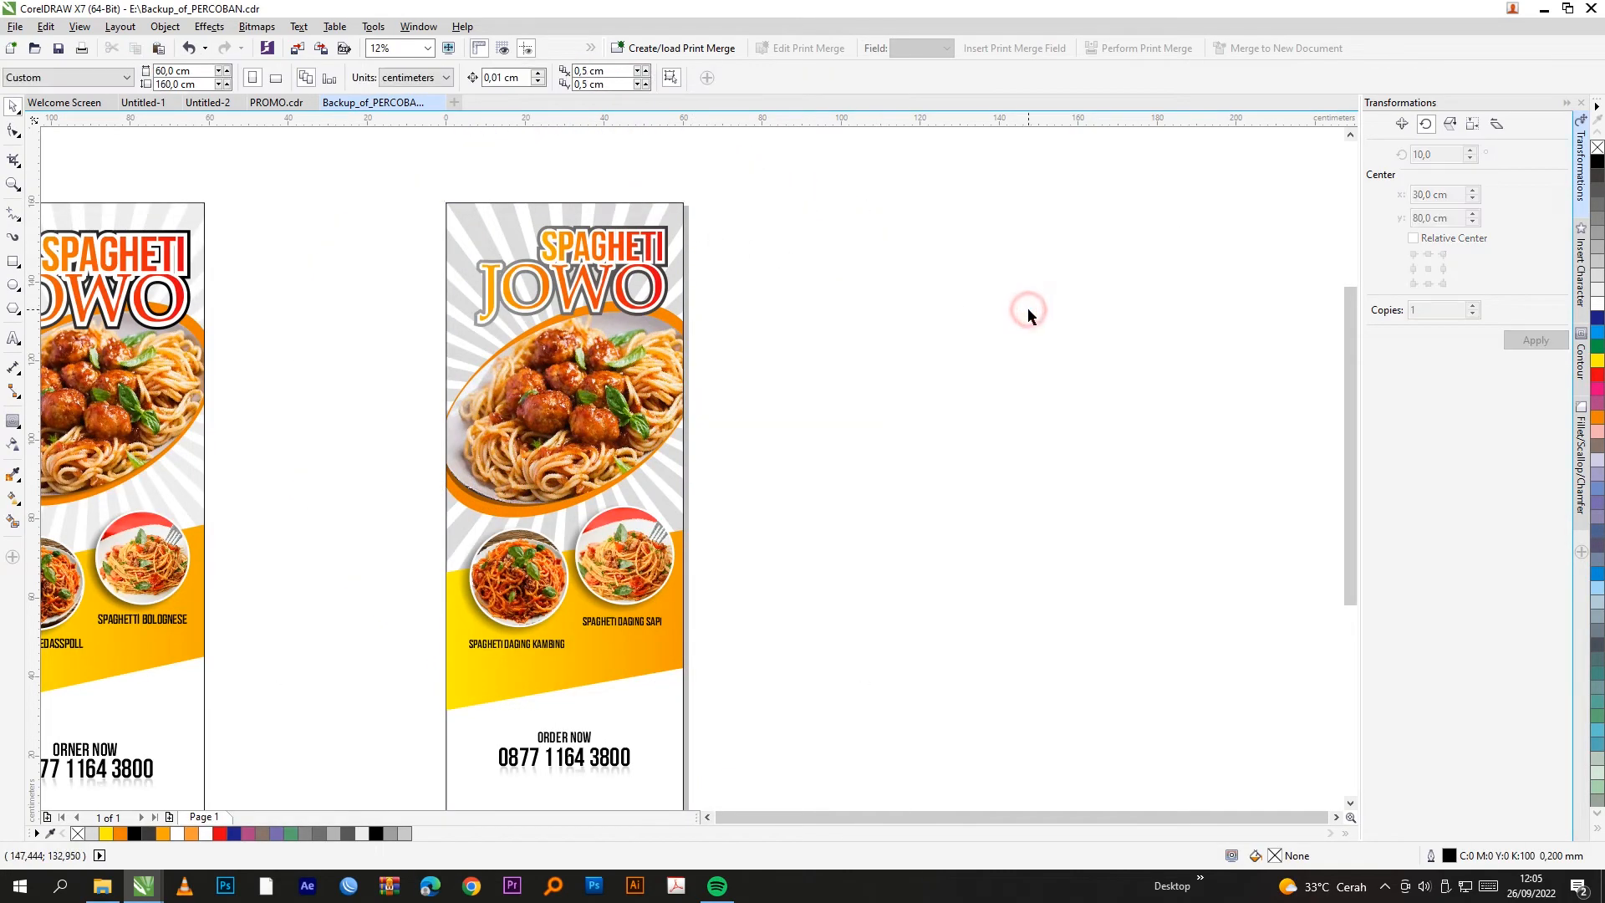
# Step: Re-edit the banner's contents, lighten the rays to 10% Black, and finish editing
pyautogui.scroll(-1, 1028, 313)
pyautogui.scroll(1, 795, 383)
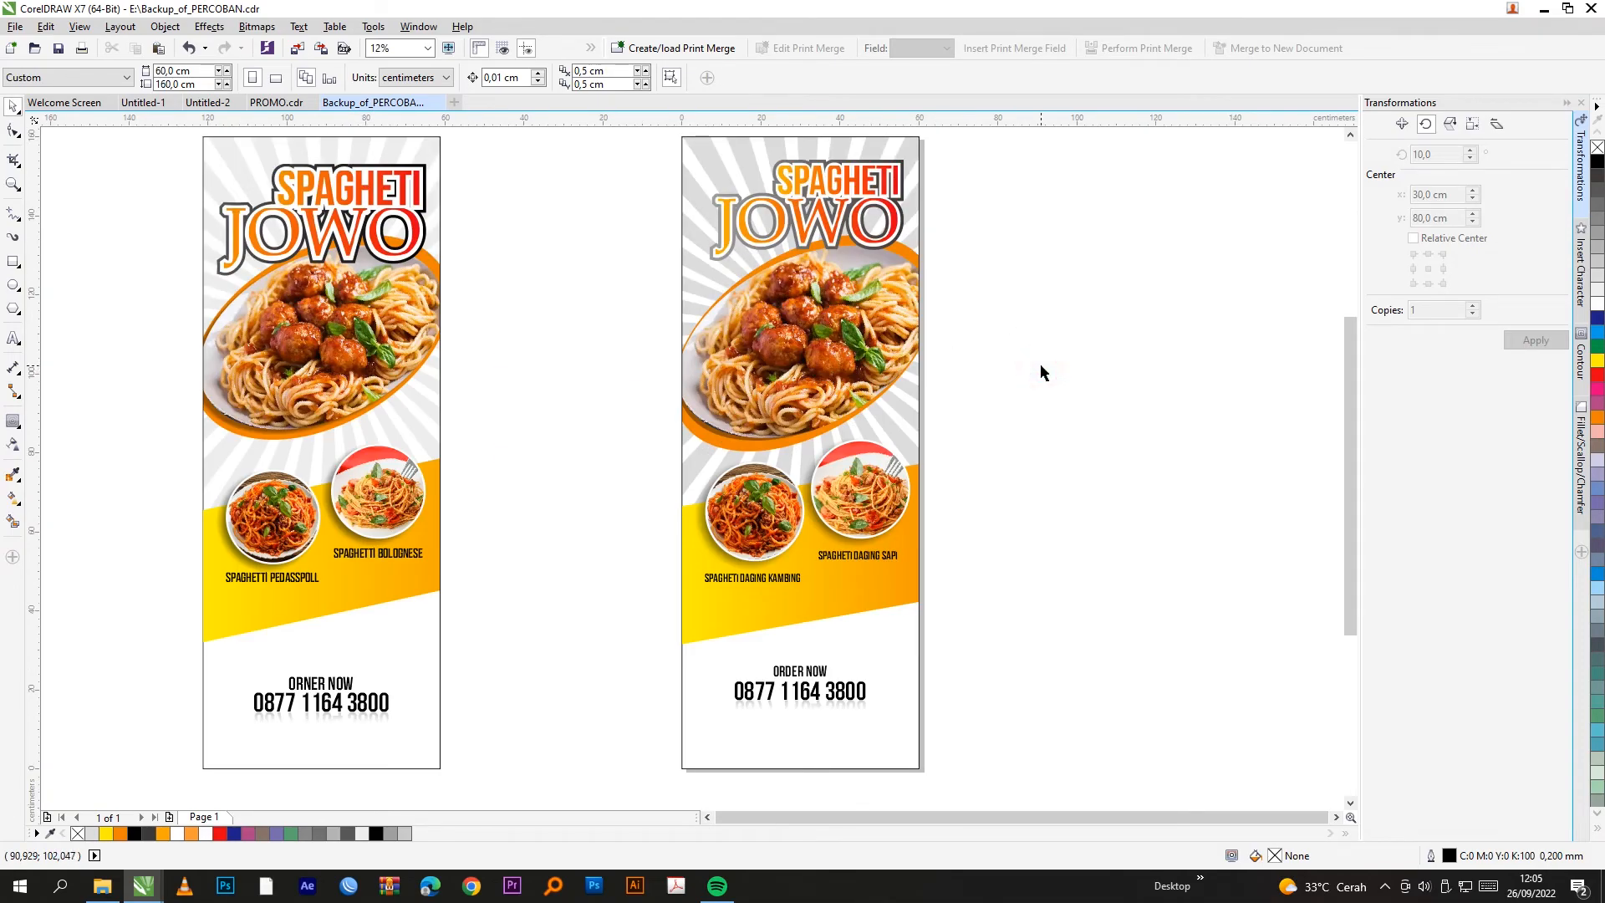
pyautogui.click(911, 393)
pyautogui.rightClick(909, 413)
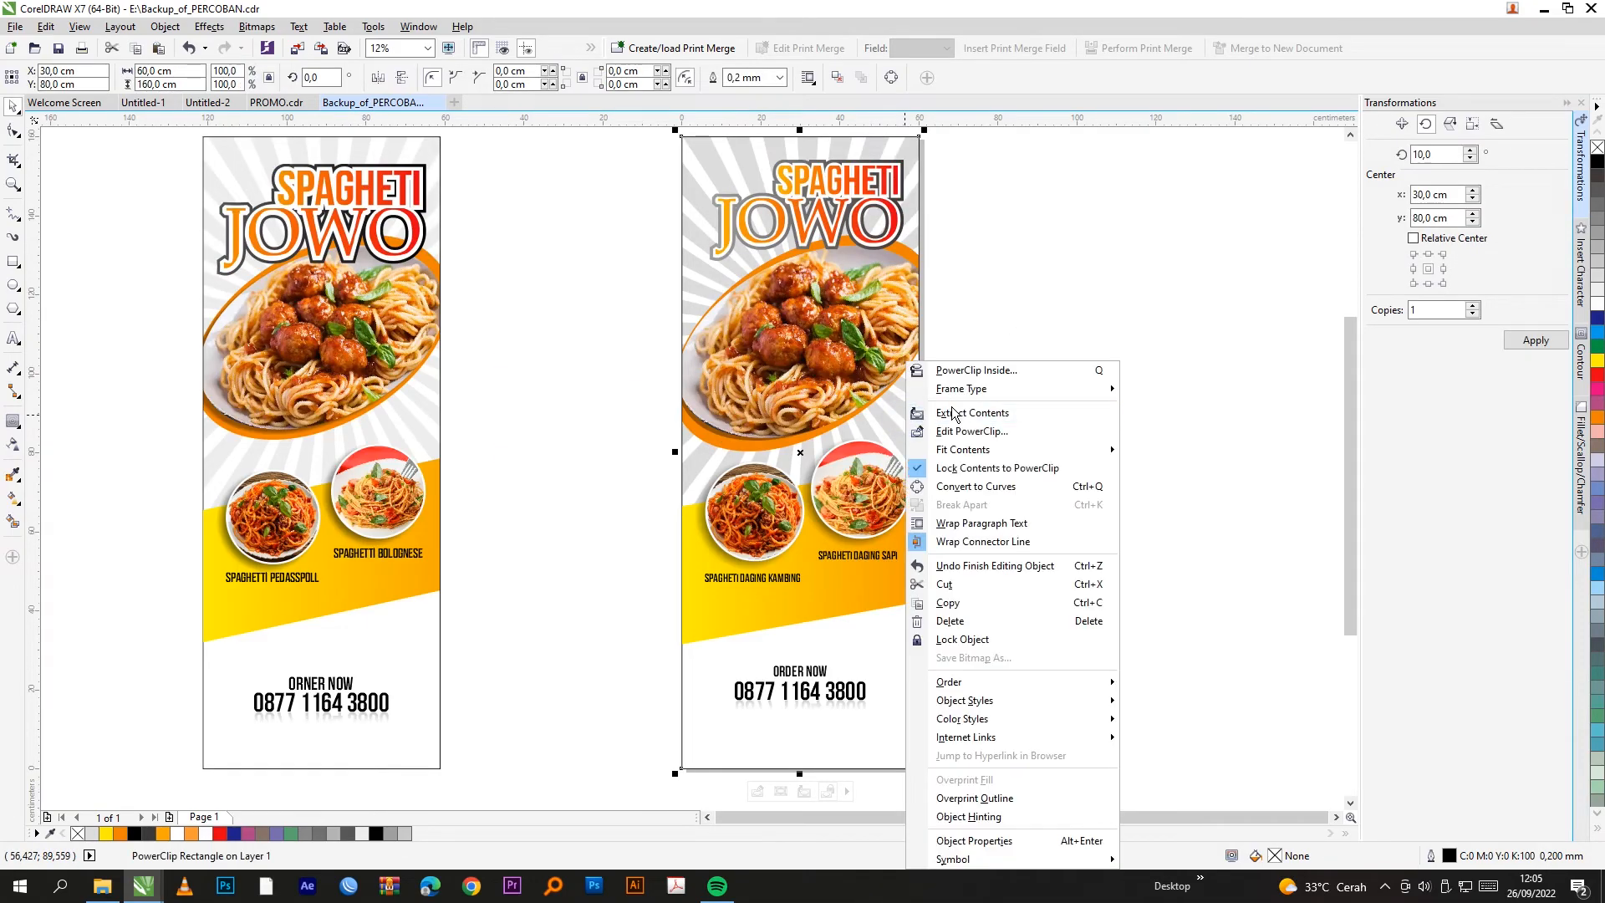
pyautogui.click(961, 430)
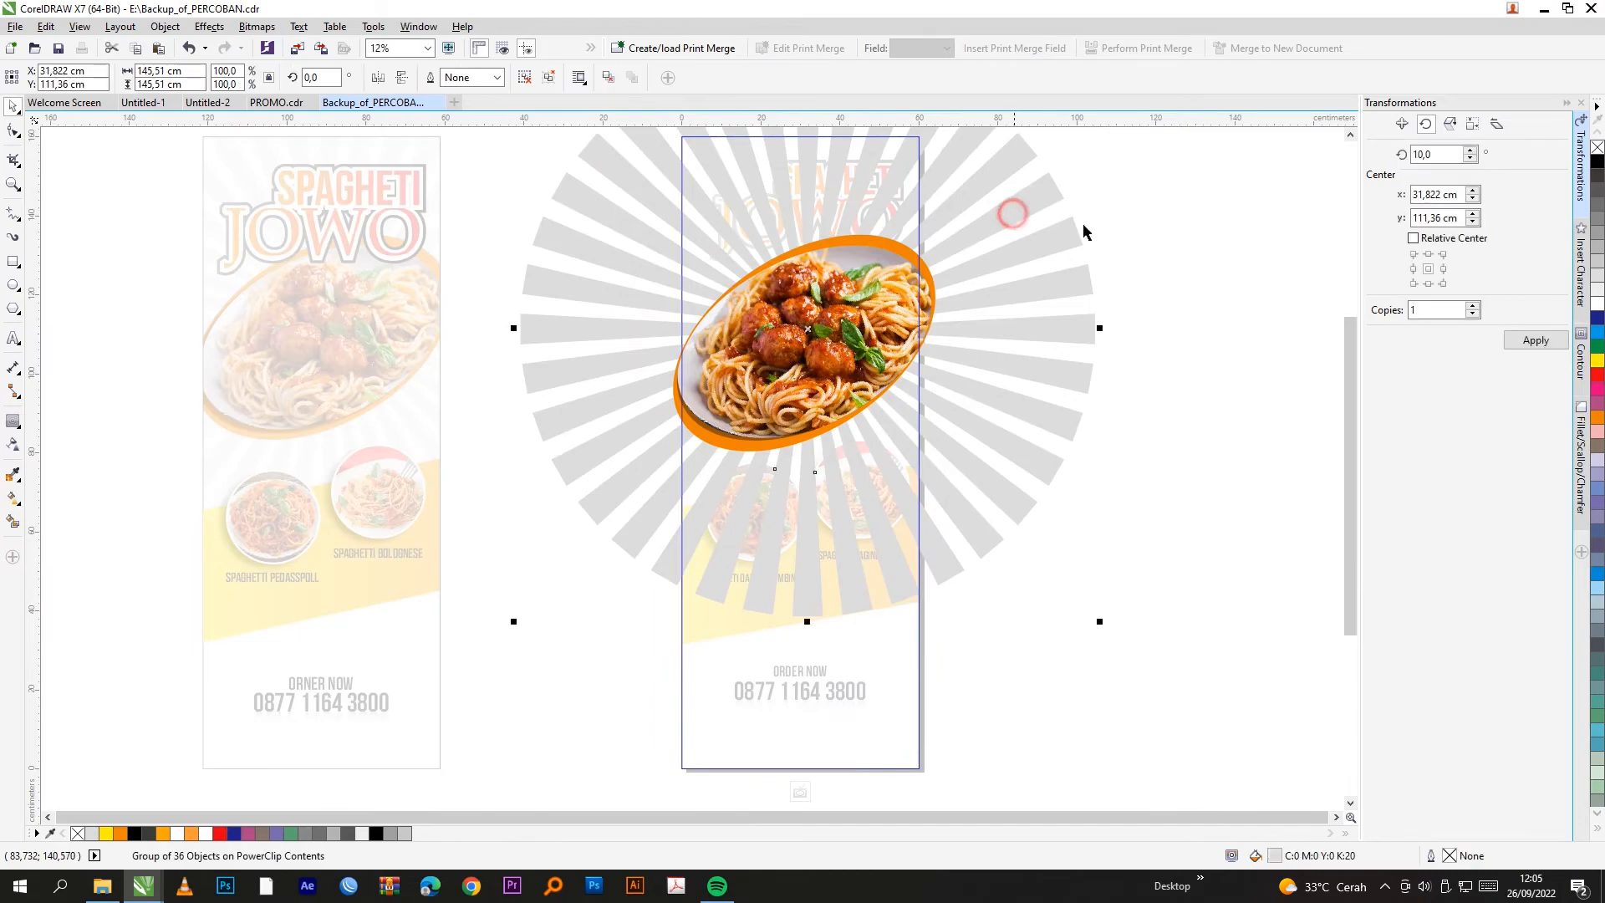
pyautogui.click(1597, 291)
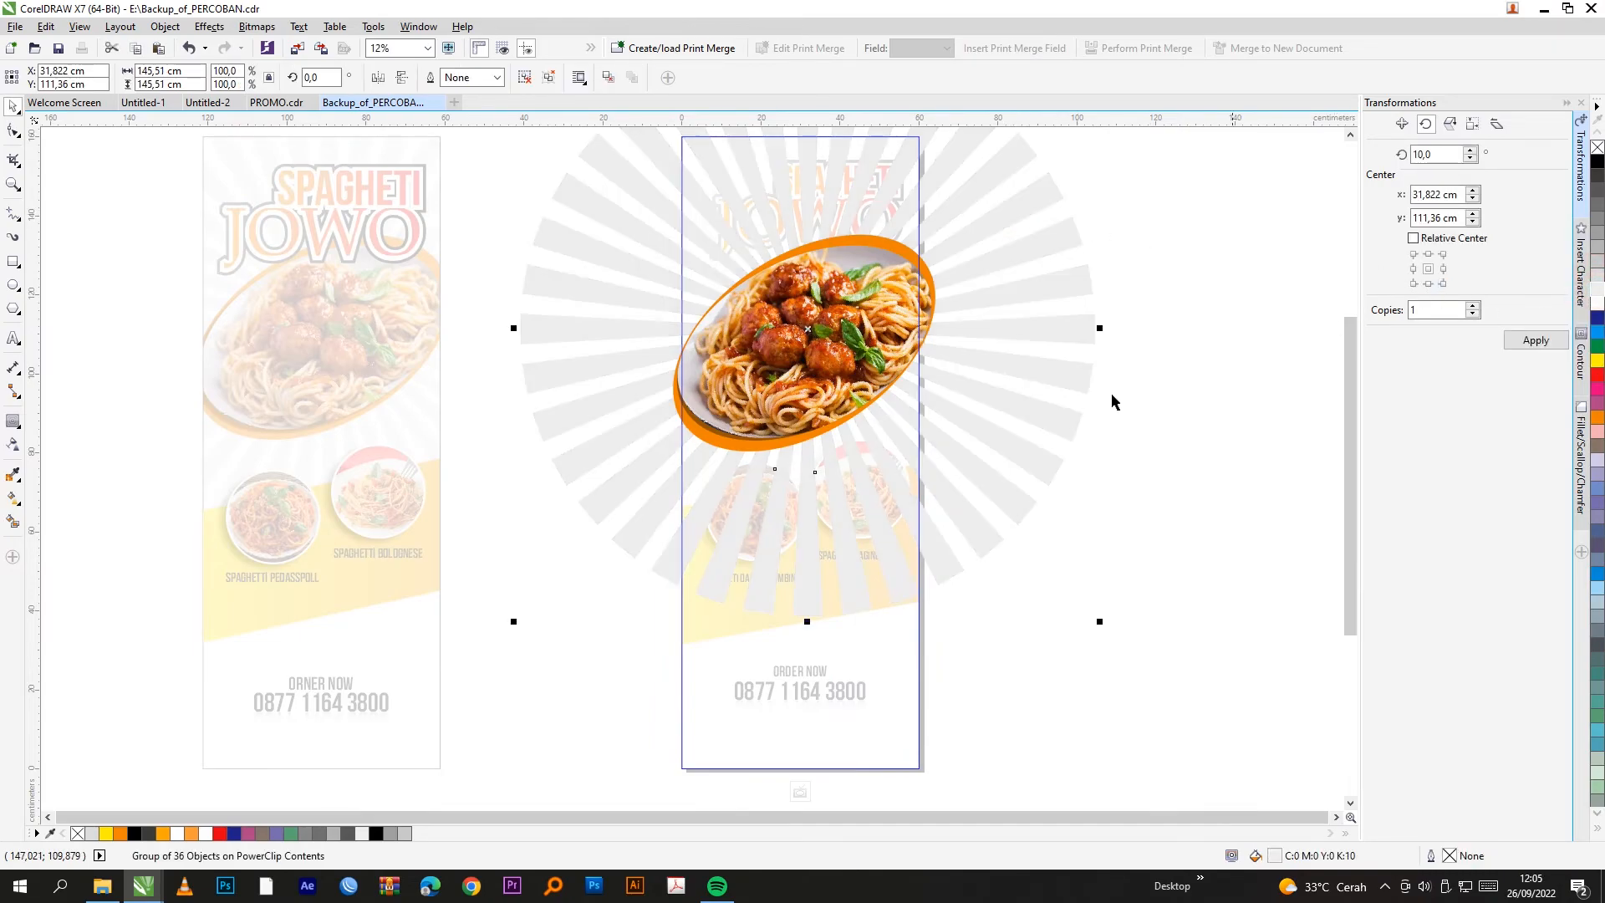
pyautogui.click(800, 791)
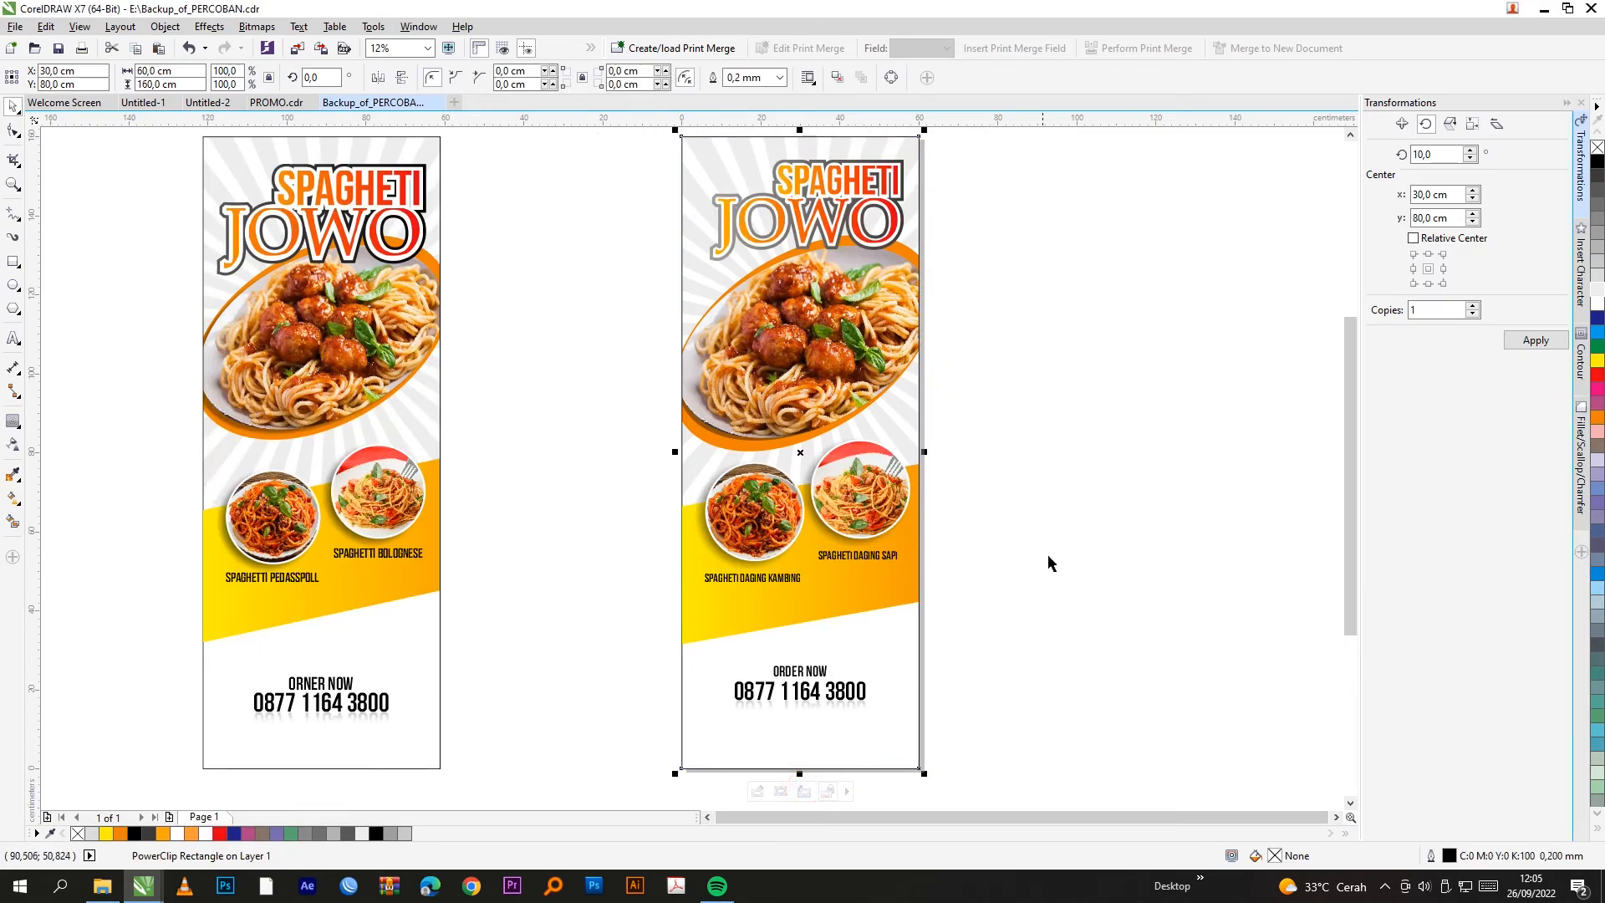
pyautogui.click(1068, 523)
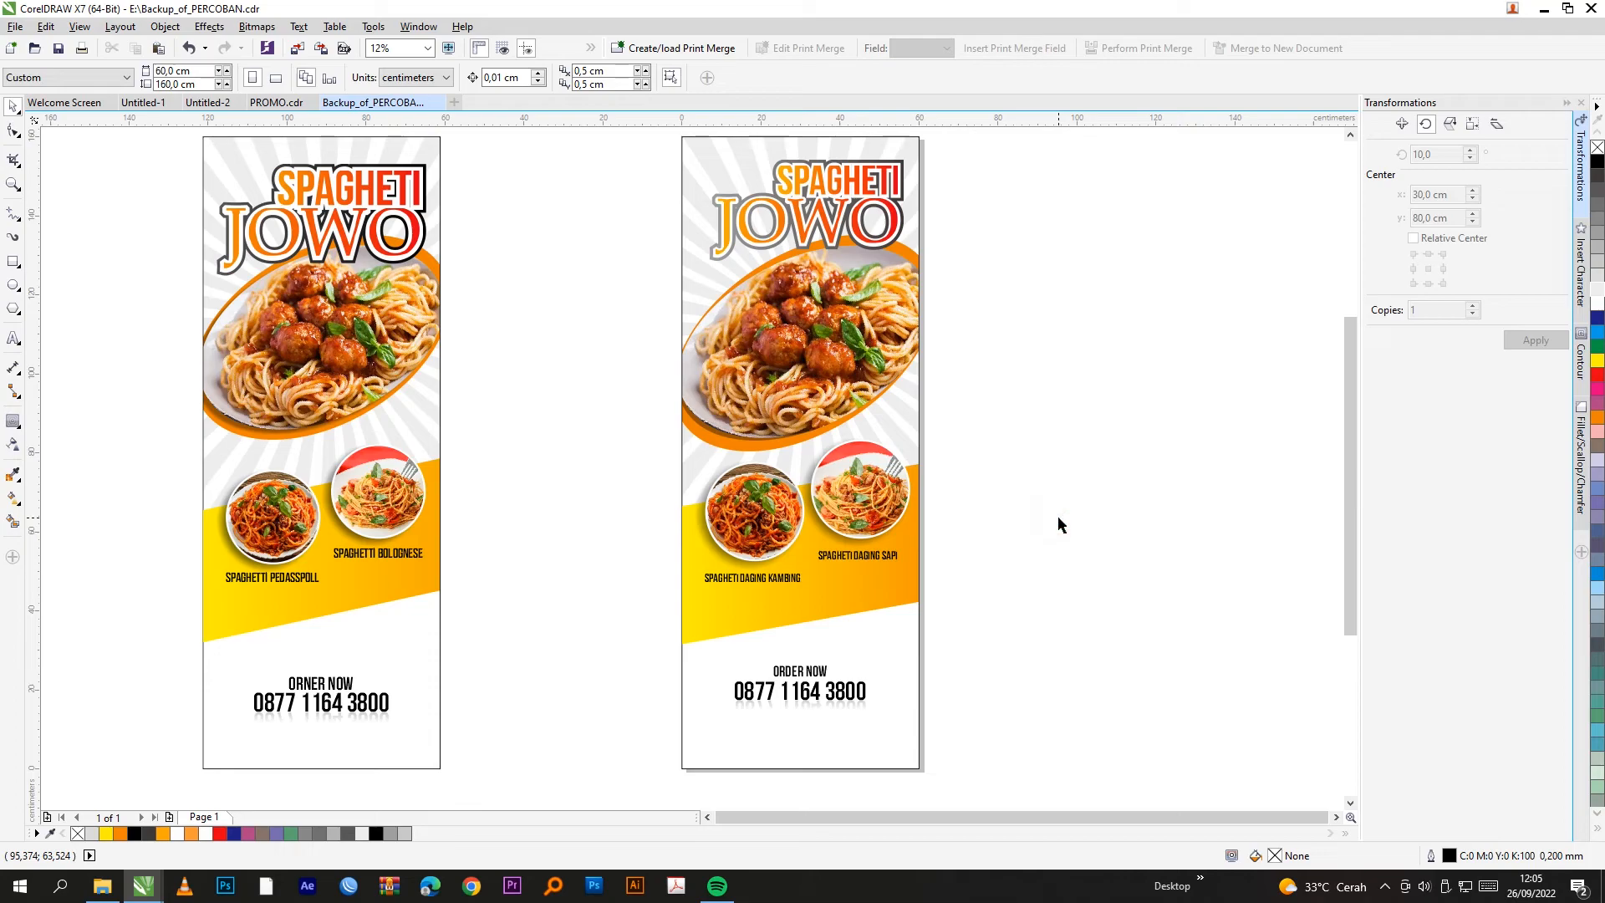
pyautogui.click(714, 164)
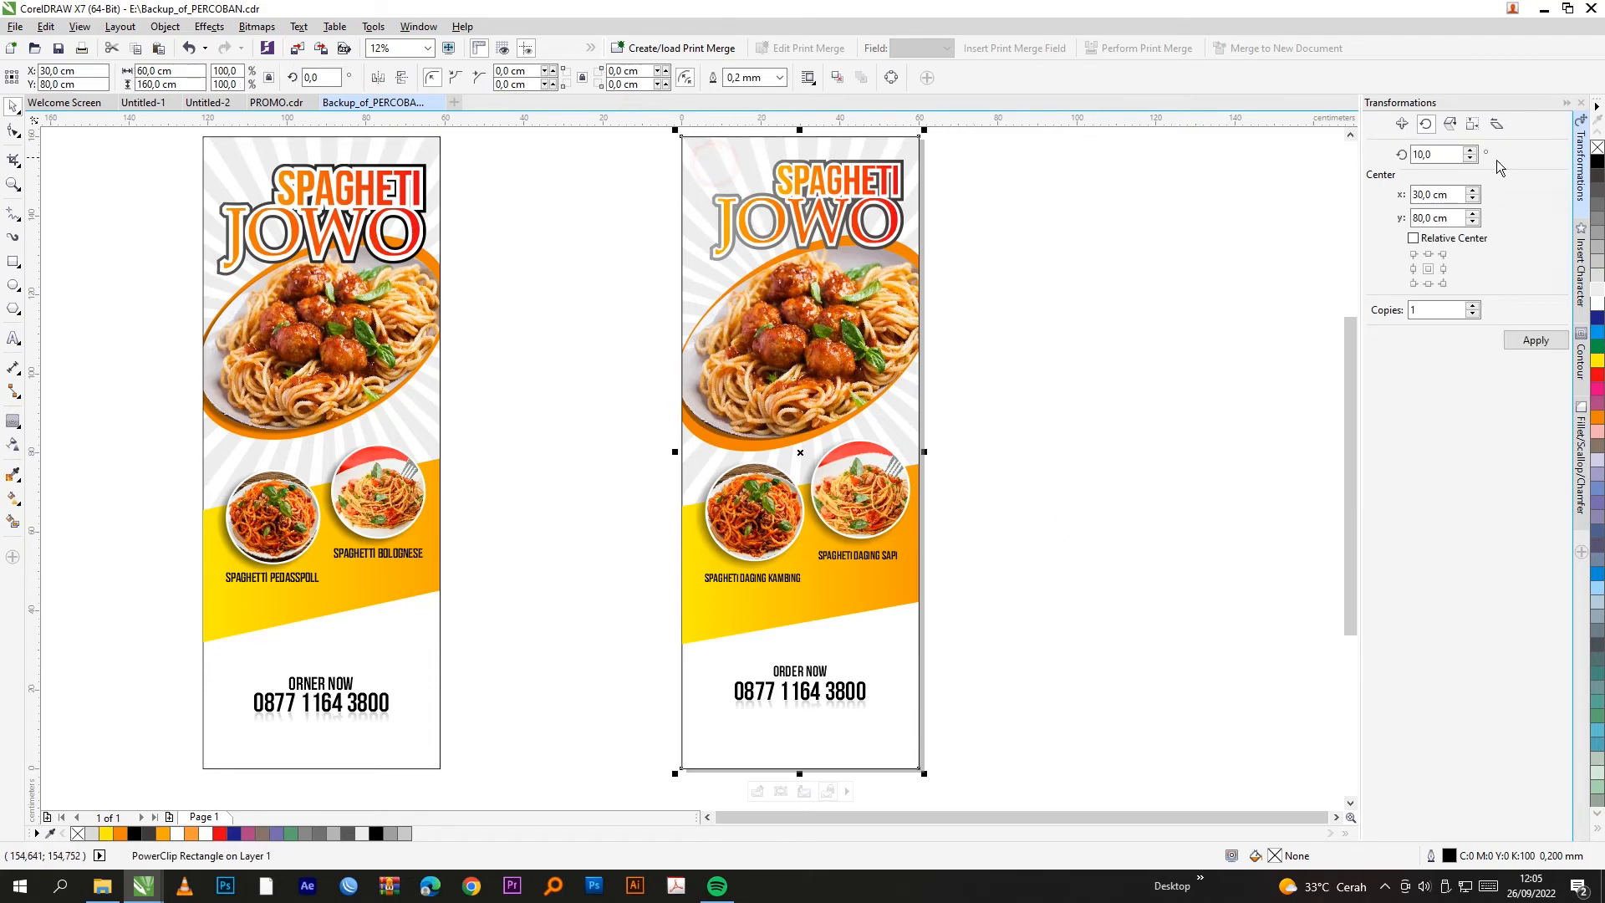
pyautogui.click(1180, 269)
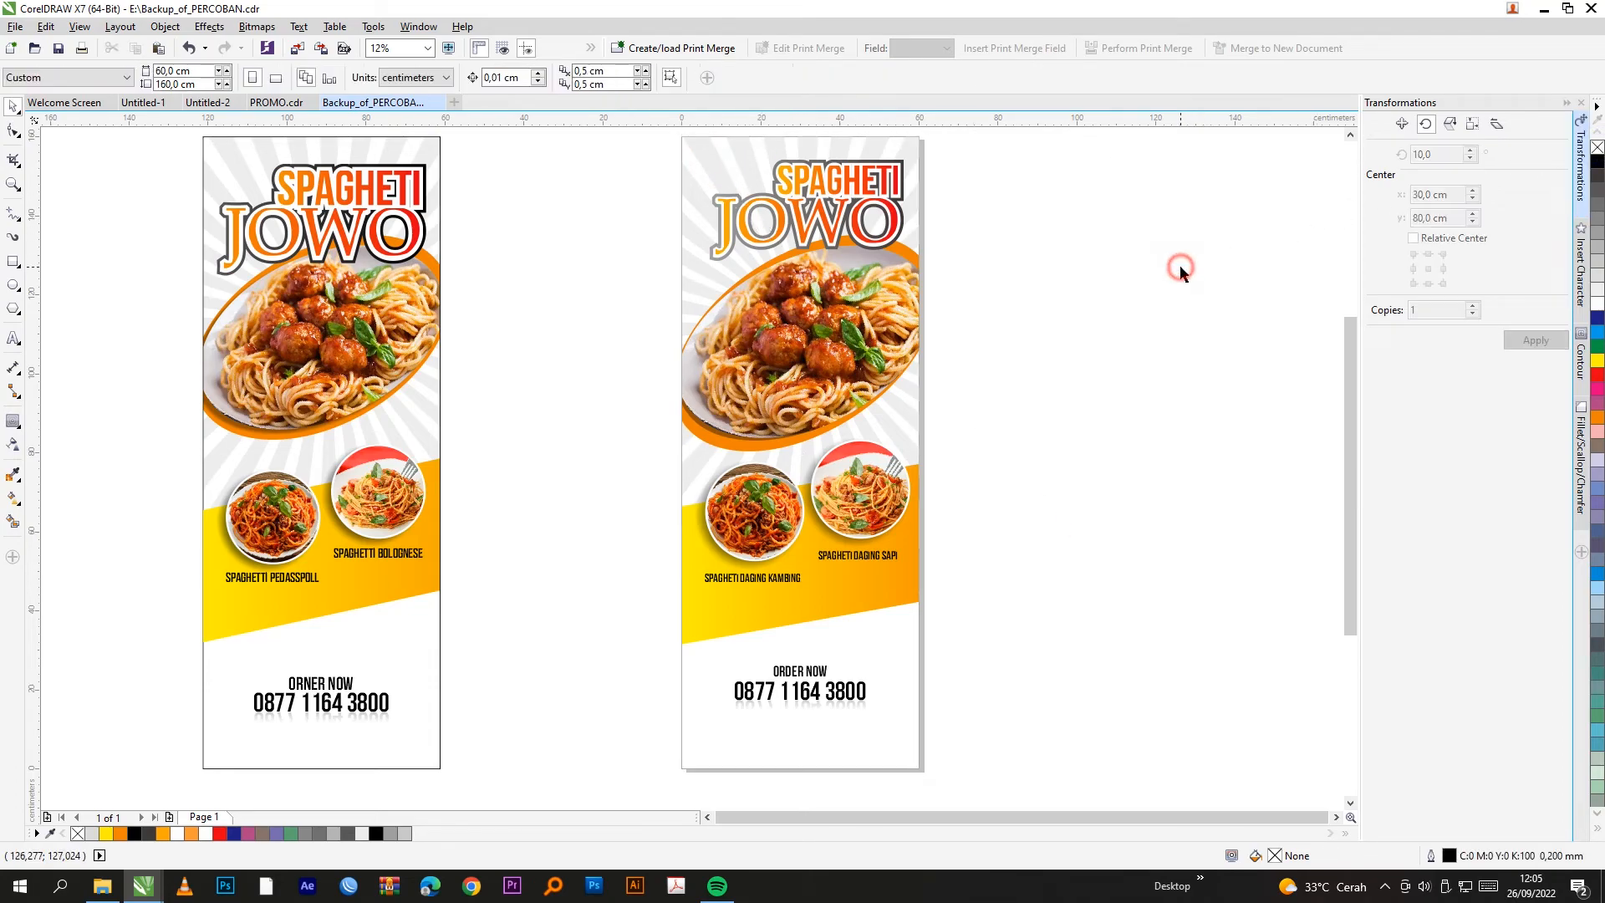